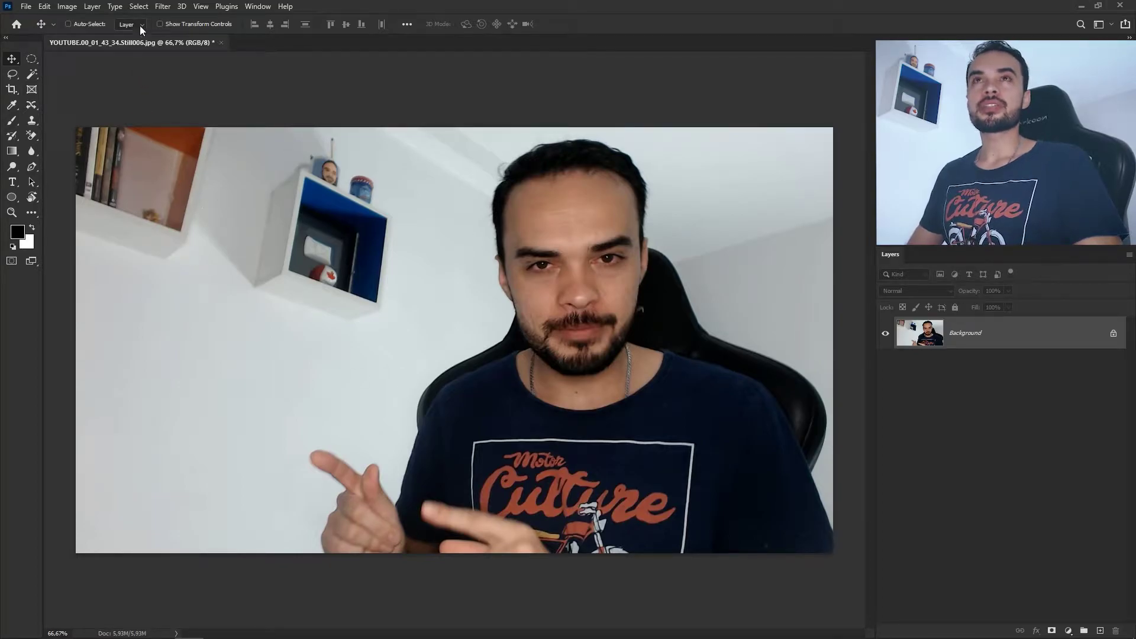
Step: Start a new guide layout with two columns, clearing the gutter between them
click(200, 7)
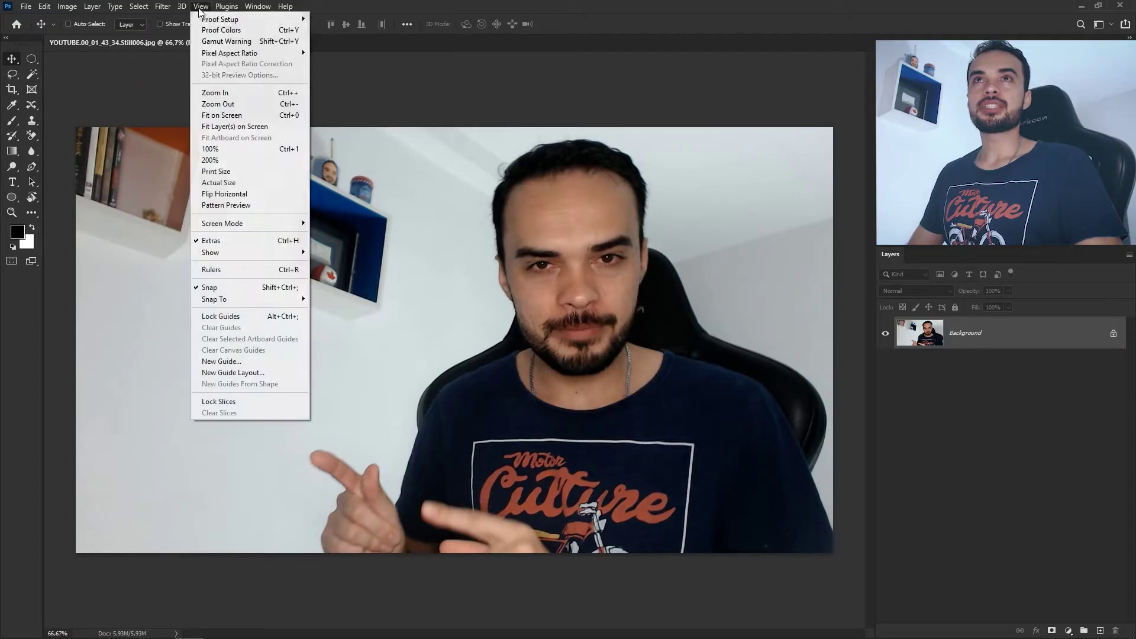
click(255, 372)
click(381, 214)
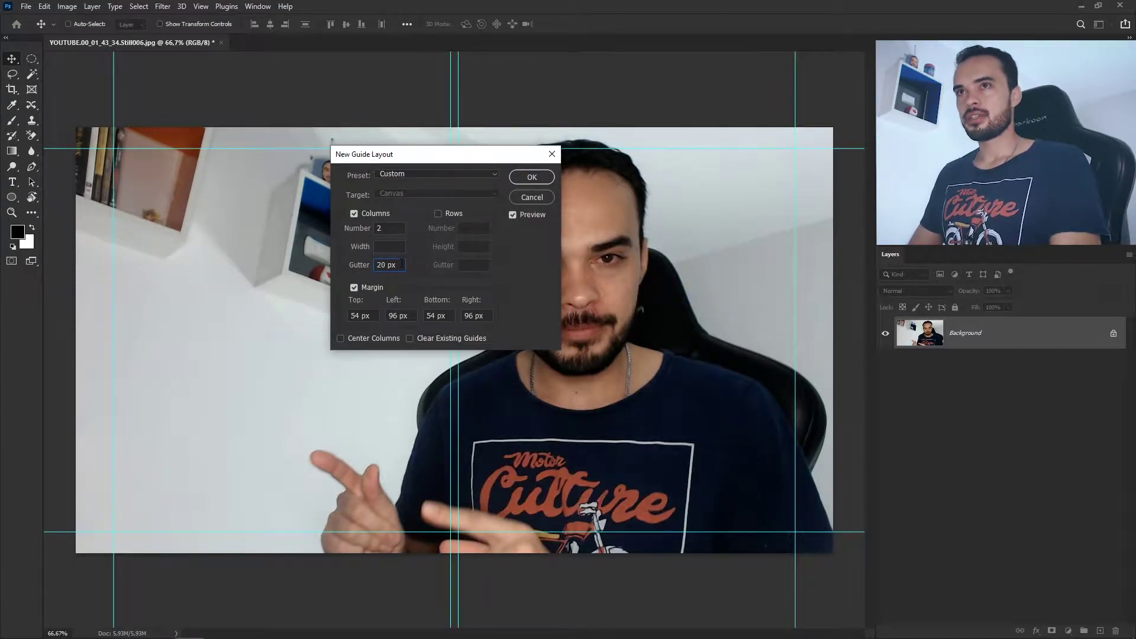
key(BackSpace)
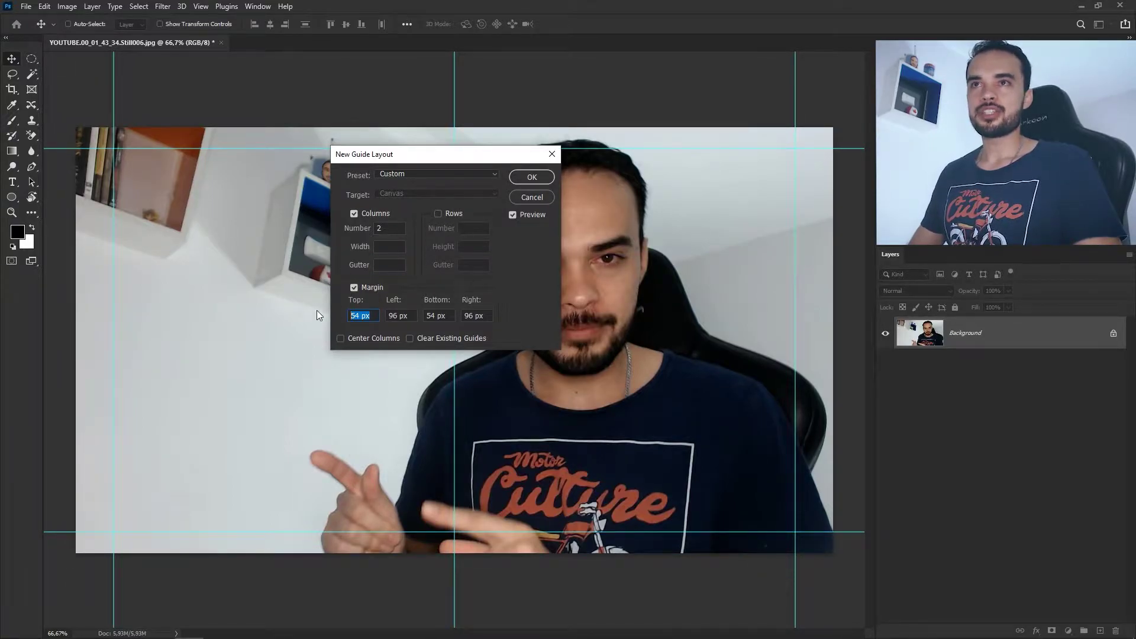
Step: Set the guide layout's top, left, bottom and right margins to 100 px and create the guides
text(100)
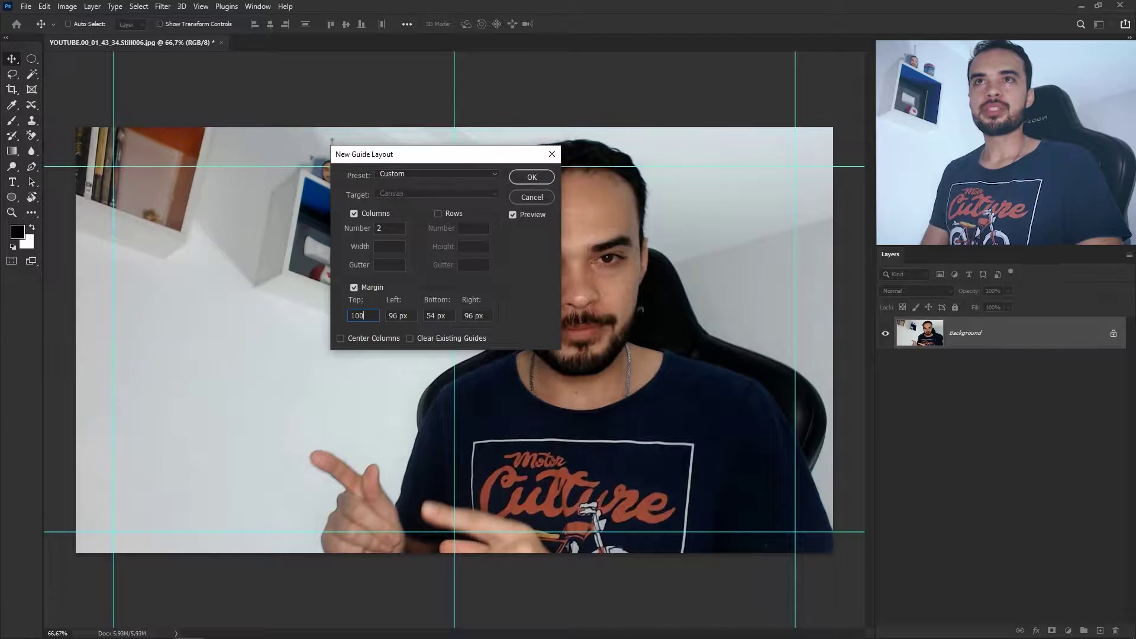
key(Tab)
text(100)
key(Tab)
text(100)
key(Tab)
text(100)
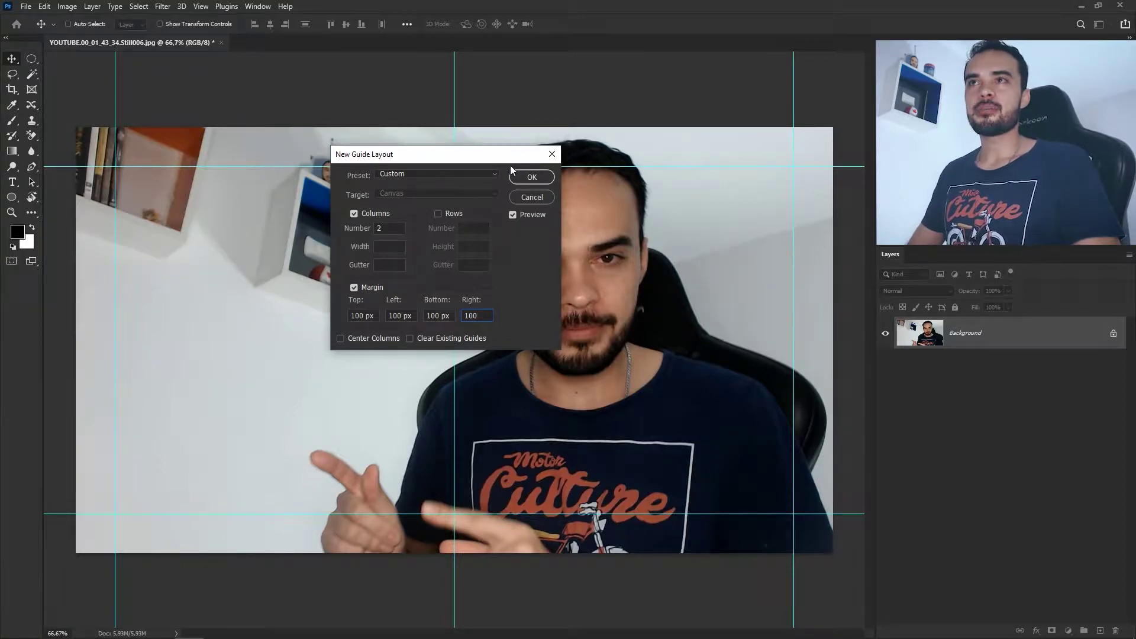
click(532, 177)
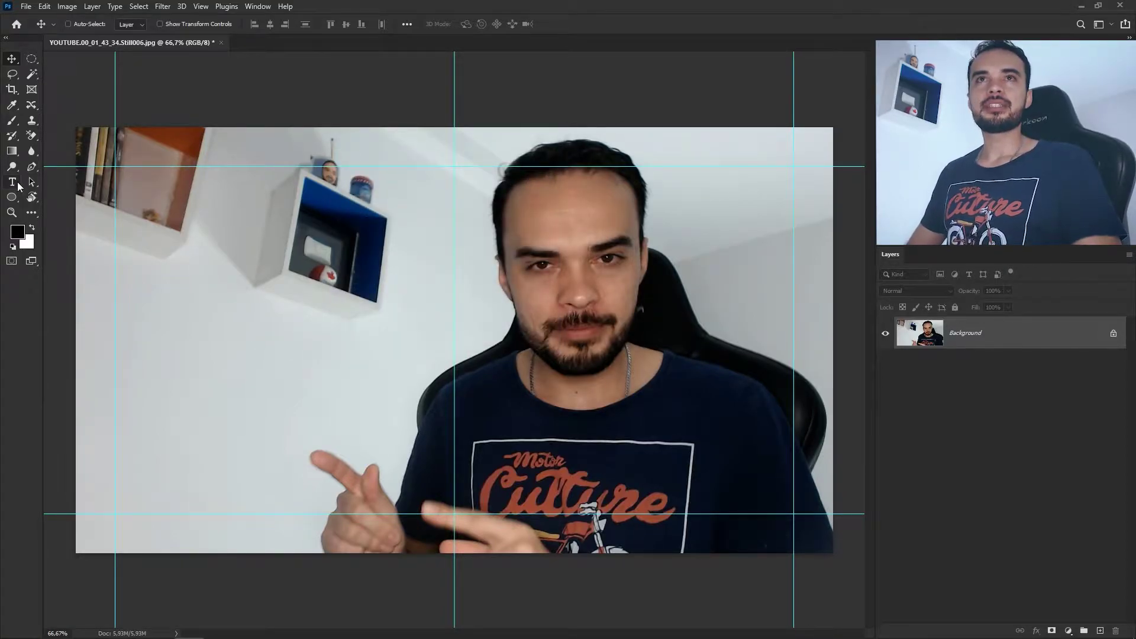
Step: Add the horizontal text "TOPICO 01" on the empty wall beside the man
key(t)
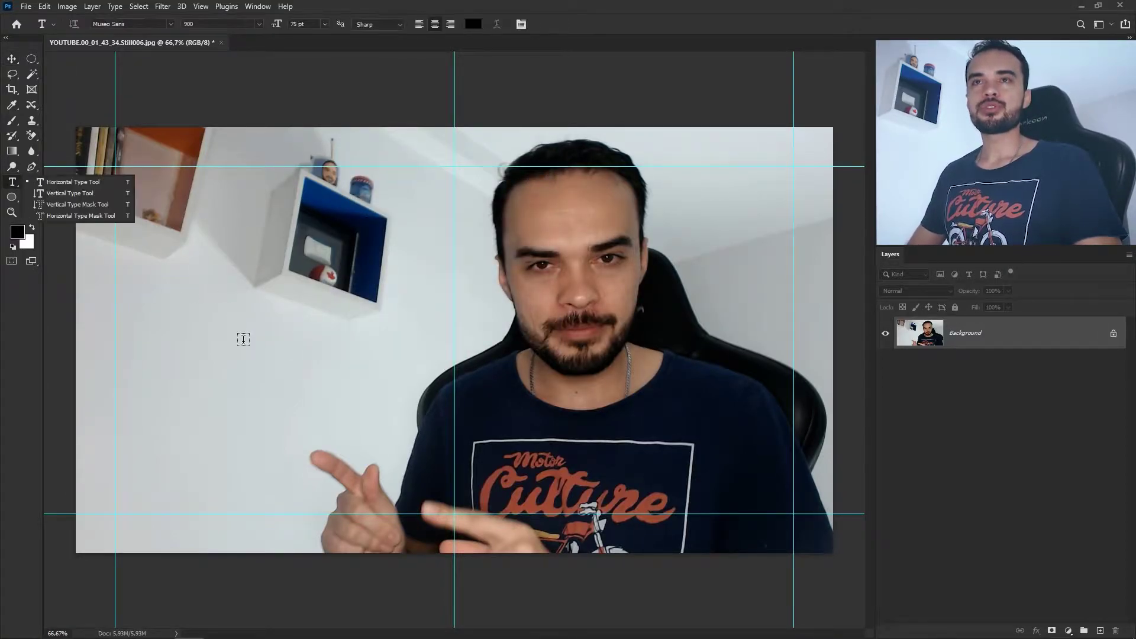
click(202, 316)
text(TOPICO)
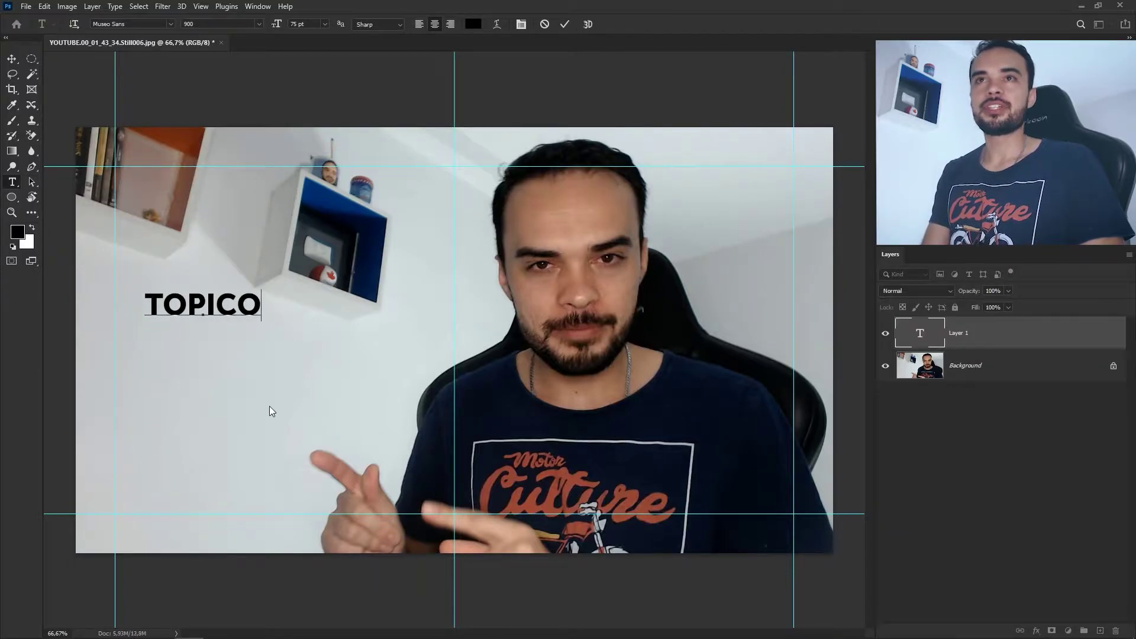
text( 01)
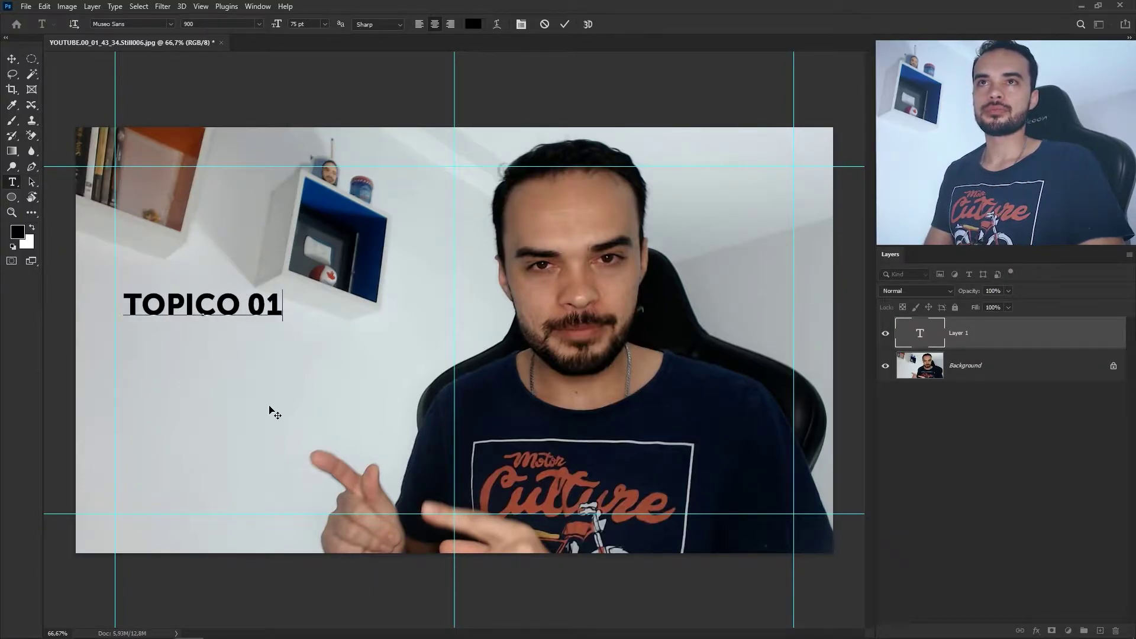
Step: Set the text's font to Raleway Black and enlarge it to nearly fill the column between the left and centre guides
key(ctrl+a)
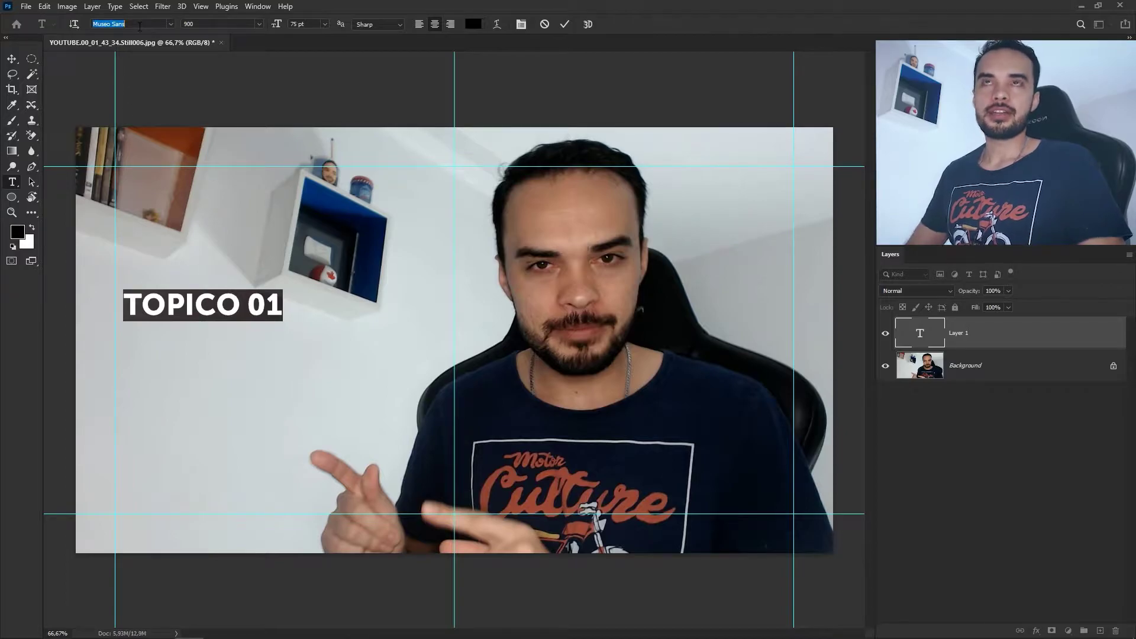
text(Raleway)
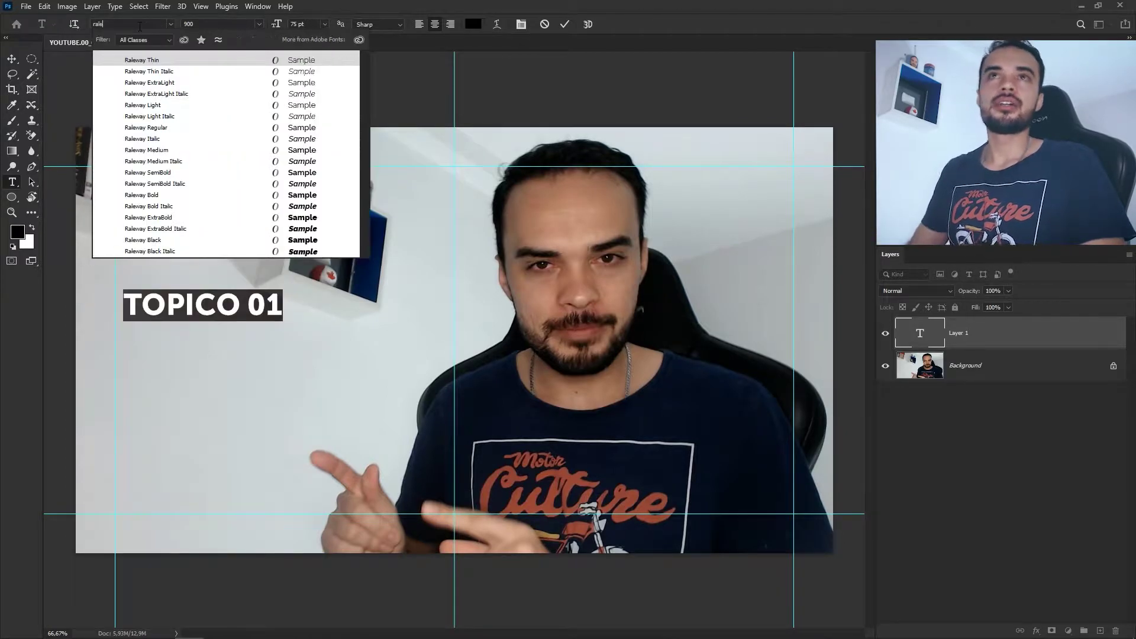
click(180, 243)
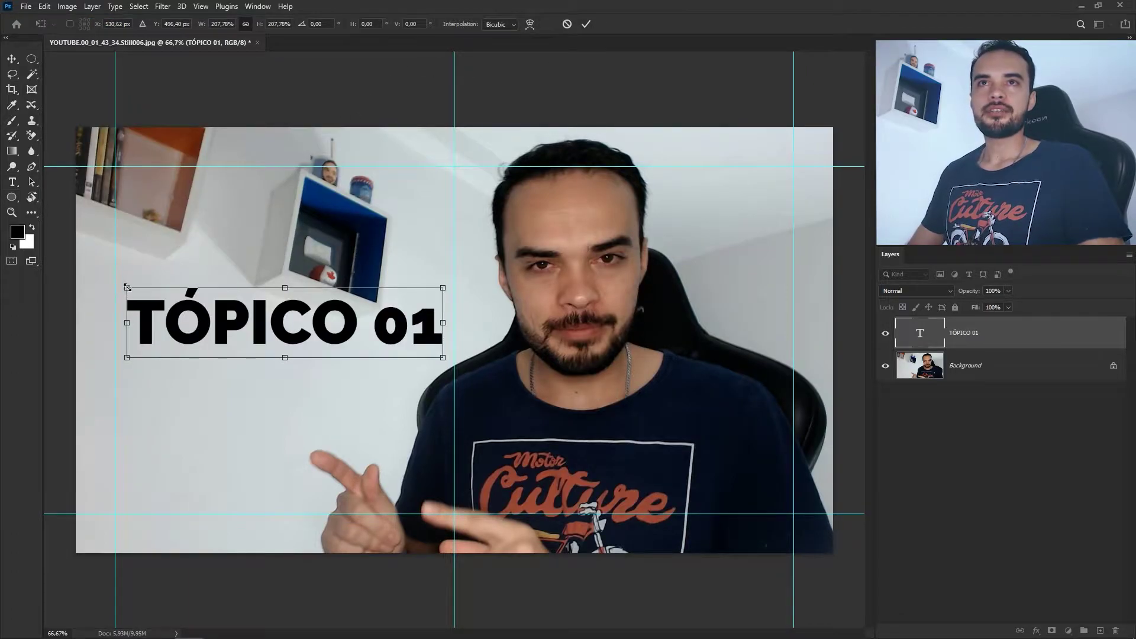
drag(127, 288, 116, 286)
click(586, 24)
Step: Append a 9 to "TÓPICO 01" and swap it for its alternate glyph that sits on the baseline
click(12, 182)
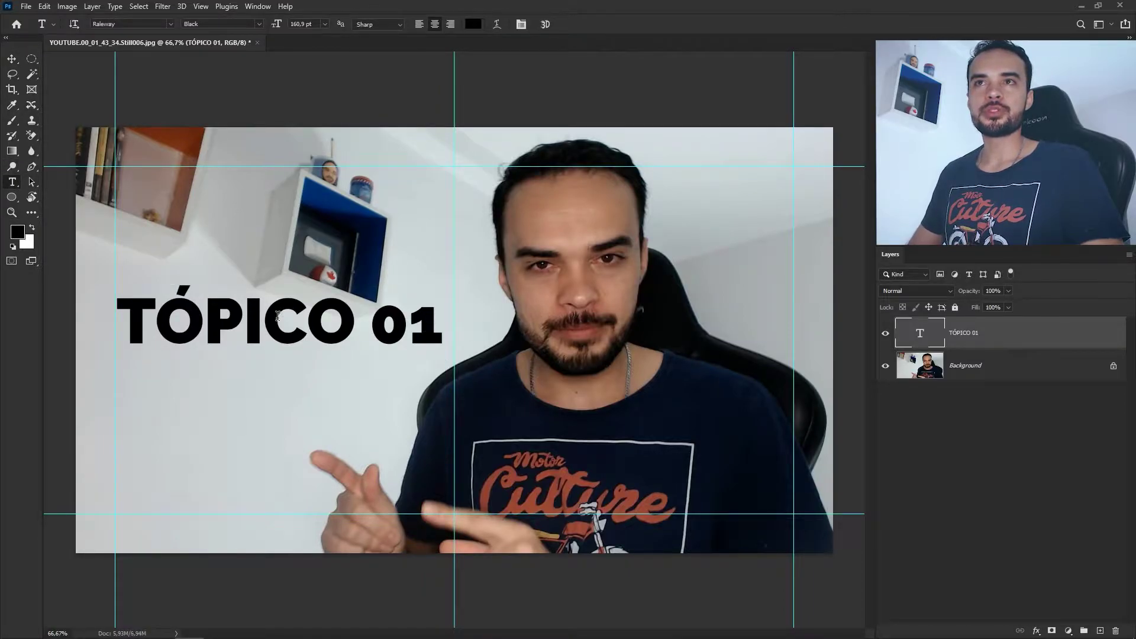
click(446, 326)
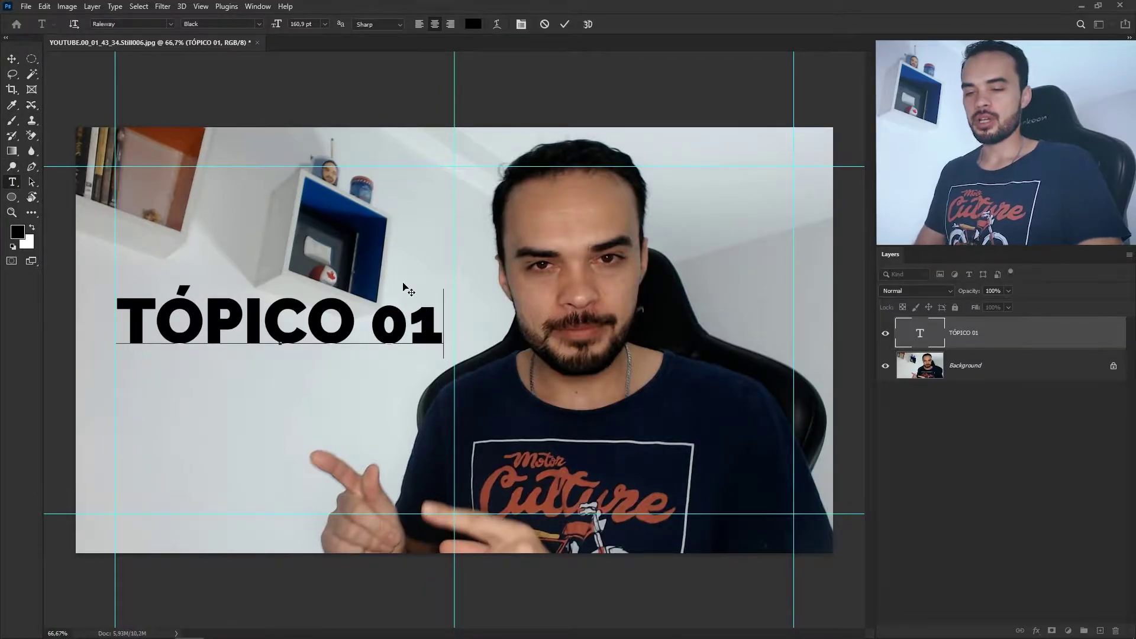
text(9)
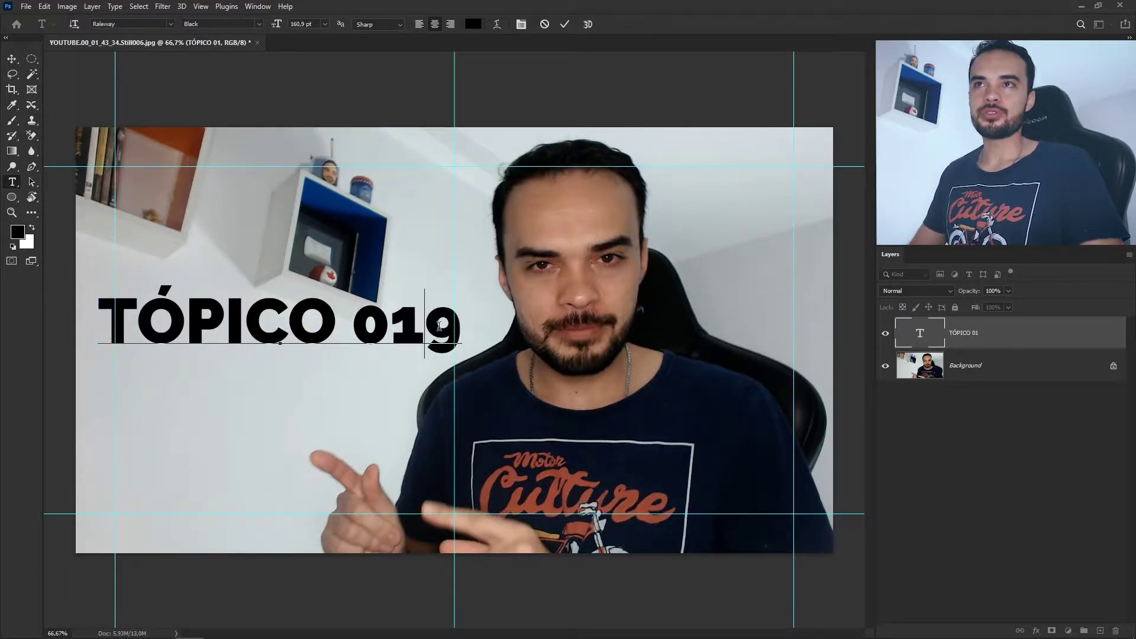
drag(438, 325, 447, 326)
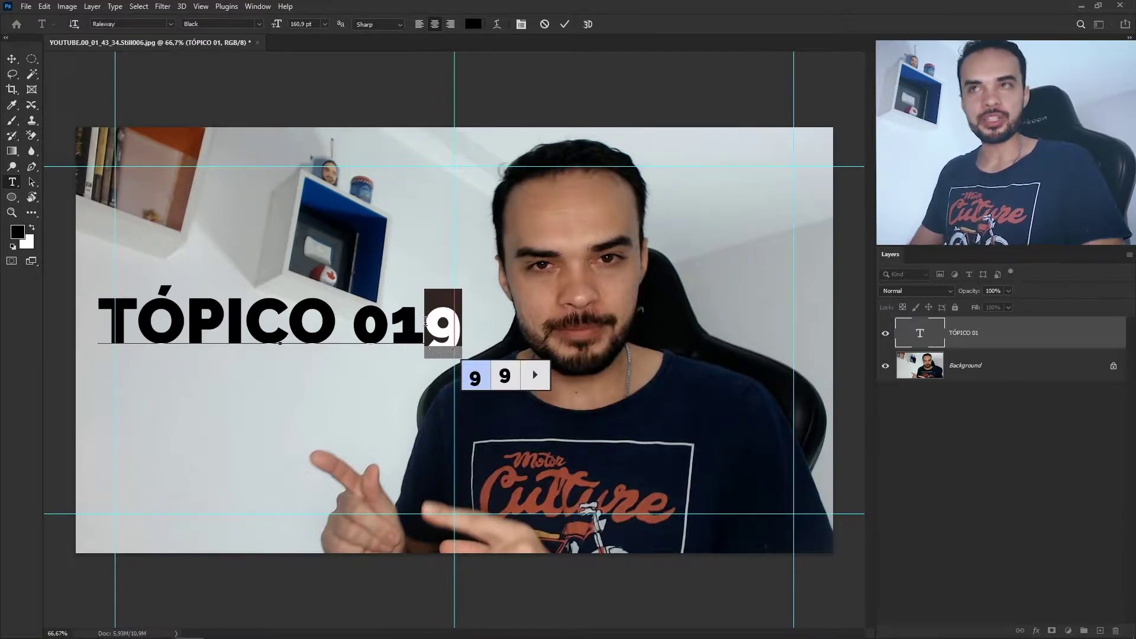
click(421, 327)
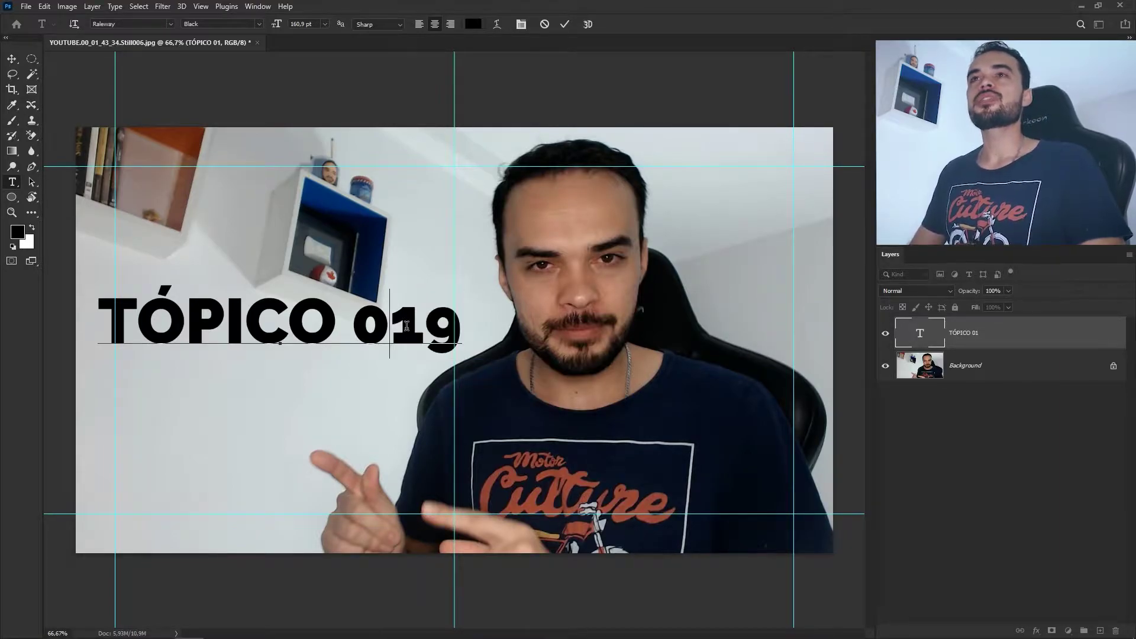
drag(430, 327, 459, 327)
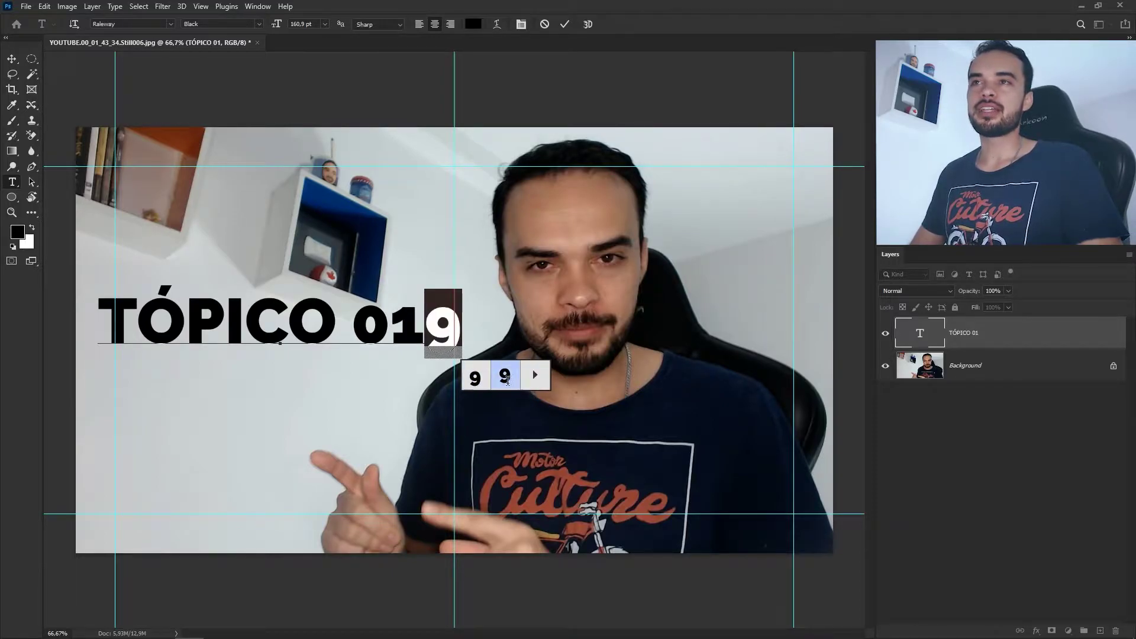
click(504, 380)
Step: Swap the digits 1 and 0 for their full-height alternate glyphs and remove the trailing 9 from the text
drag(412, 332, 398, 330)
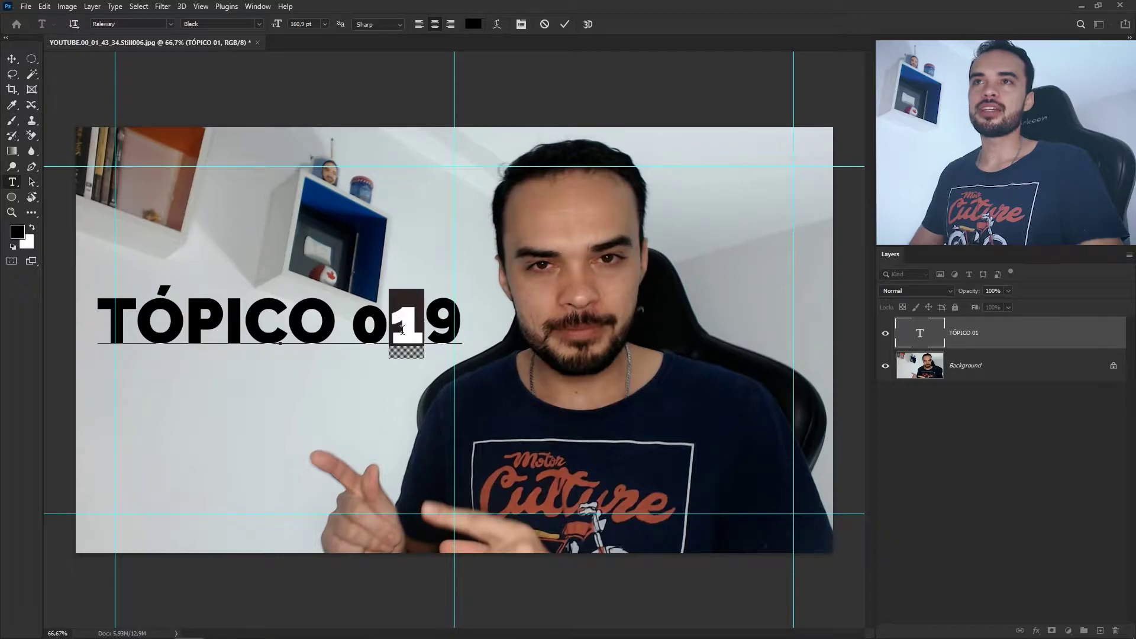
click(466, 372)
click(370, 325)
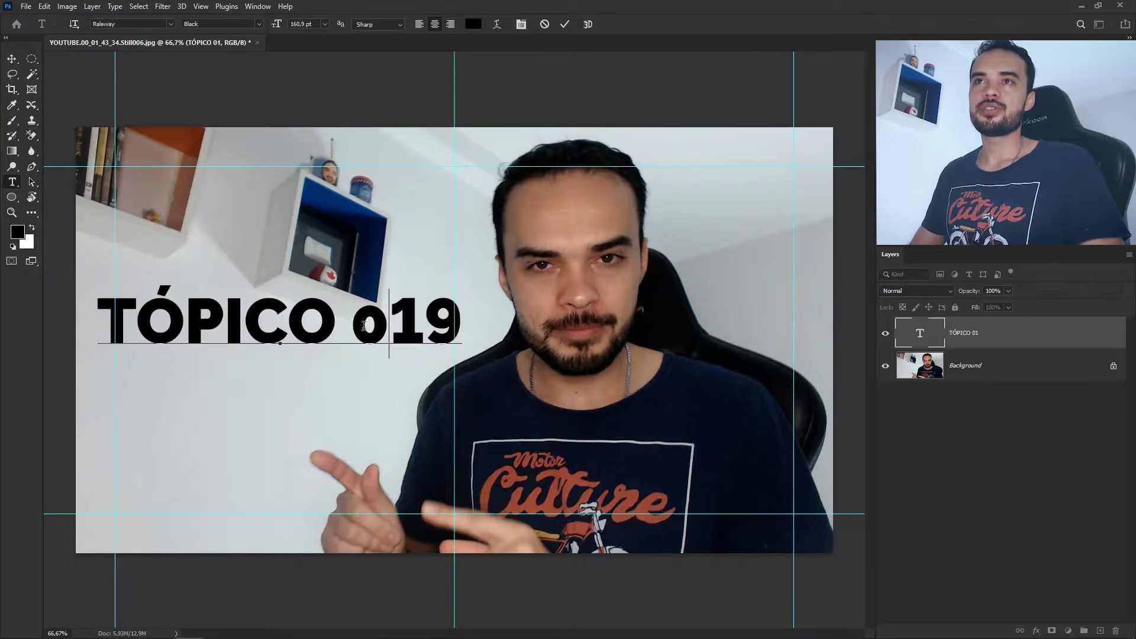
drag(368, 323, 465, 331)
click(436, 376)
click(424, 333)
key(BackSpace)
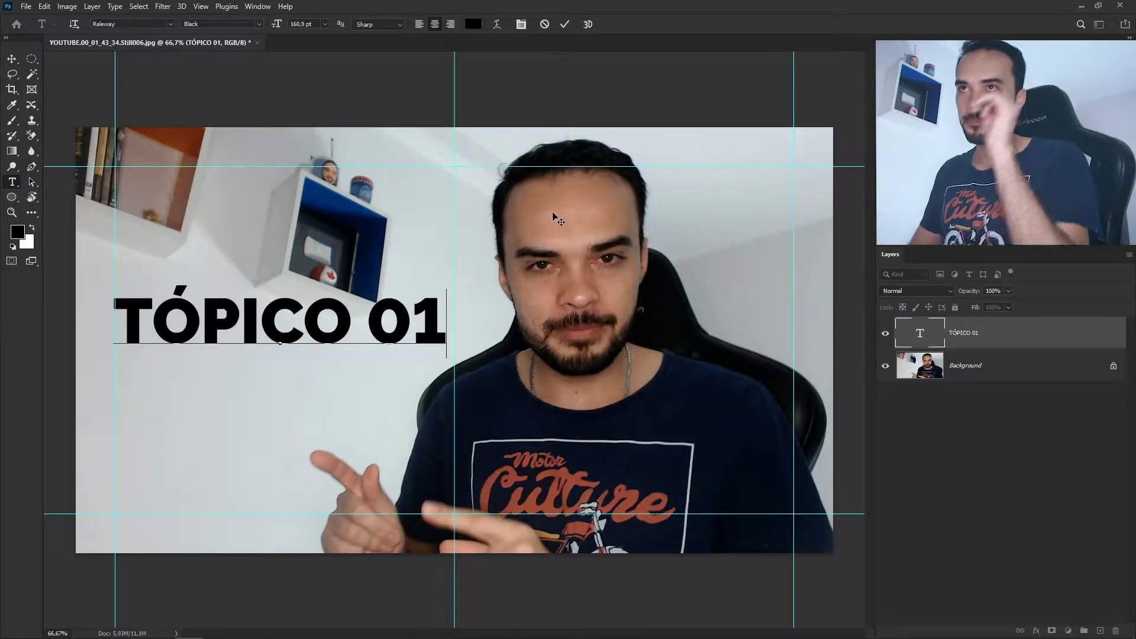
click(564, 24)
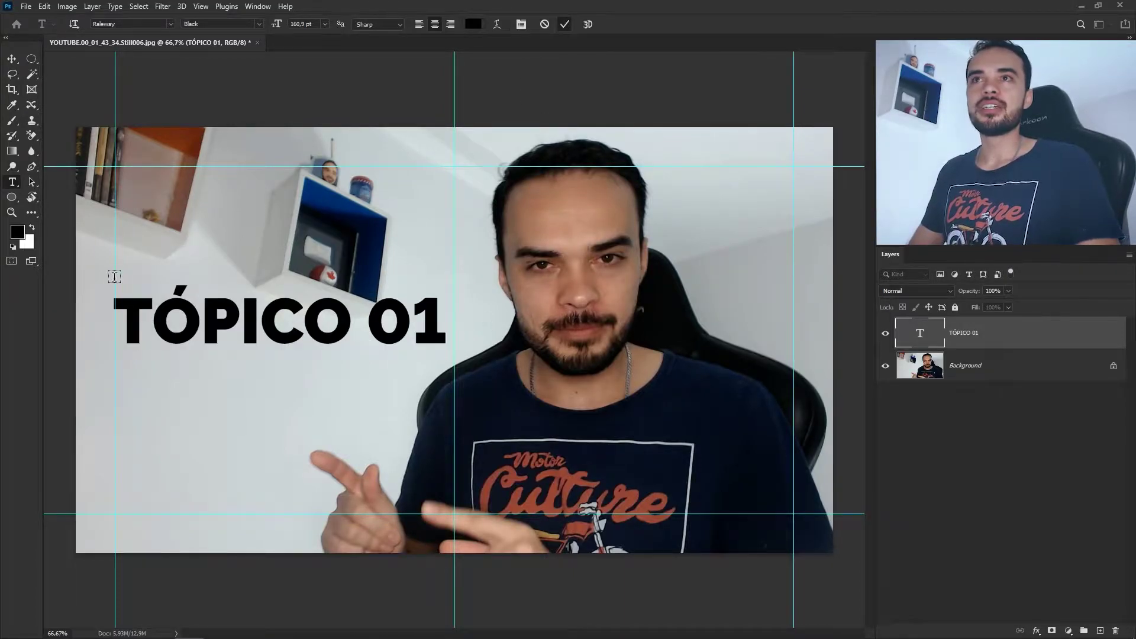
Step: Scale the "TÓPICO 01" text with Free Transform so it spans exactly from the left guide to the centre guide
click(16, 61)
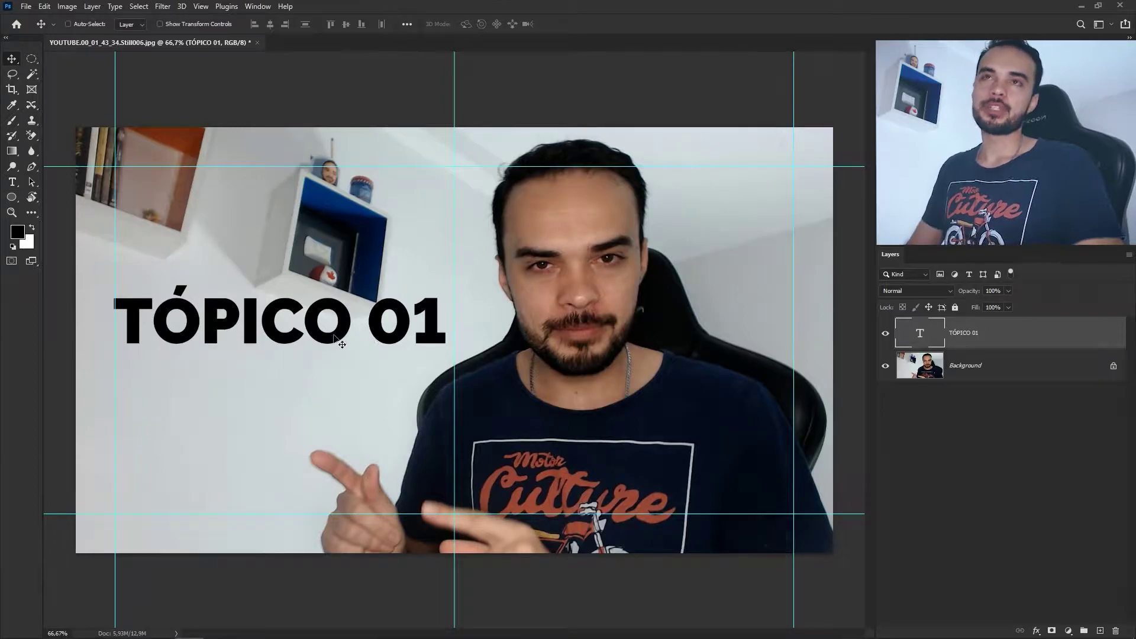
key(ctrl+t)
drag(113, 283, 115, 282)
click(586, 24)
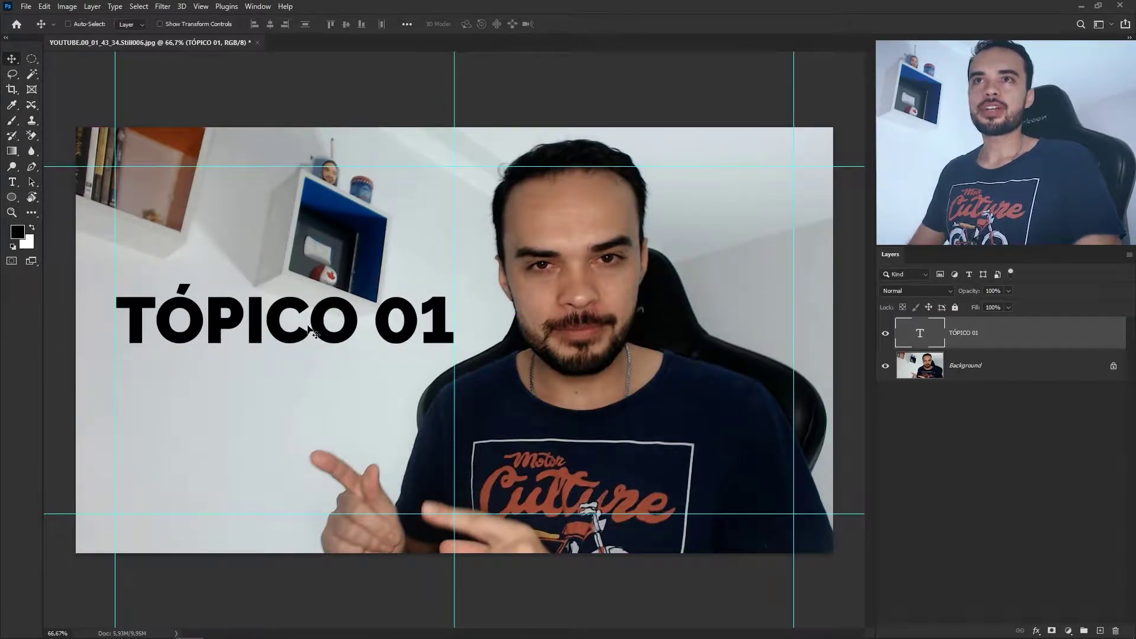
Step: Shrink the "TÓPICO 01" text slightly about its centre to leave an equal gap to the guides on both sides
scroll(127, 331, up, 4)
scroll(359, 269, down, 3)
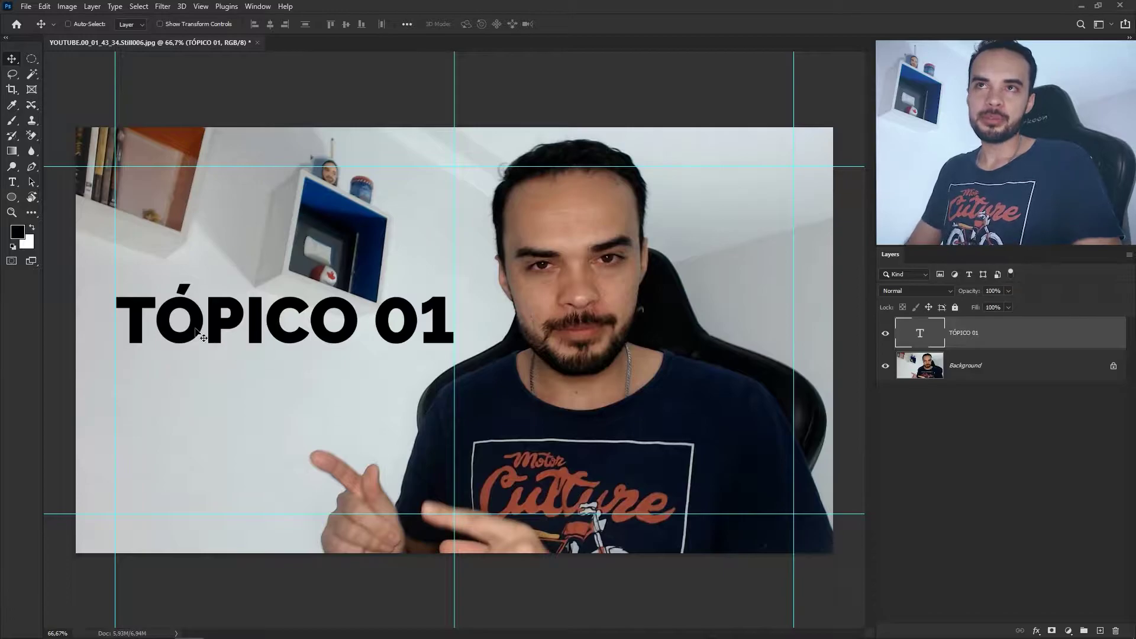
scroll(125, 328, up, 5)
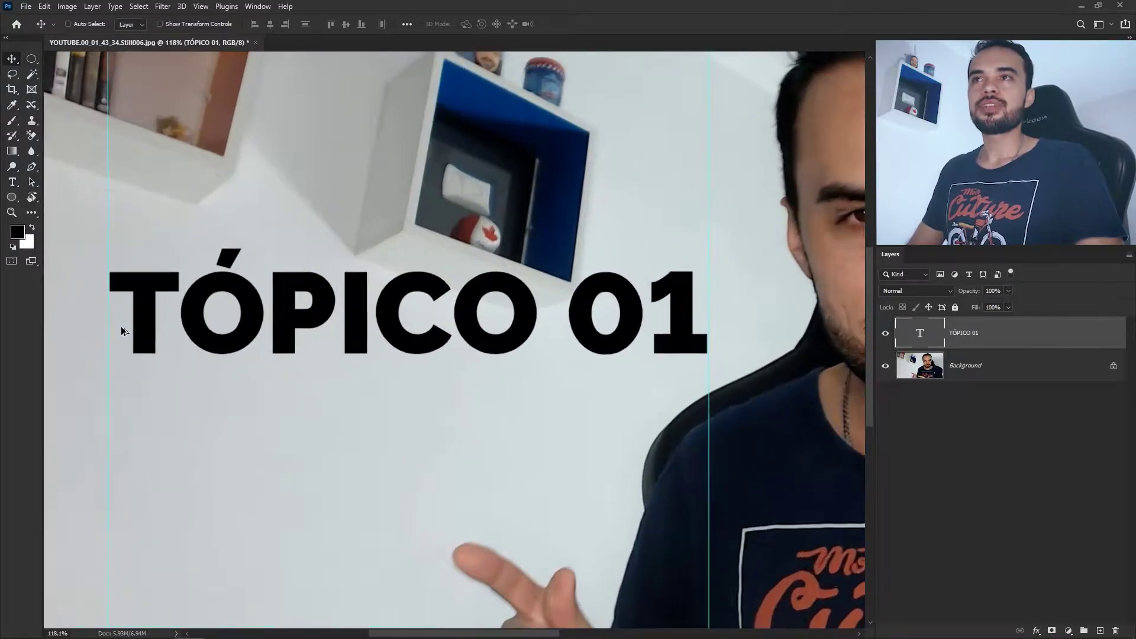
key(ctrl+t)
drag(708, 246, 692, 251)
key(Return)
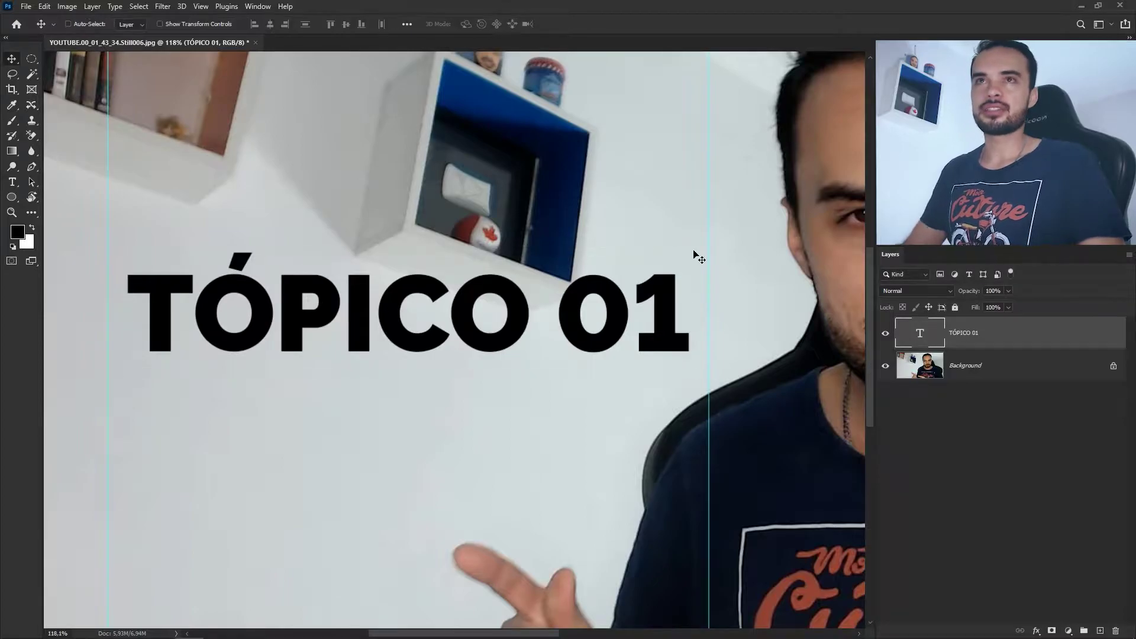
Step: Draw a black rectangle over the text, spanning the full width between the left and centre guides
click(6, 200)
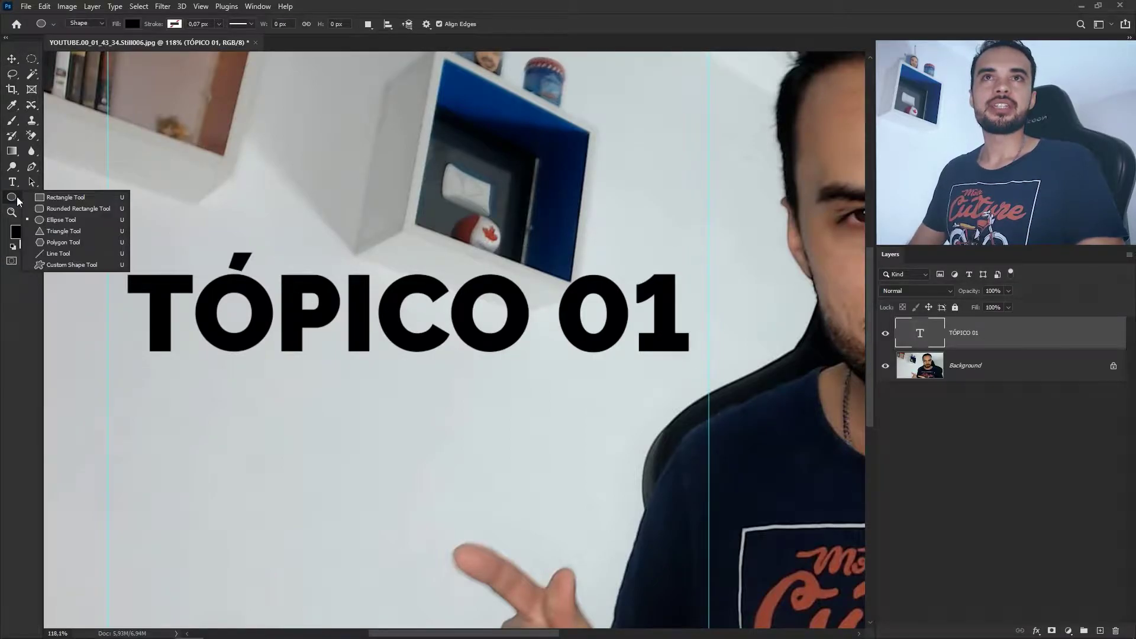
click(76, 196)
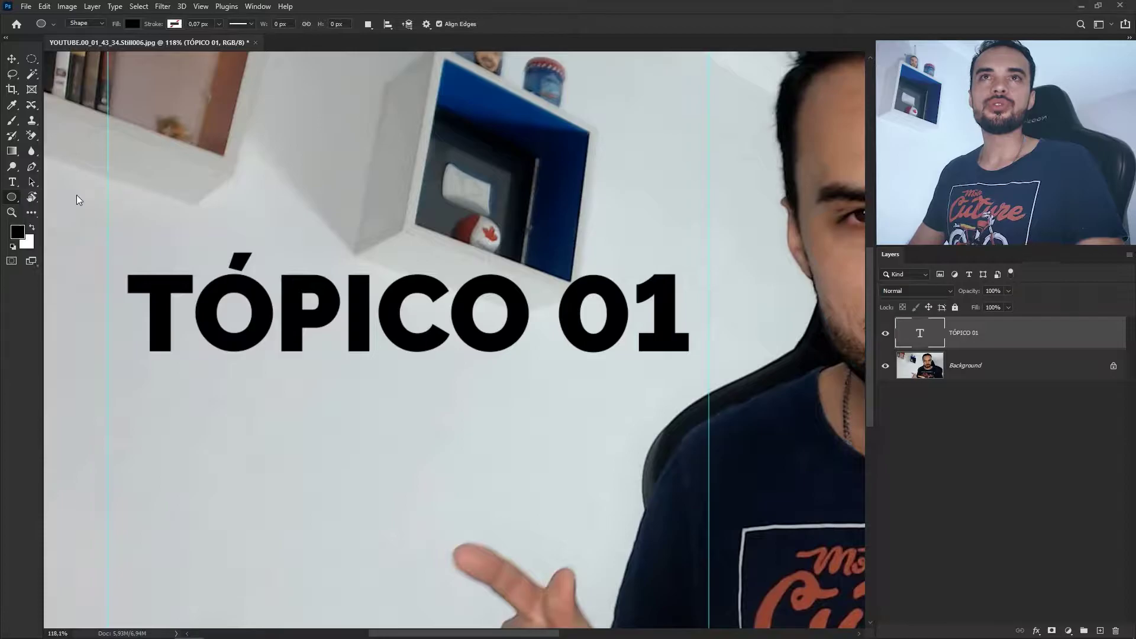
drag(108, 255, 708, 367)
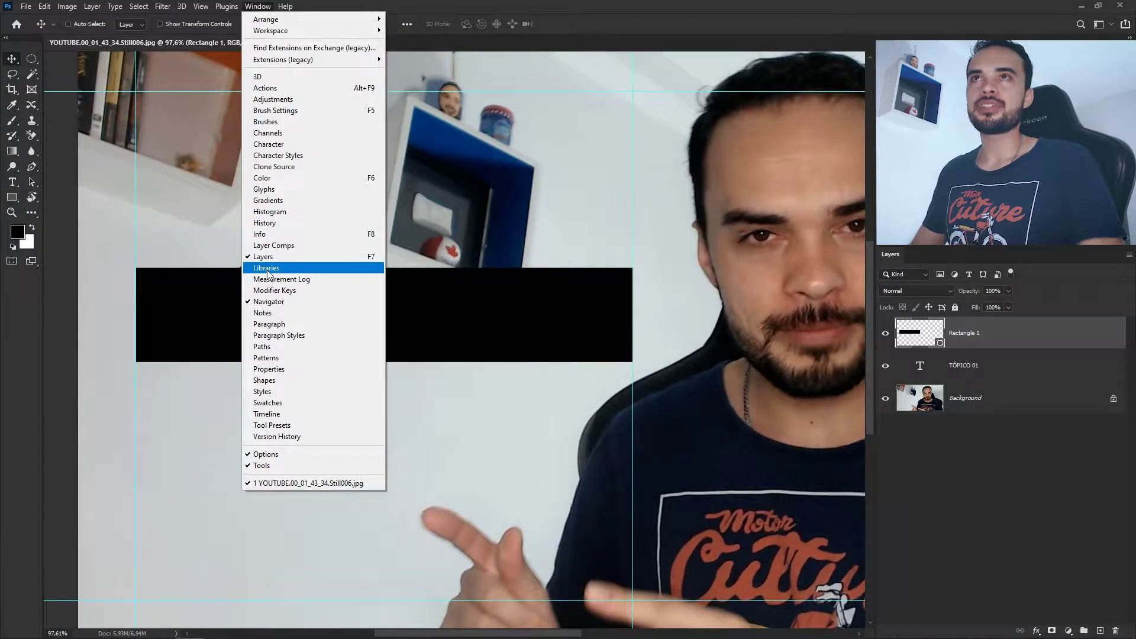
Step: Fill the rectangle with the blue swatch from the DS library and dock the library alongside the layers
click(267, 270)
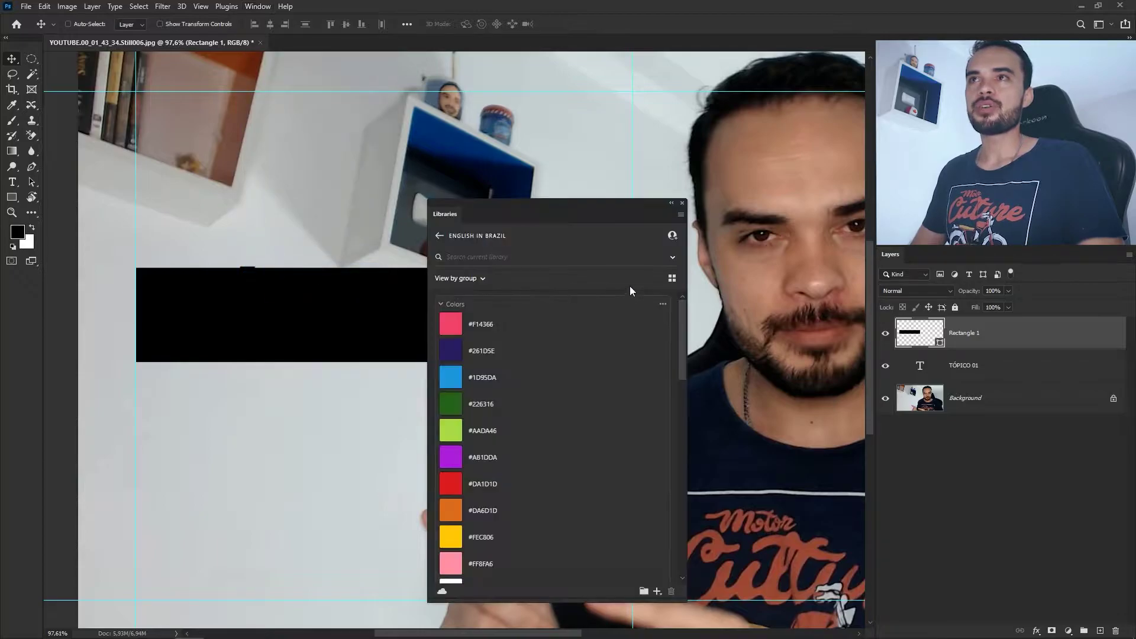
click(452, 237)
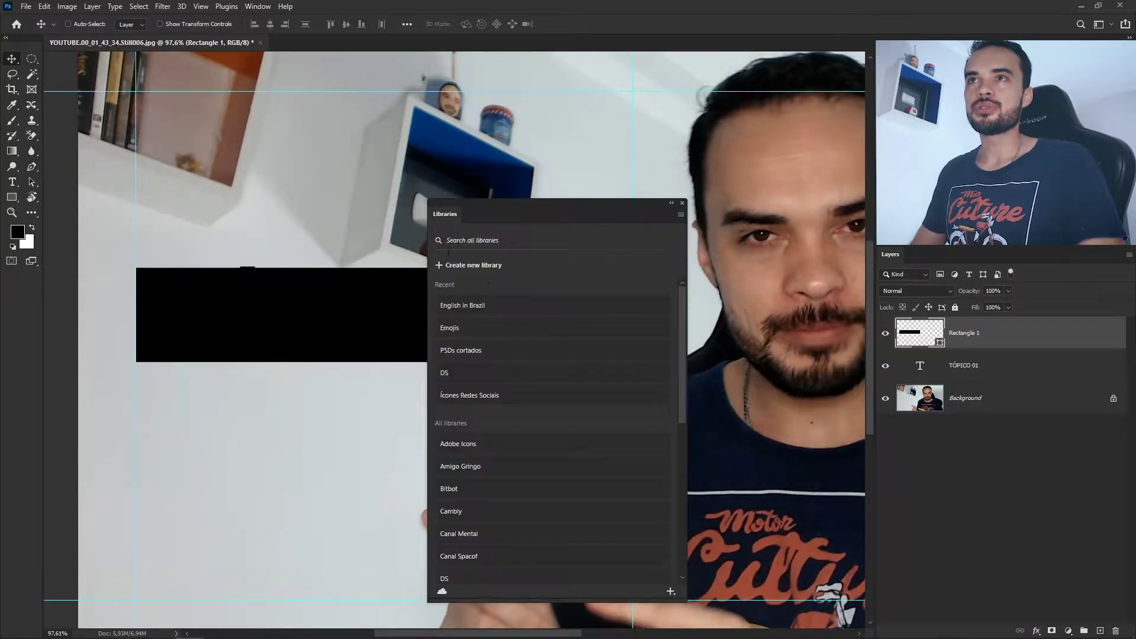
click(474, 376)
drag(568, 210, 748, 139)
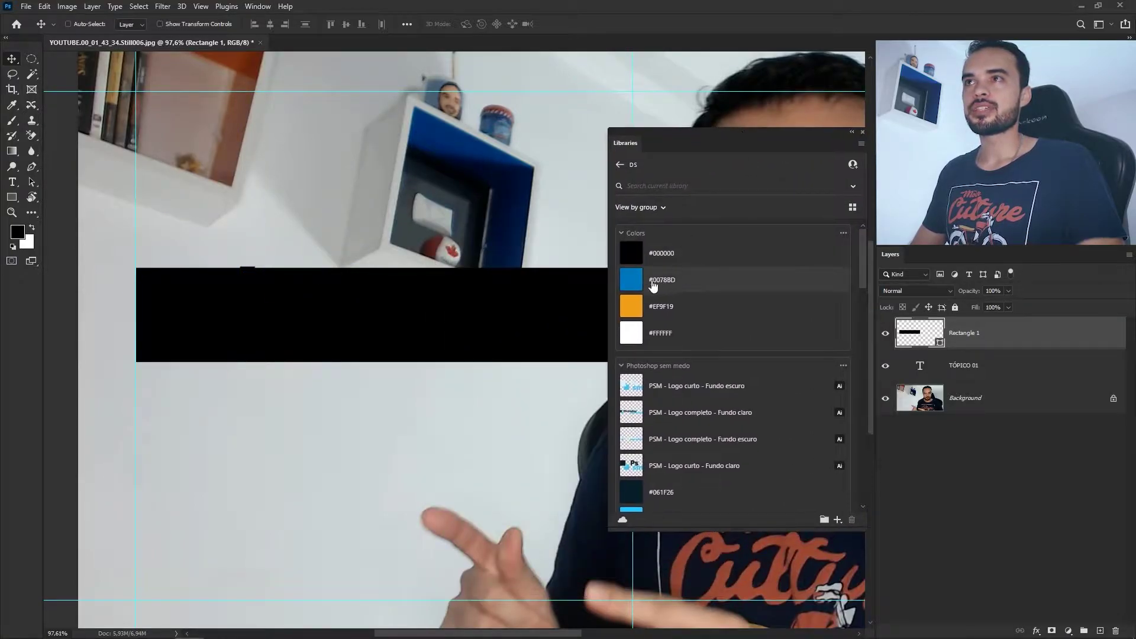
click(655, 281)
drag(634, 143, 941, 256)
Step: Move the TÓPICO 01 text layer above the blue rectangle and colour the text white with #FFFFFF from the DS library
drag(1011, 367, 1014, 326)
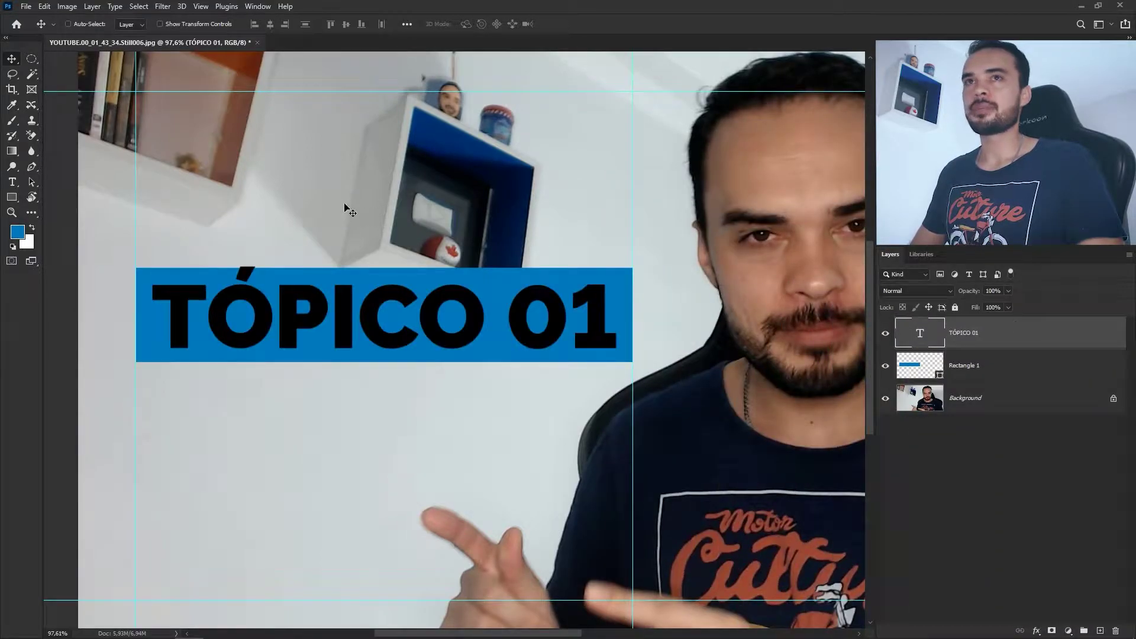
click(921, 254)
click(946, 444)
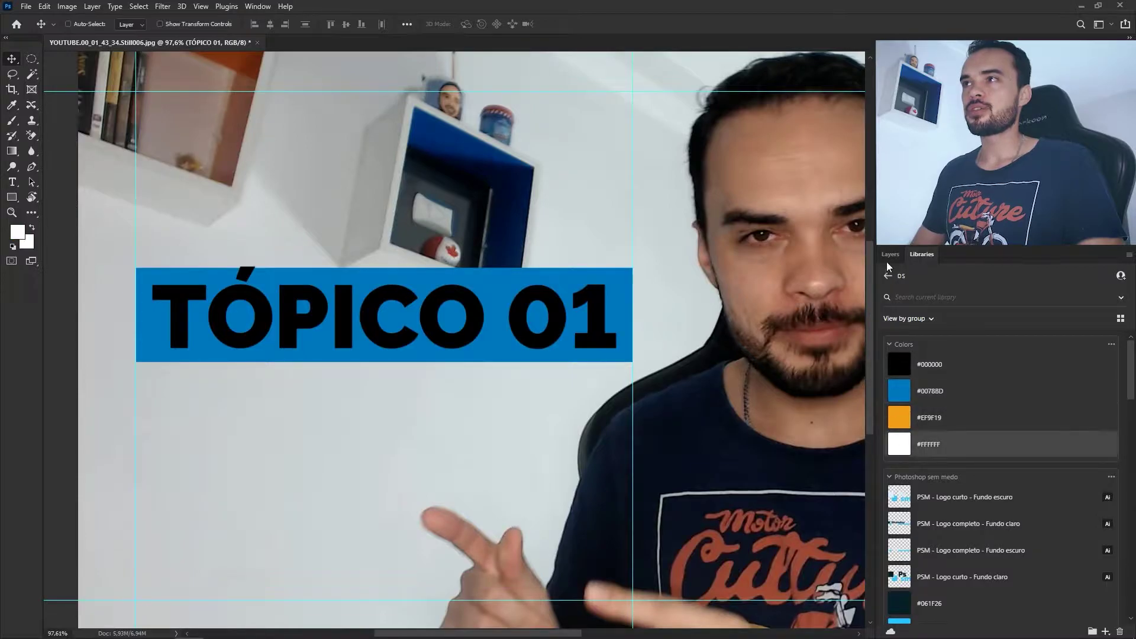
click(891, 253)
key(ctrl+0)
Step: Look through the colours and saved shortcut graphics in the DS library
click(923, 255)
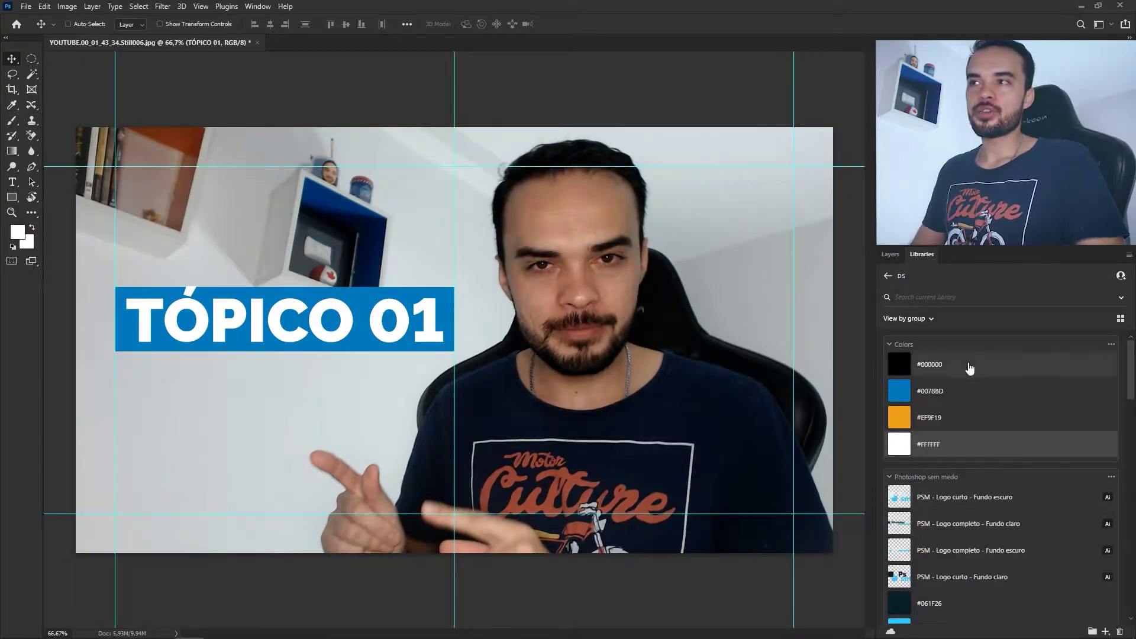
scroll(1017, 414, down, 10)
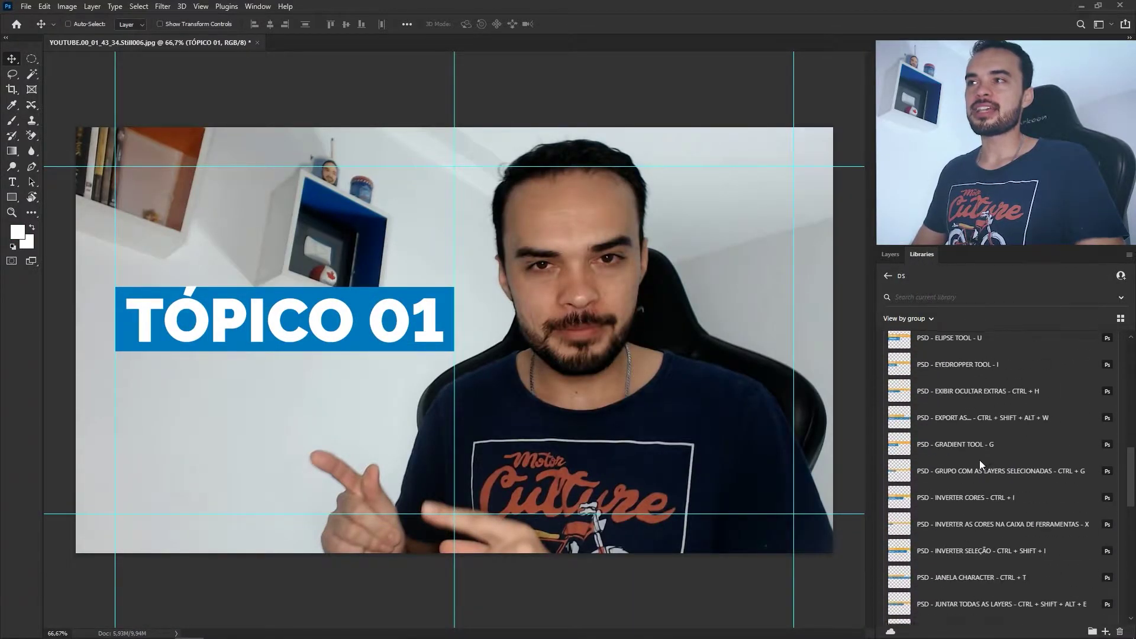
scroll(981, 462, up, 15)
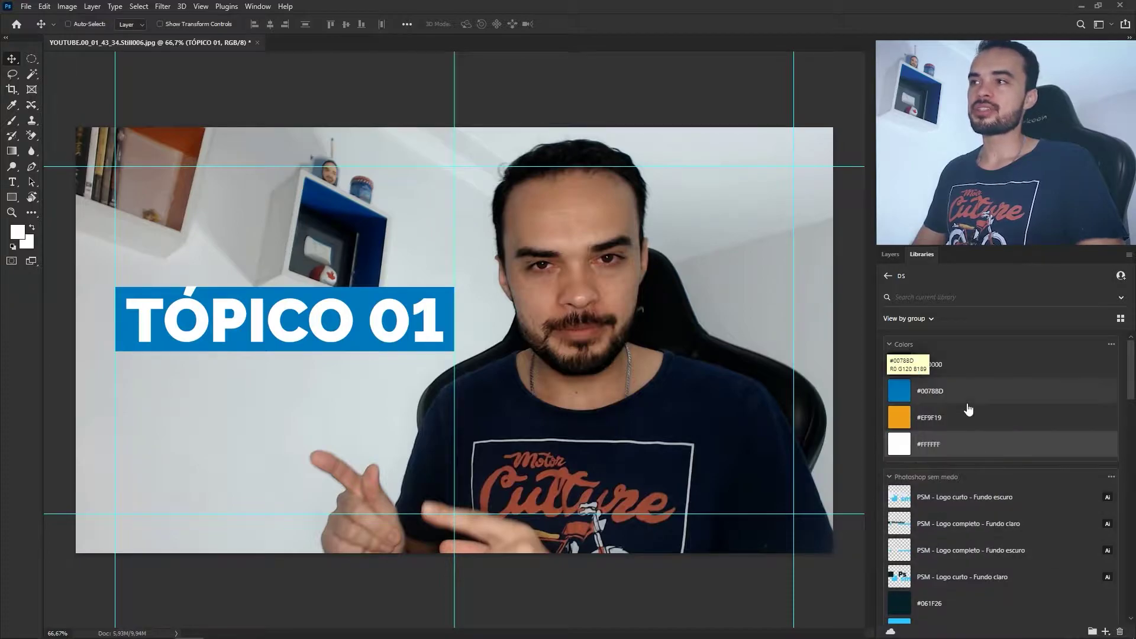
click(893, 254)
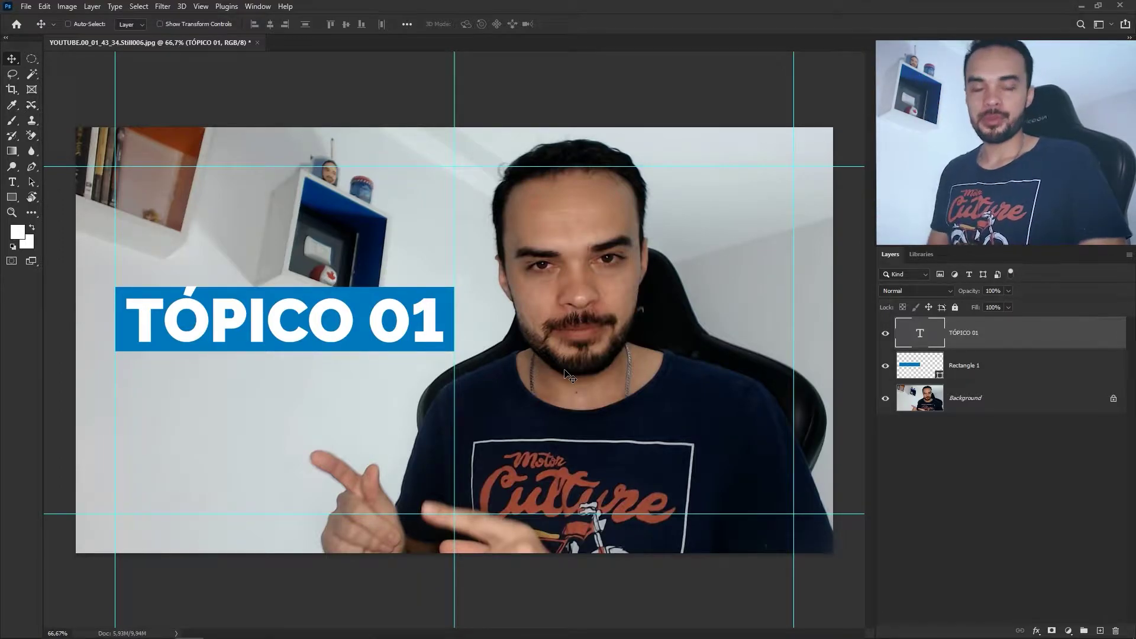
scroll(141, 318, up, 5)
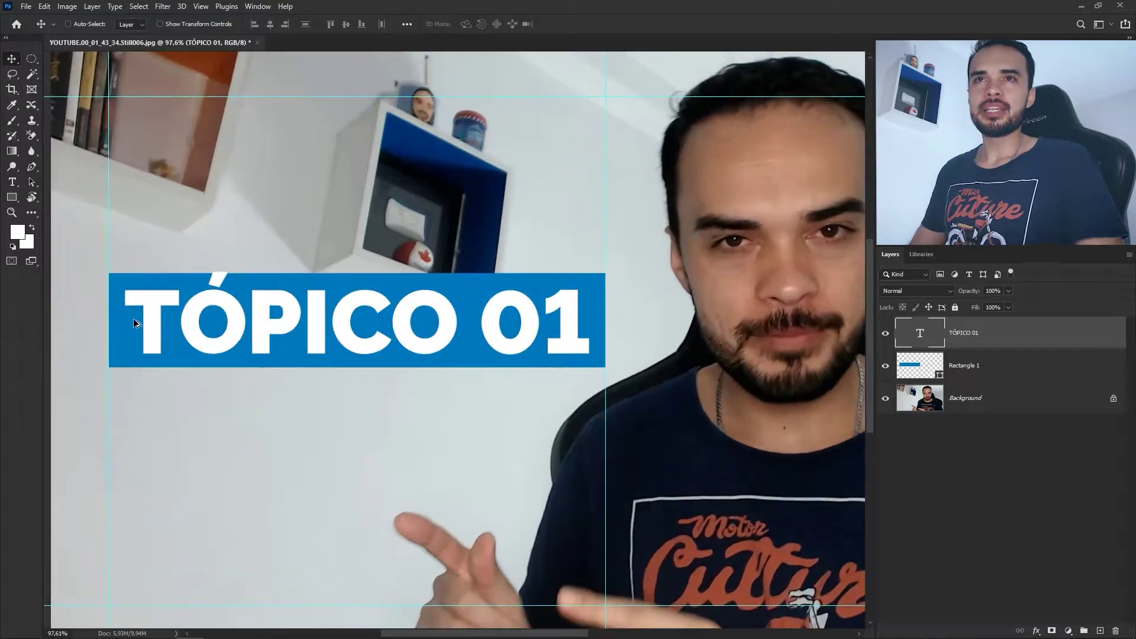
scroll(140, 318, up, 1)
click(1034, 374)
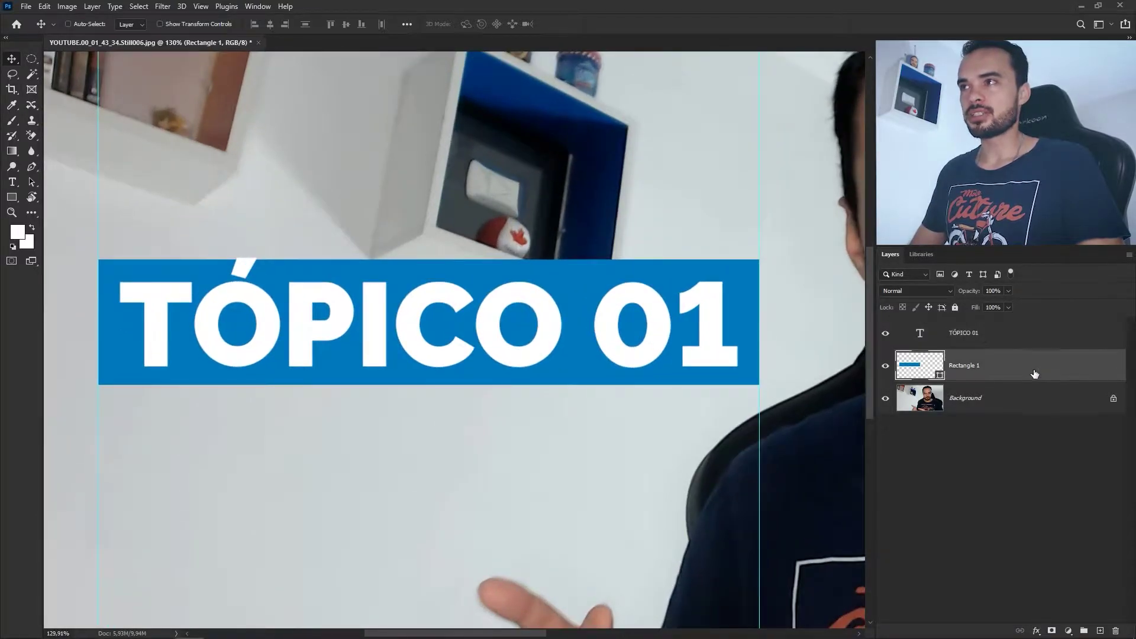
key(ctrl+t)
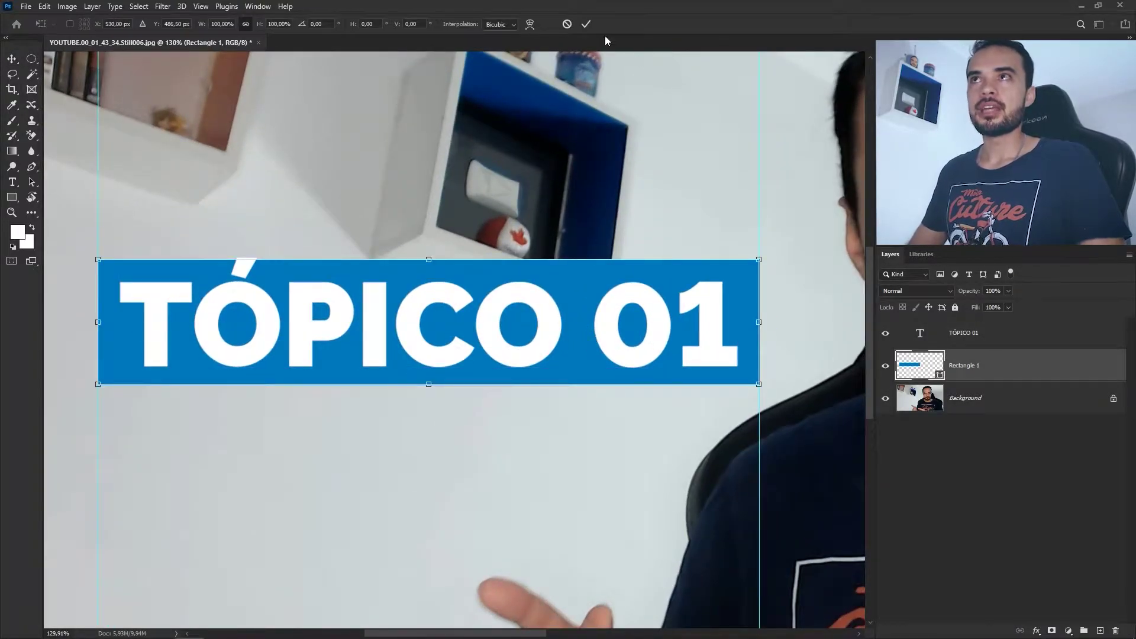
key(Return)
Step: Draw a 26 px square matching the thickness of the T's crossbar and fill it with pink
scroll(107, 297, up, 8)
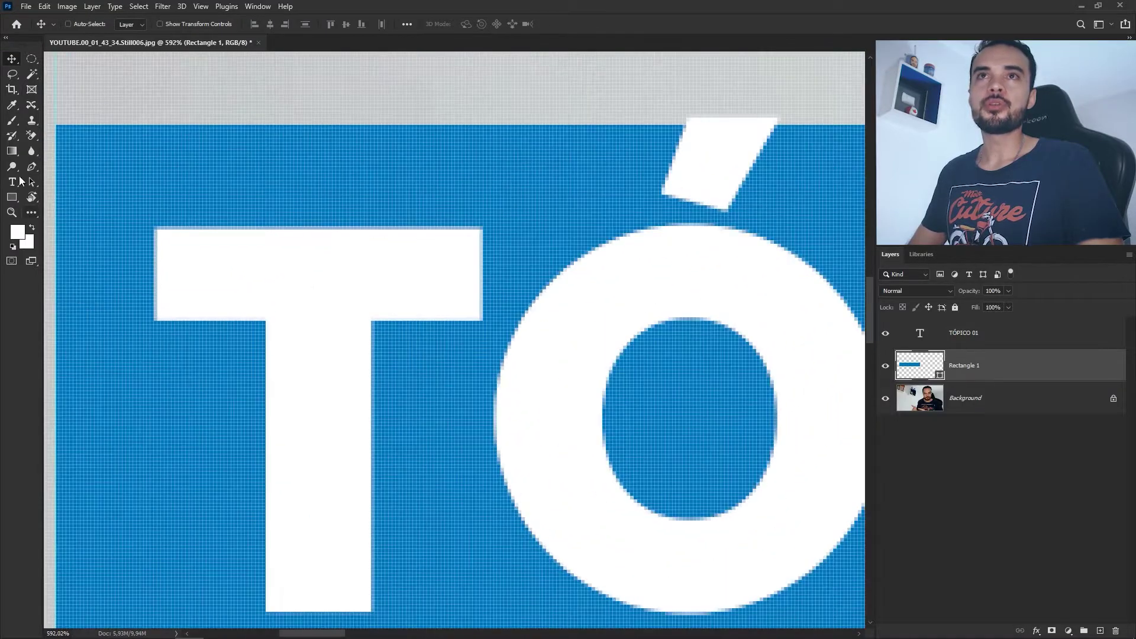
right_click(12, 197)
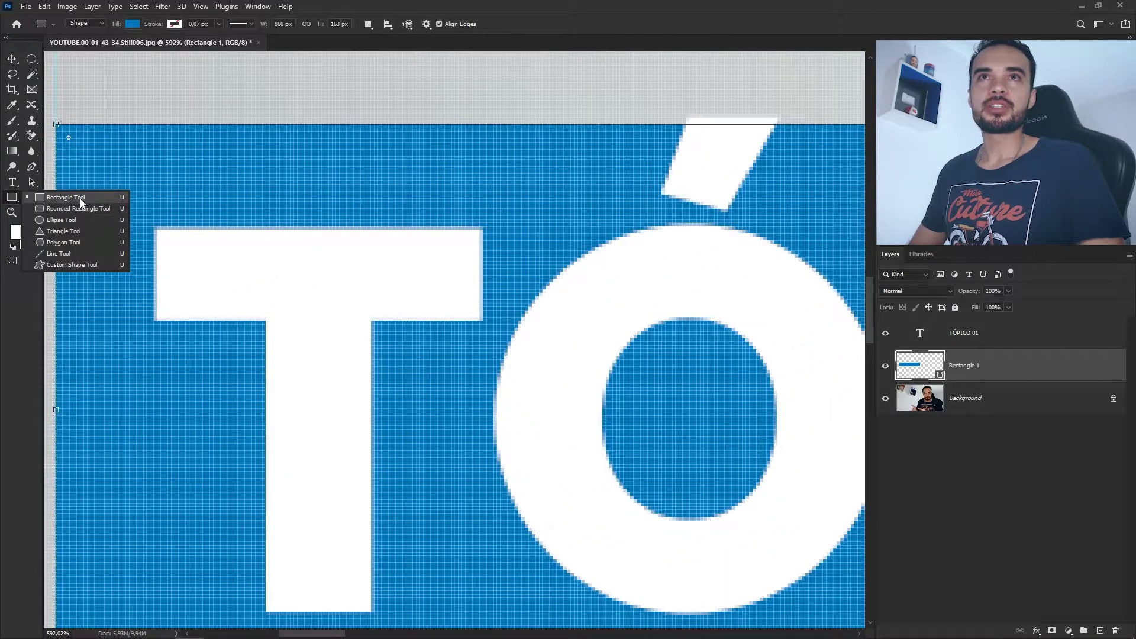
click(71, 202)
drag(156, 229, 248, 324)
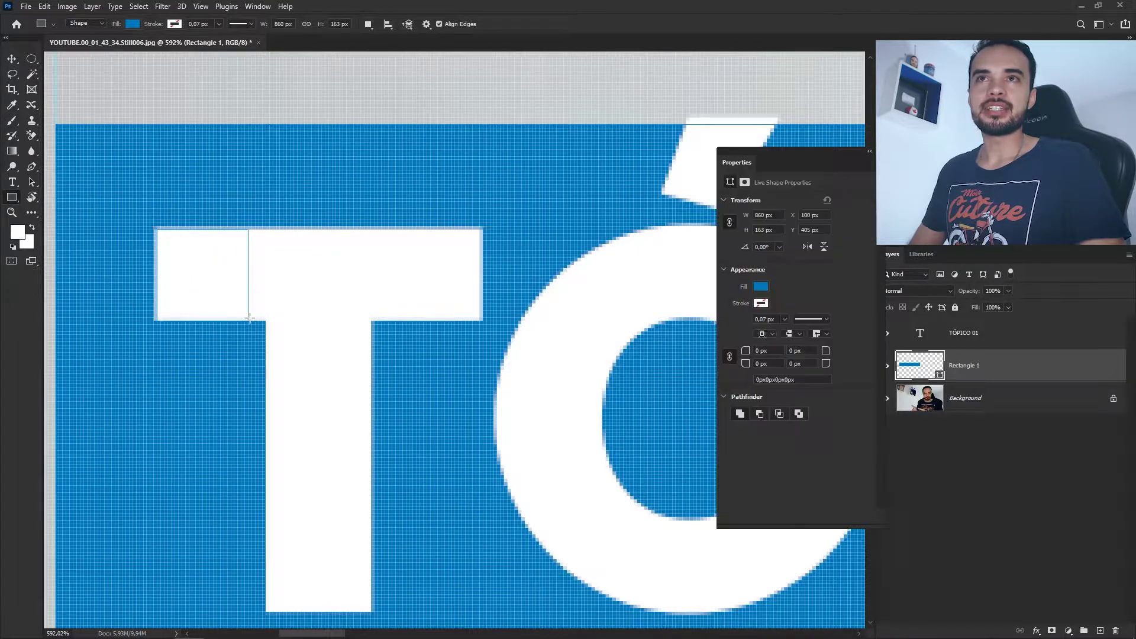
click(757, 288)
click(818, 350)
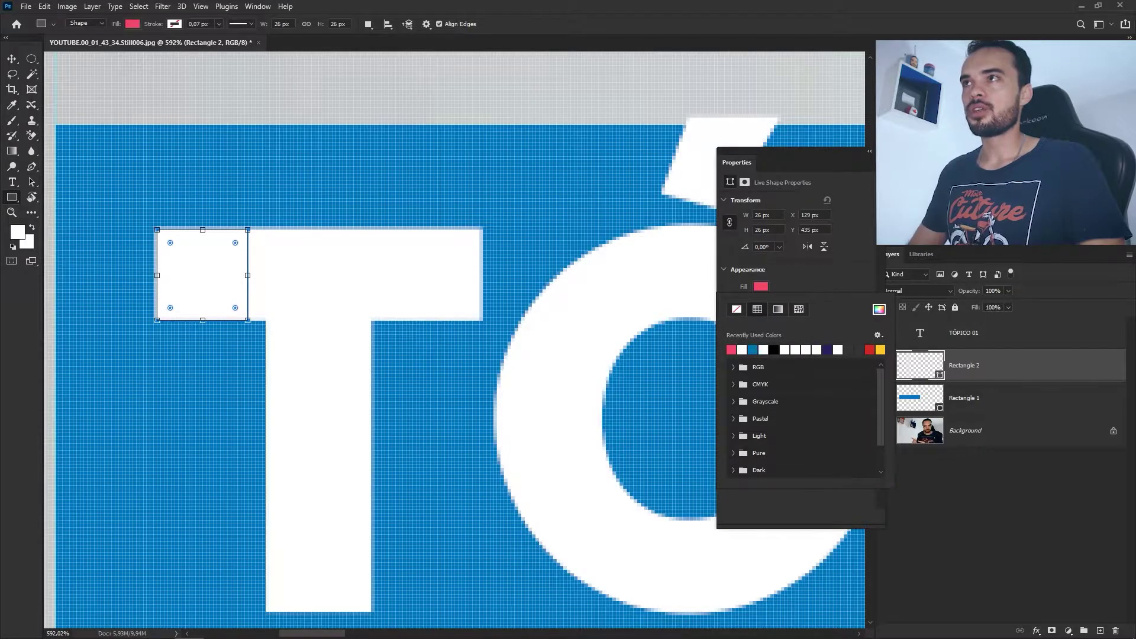
click(869, 152)
Step: Bring the pink square's layer above the text and place the square diagonally against the T's upper-left corner
click(12, 59)
drag(1031, 376, 1036, 327)
drag(227, 262, 137, 168)
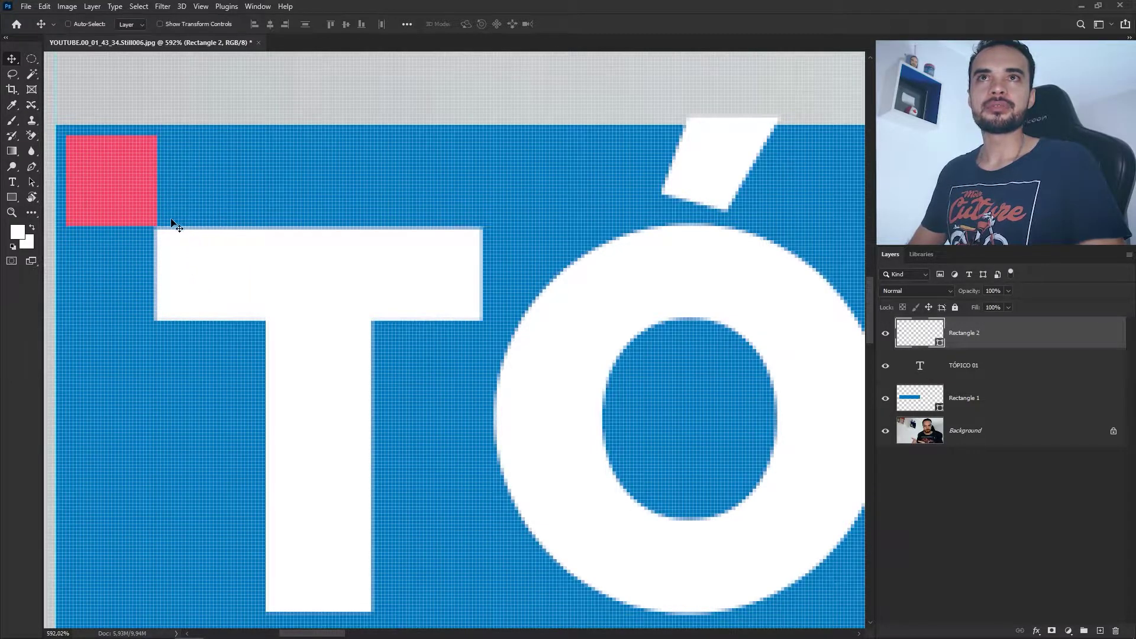
ctrl+click(261, 157)
key(ctrl+t)
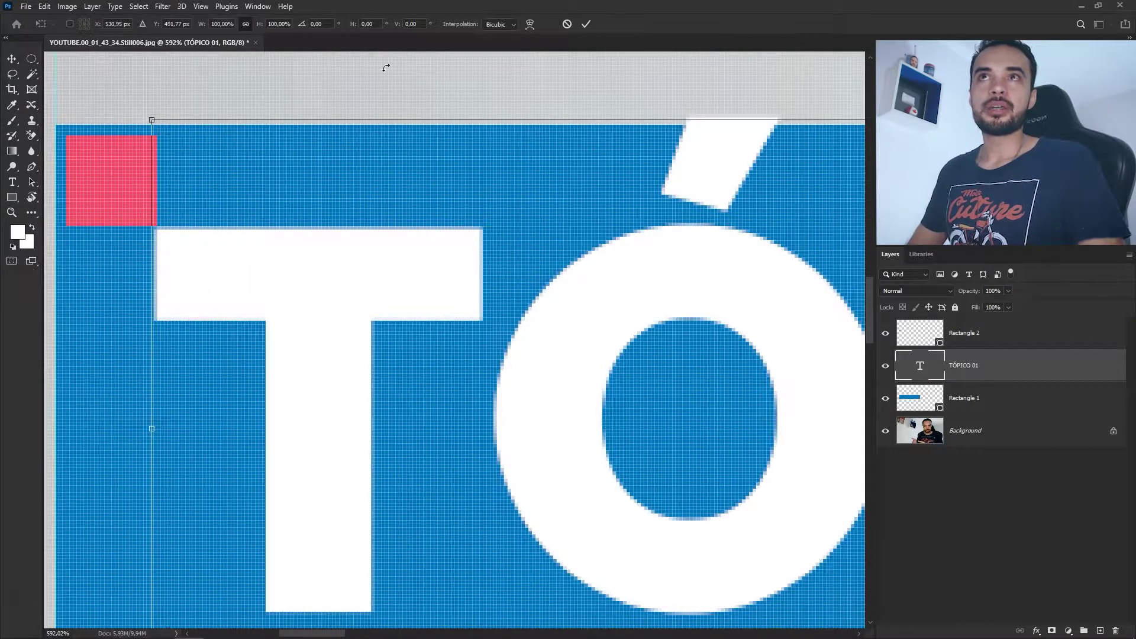
click(585, 25)
scroll(473, 219, down, 5)
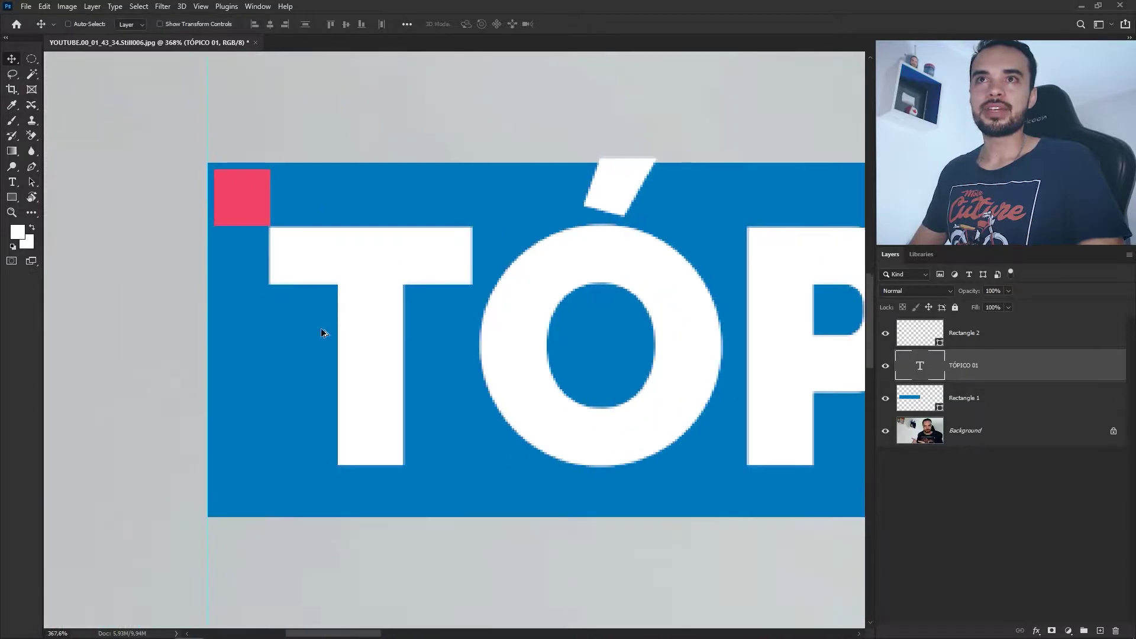
Step: Trim the blue rectangle's left and top edges with Free Transform to meet the pink square's outer edges
click(246, 341)
key(ctrl+y)
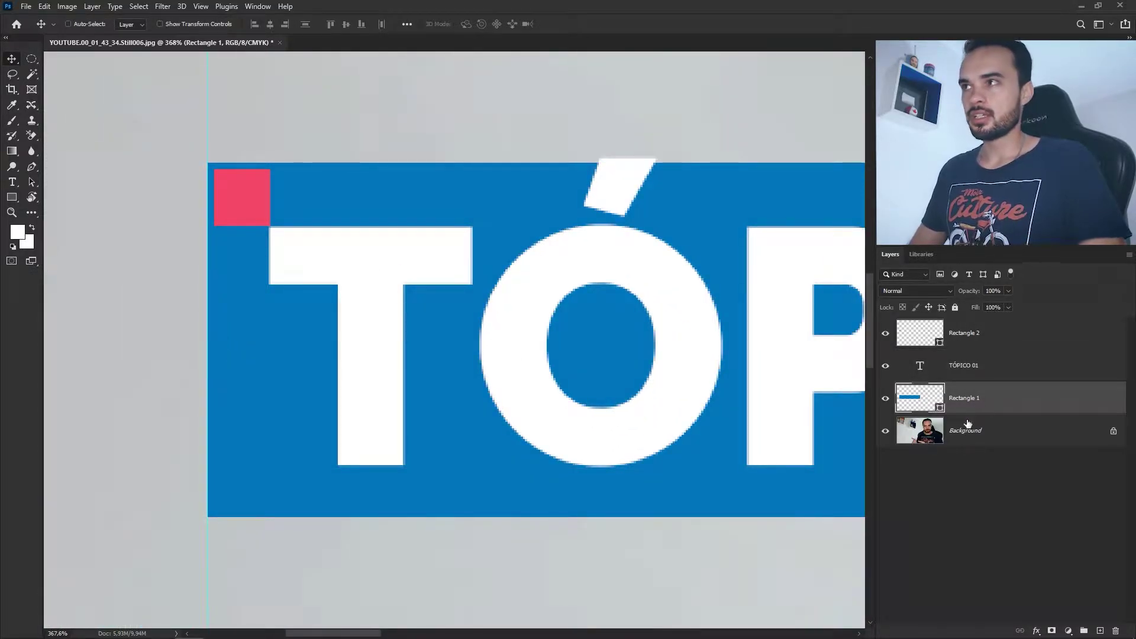
key(ctrl+t)
scroll(243, 339, down, 3)
scroll(243, 340, up, 5)
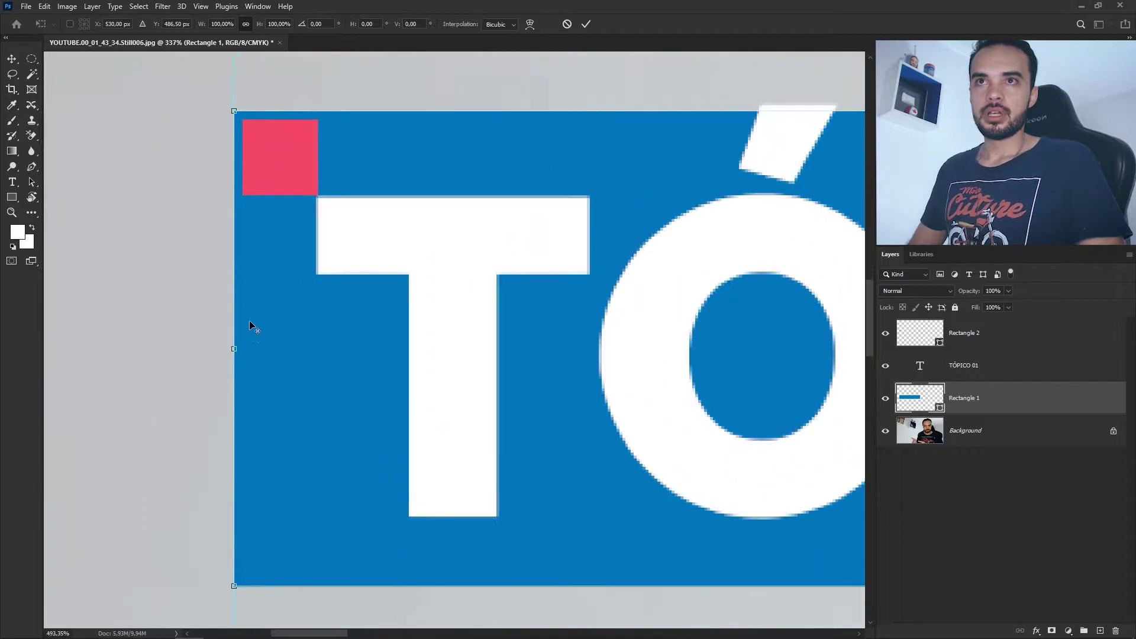
drag(235, 345, 243, 348)
scroll(131, 300, down, 2)
scroll(647, 222, down, 2)
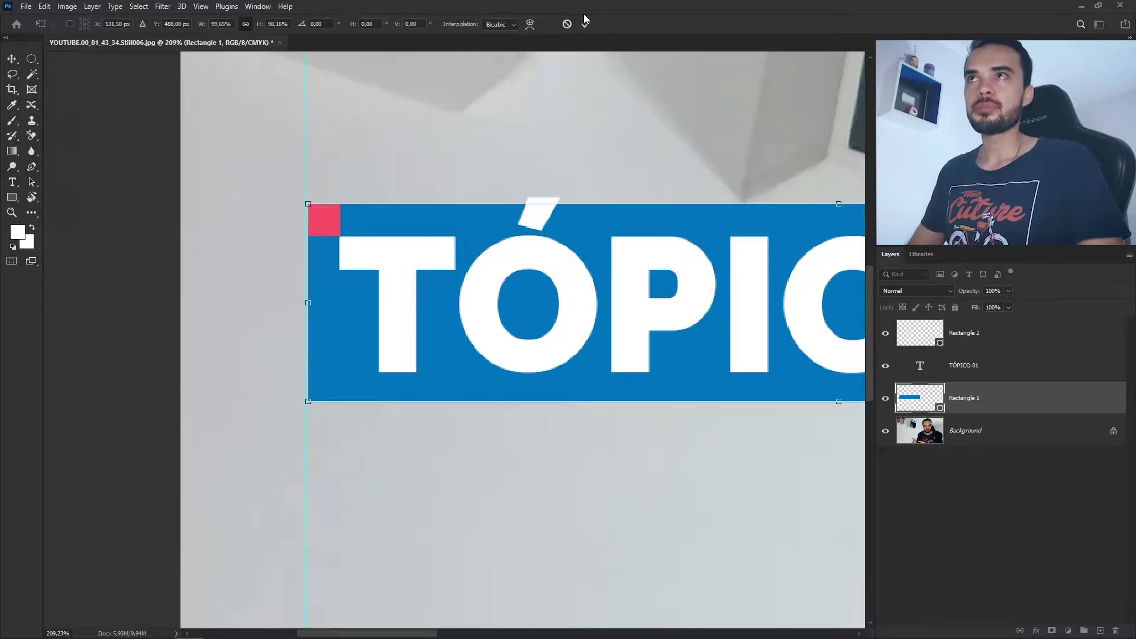
key(Return)
Step: Move the pink square diagonally against the lower-right corner of the final digit 1
drag(573, 223, 367, 180)
drag(122, 175, 365, 201)
drag(376, 261, 769, 273)
scroll(760, 249, up, 5)
drag(686, 251, 675, 244)
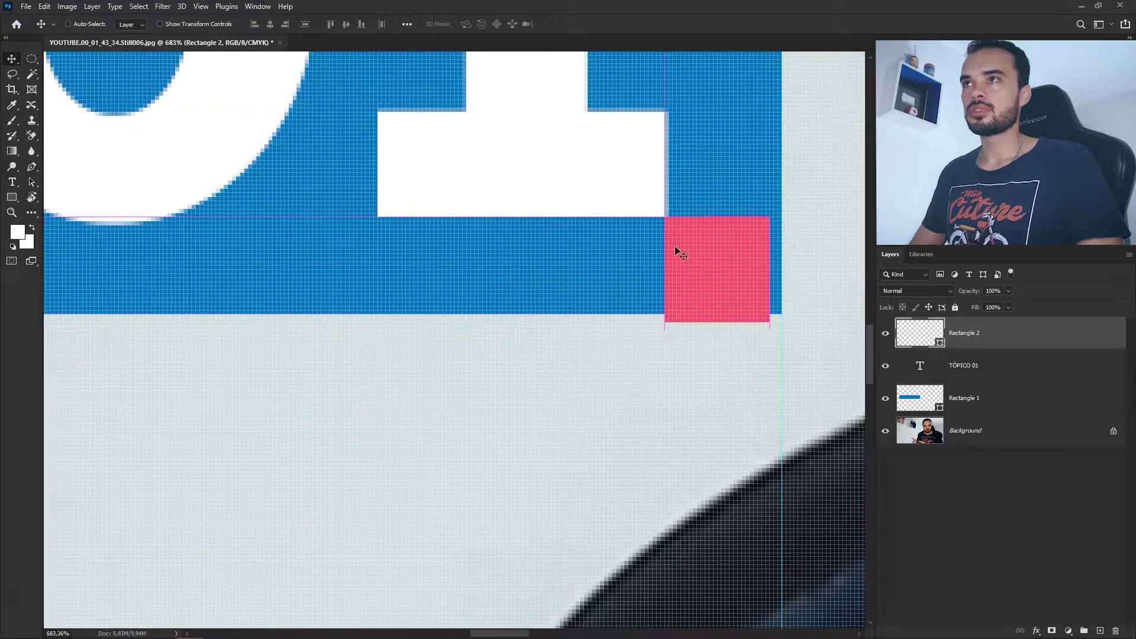
Step: Adjust the blue rectangle's right and bottom edges with Free Transform to meet the pink square's outer edges
click(734, 140)
key(ctrl+t)
scroll(733, 165, down, 3)
drag(715, 165, 692, 241)
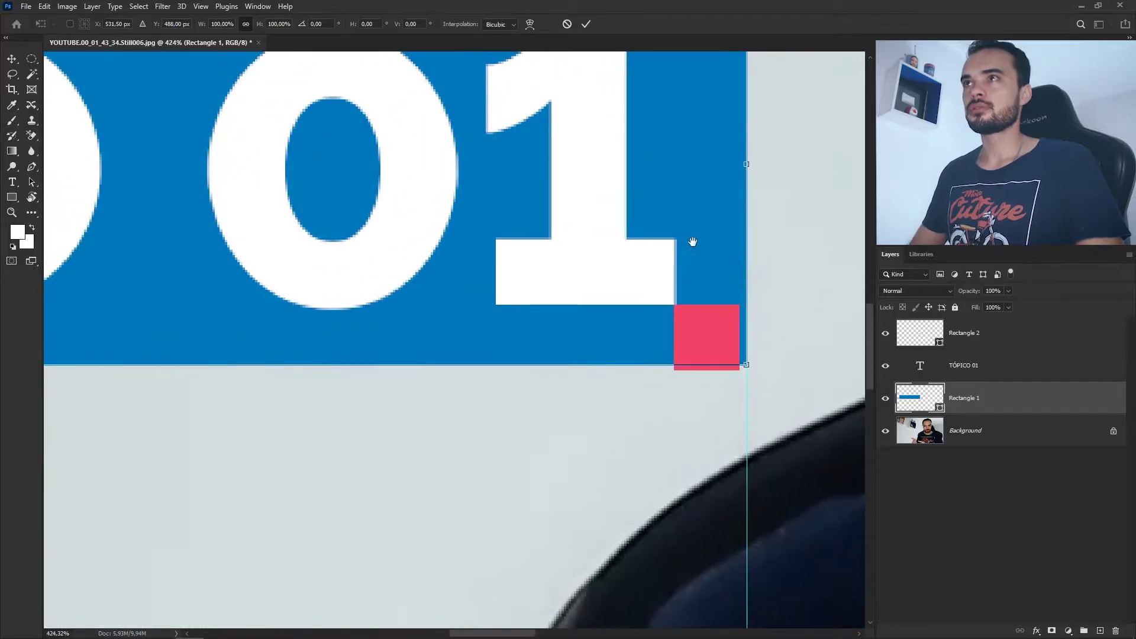
mouse_move(749, 164)
mouse_down()
mouse_move(747, 155)
mouse_move(739, 180)
mouse_up()
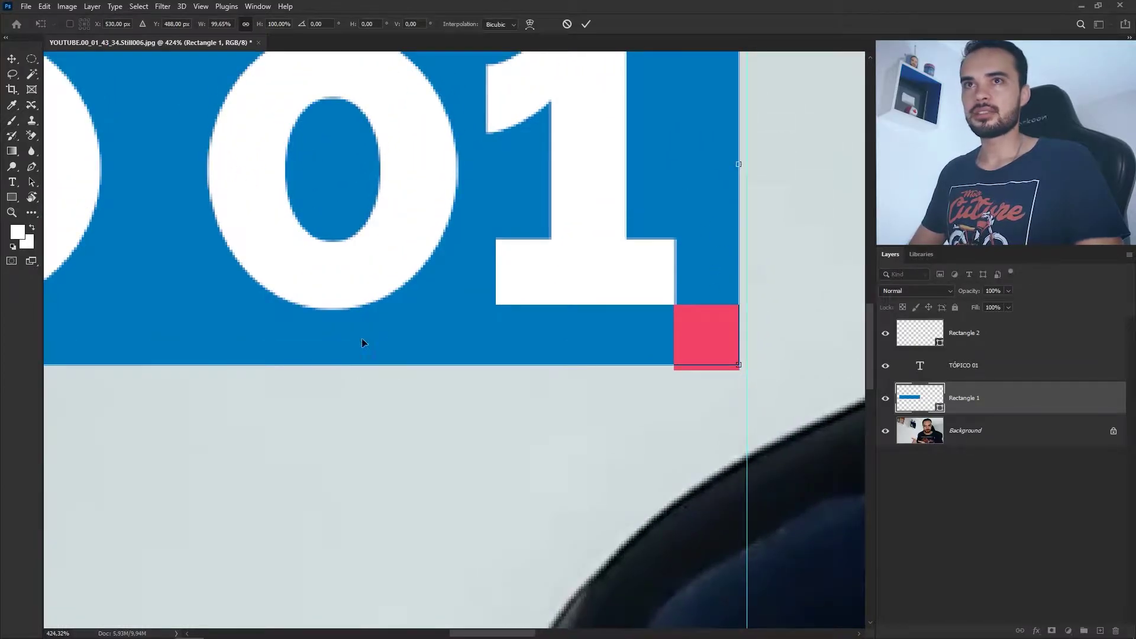
scroll(309, 346, down, 3)
scroll(309, 346, down, 2)
drag(106, 350, 106, 352)
click(586, 24)
Step: Delete the pink spacer square's layer
scroll(355, 296, down, 3)
scroll(223, 338, up, 4)
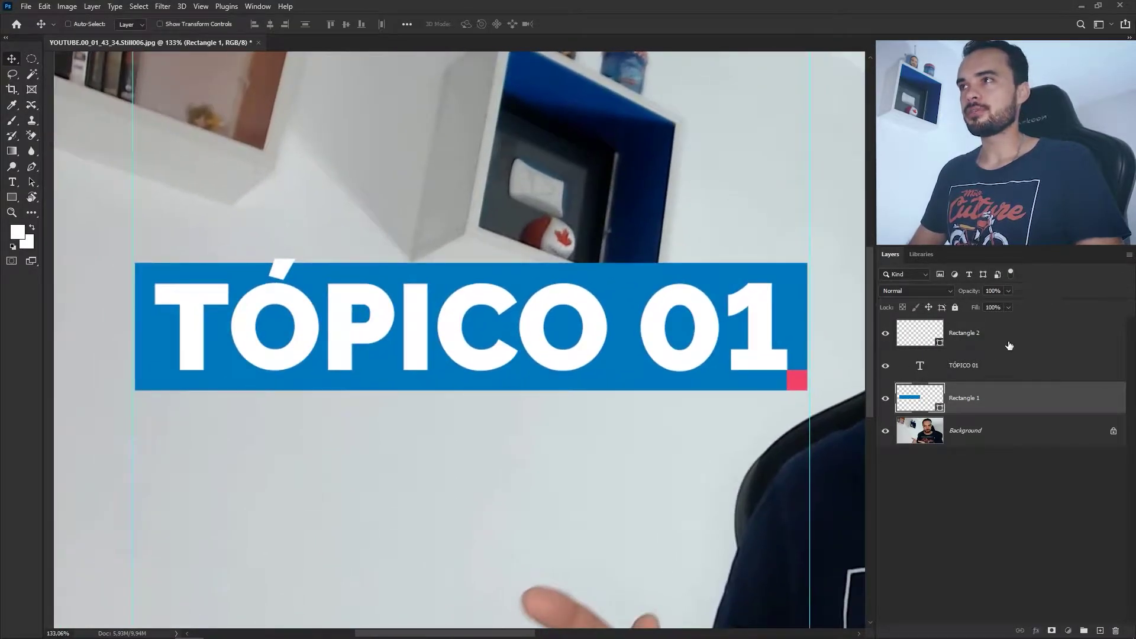
drag(1009, 345, 1115, 630)
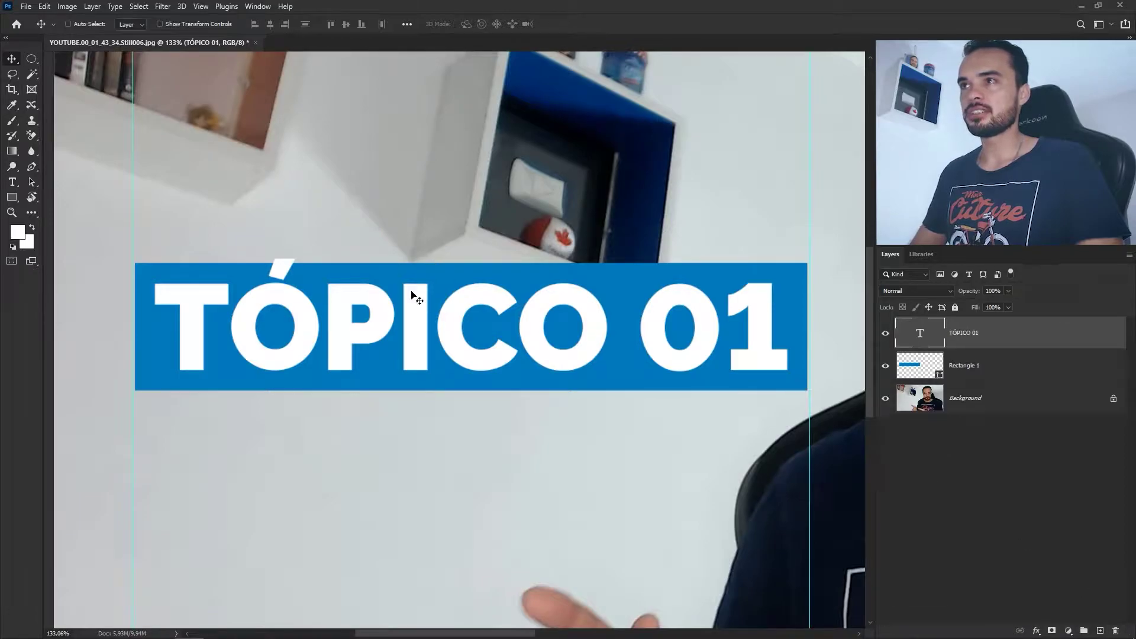
Step: Group the TÓPICO 01 text and blue rectangle layers and move the group slightly upward
shift+click(1025, 371)
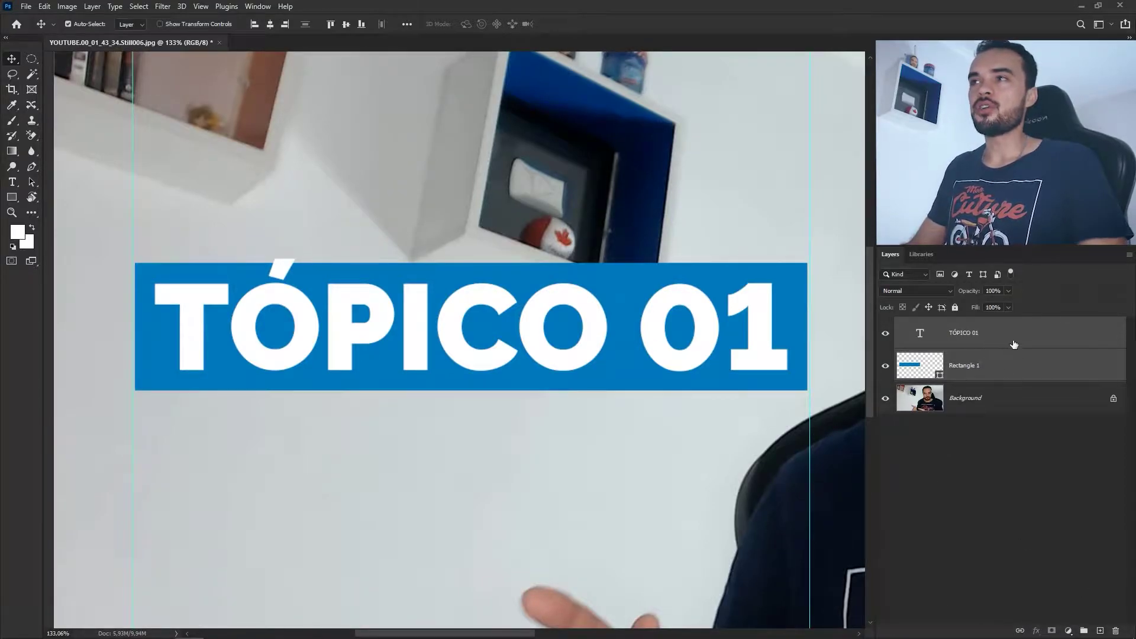
key(ctrl+g)
mouse_move(527, 301)
mouse_down()
mouse_move(497, 301)
mouse_move(637, 344)
mouse_move(525, 280)
mouse_up()
Step: Scale the title group proportionally with Free Transform to span exactly from the left guide to the centre guide
key(ctrl+t)
mouse_move(133, 241)
mouse_down()
mouse_move(152, 244)
mouse_move(133, 239)
mouse_up()
drag(806, 239, 810, 237)
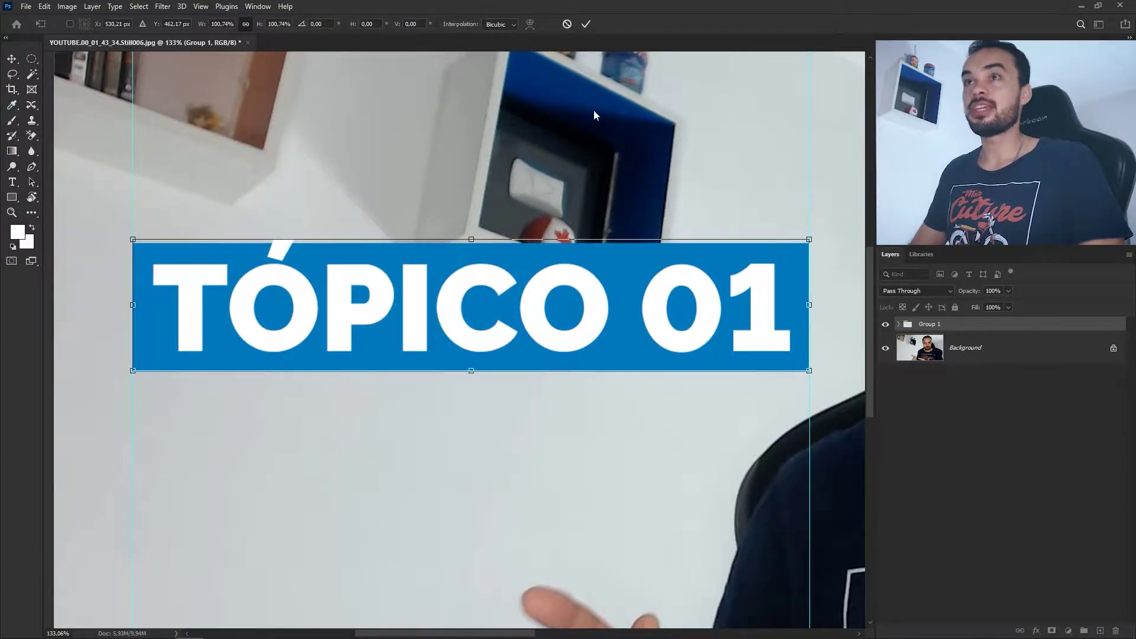
click(587, 23)
key(ctrl+0)
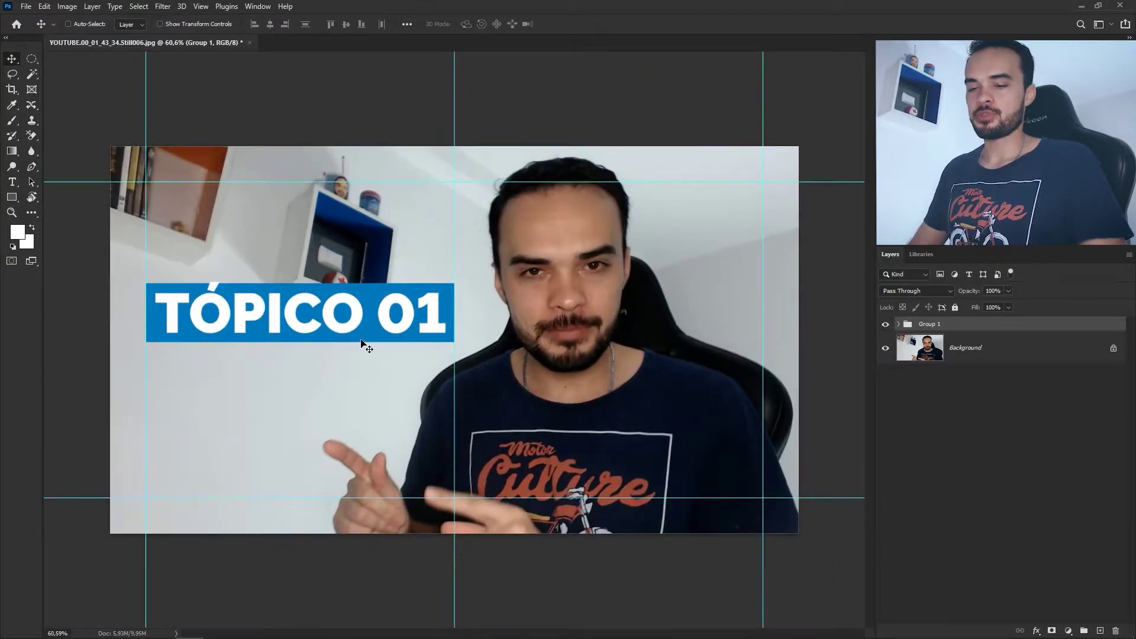
key(m)
mouse_move(231, 132)
mouse_down()
mouse_move(288, 284)
mouse_move(306, 522)
mouse_up()
key(v)
key(ctrl+d)
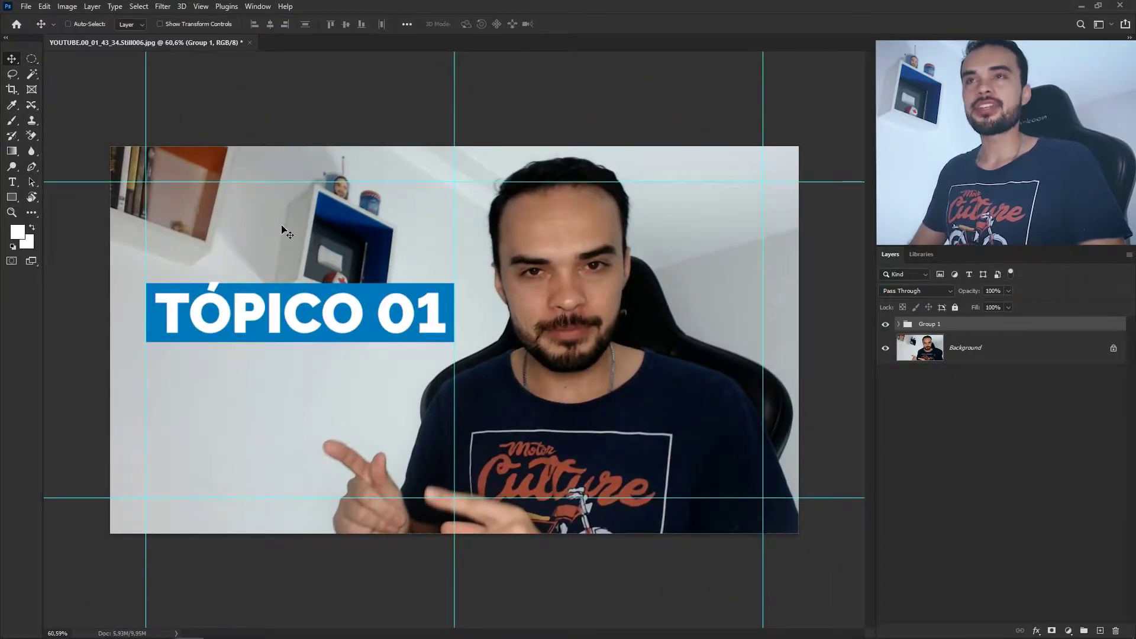
right_click(29, 62)
click(86, 70)
Step: Centre the title group vertically on the image using a full-height rectangular marquee selection, and clear the selection
right_click(33, 63)
click(88, 58)
mouse_move(217, 136)
mouse_down()
mouse_move(297, 393)
mouse_move(310, 585)
mouse_up()
key(ctrl+d)
key(ctrl+shift+d)
click(13, 59)
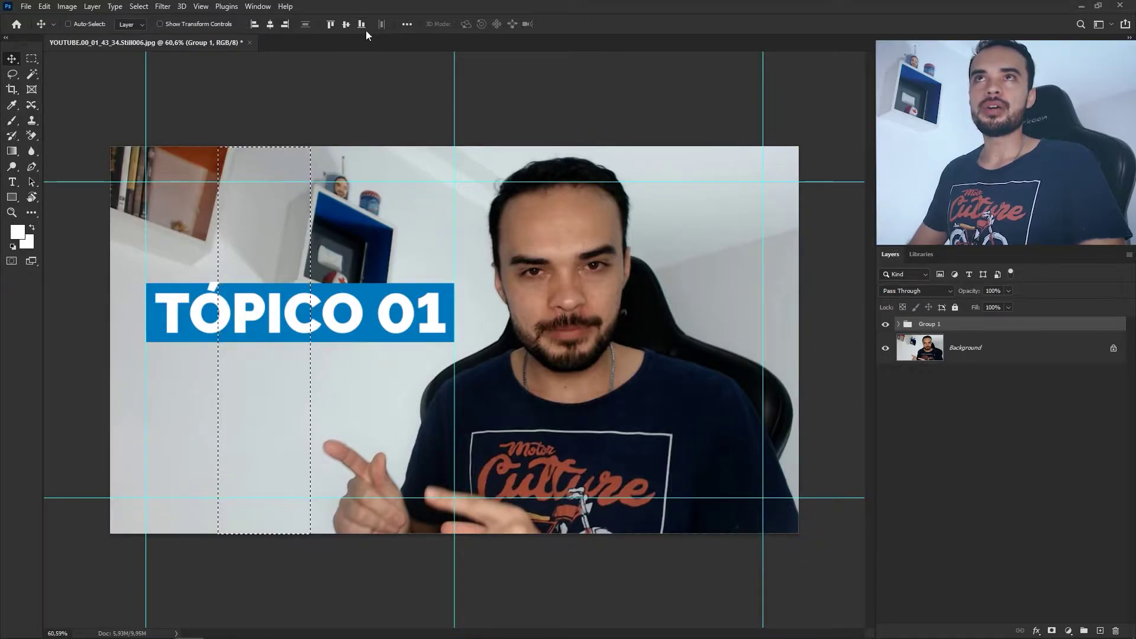
click(346, 24)
key(ctrl+d)
click(328, 368)
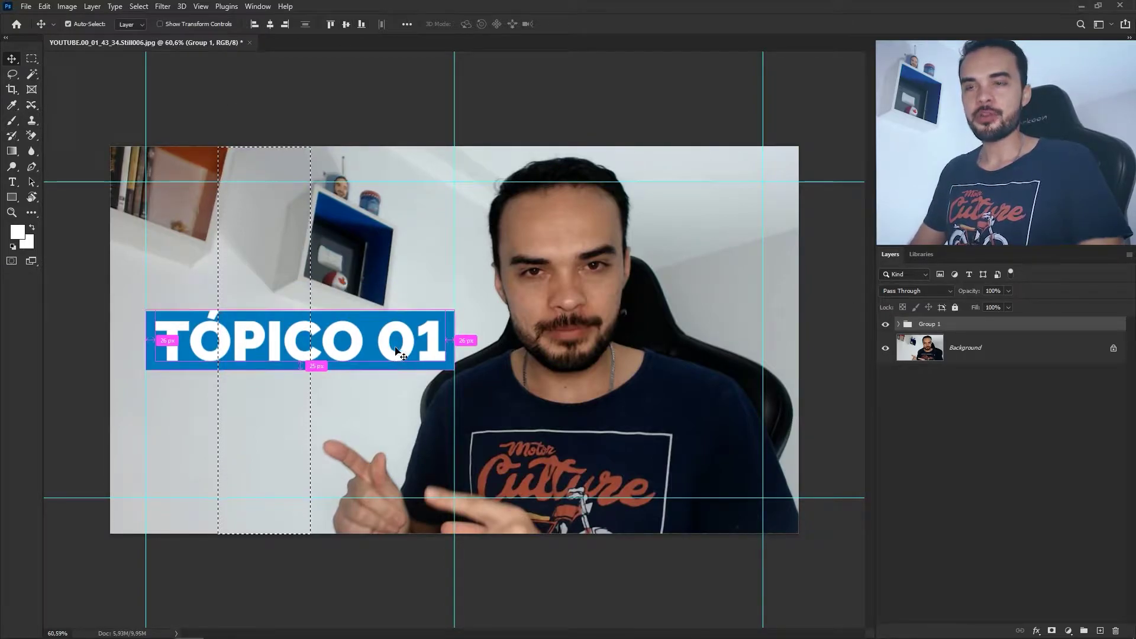
Step: Hide the layout guides to preview the title over the whole image
scroll(332, 367, down, 4)
scroll(379, 343, up, 3)
key(ctrl+h)
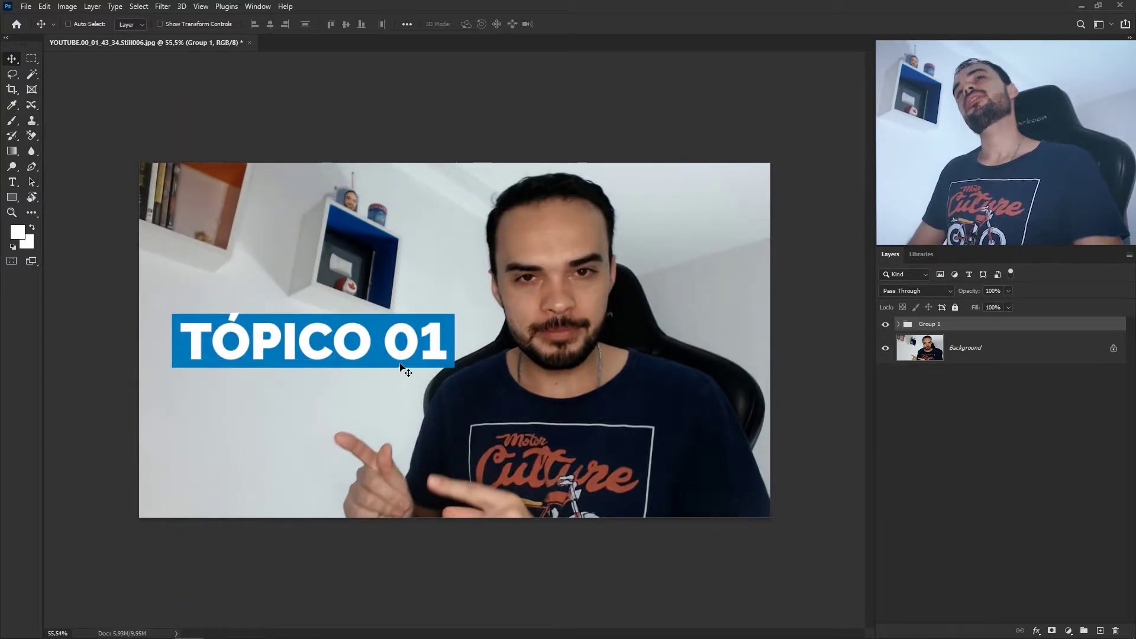
Step: Rename the title group as T1 and duplicate it as a group named T2, with T1 hidden
scroll(136, 400, up, 5)
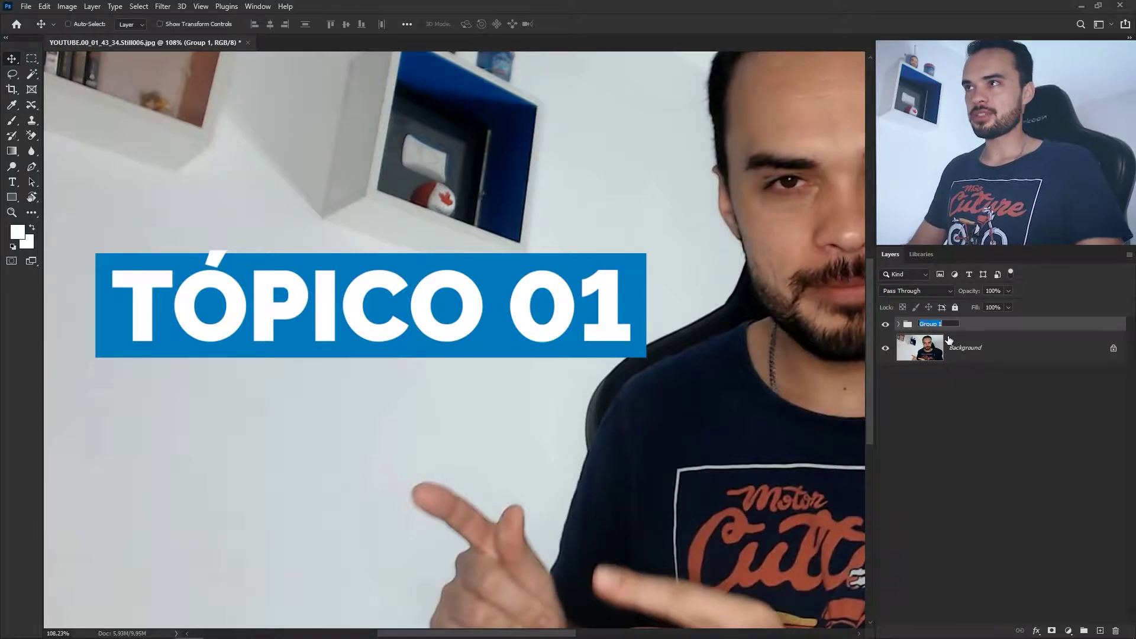
key(Return)
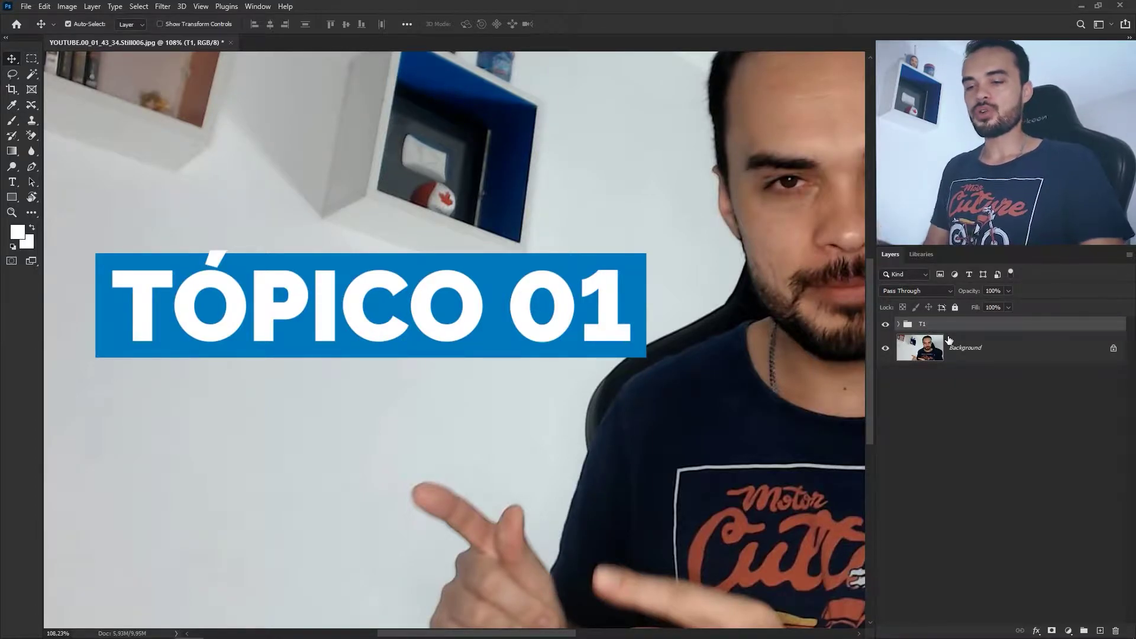
key(ctrl+j)
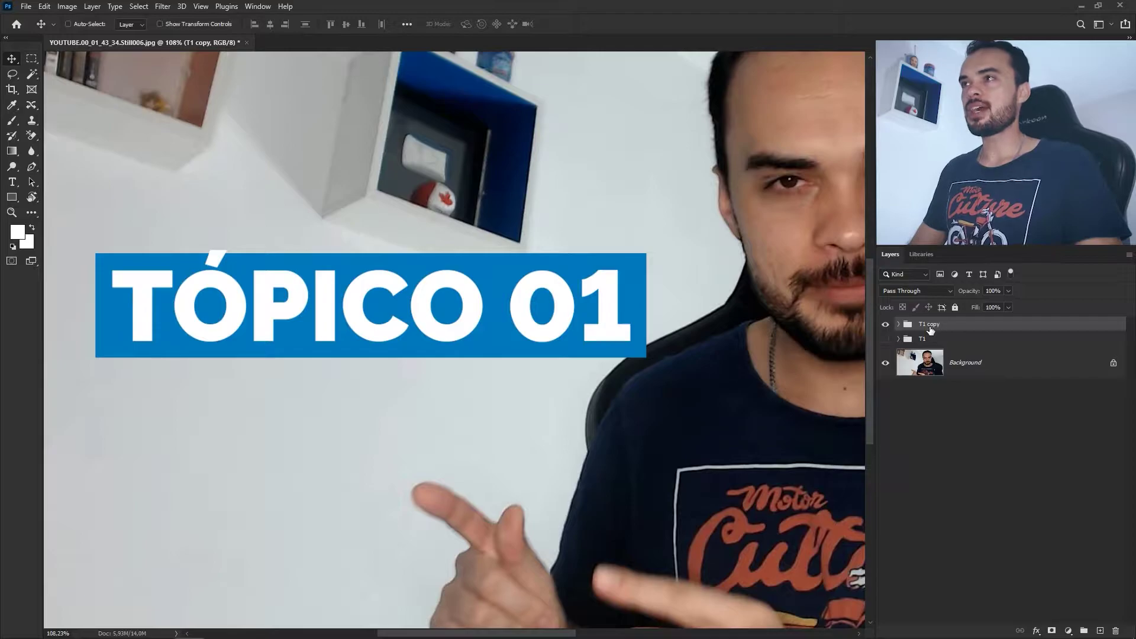
key(Return)
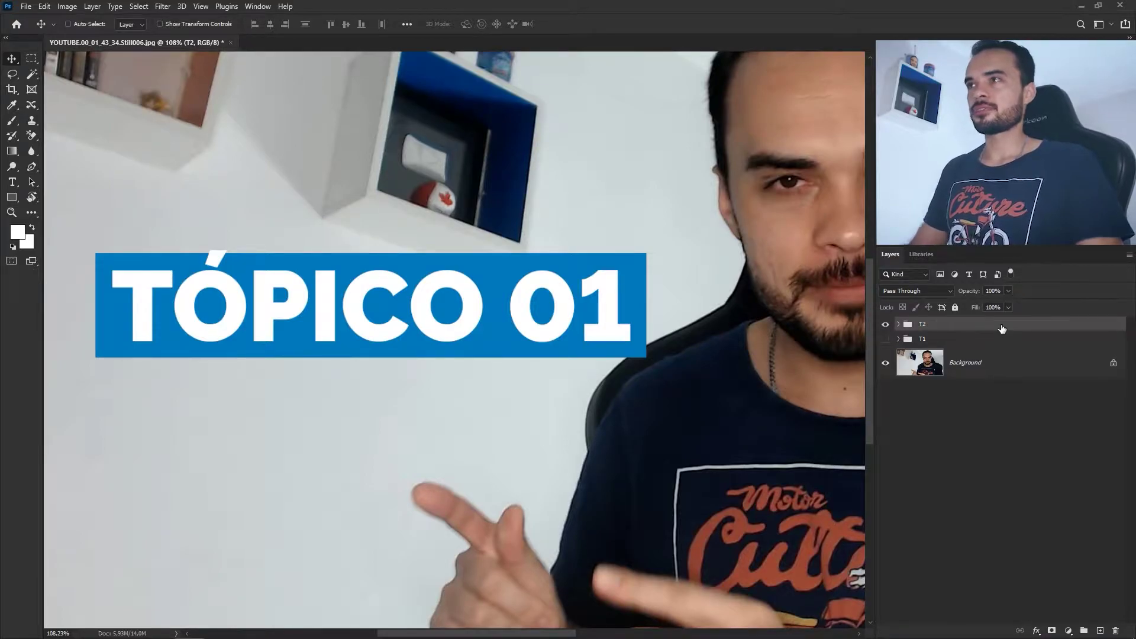
Step: Change the title text in the T2 group to TÓPICO 02
click(899, 325)
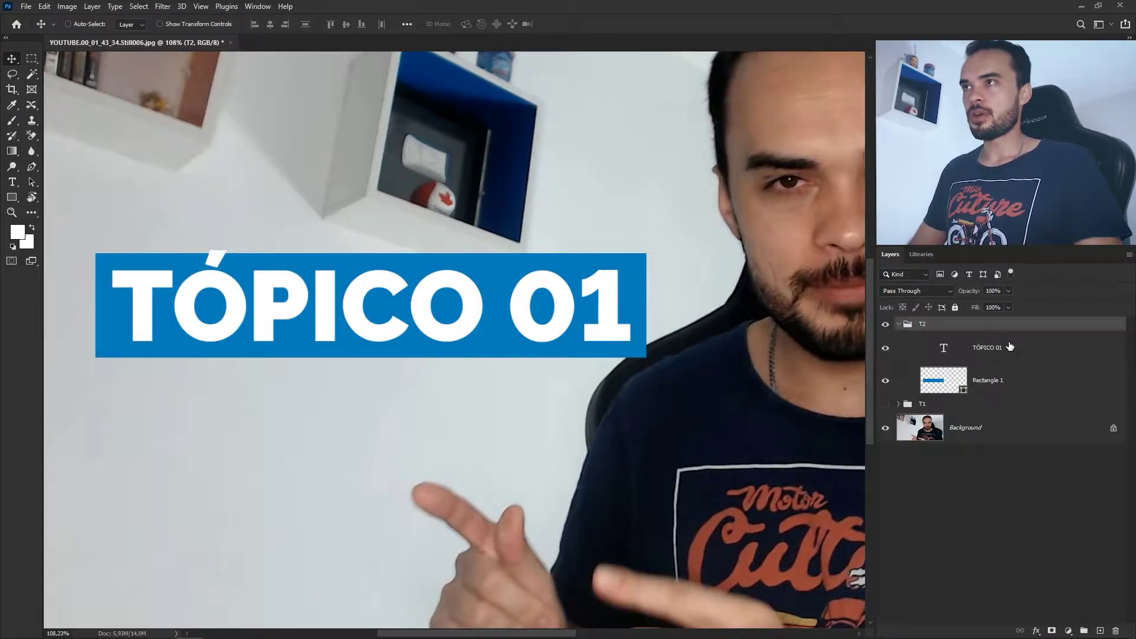
click(1054, 359)
key(t)
drag(633, 305, 607, 305)
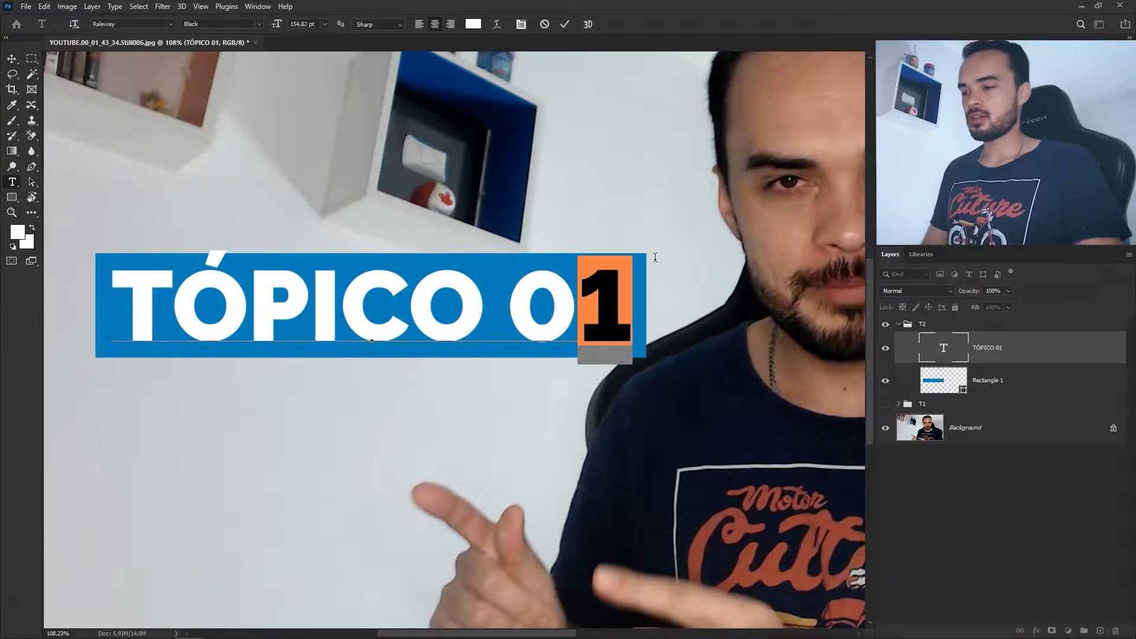
text(2)
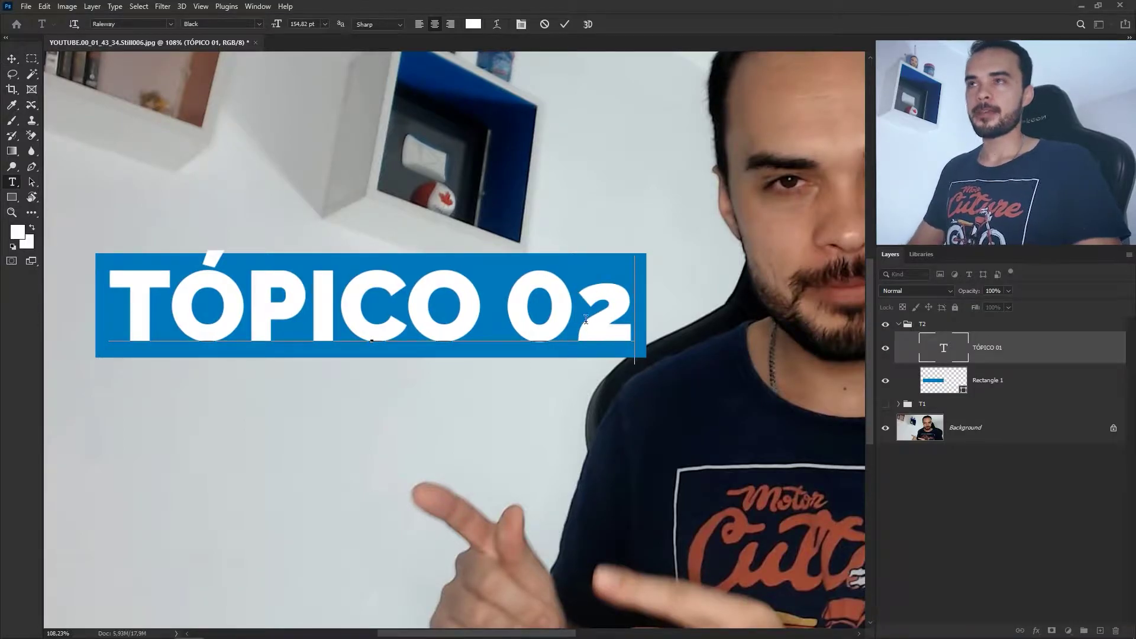
drag(633, 305, 608, 312)
click(675, 382)
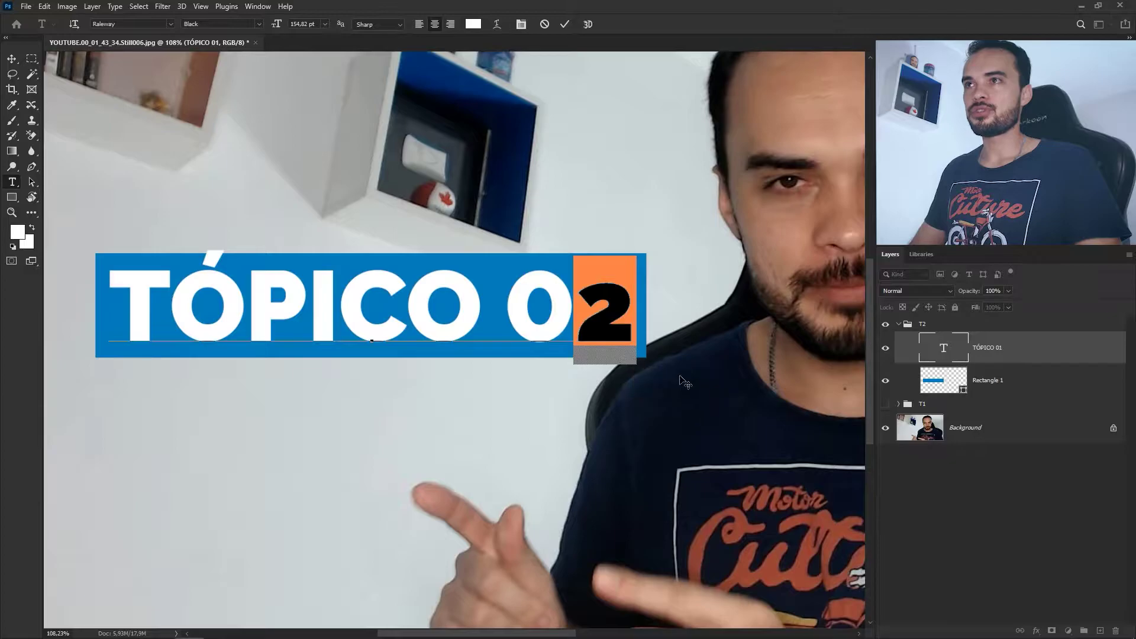
click(563, 24)
key(v)
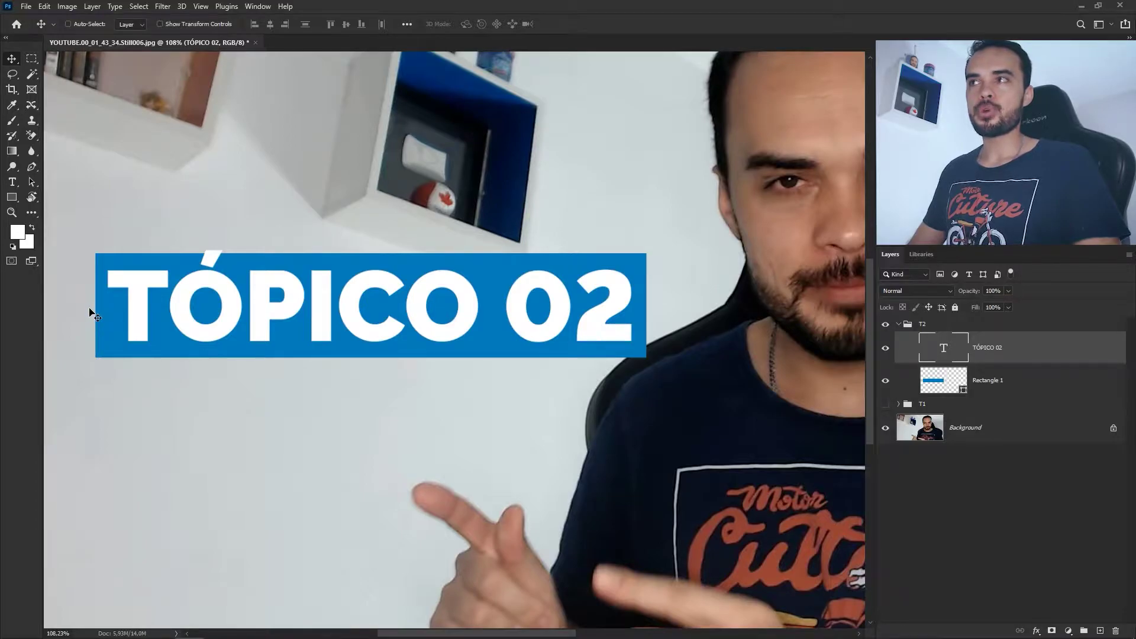
Step: Marquee-select a square at the left end of the T's crossbar, matching its thickness, and add a new layer above the title text
scroll(94, 311, up, 14)
drag(228, 243, 407, 338)
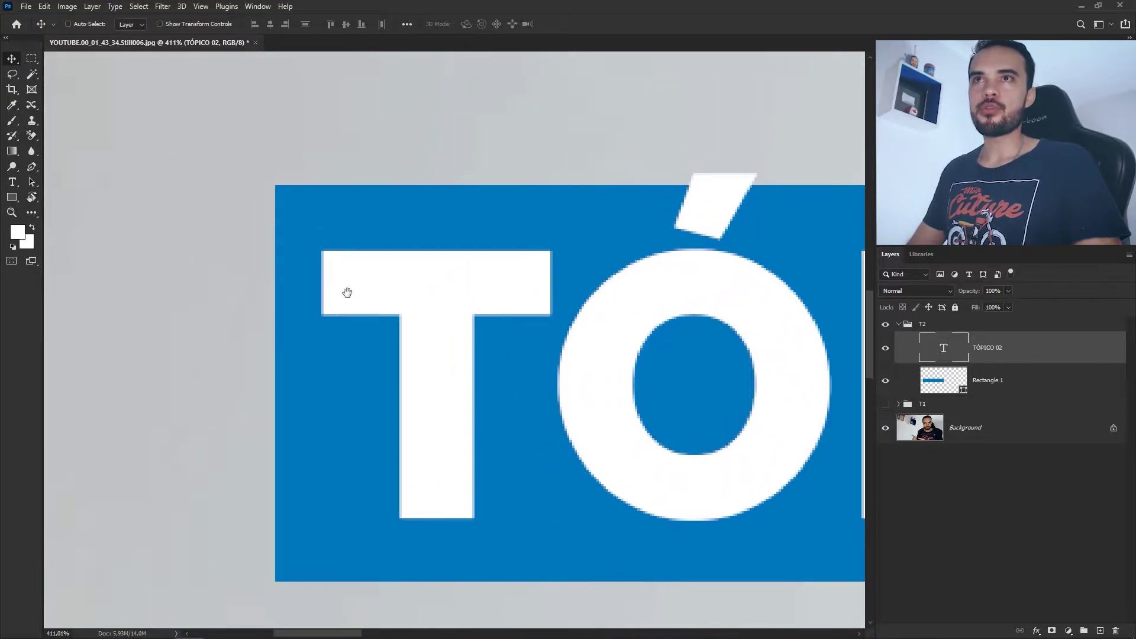
key(m)
drag(322, 251, 388, 315)
key(ctrl+d)
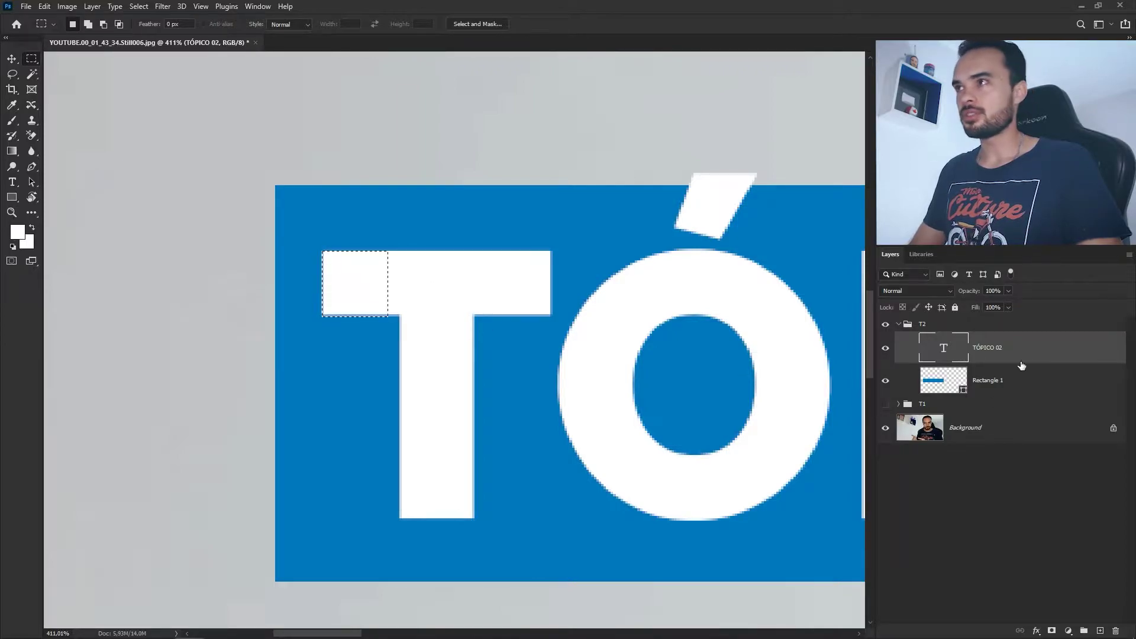
click(1100, 631)
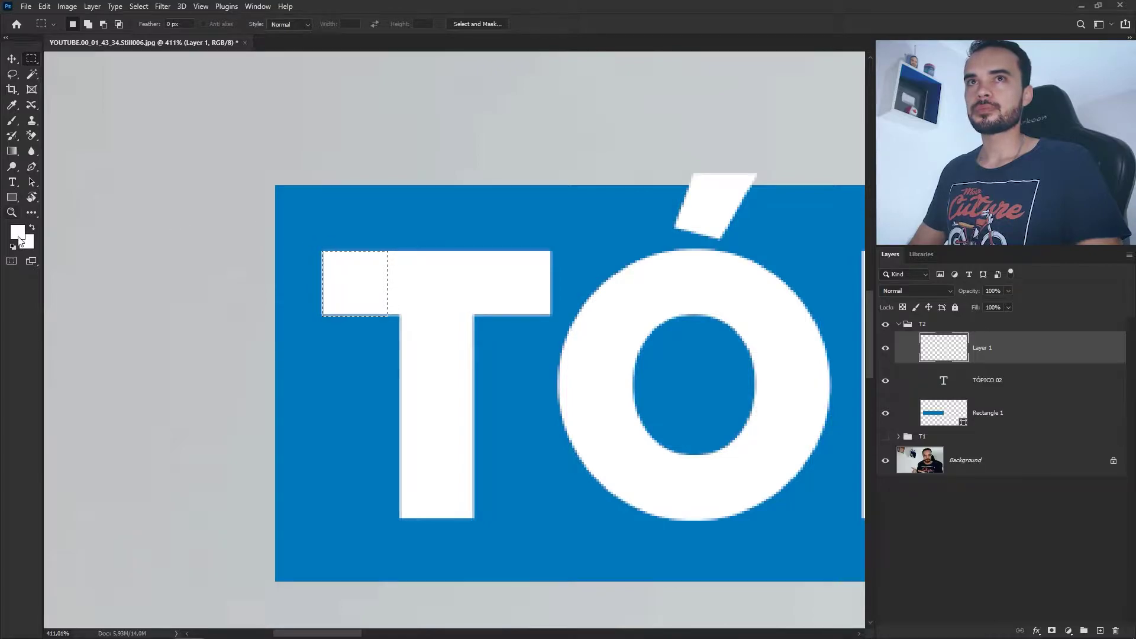
Step: Fill the square selection with magenta on the new layer, and clear the selection
click(19, 239)
drag(235, 350, 231, 240)
click(198, 223)
click(337, 210)
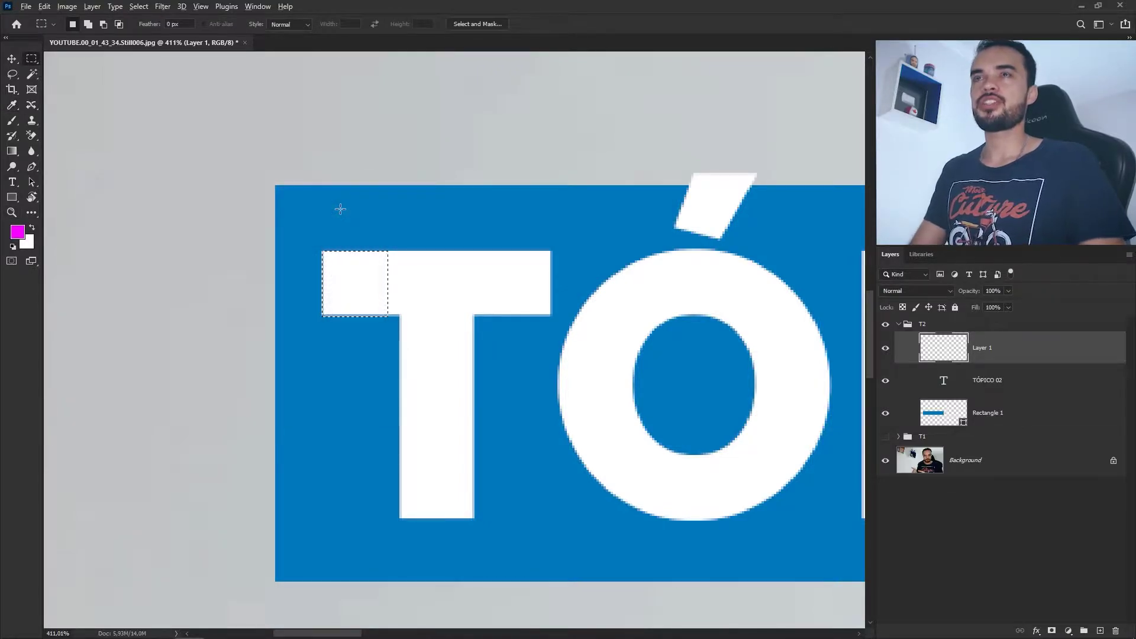
key(alt+BackSpace)
key(ctrl+d)
key(v)
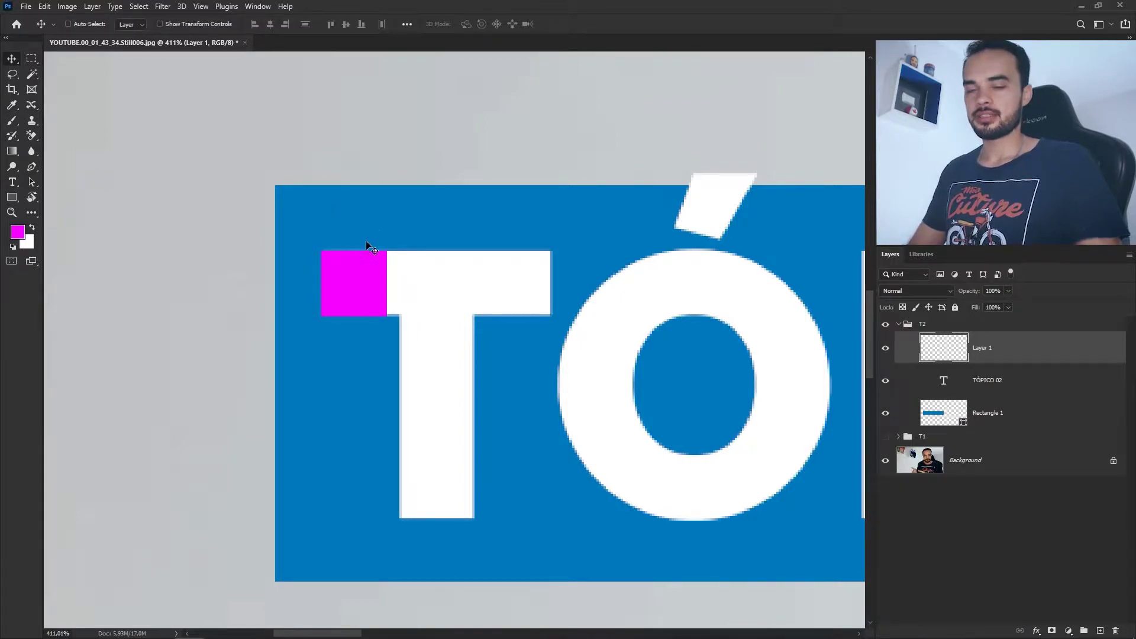
Step: Move the magenta square against the T's upper-left corner as a spacer, and stretch the blue bar's left edge to the square's outer edge
drag(360, 283, 300, 216)
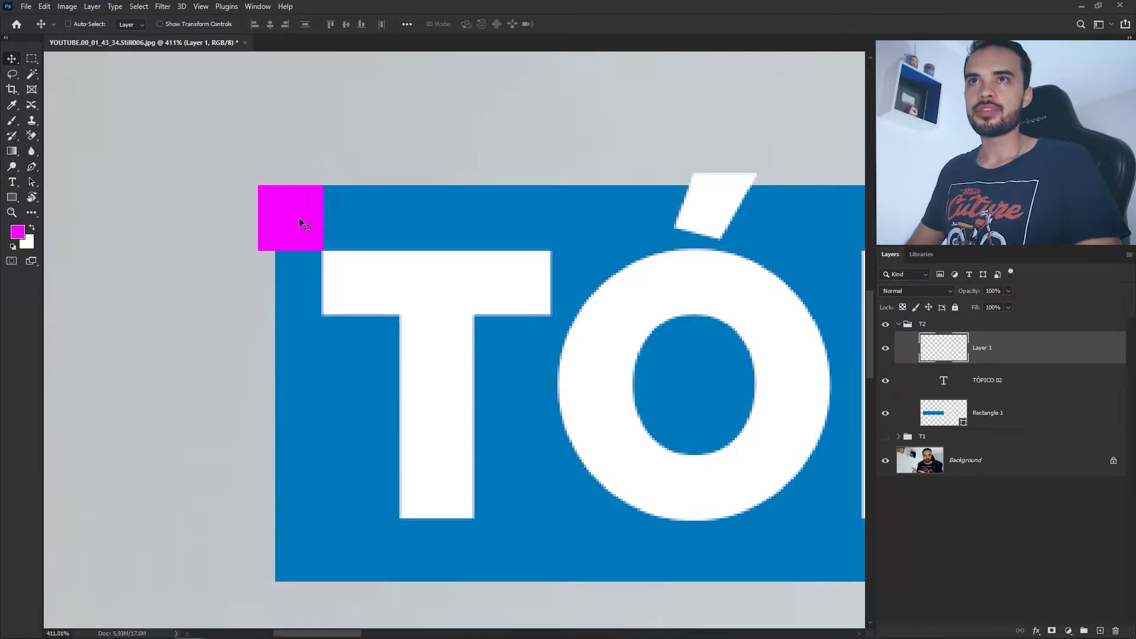
ctrl+click(318, 404)
key(ctrl+t)
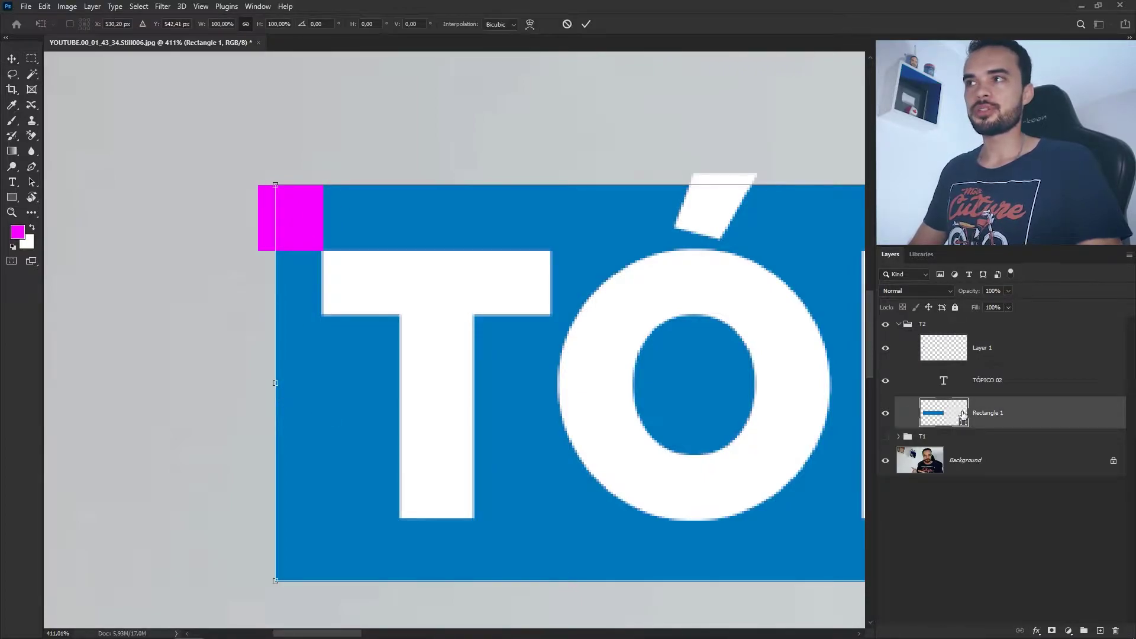
drag(274, 383, 258, 383)
click(588, 24)
scroll(183, 213, down, 5)
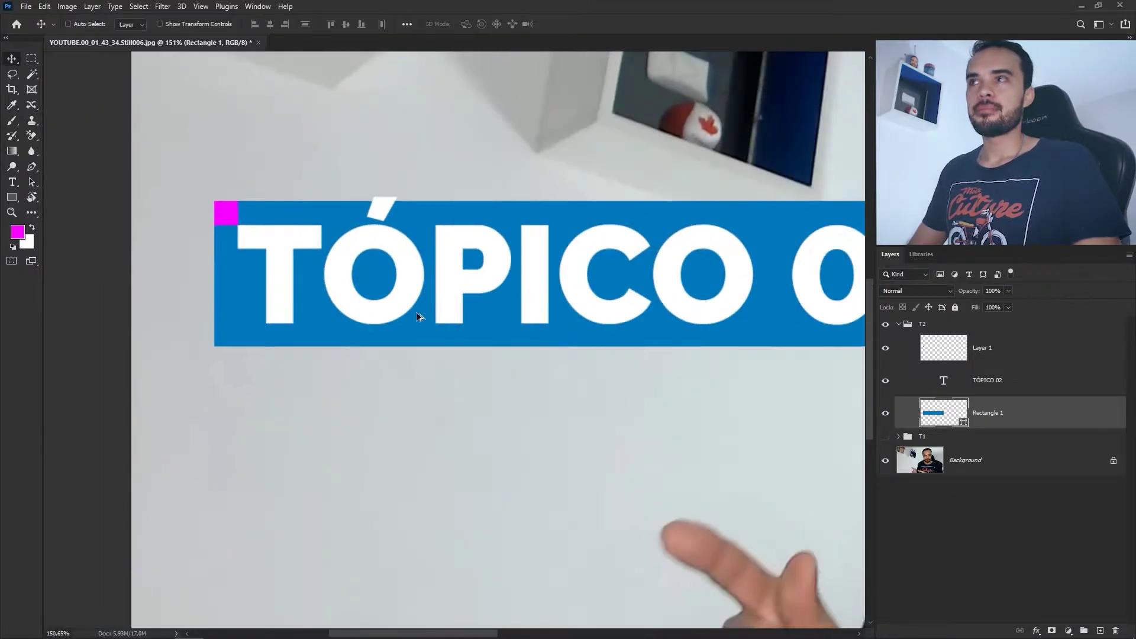
Step: Move the magenta square to the lower-right corner of the digit 2, aligned exactly with the digit's right and bottom edges
click(1028, 362)
drag(273, 232, 527, 325)
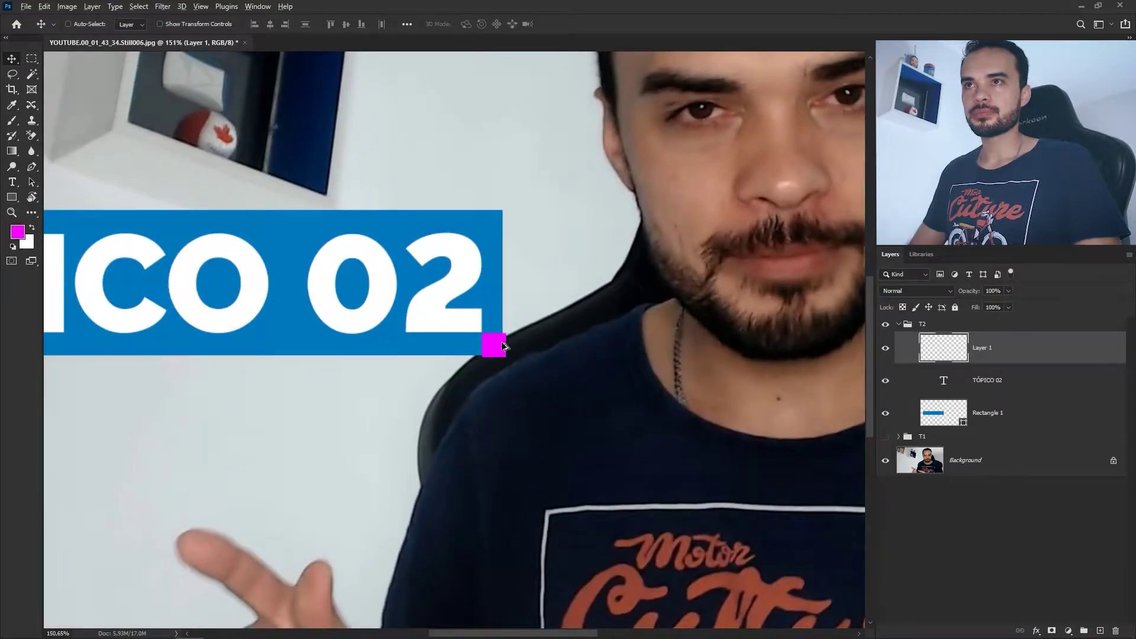
scroll(469, 351, up, 5)
scroll(469, 351, up, 2)
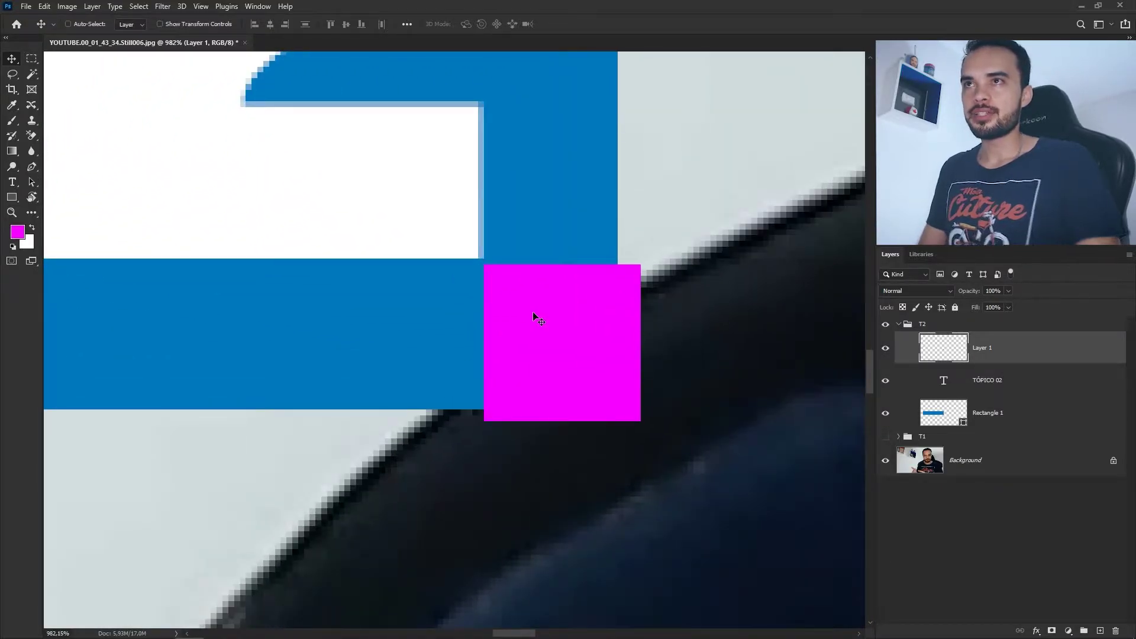
key(Up)
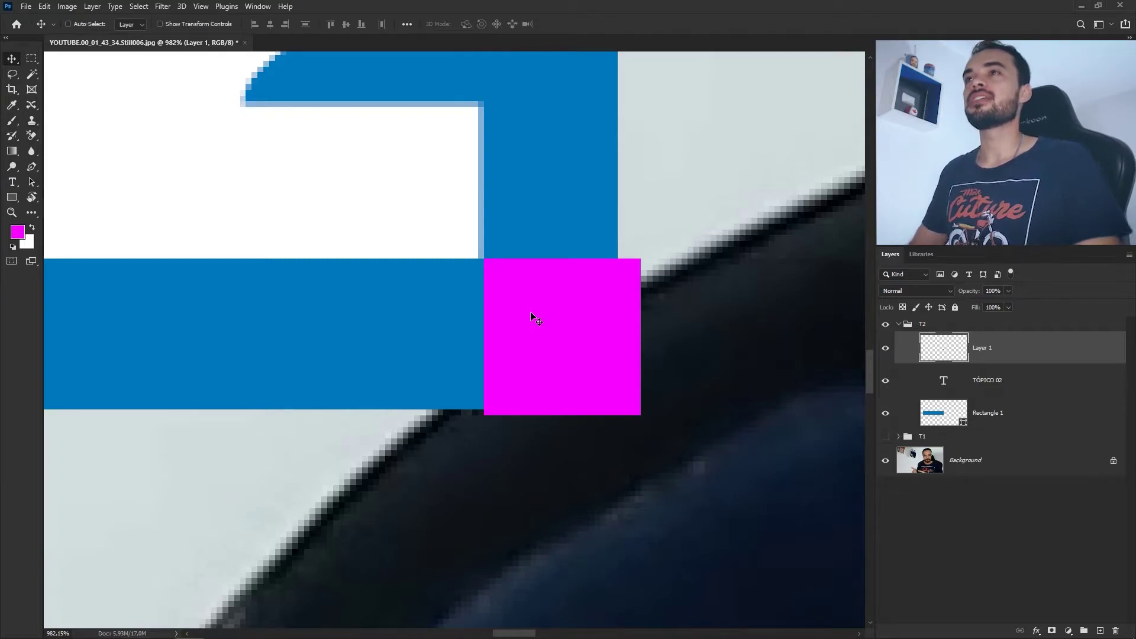
Step: Stretch the blue bar's right and bottom edges to the outer edges of the magenta square with Free Transform
click(567, 196)
key(ctrl+t)
scroll(538, 215, down, 3)
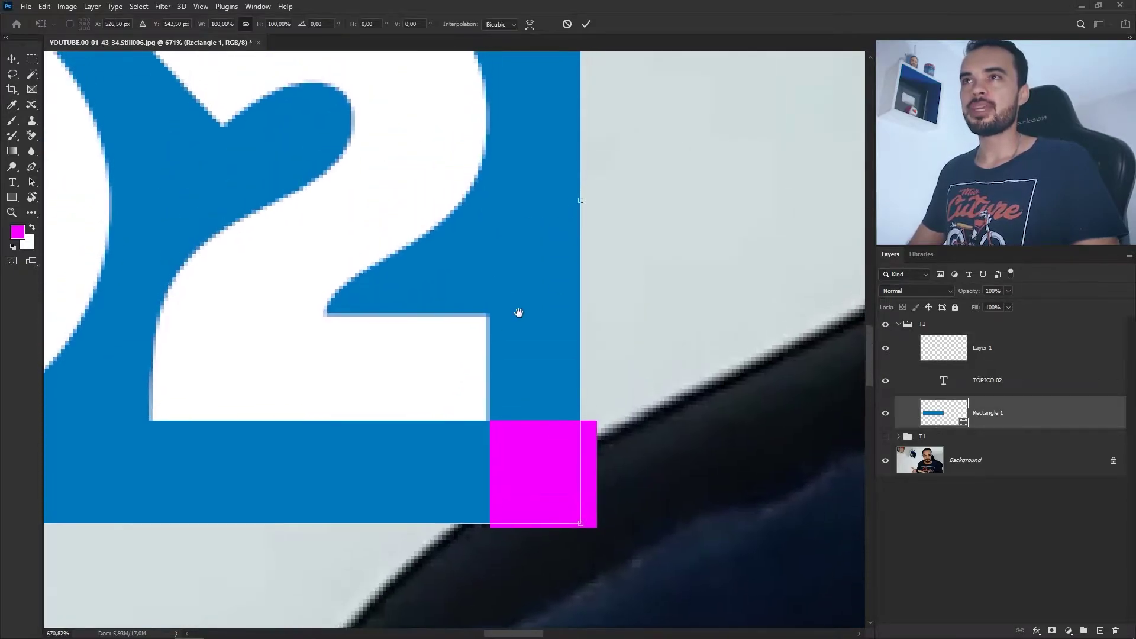
drag(580, 199, 596, 200)
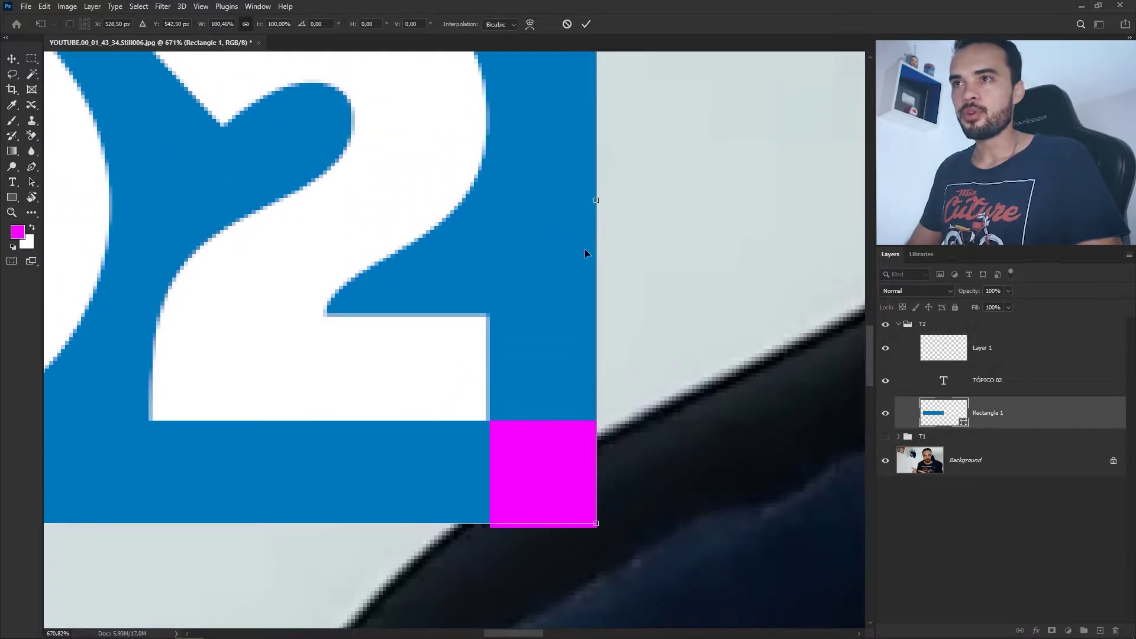
scroll(591, 239, left, 5)
scroll(591, 239, down, 10)
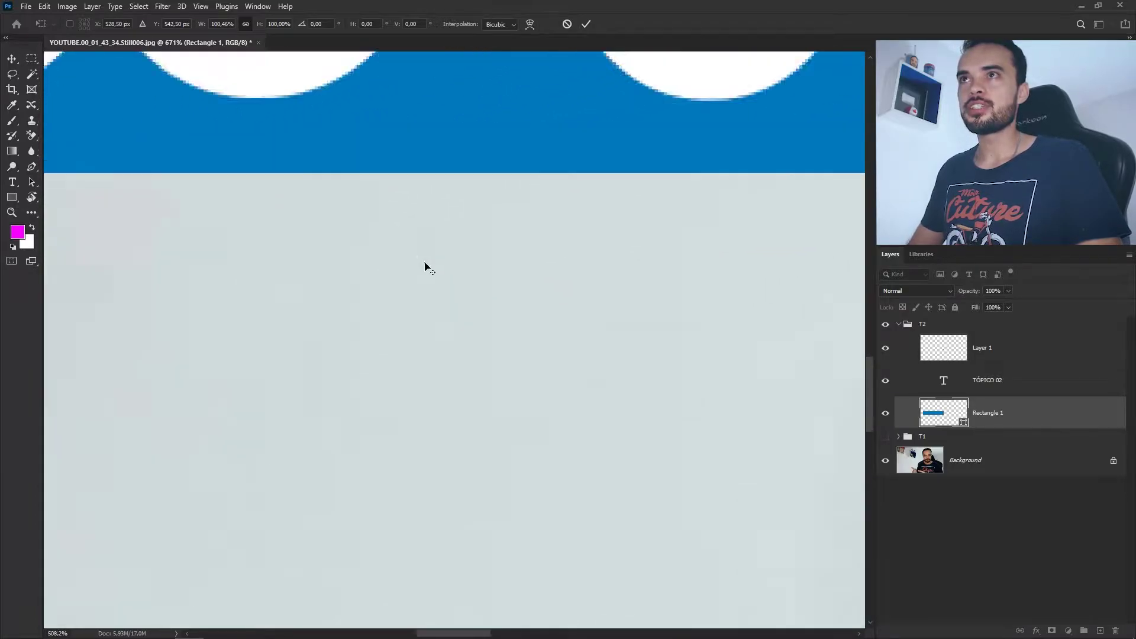
scroll(425, 267, down, 5)
scroll(215, 380, up, 3)
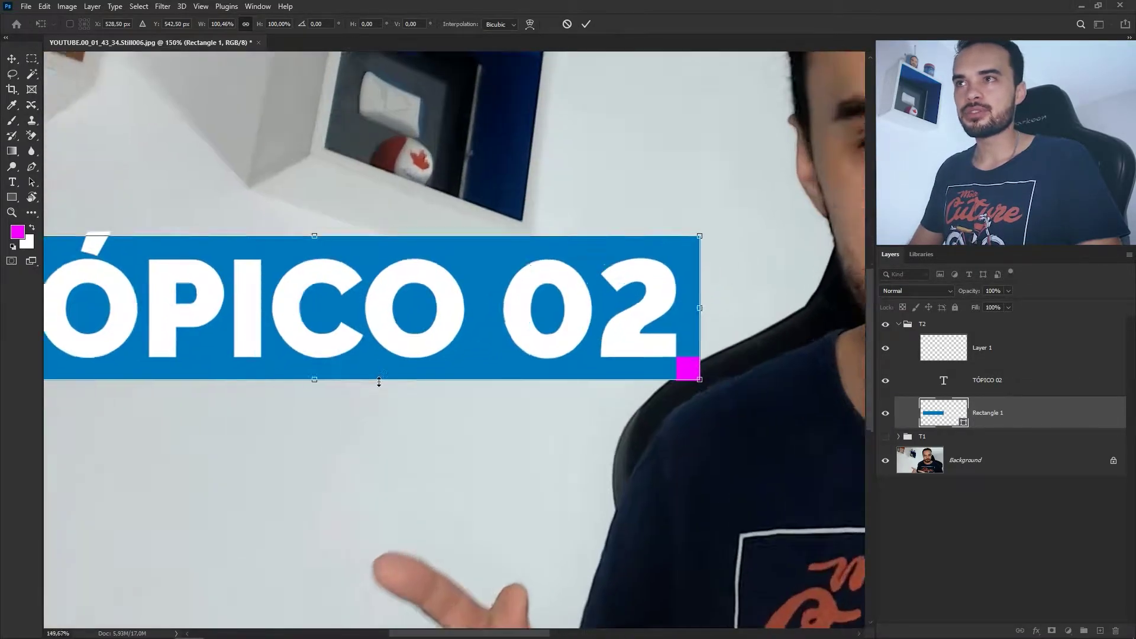
scroll(379, 381, up, 3)
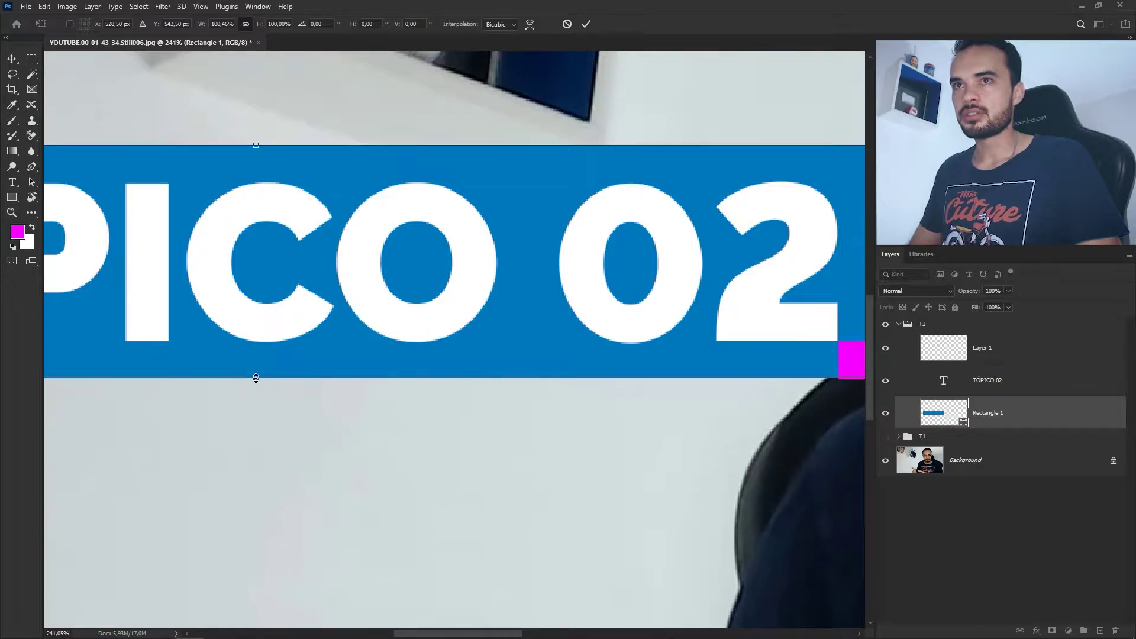
drag(255, 379, 255, 380)
click(590, 24)
Step: Correct the blue bar's right edge so it ends exactly at the magenta square's outer edge
scroll(431, 291, down, 4)
scroll(643, 337, up, 2)
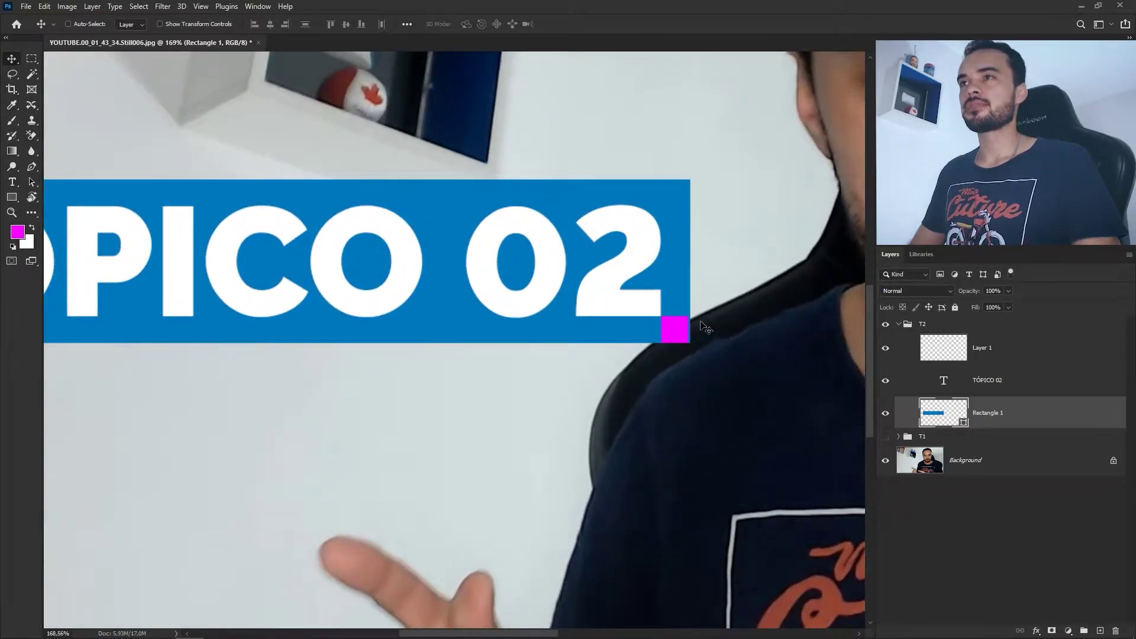
scroll(704, 329, up, 7)
key(ctrl+t)
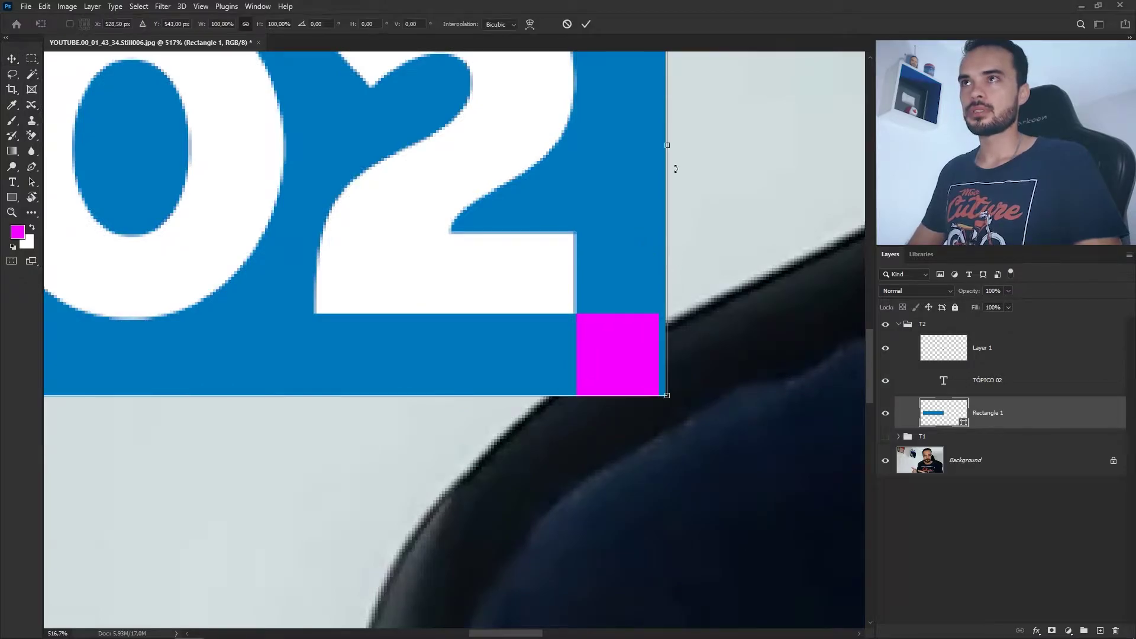
drag(669, 144, 658, 144)
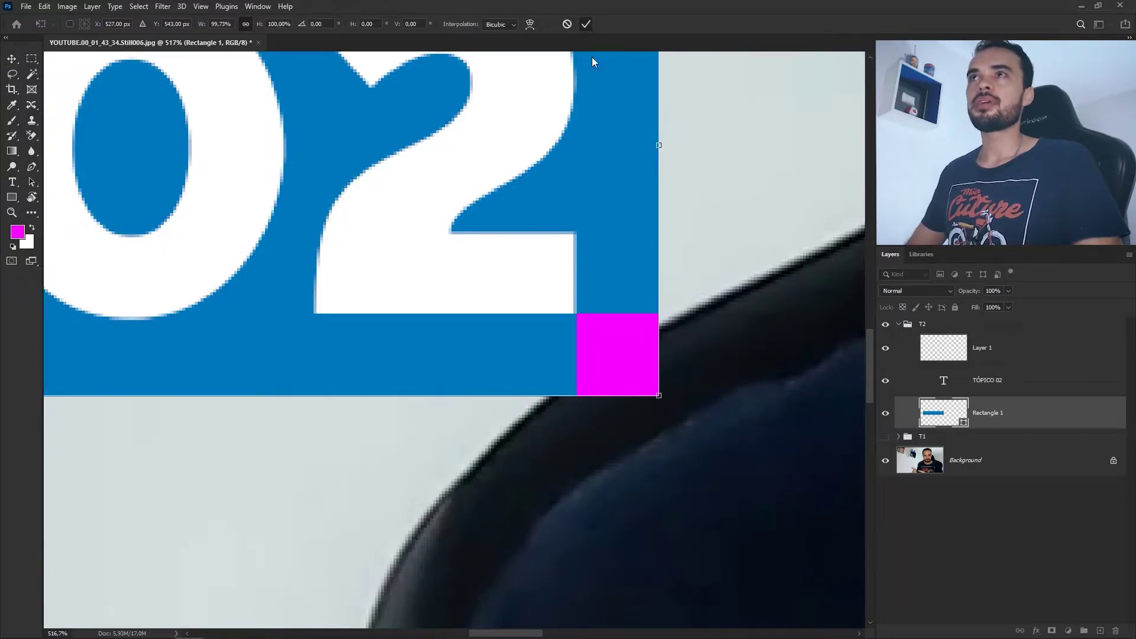
click(586, 23)
scroll(342, 286, down, 7)
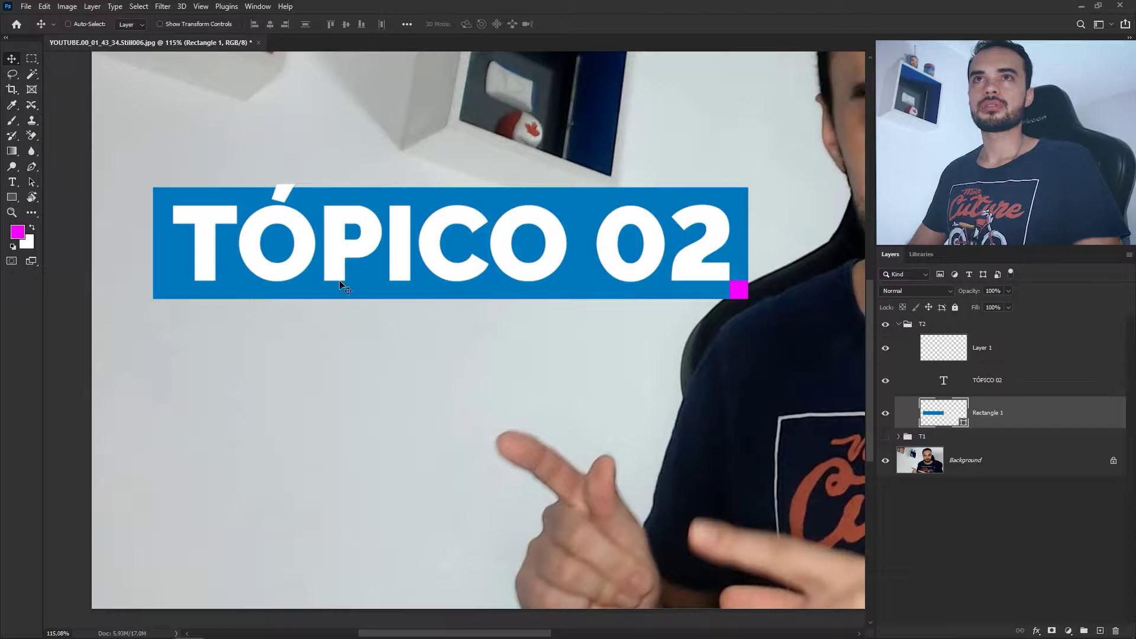
Step: Delete the magenta square layer and collapse the T2 group
drag(1022, 355, 1116, 631)
click(899, 326)
click(885, 325)
click(886, 324)
Step: Show the guides and scale the T2 group proportionally to span exactly from the left guide to the centre guide
key(ctrl)
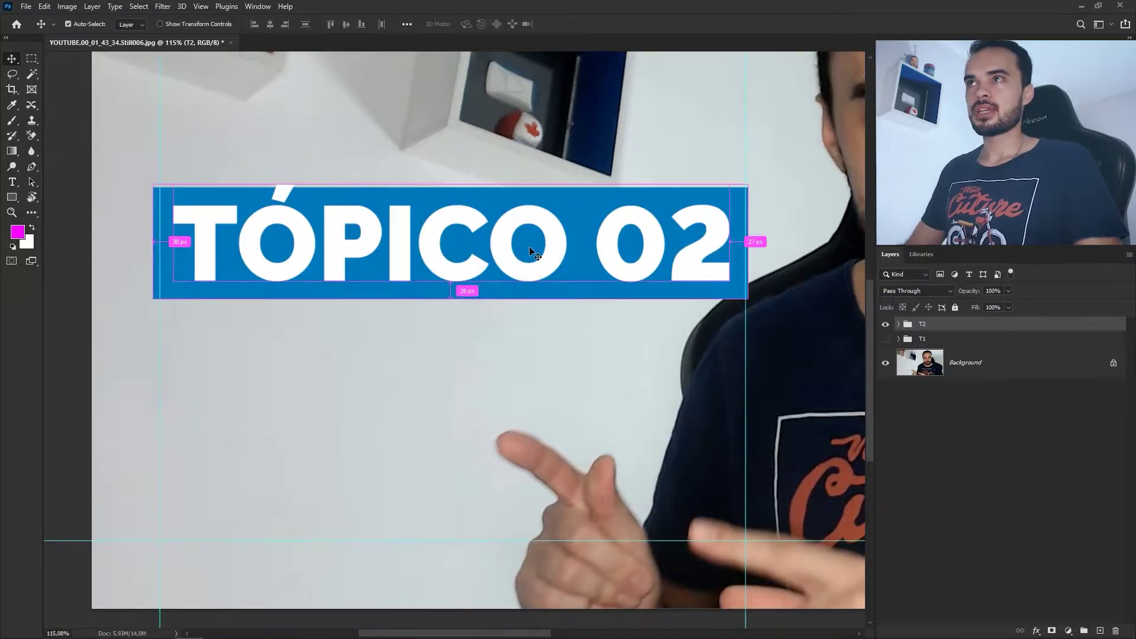
key(y)
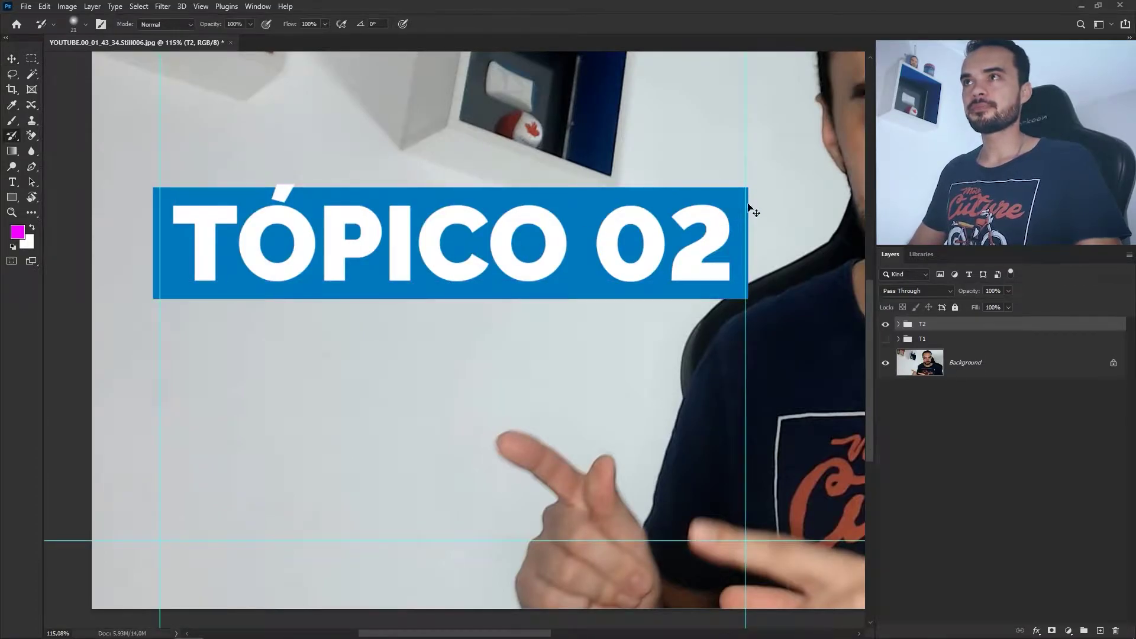
key(ctrl+t)
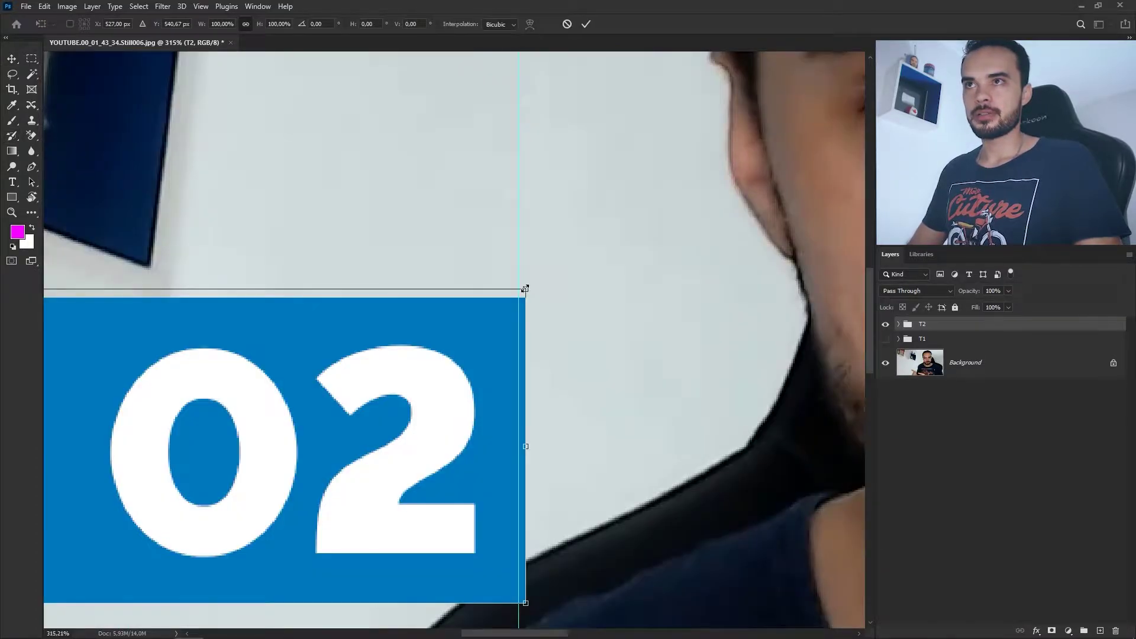
drag(526, 289, 520, 292)
drag(386, 347, 527, 352)
drag(237, 335, 610, 317)
mouse_move(295, 238)
mouse_down()
mouse_move(324, 245)
mouse_move(313, 241)
mouse_up()
click(586, 23)
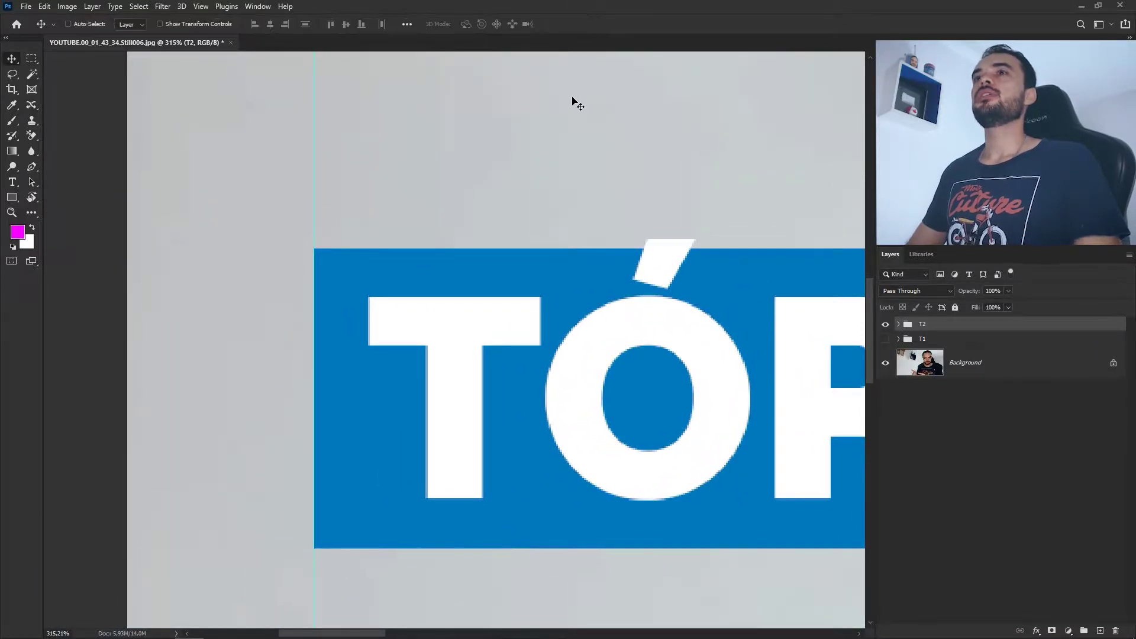
Step: Centre the T2 group vertically on the image using a full-height rectangular marquee selection, and clear the selection
key(ctrl+0)
scroll(437, 284, up, 3)
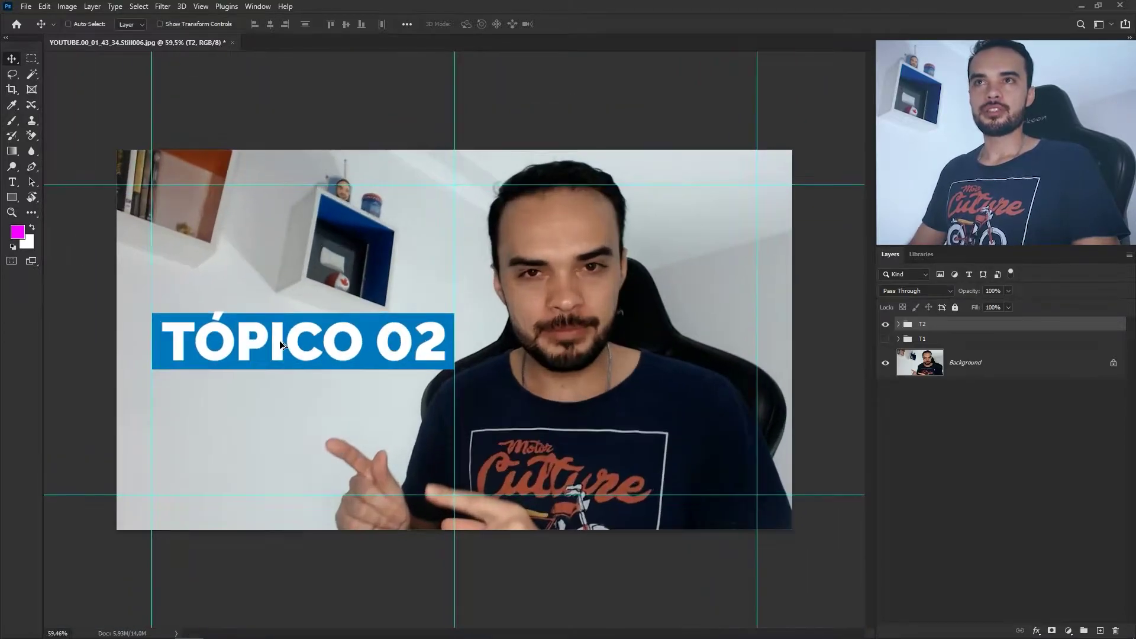
key(m)
drag(282, 146, 349, 530)
click(12, 60)
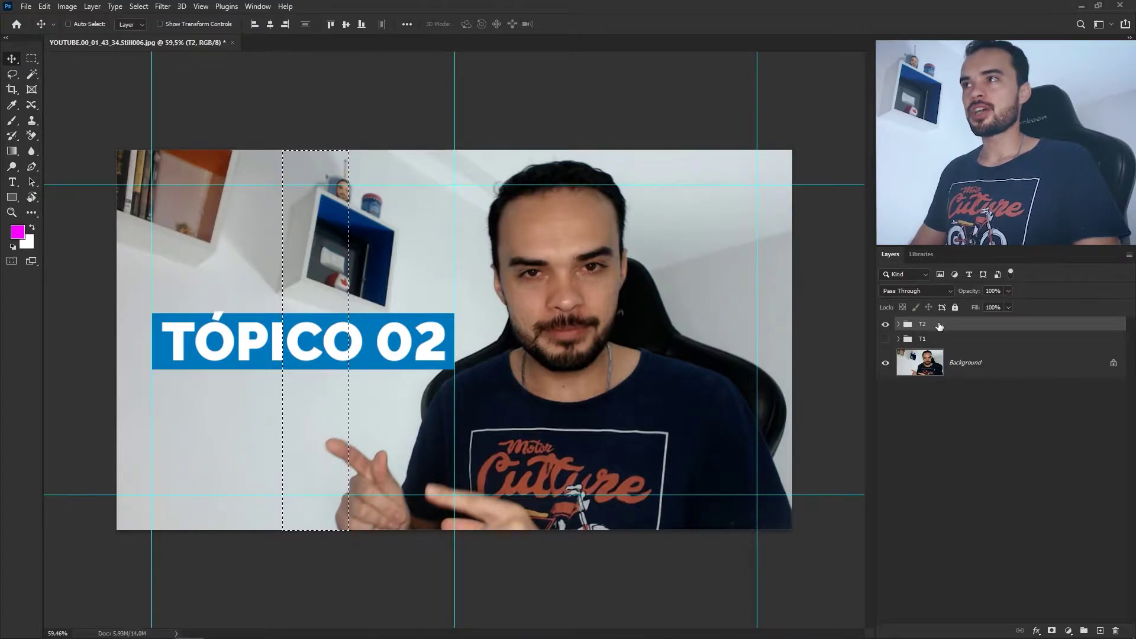
click(346, 24)
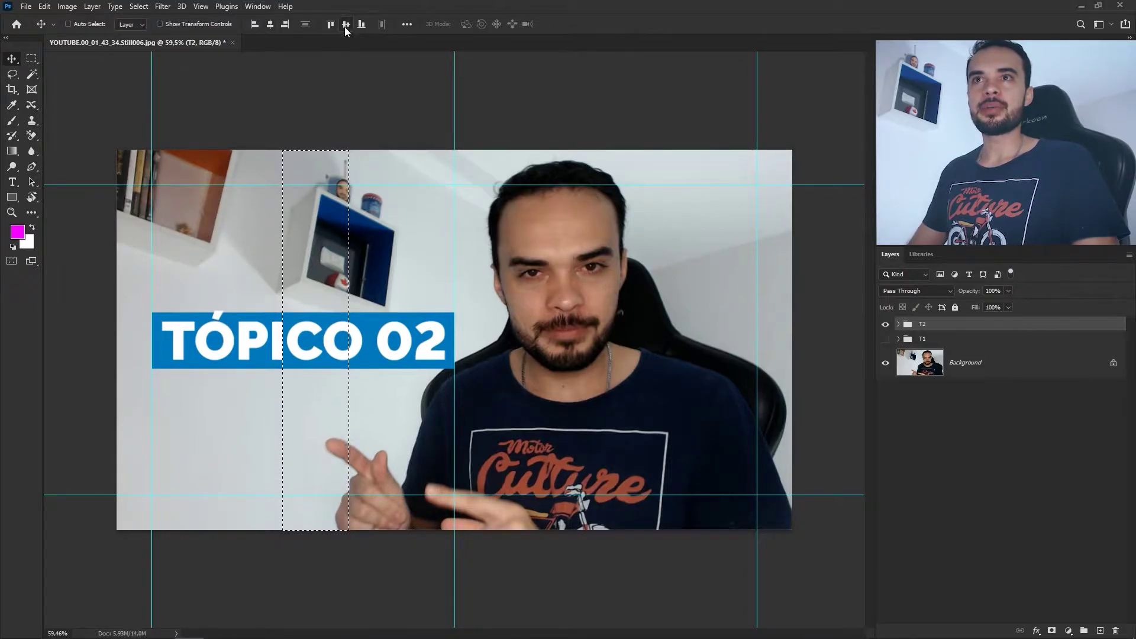
key(ctrl+d)
Step: Show the T1 group, compare both titles by toggling T2's visibility, and expand the T2 group
click(885, 338)
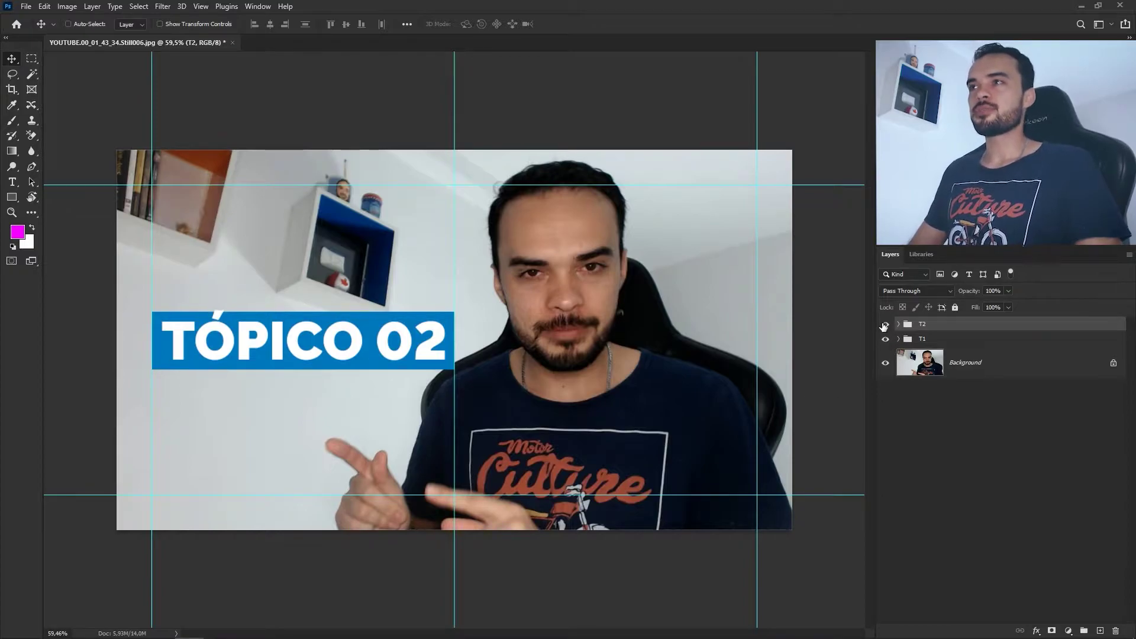
click(886, 324)
click(885, 324)
click(886, 324)
click(886, 324)
click(886, 324)
click(885, 324)
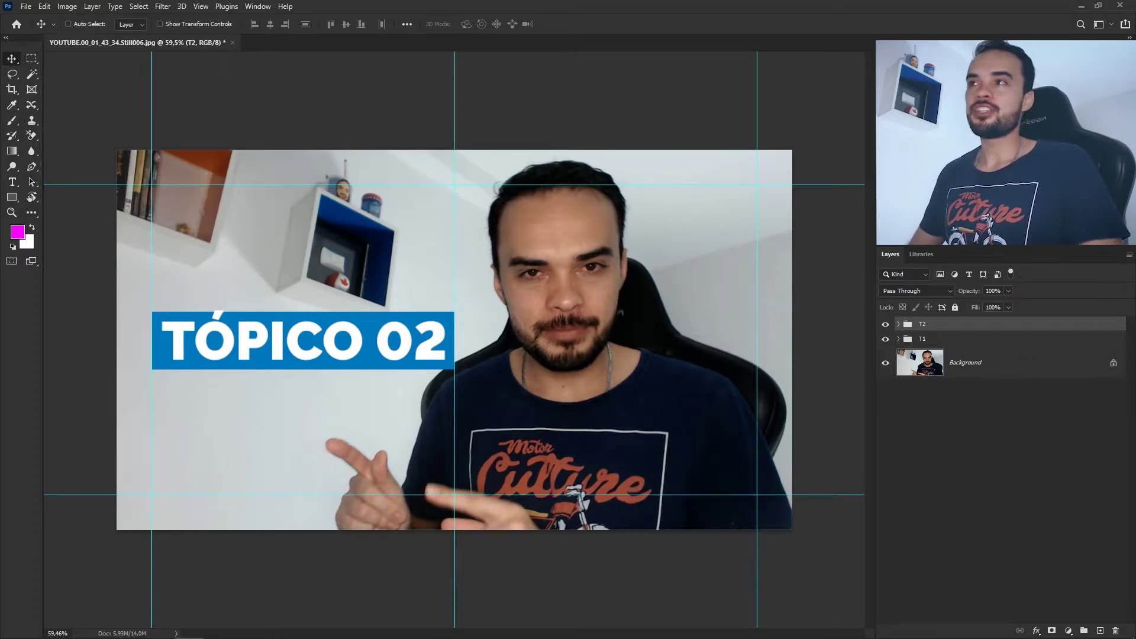
click(898, 324)
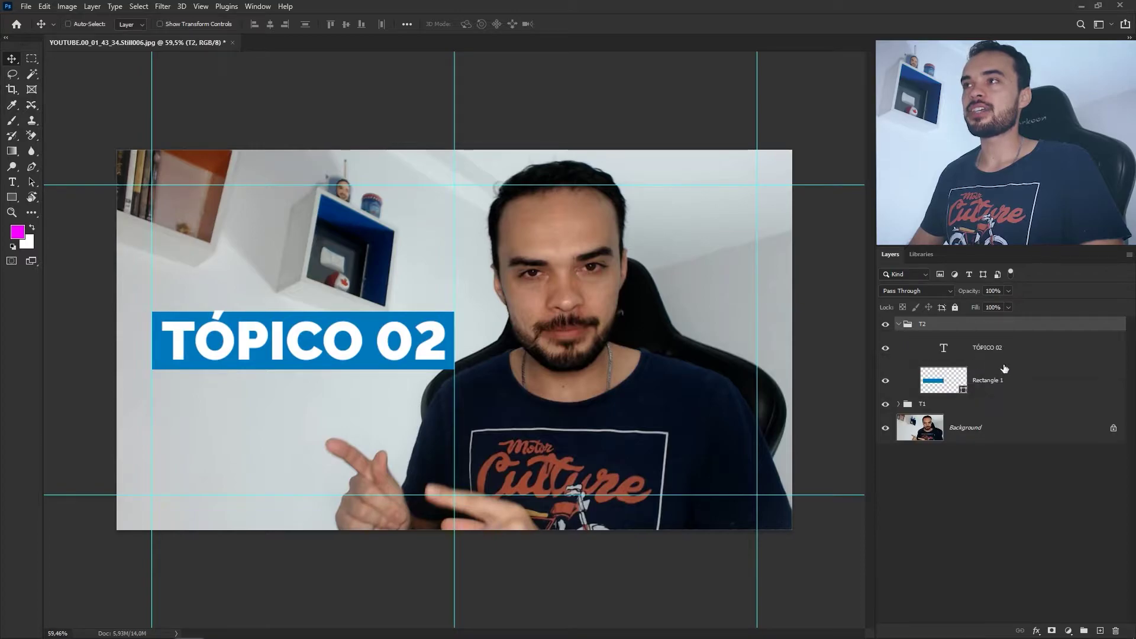
Step: Collapse the T2 group and hide the Background layer so the canvas is transparent behind the titles
click(1013, 382)
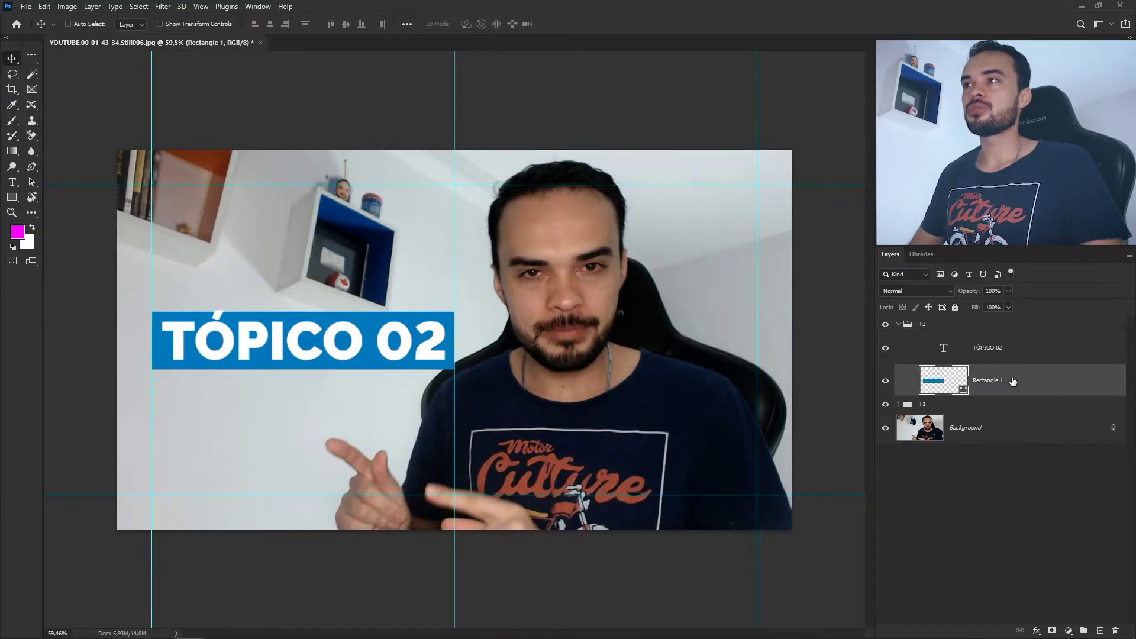
click(898, 324)
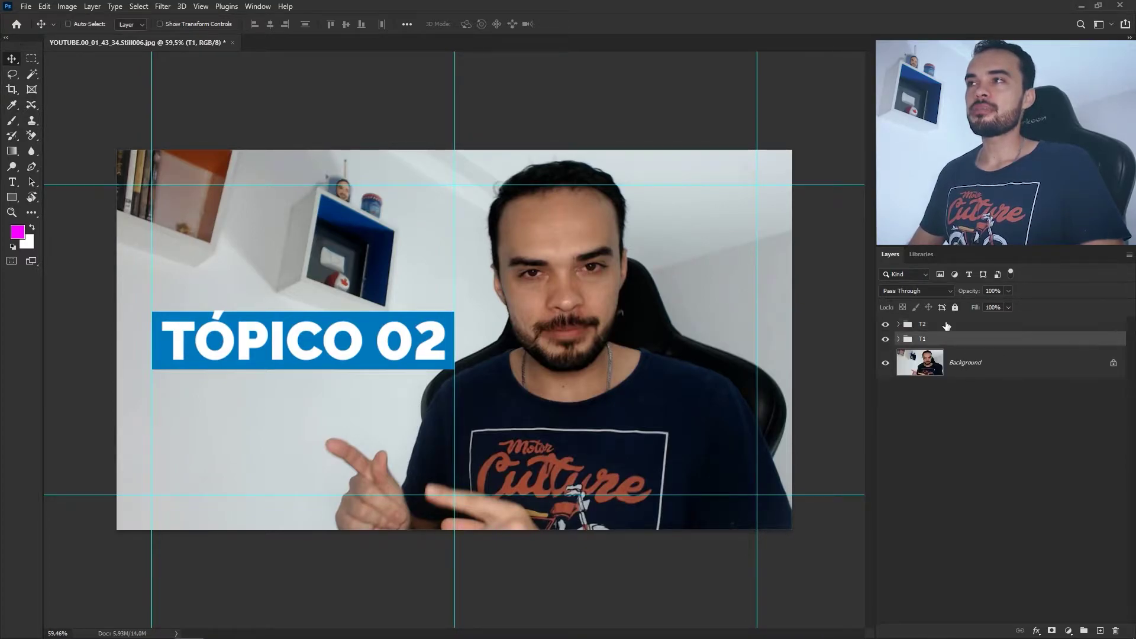
click(938, 339)
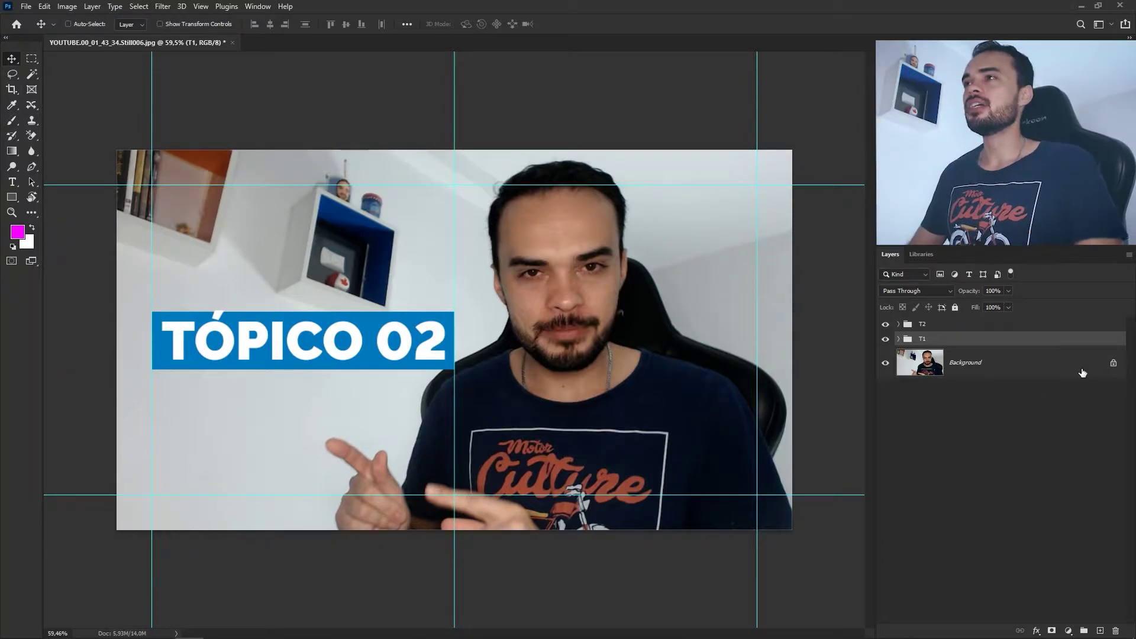
click(1032, 362)
click(885, 363)
click(946, 325)
shift+click(948, 342)
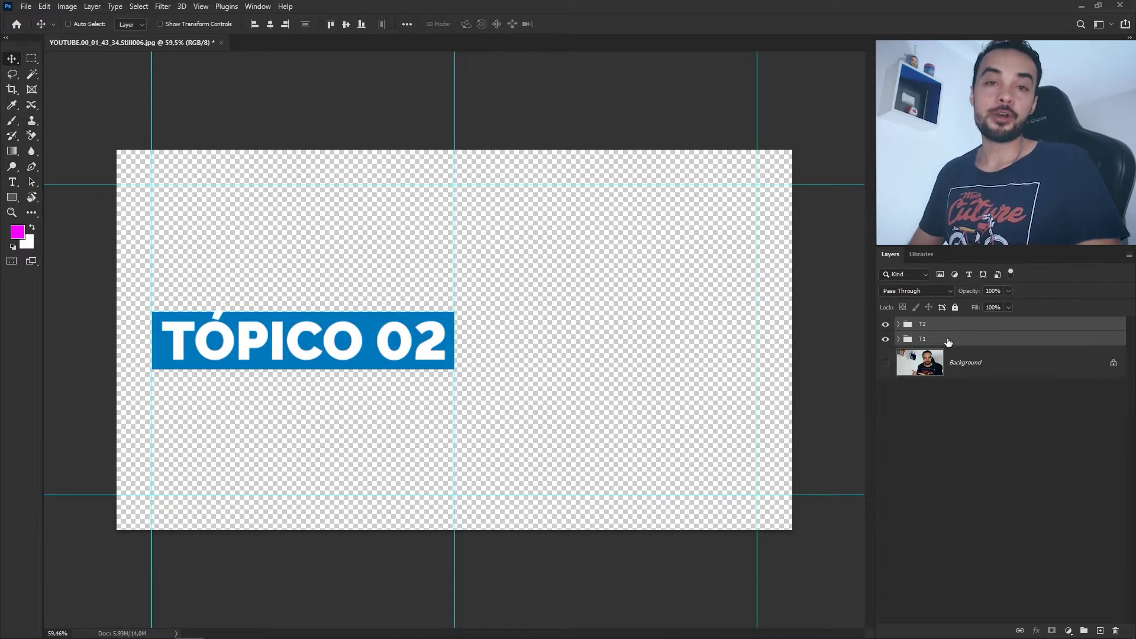
right_click(948, 331)
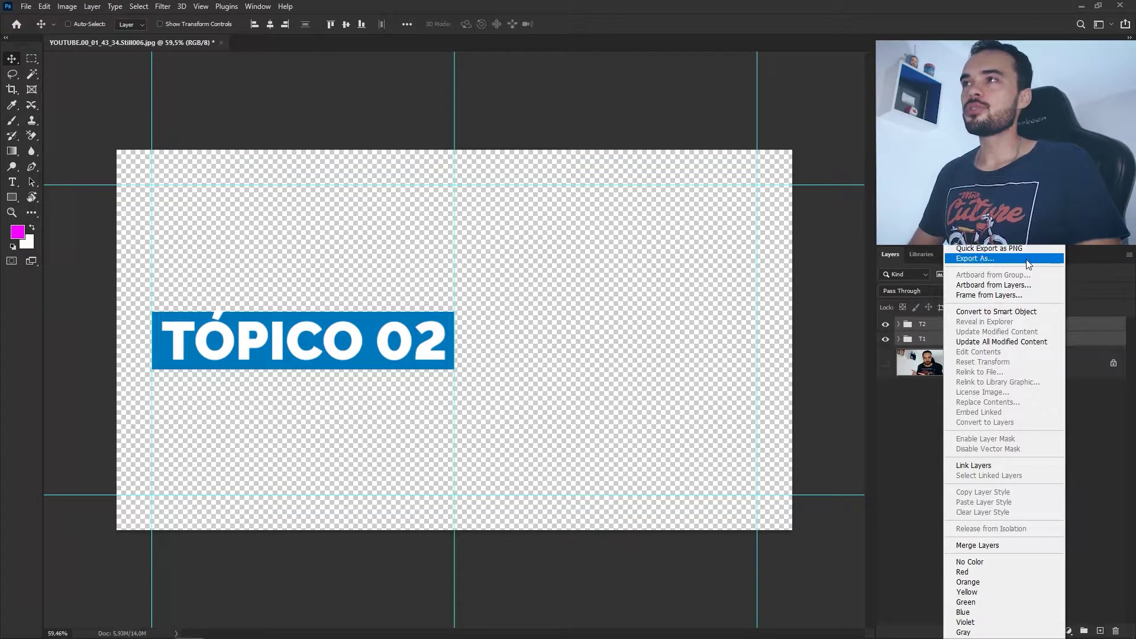
click(1088, 414)
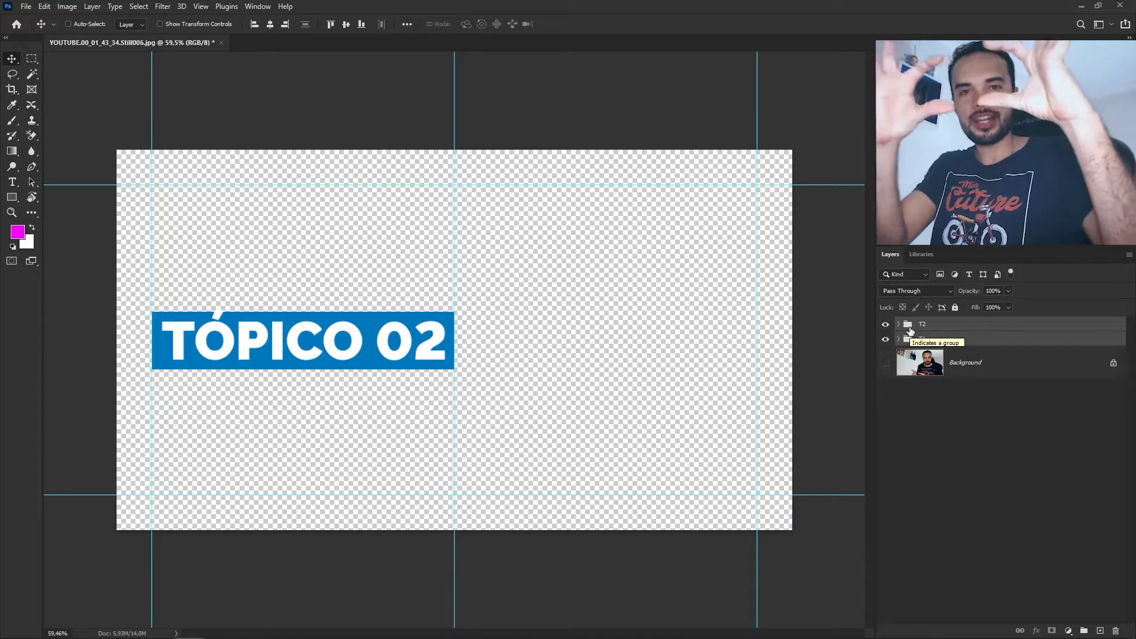
Step: Hide the T2 group and select the T1 group, leaving only the TÓPICO 01 title visible
click(905, 327)
click(886, 325)
click(993, 339)
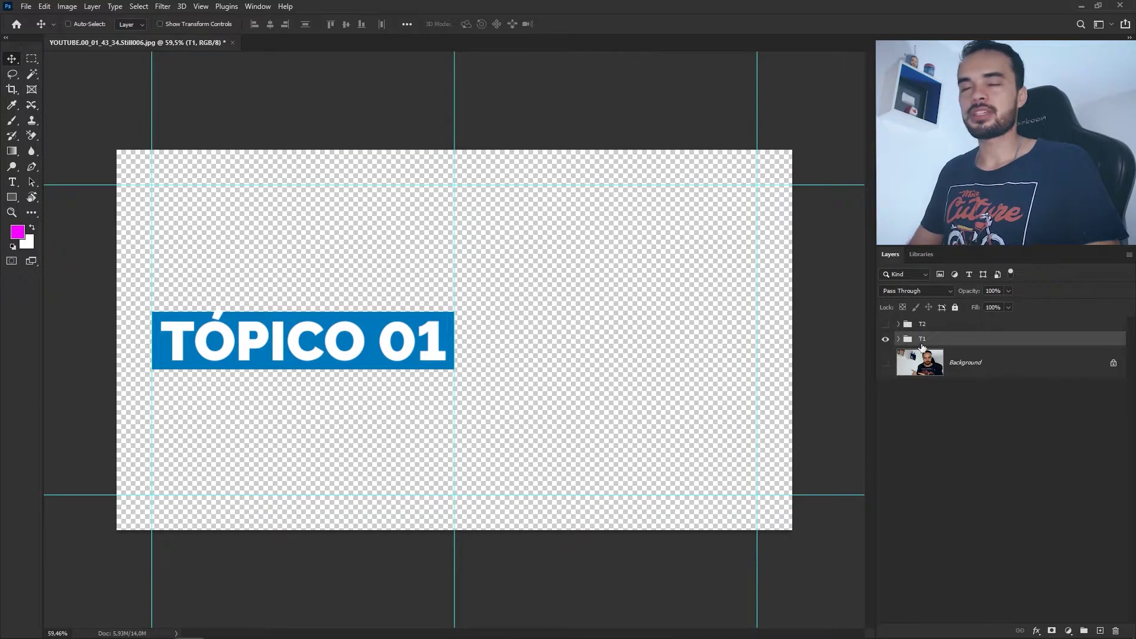
click(884, 339)
click(884, 339)
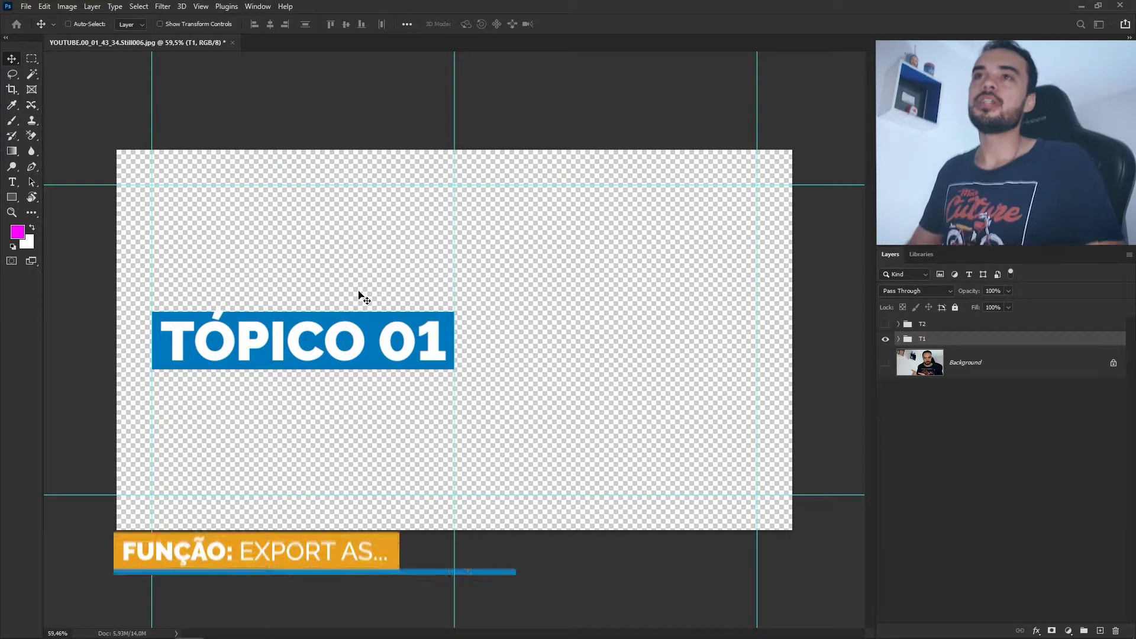
Step: Export the TÓPICO 01 title as a transparent PNG named T1 in the Assets folder
key(ctrl+shift+alt+w)
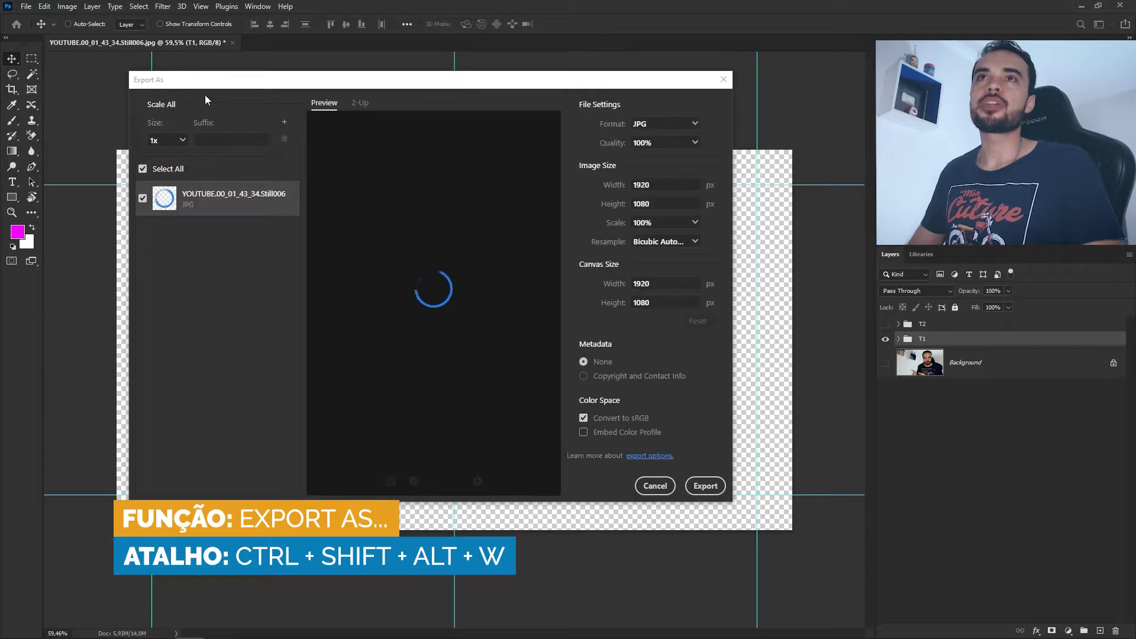
click(677, 126)
click(669, 150)
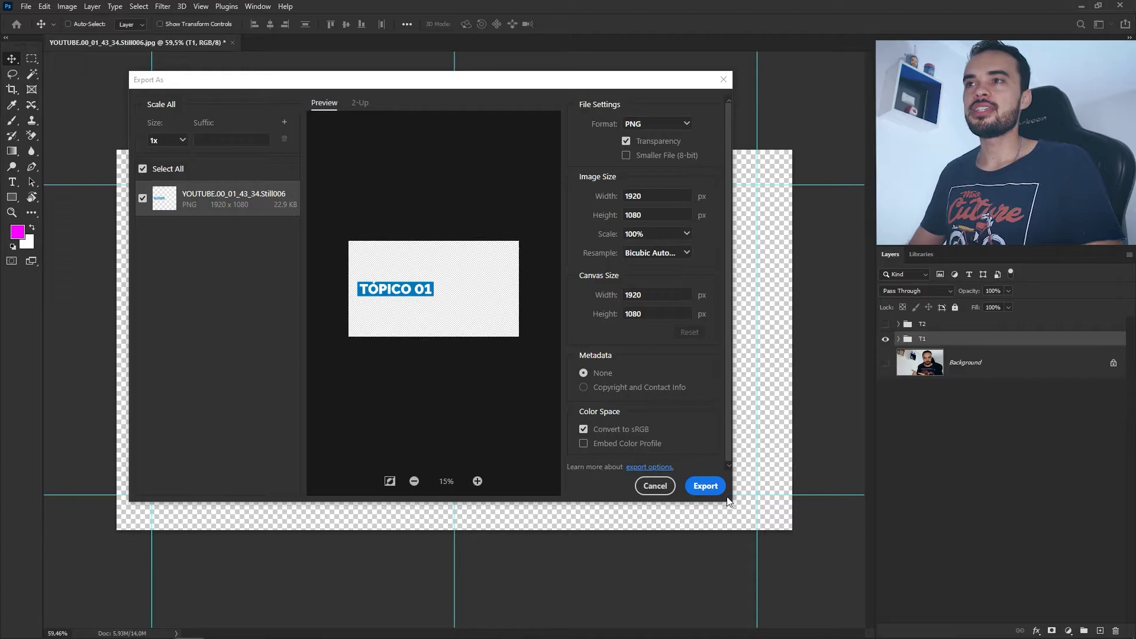
click(705, 486)
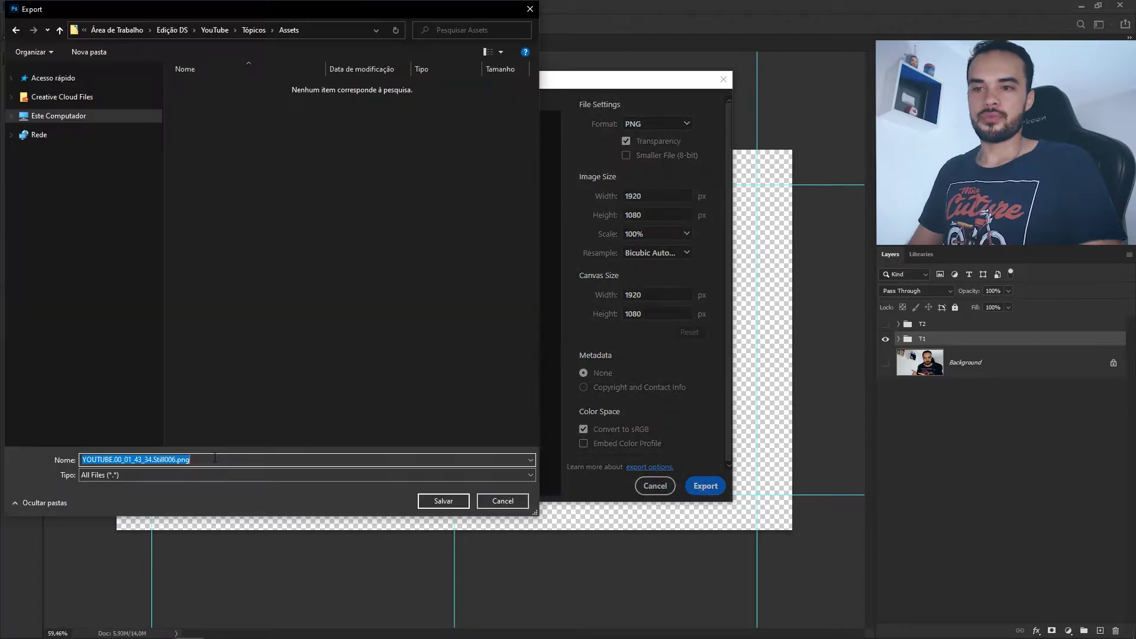
text(T1)
key(Return)
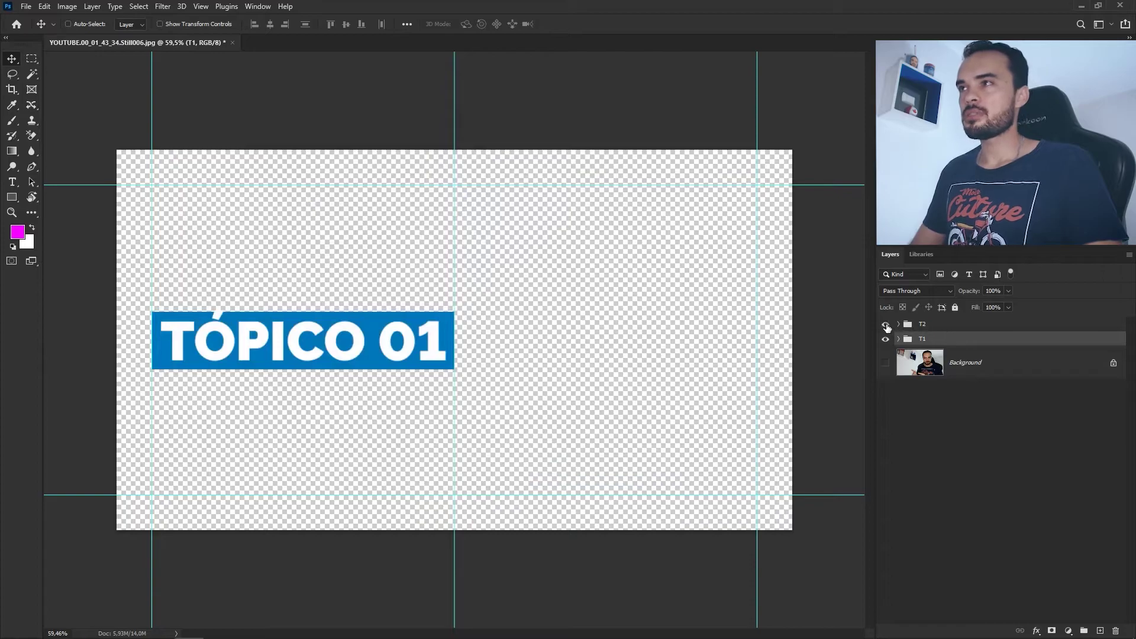
Step: Show the T2 group instead of T1 and export it as a transparent PNG named T2 in the Assets folder
click(885, 324)
click(885, 338)
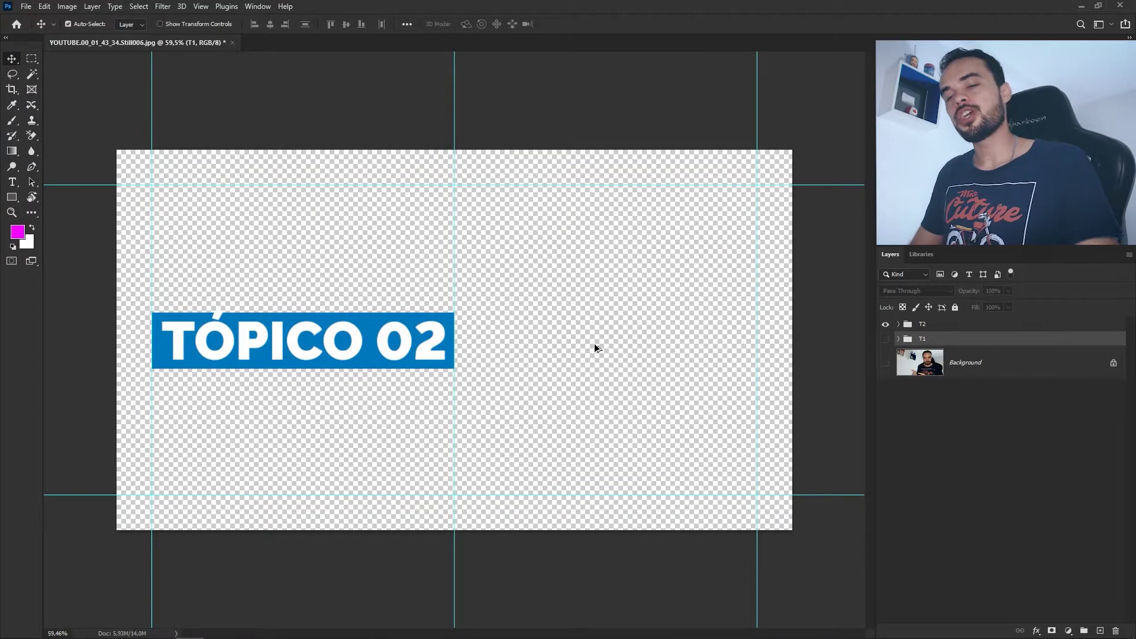
key(ctrl+alt+shift+w)
key(Return)
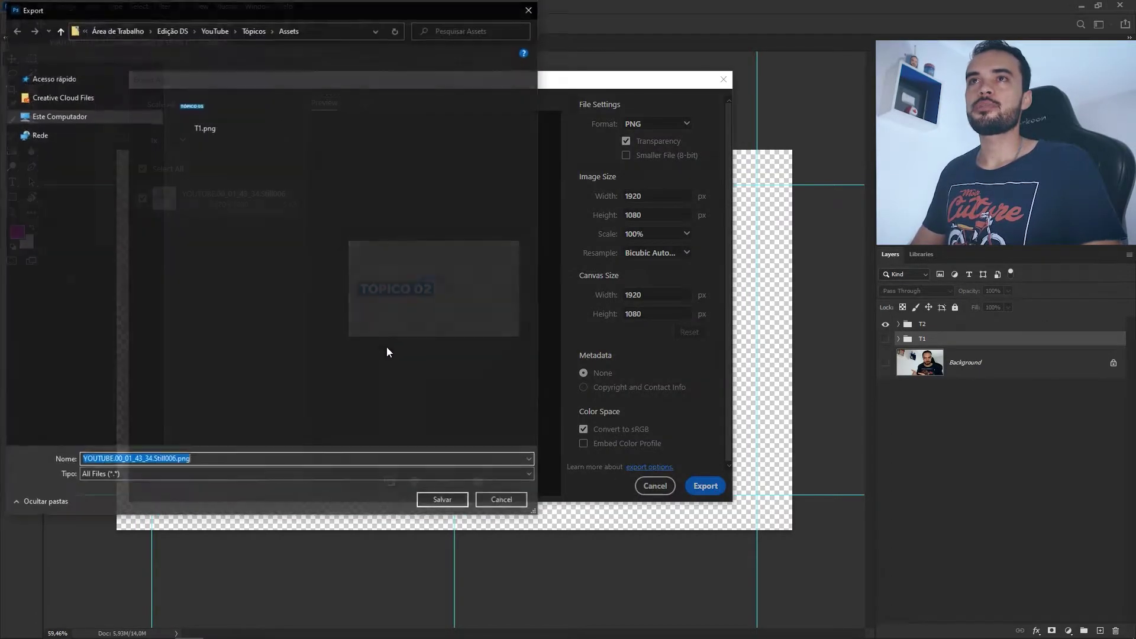
text(T2)
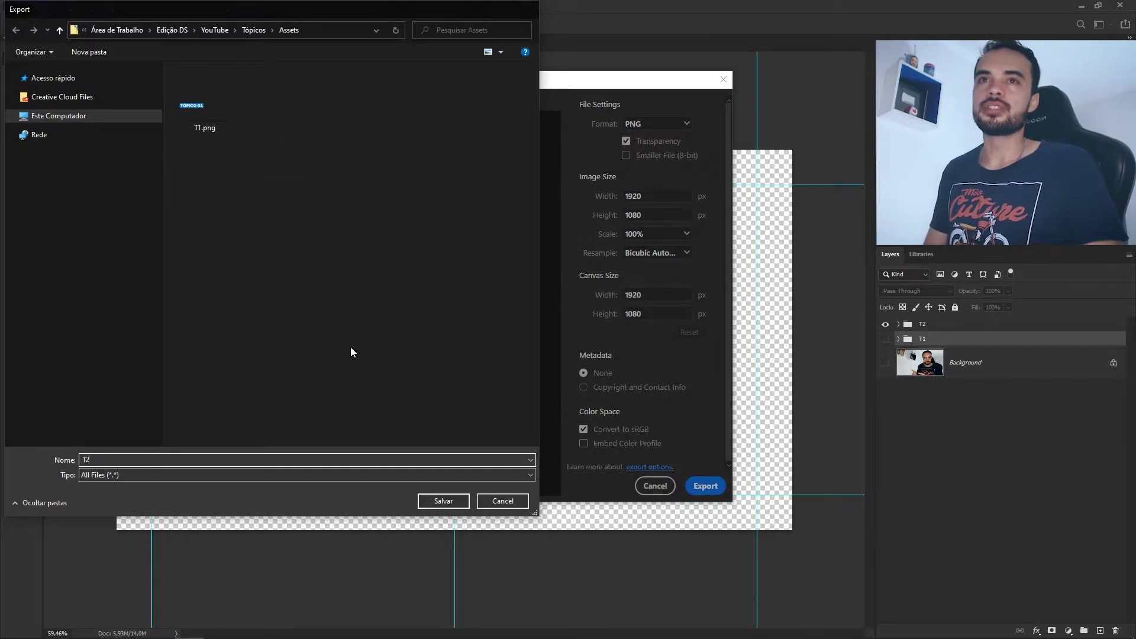
key(Return)
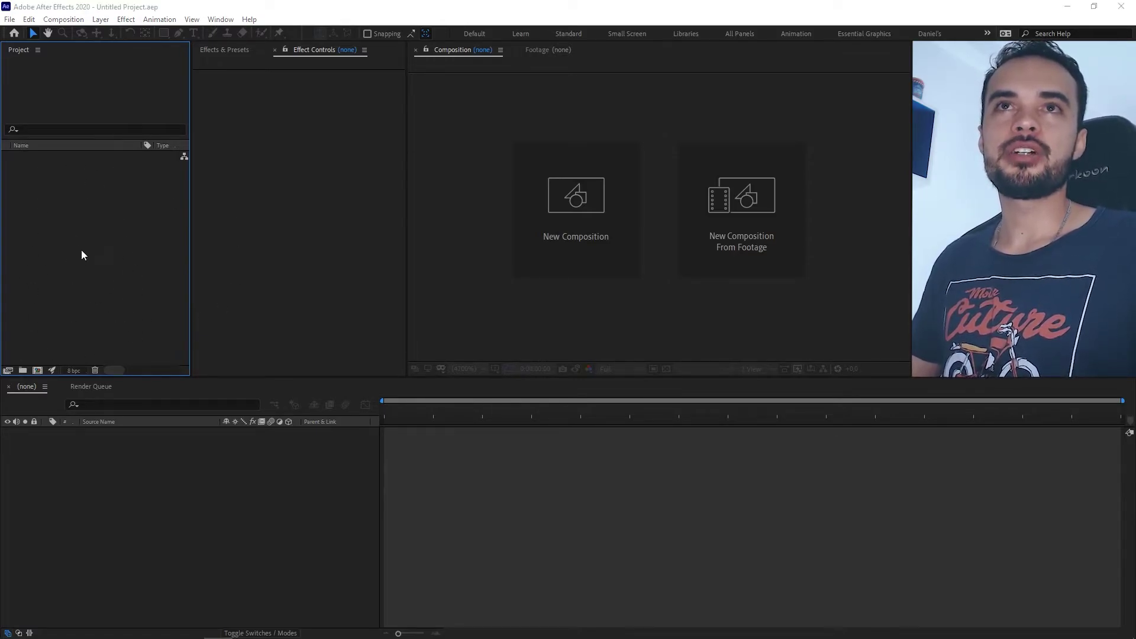
Step: In After Effects, import T1.png and T2.png from the Tópicos Assets folder as footage
key(ctrl+i)
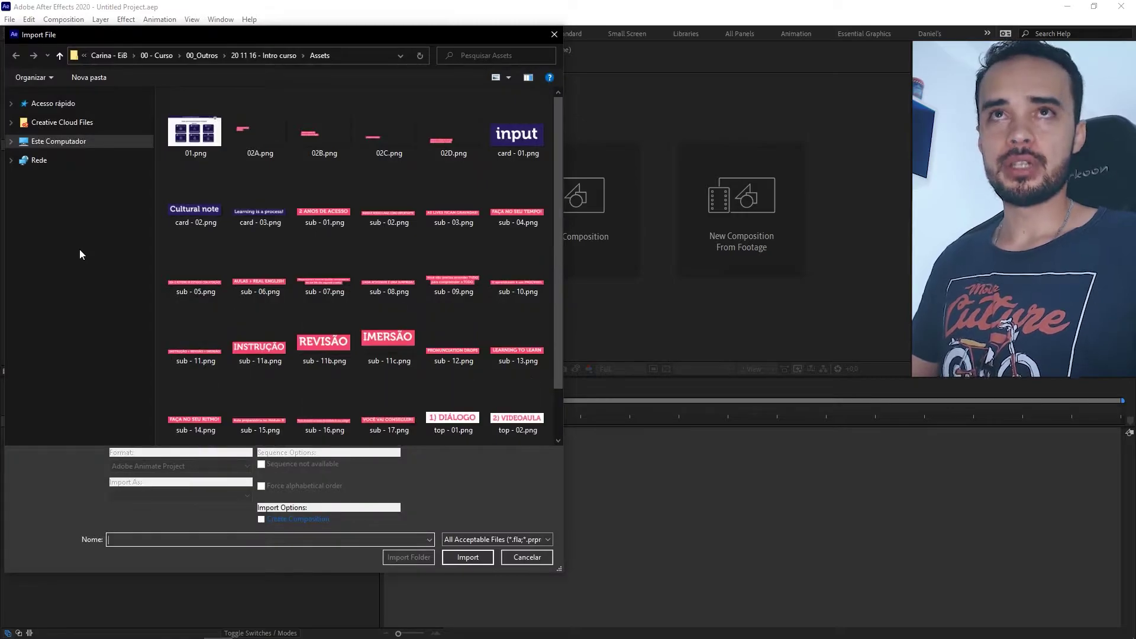
click(199, 135)
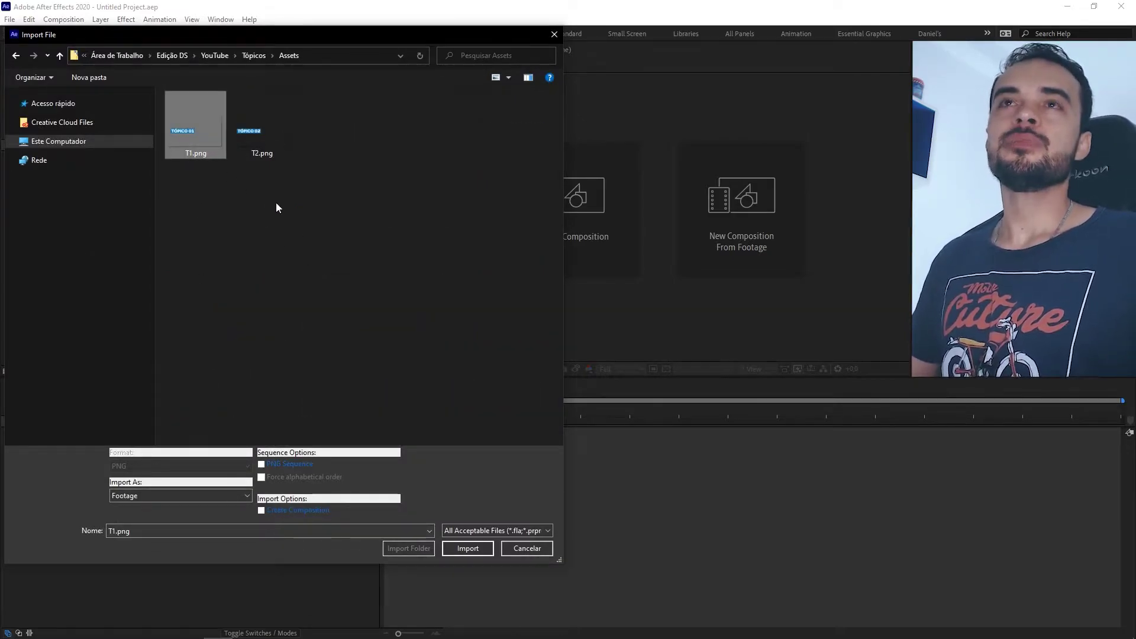
ctrl+click(258, 131)
click(467, 548)
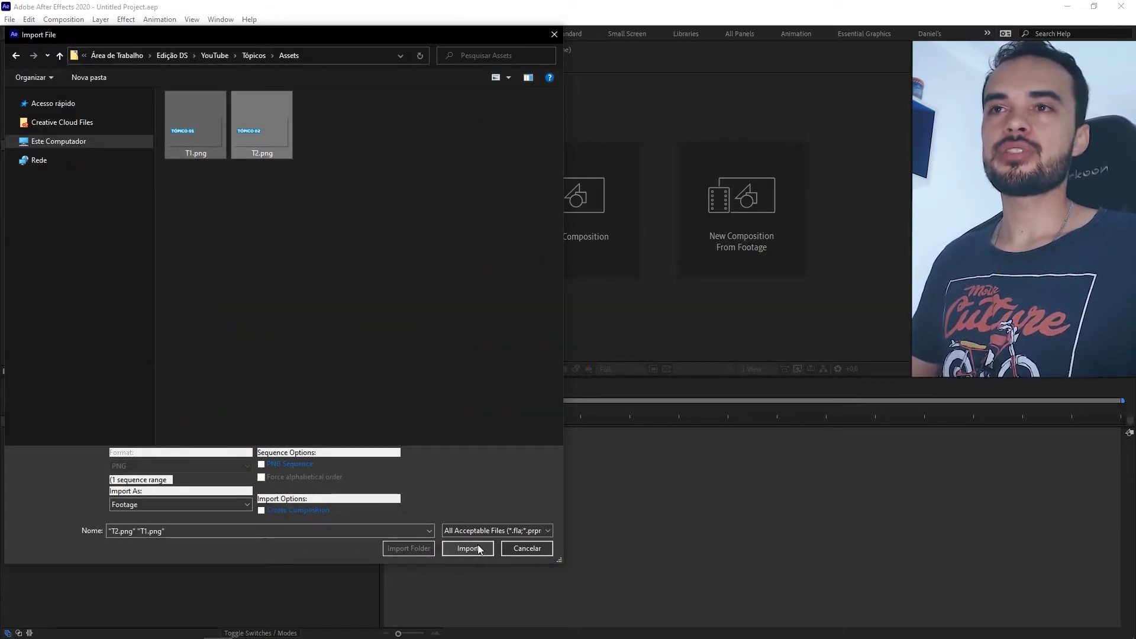
Step: Create a new composition from the T1.png footage in the empty timeline
click(53, 257)
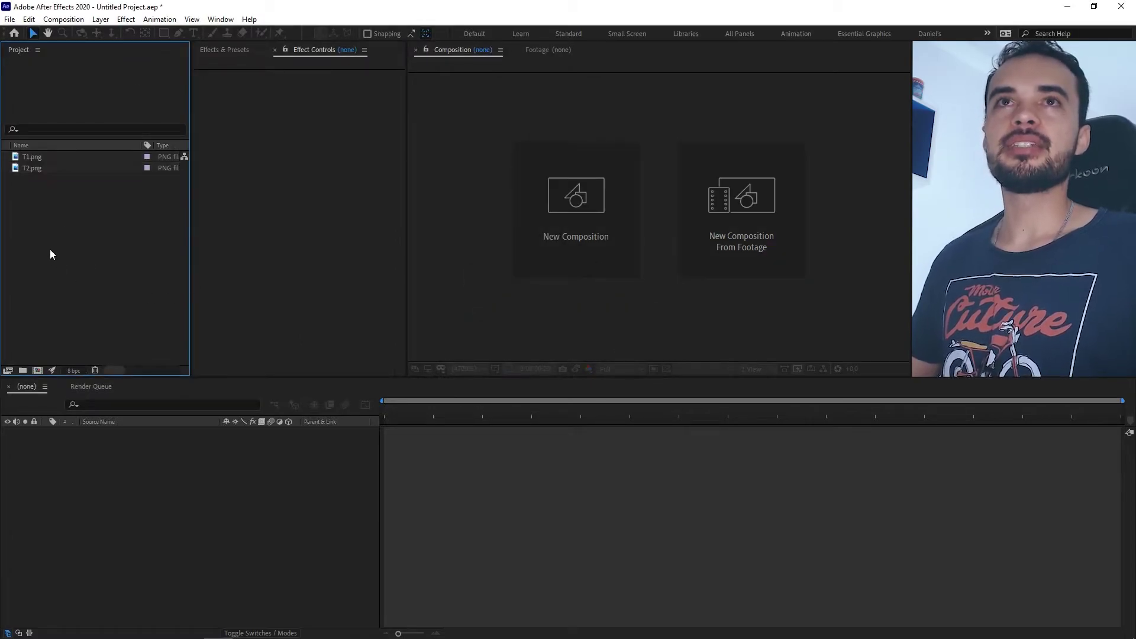
drag(29, 158, 59, 217)
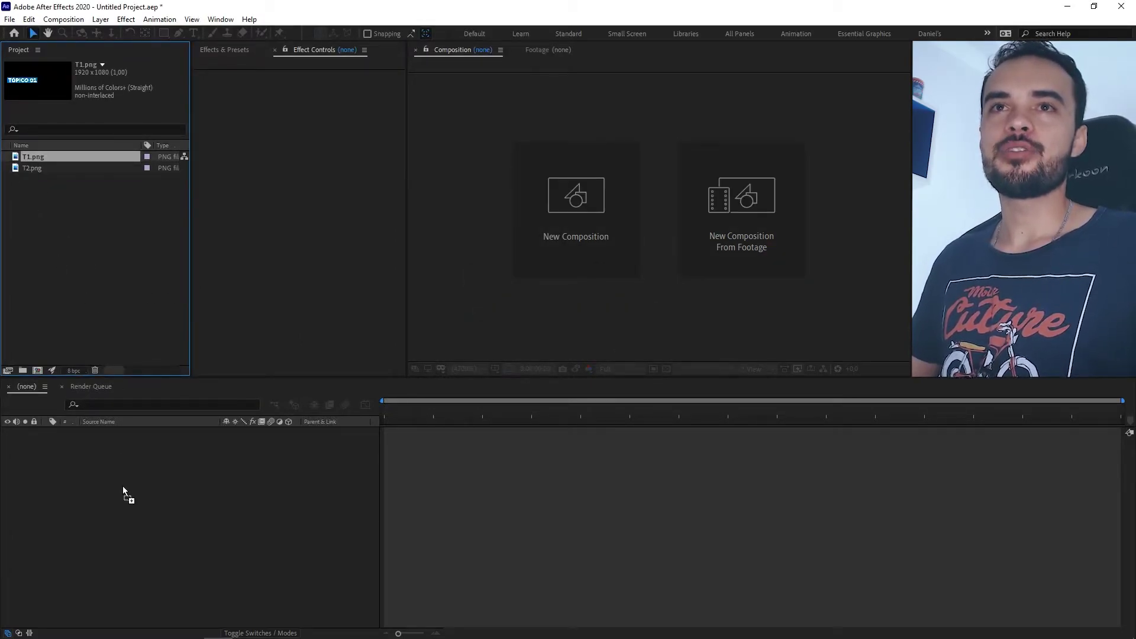
drag(157, 463, 155, 463)
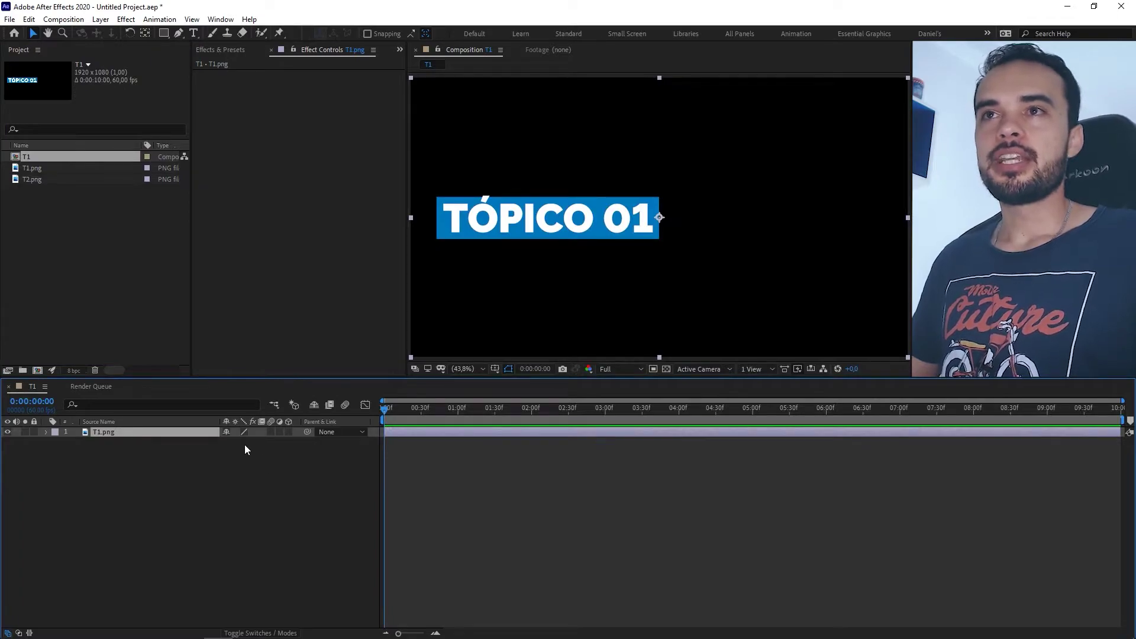
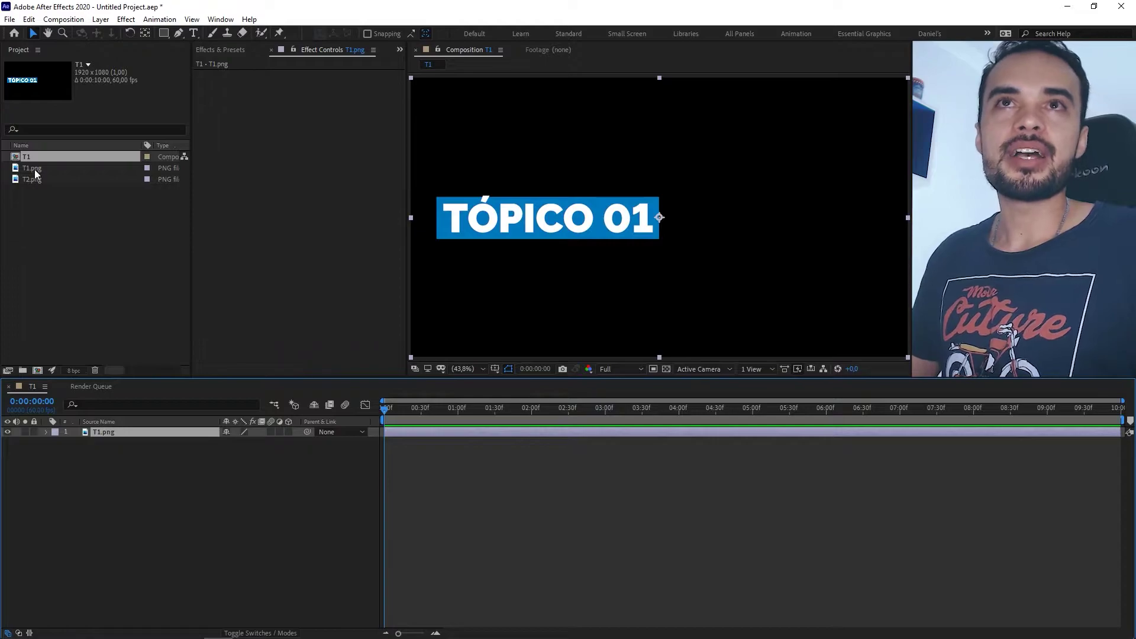
Step: Set the T1 composition's duration to 0:00:05:00 and clear the project selection
right_click(55, 157)
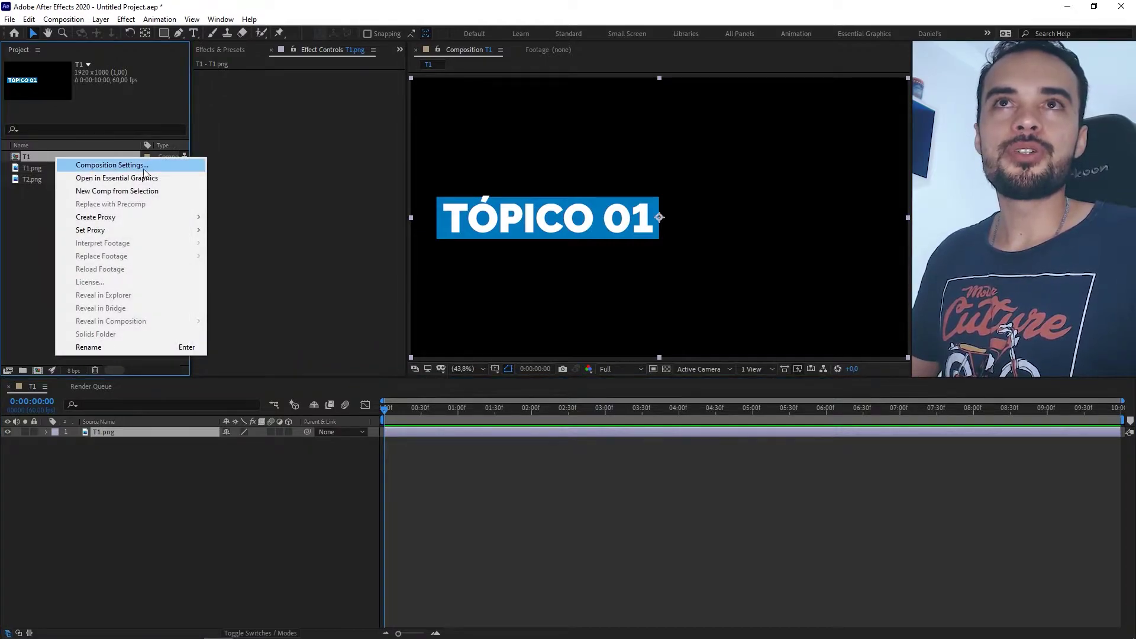
click(89, 166)
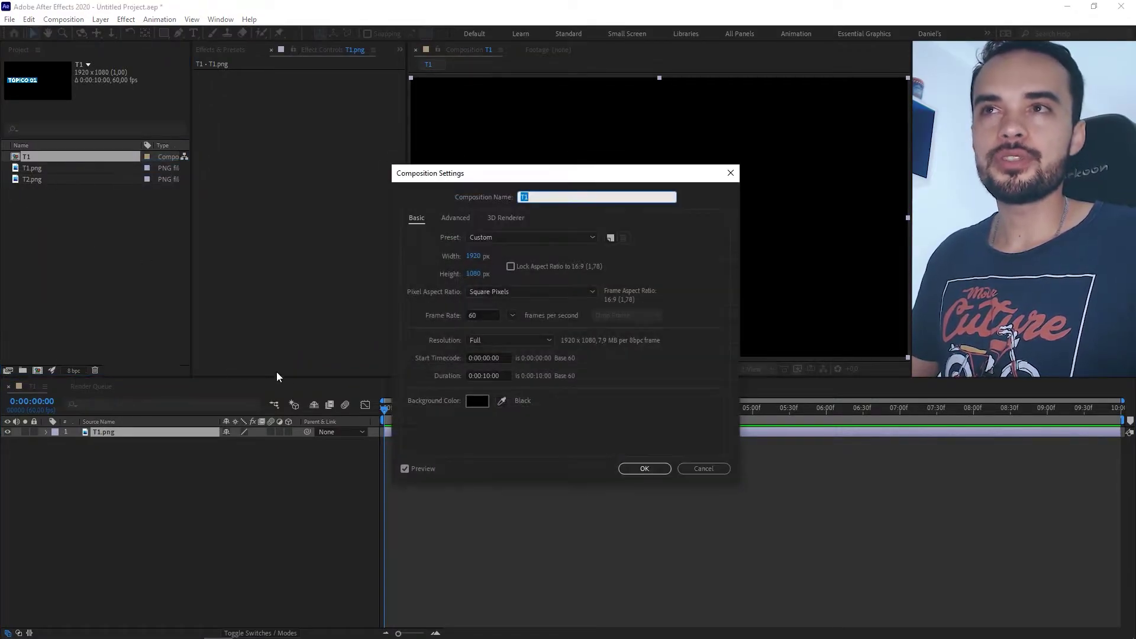
click(487, 376)
key(BackSpace)
key(BackSpace)
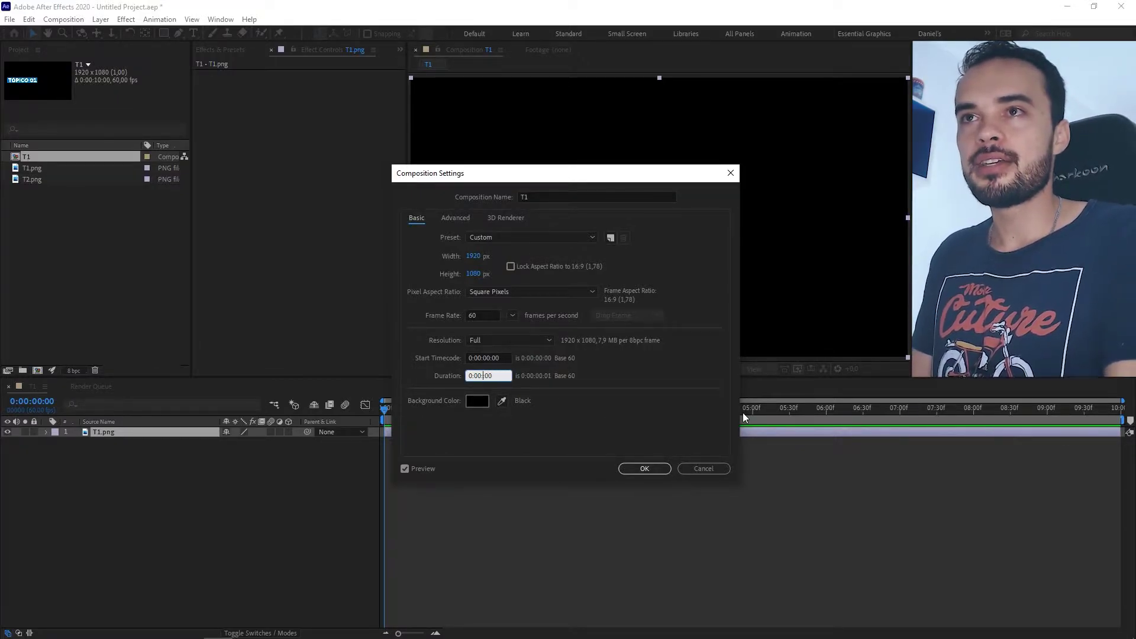
text(05)
key(Return)
right_click(34, 160)
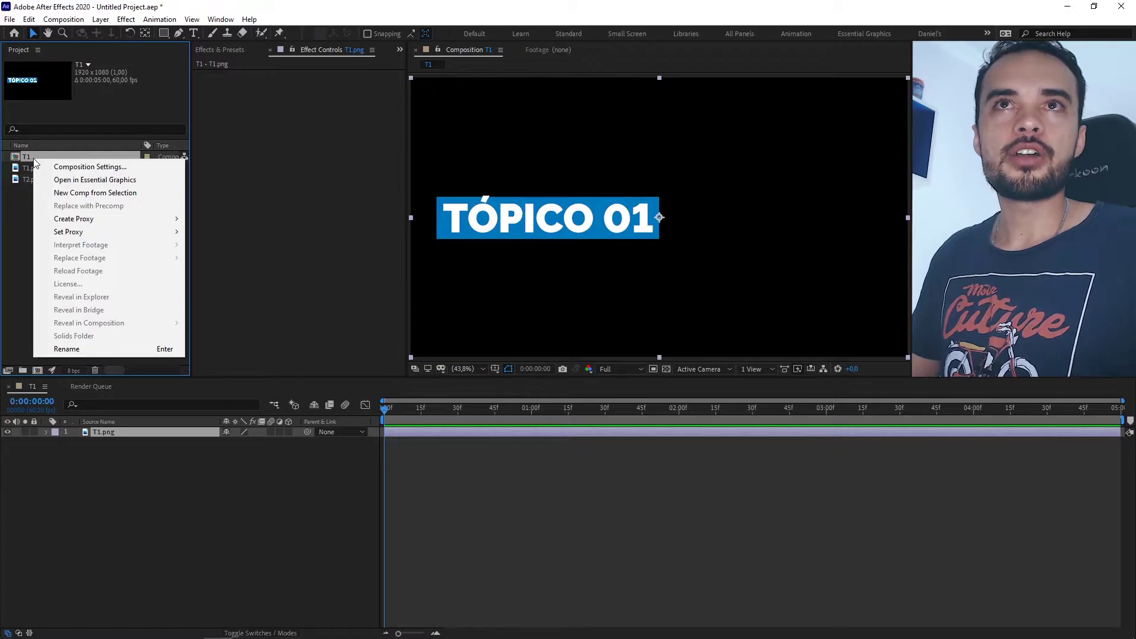
click(13, 178)
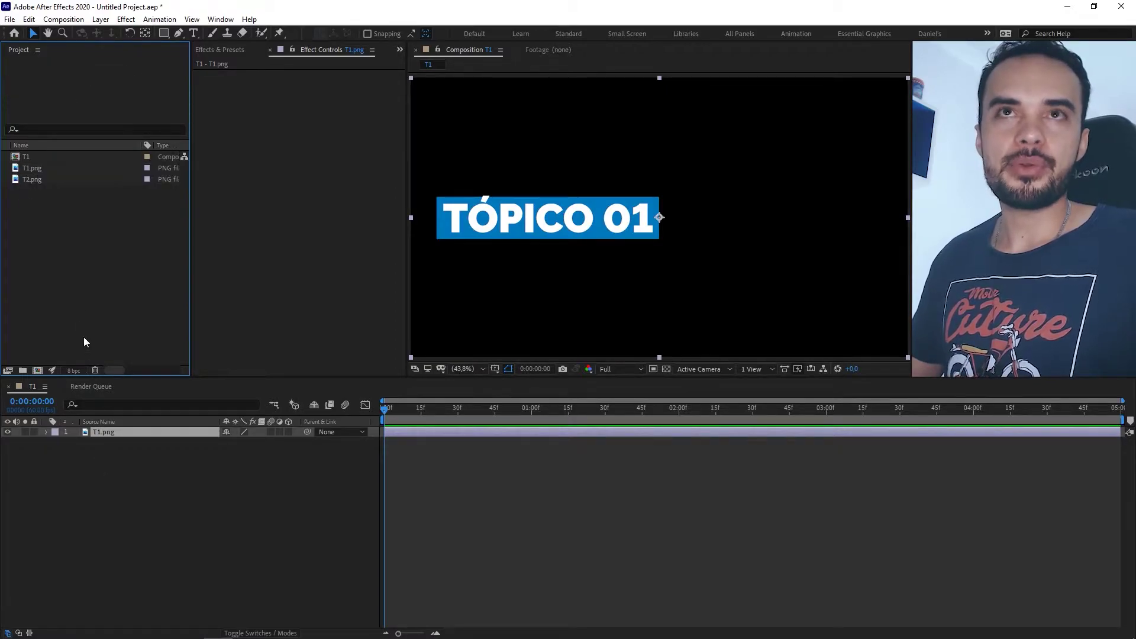
drag(16, 182, 25, 228)
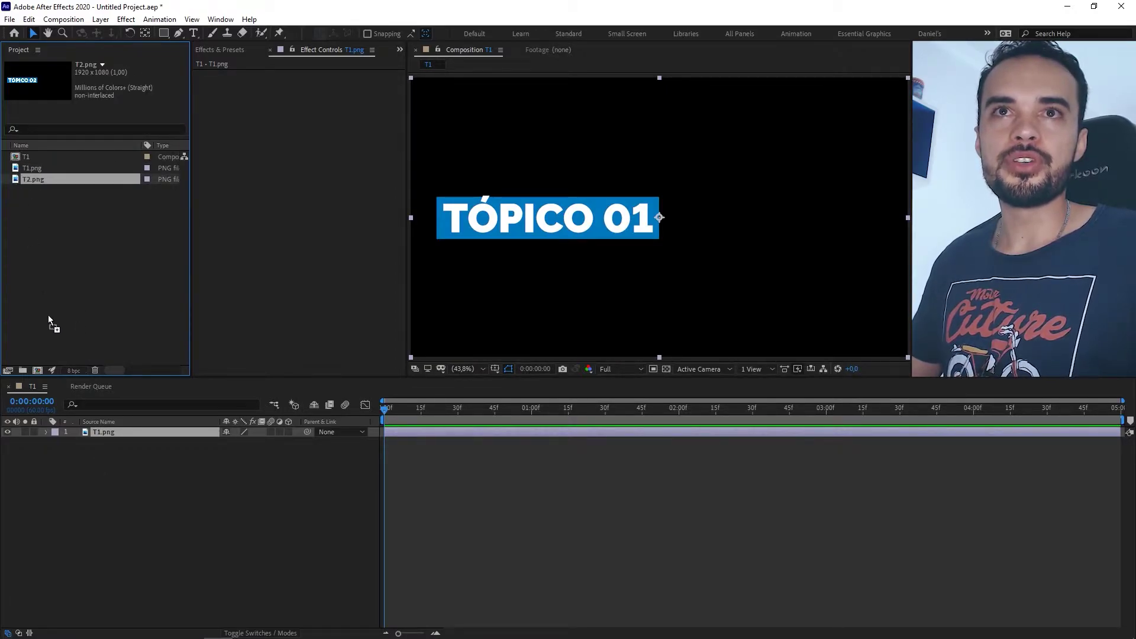
drag(36, 372, 15, 178)
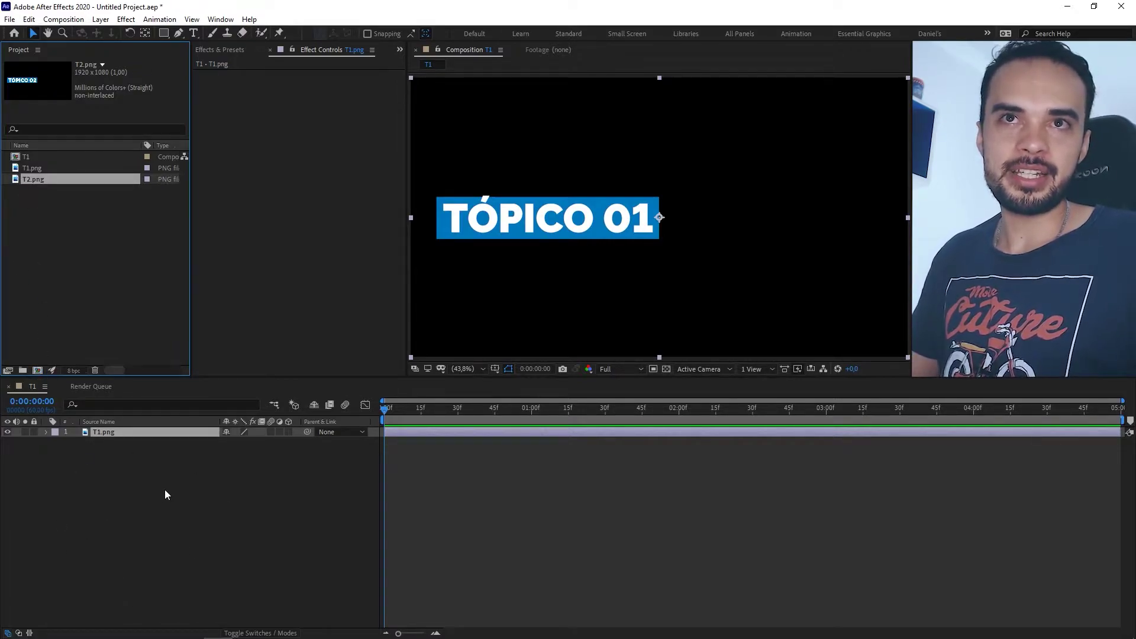
drag(26, 195, 175, 545)
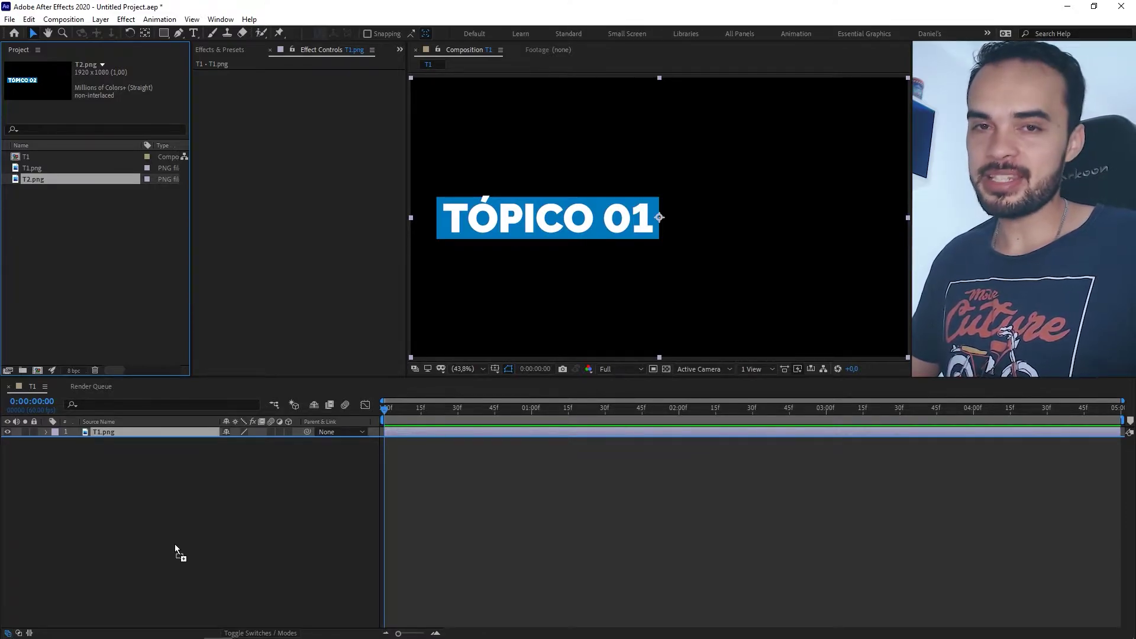
drag(175, 545, 30, 190)
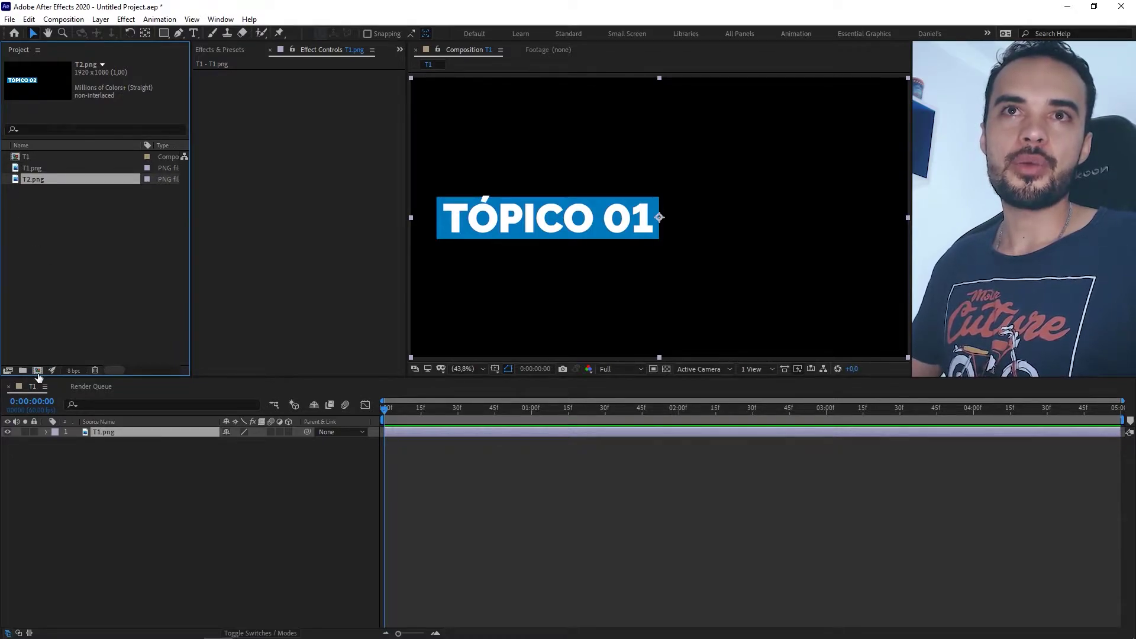
Step: Create a separate new composition from the T2.png footage
drag(14, 184, 39, 259)
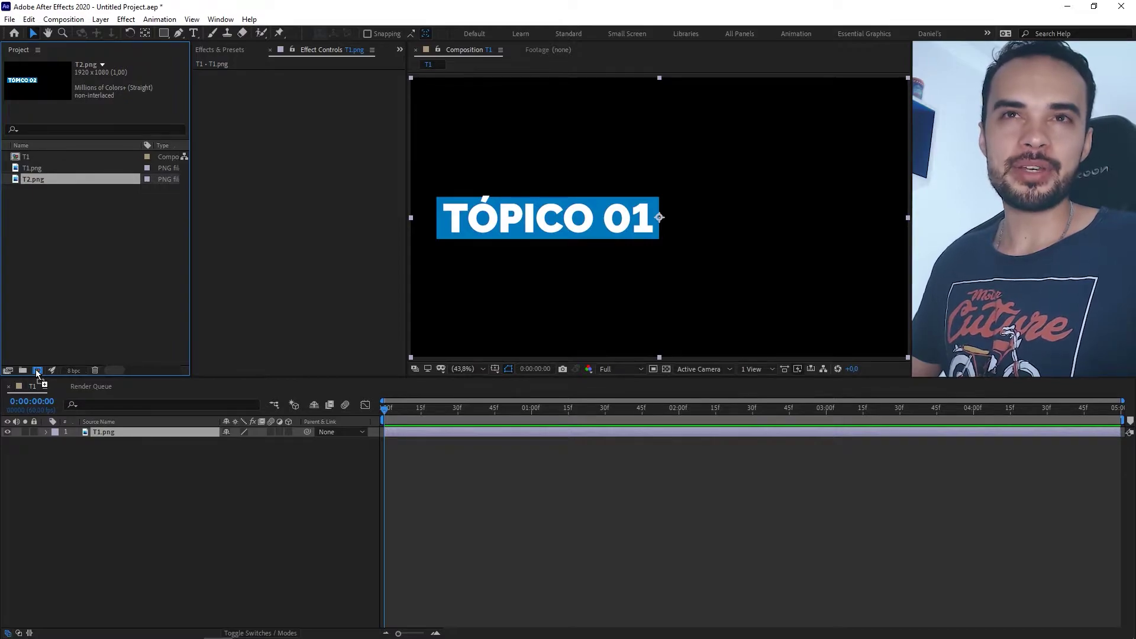
drag(35, 369, 36, 369)
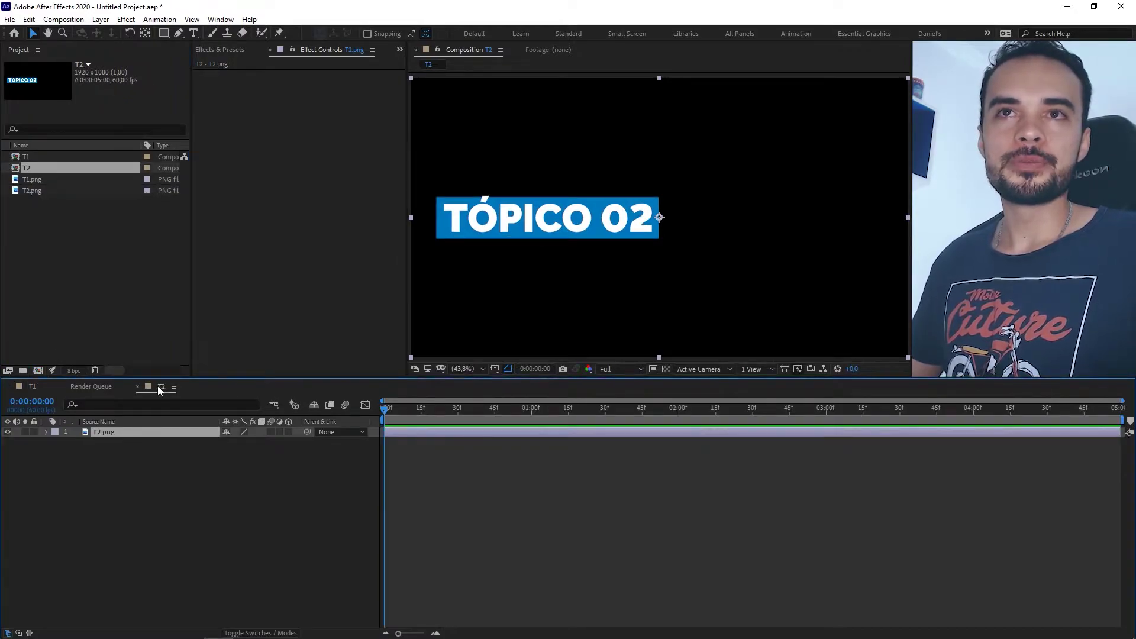
Step: Place the T2 timeline directly beside T1's, ahead of the Render Queue, and display the T1 composition
drag(157, 386, 94, 388)
click(33, 386)
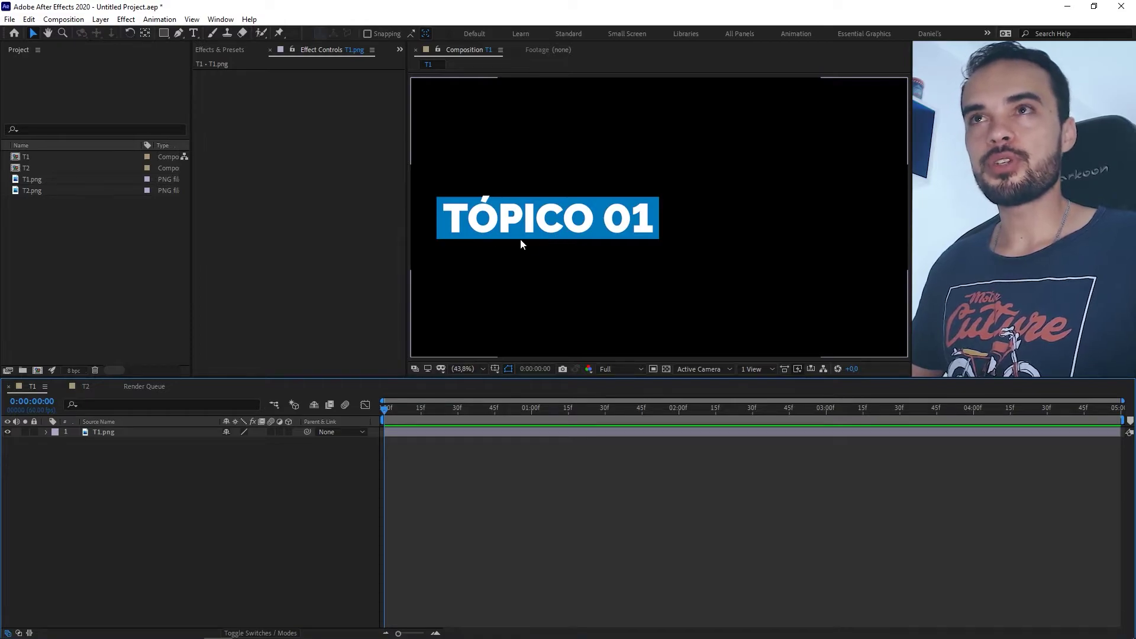
Step: Check the T2 composition's duration in its settings and return to the T1 composition with nothing selected in the project
click(86, 386)
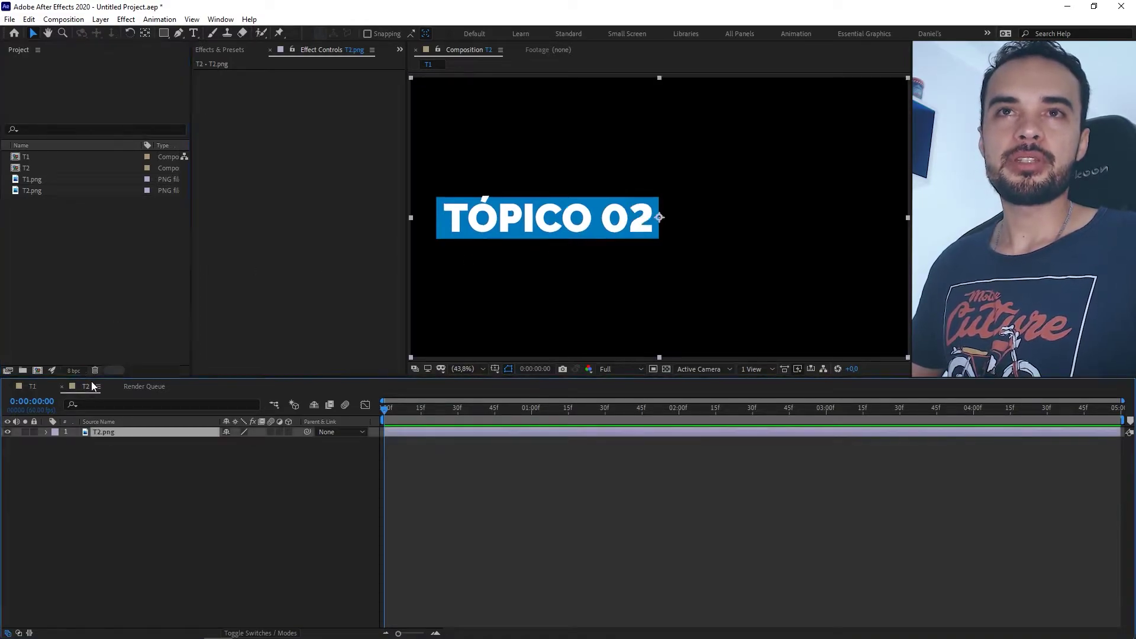
click(38, 166)
right_click(37, 166)
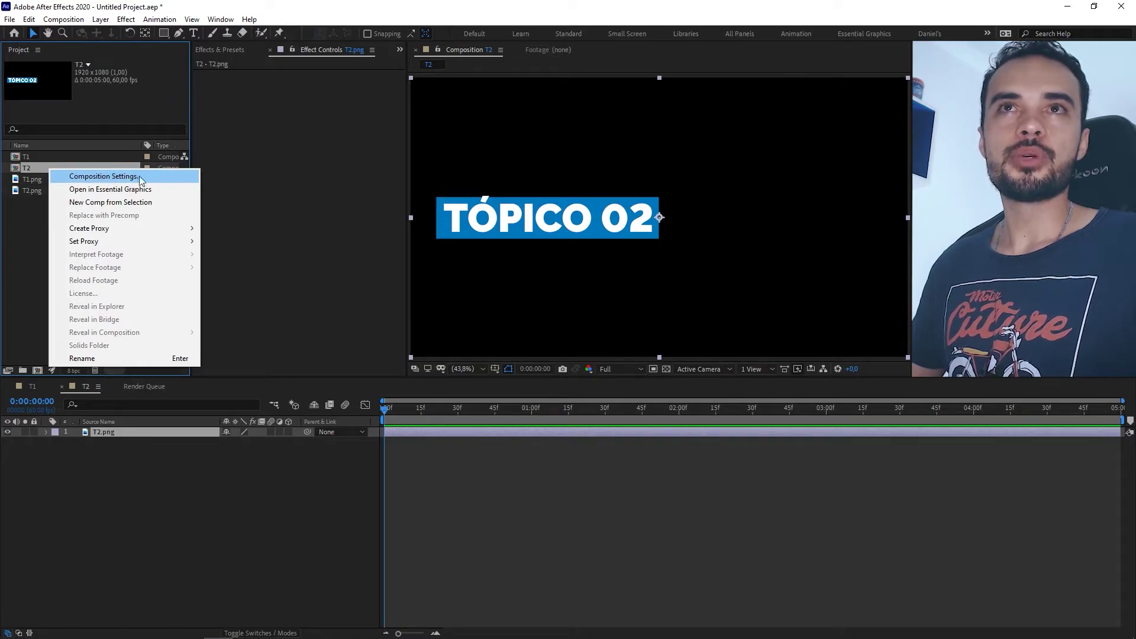
click(158, 177)
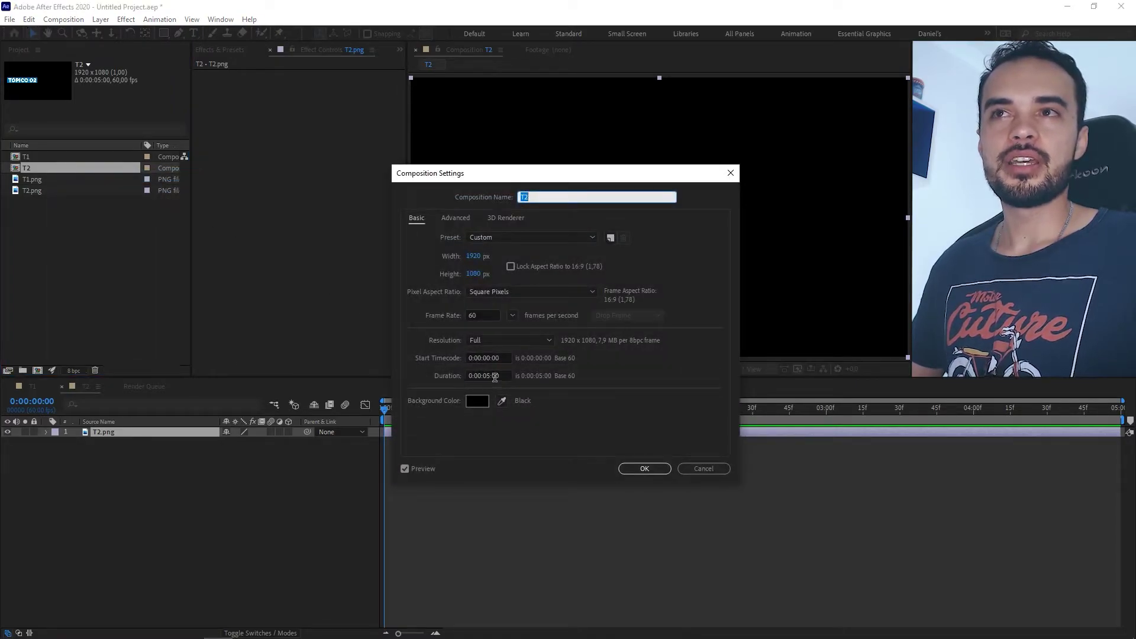
click(651, 469)
click(33, 386)
click(26, 265)
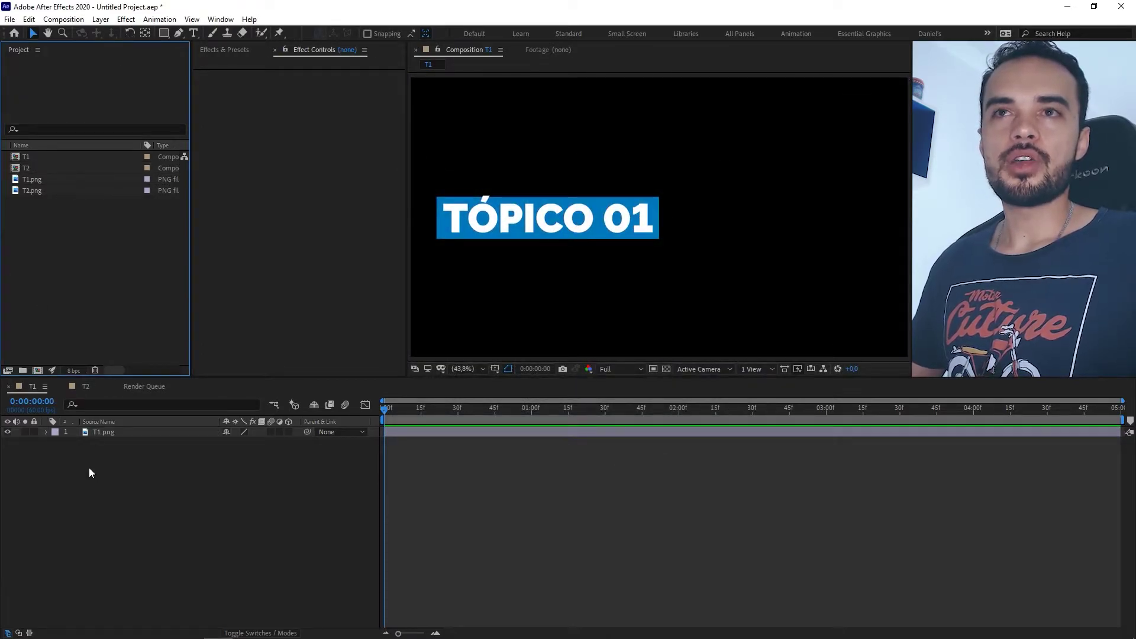
Step: Select the T1.png layer and reveal all of its Transform properties in the timeline
click(448, 431)
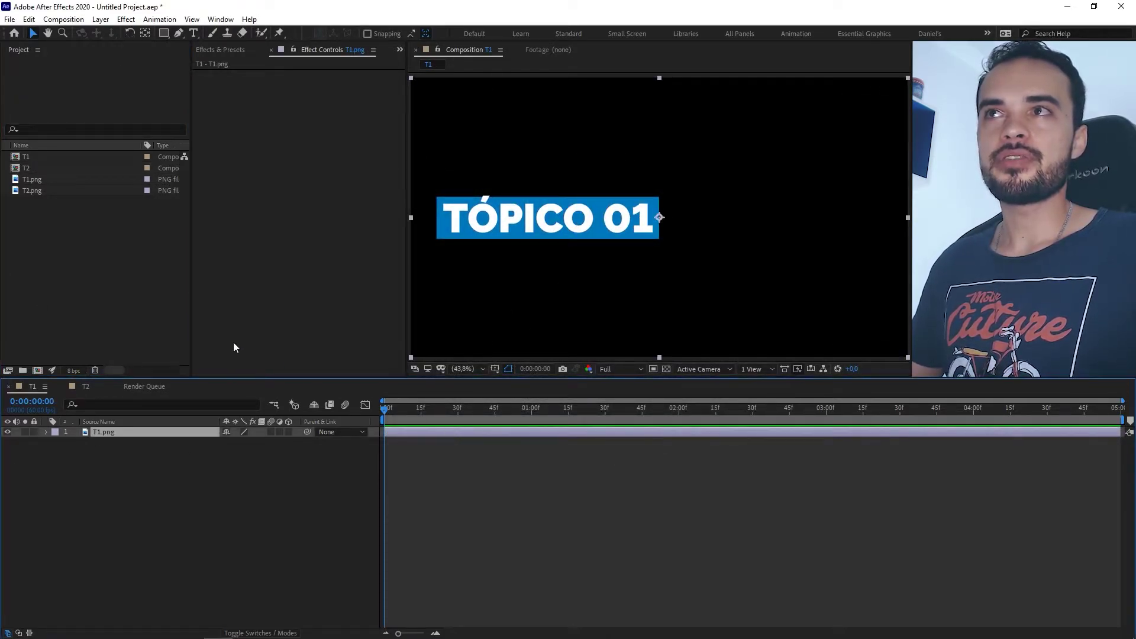
click(196, 520)
click(194, 432)
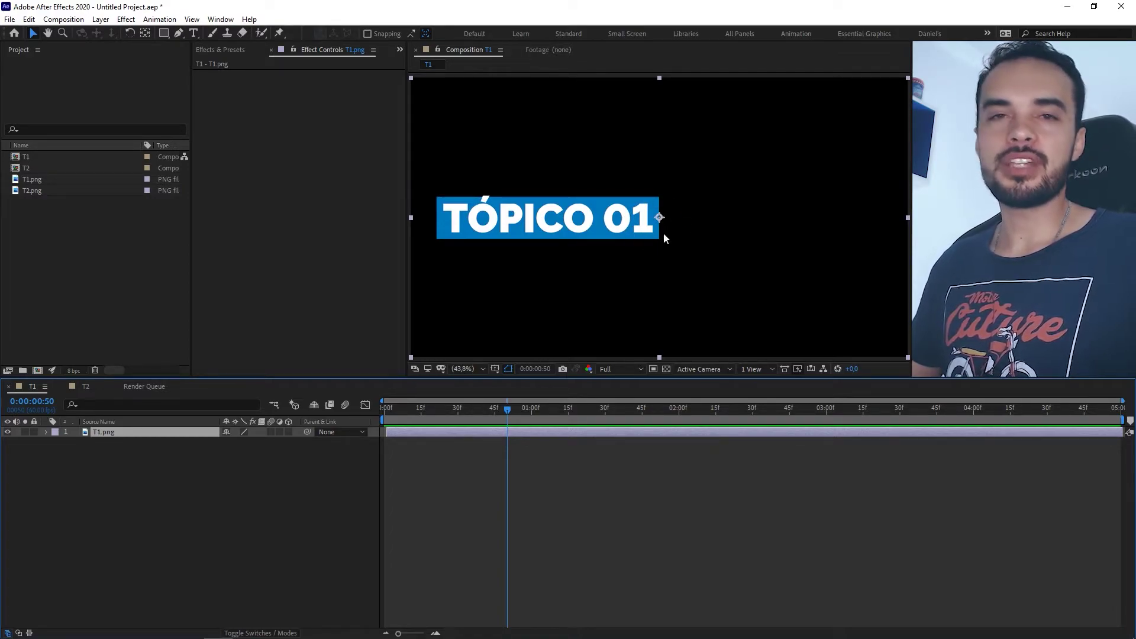
click(46, 432)
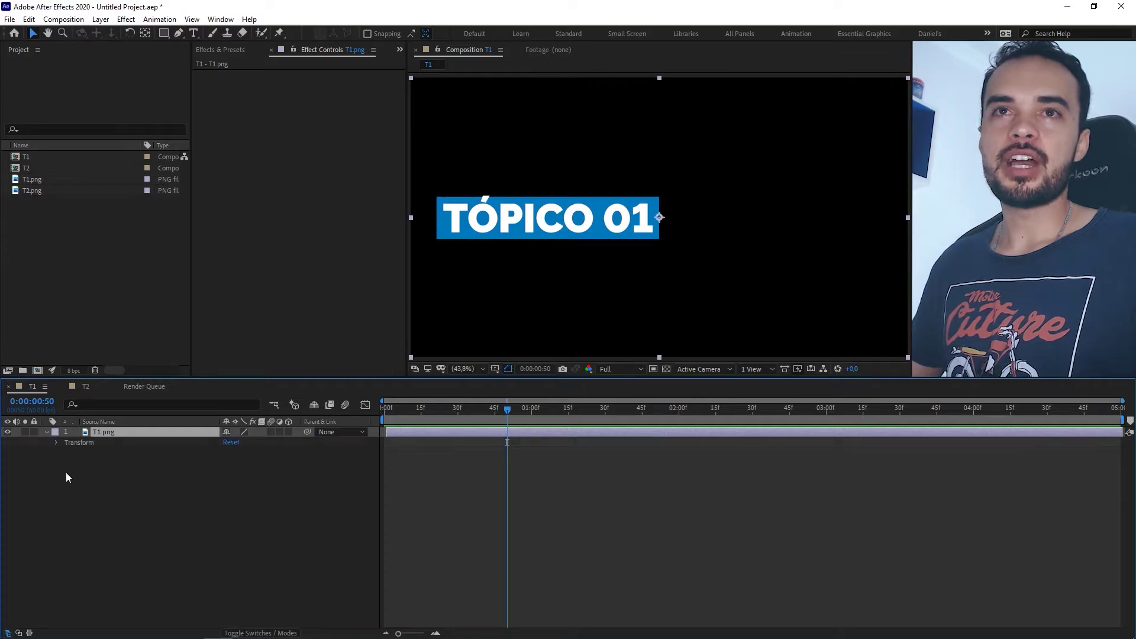
click(55, 442)
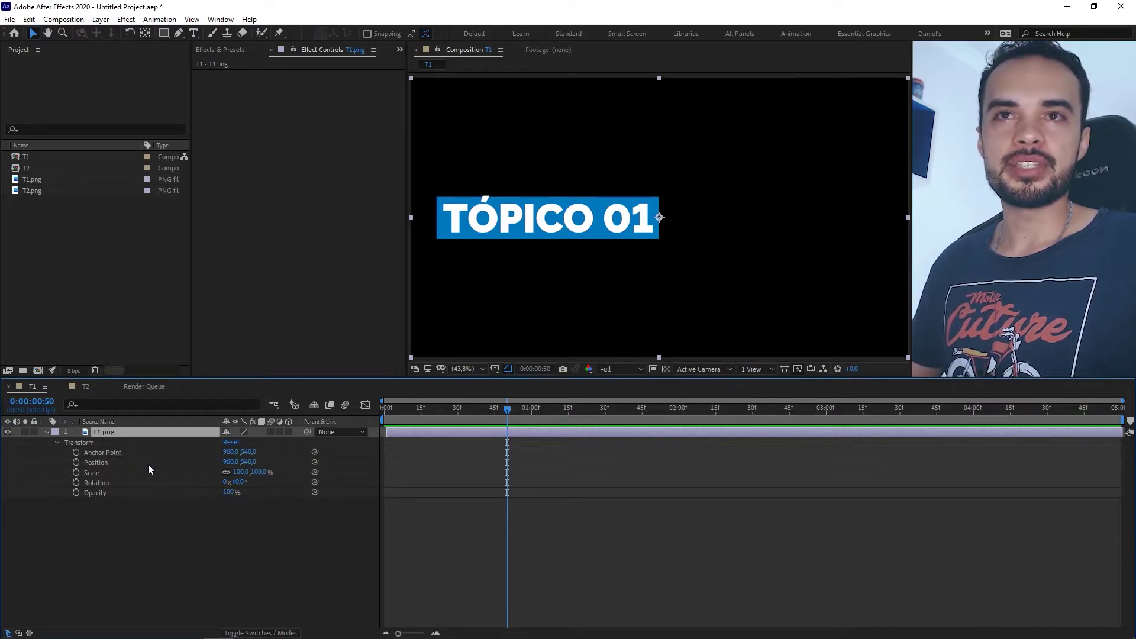
Step: Try changing the T1.png layer's vertical position and scale, undoing each change
mouse_move(251, 464)
mouse_down()
mouse_move(322, 462)
mouse_move(26, 442)
mouse_move(765, 471)
mouse_move(177, 468)
mouse_move(651, 473)
mouse_move(249, 464)
mouse_up()
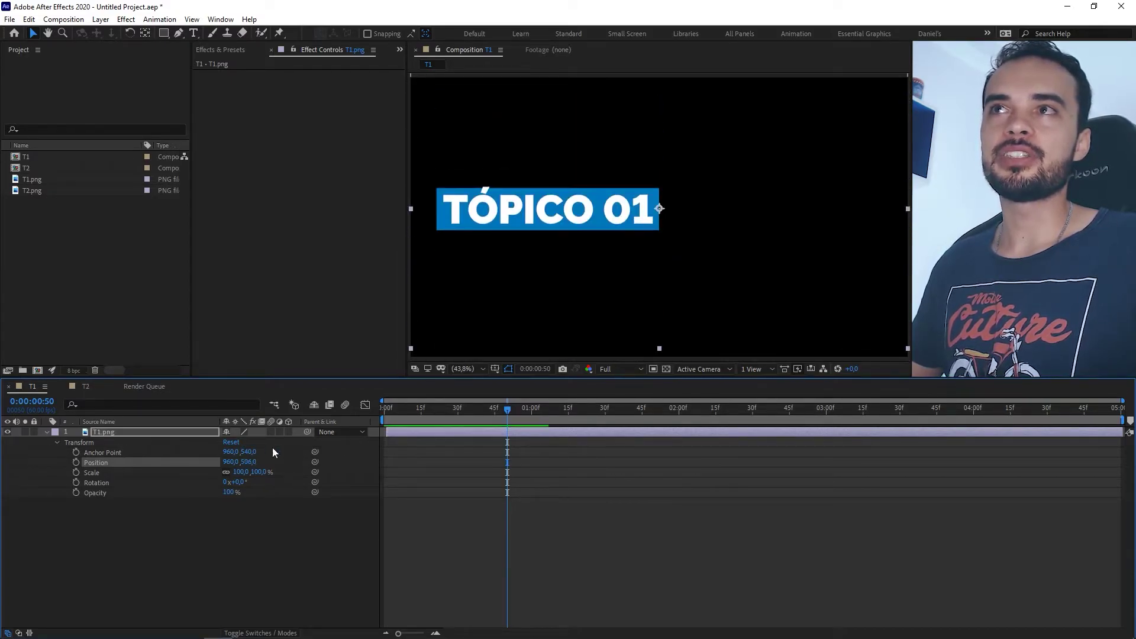
key(ctrl+z)
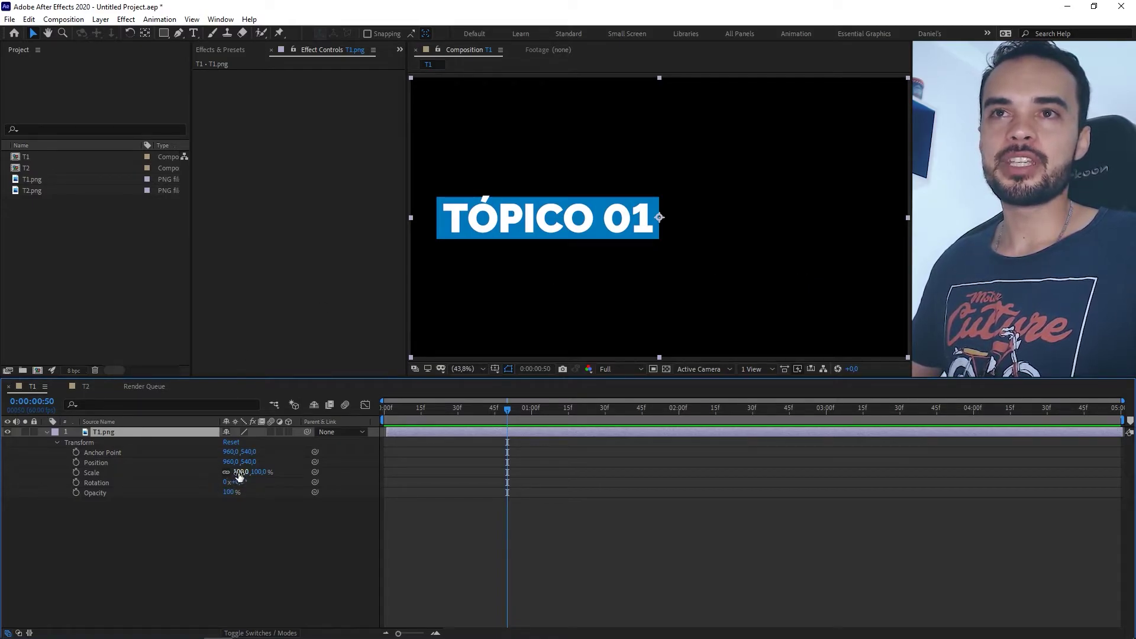
mouse_move(241, 472)
mouse_down()
mouse_move(261, 471)
mouse_move(181, 472)
mouse_move(254, 472)
mouse_move(233, 472)
mouse_up()
key(ctrl+z)
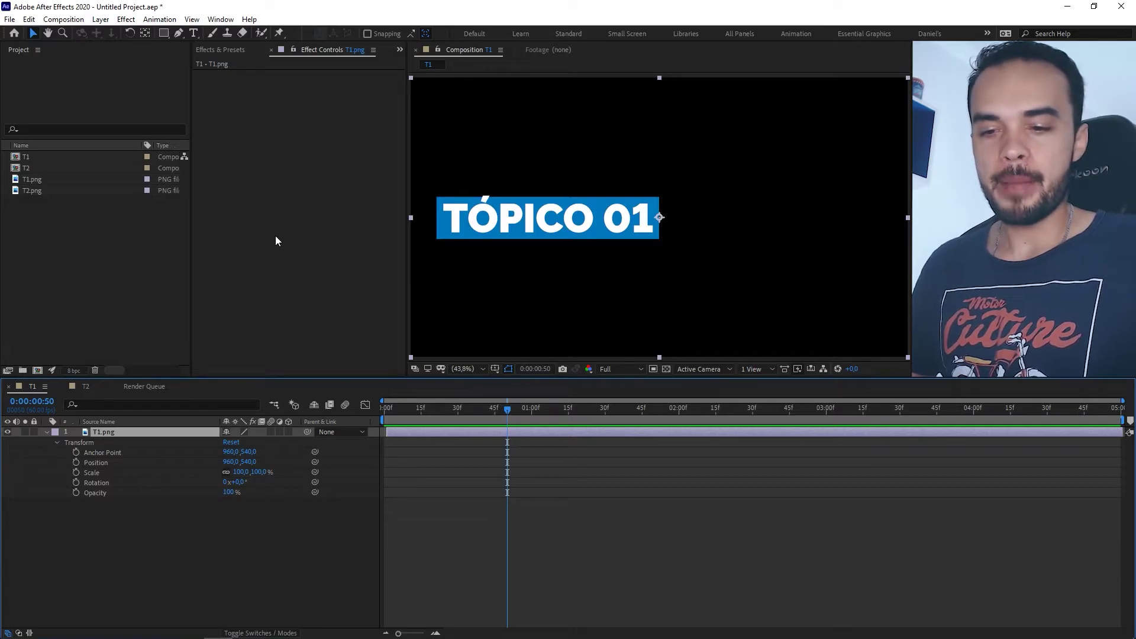
Step: Move the T1.png layer's anchor point to the center of the TÓPICO 01 title with Pan Behind and test the scaling
key(y)
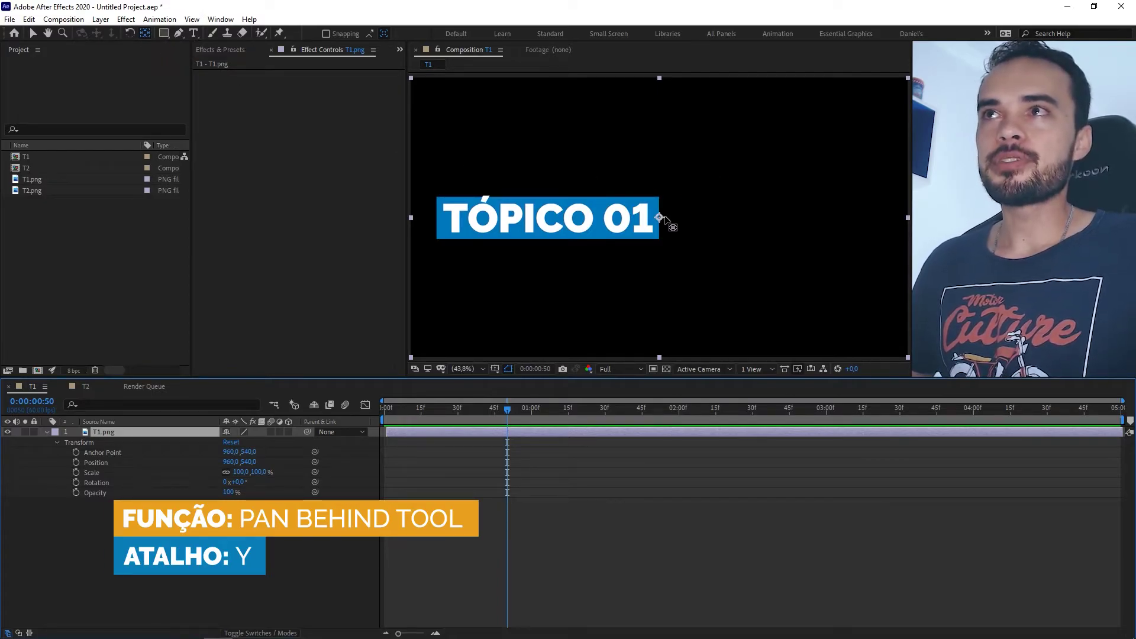
drag(661, 220, 544, 220)
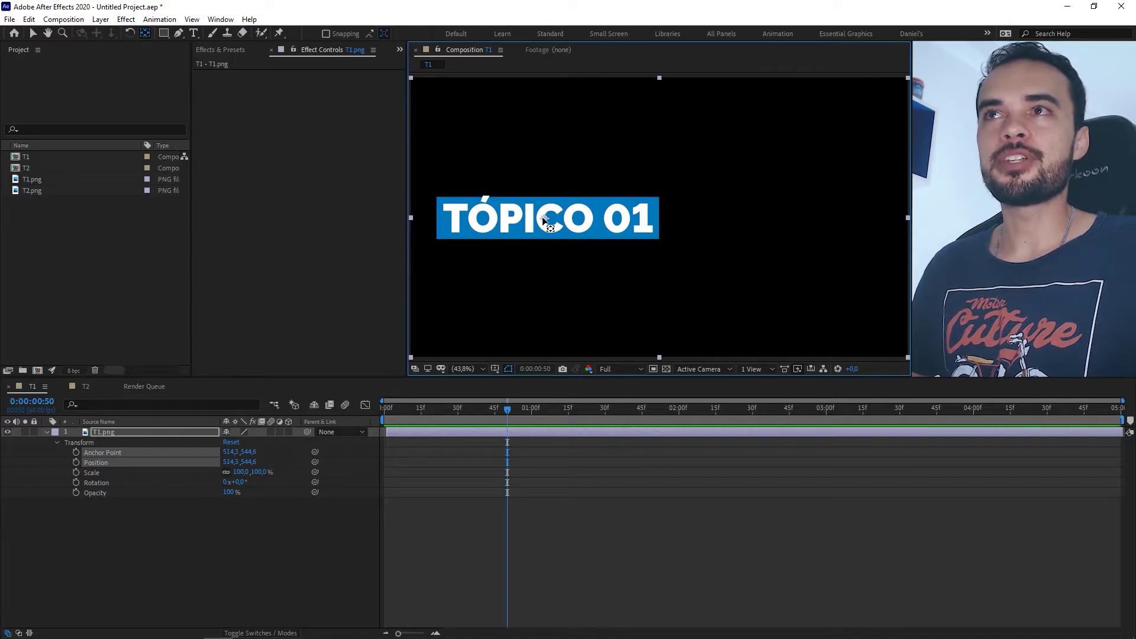
mouse_move(234, 471)
mouse_down()
mouse_move(175, 471)
mouse_move(228, 471)
mouse_up()
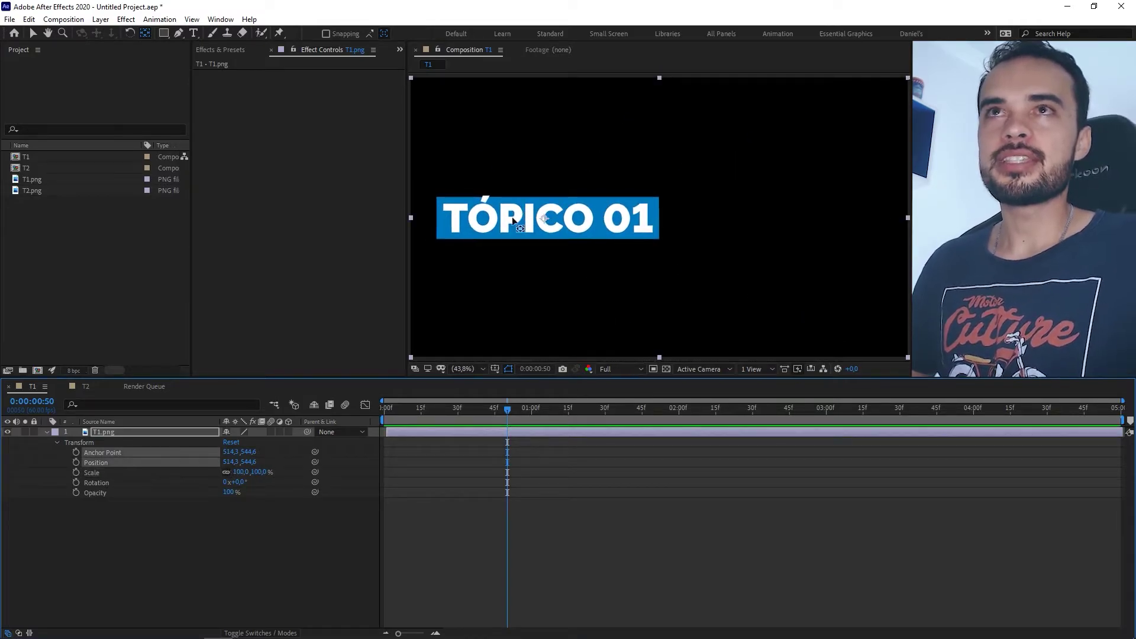
Step: Try scaling with the anchor point at the title box's lower-left corner, and restore the anchor to the title's center
drag(545, 218, 436, 238)
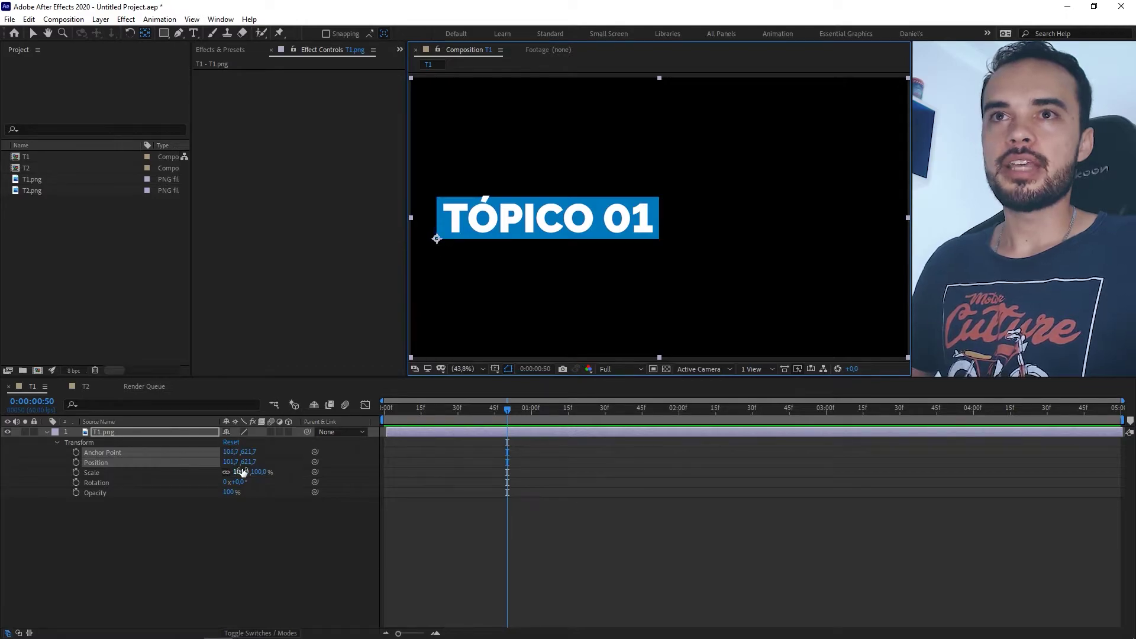
drag(241, 472, 266, 473)
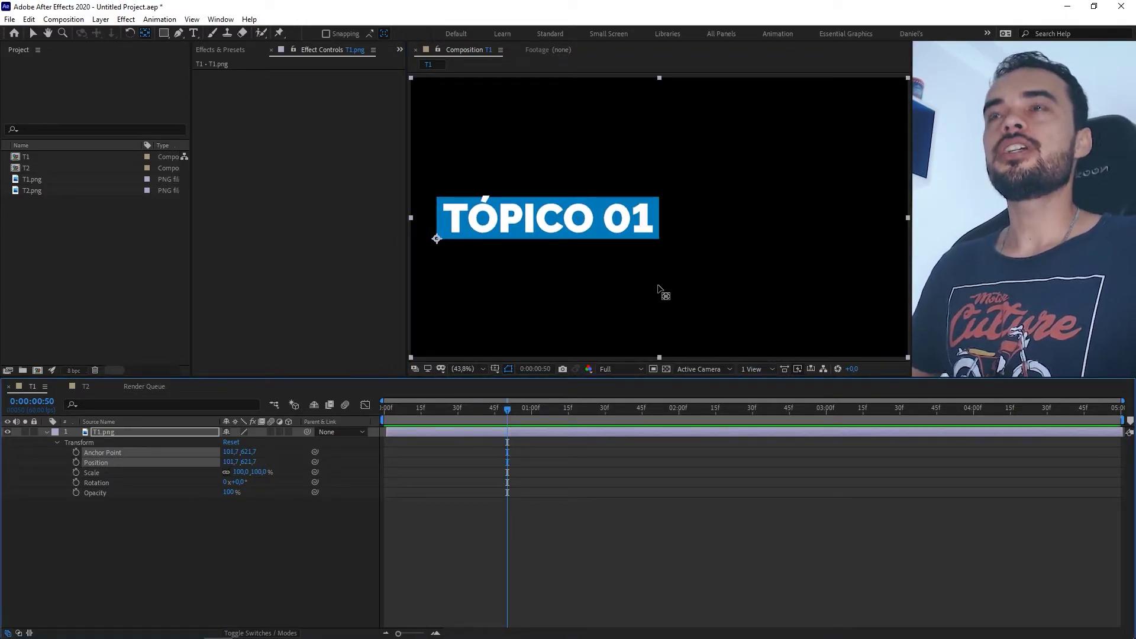
key(ctrl+alt+Home)
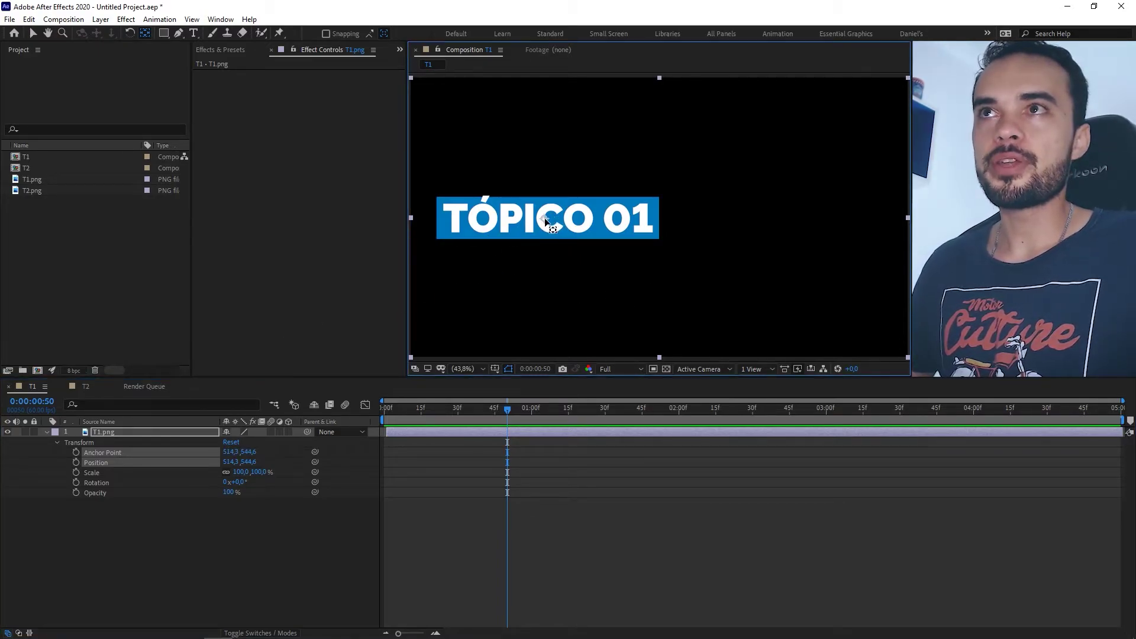
Step: Move the layer's anchor point down to the middle of the title box's bottom edge, at about 514, 627
drag(544, 221, 543, 240)
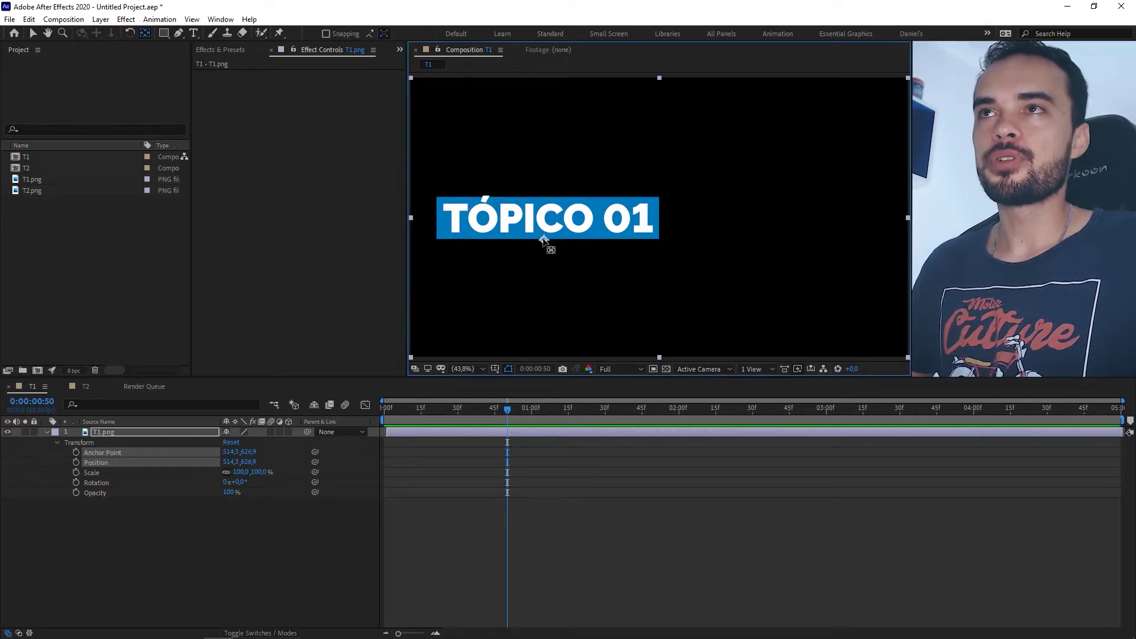
scroll(455, 239, up, 1)
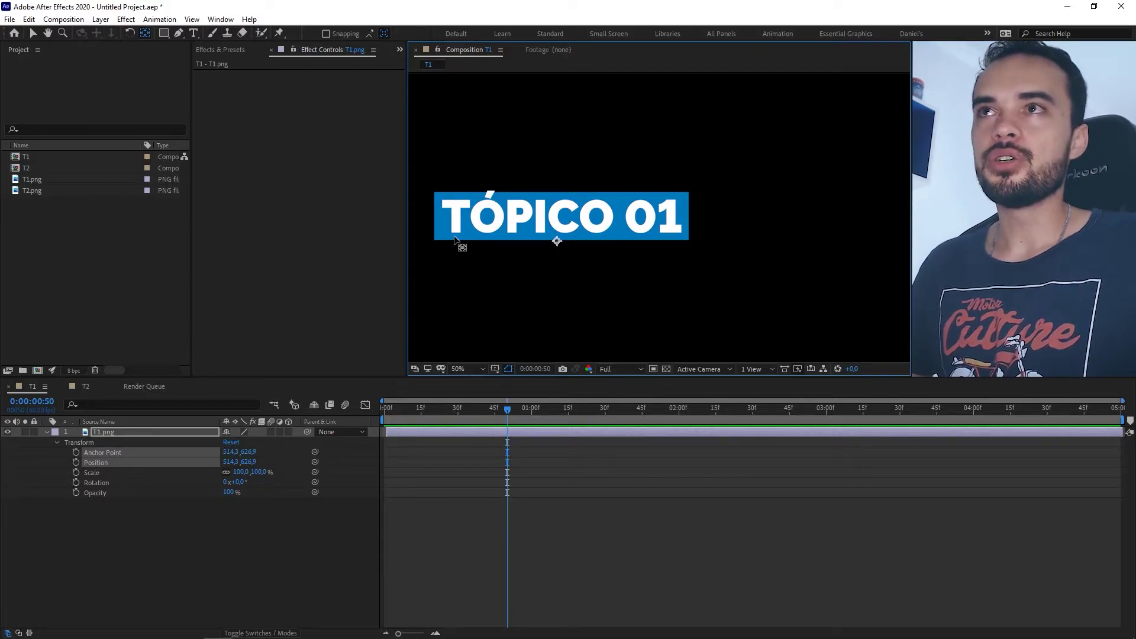
scroll(455, 239, up, 2)
scroll(460, 237, down, 2)
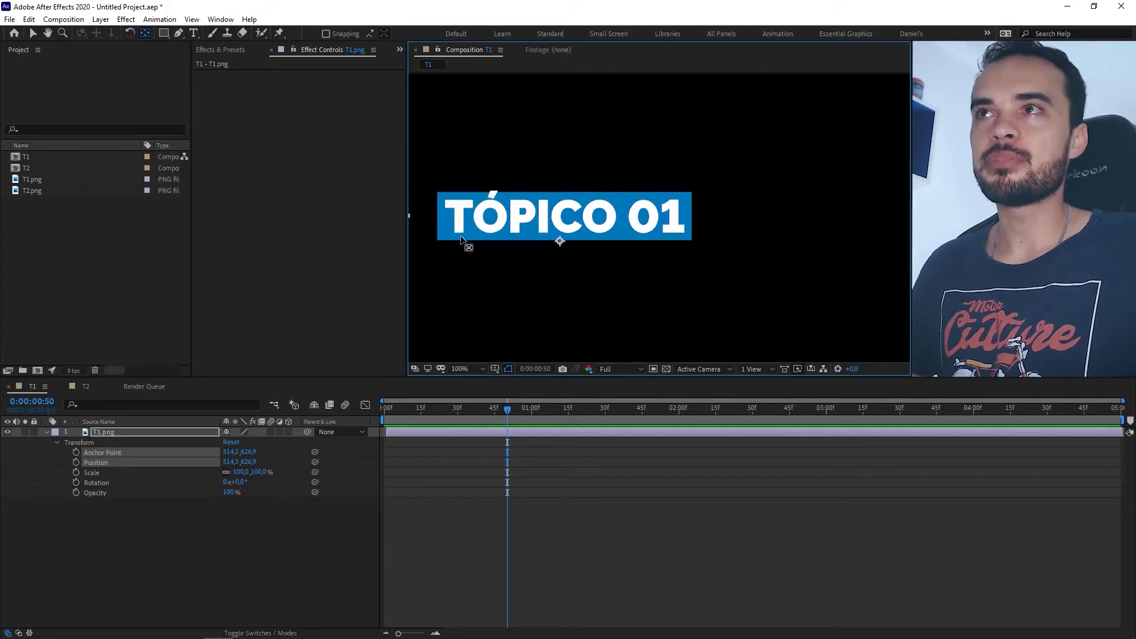
scroll(461, 236, up, 2)
scroll(461, 236, down, 2)
scroll(462, 236, up, 2)
scroll(462, 236, down, 2)
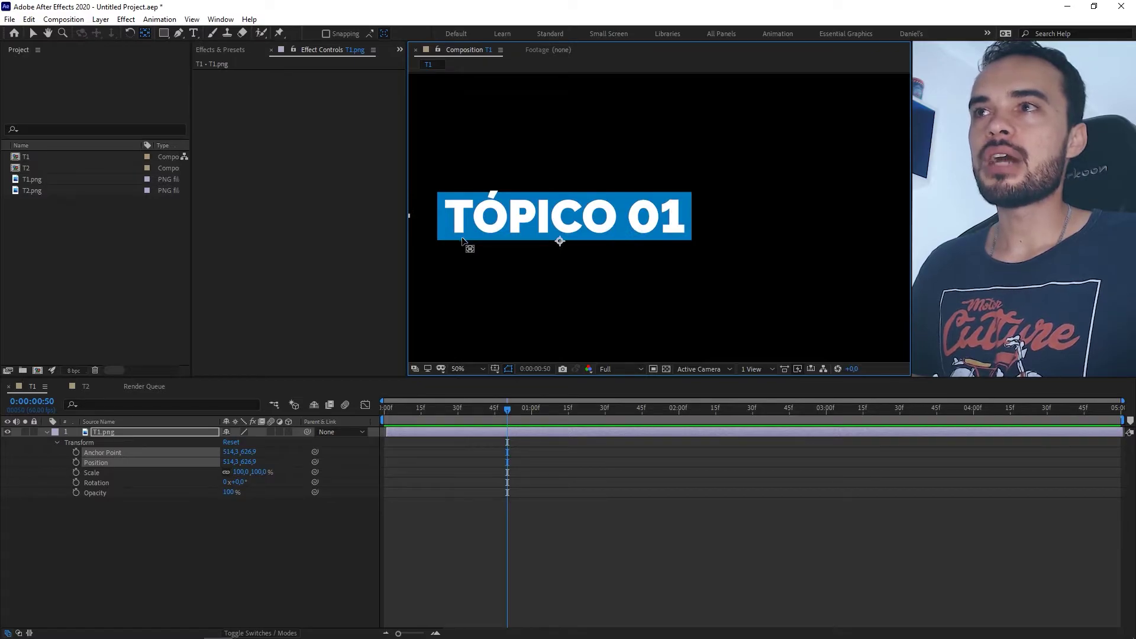
Step: Widen the composition viewer and frame the whole TÓPICO 01 title at 100% magnification
key(space)
drag(567, 272, 590, 273)
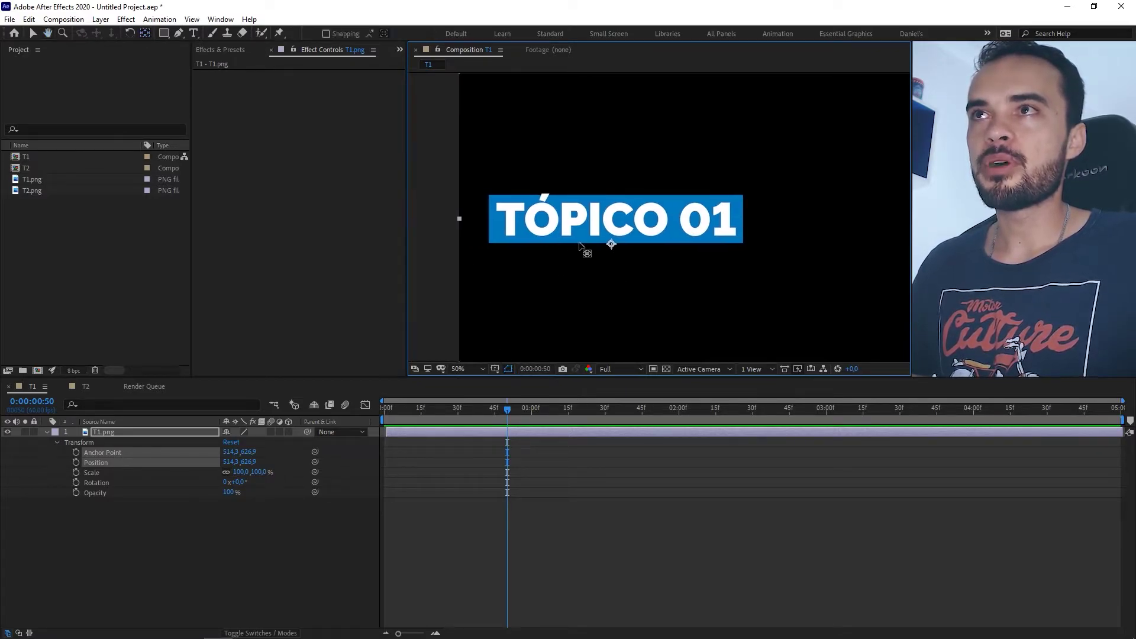
scroll(584, 249, up, 2)
drag(408, 282, 276, 282)
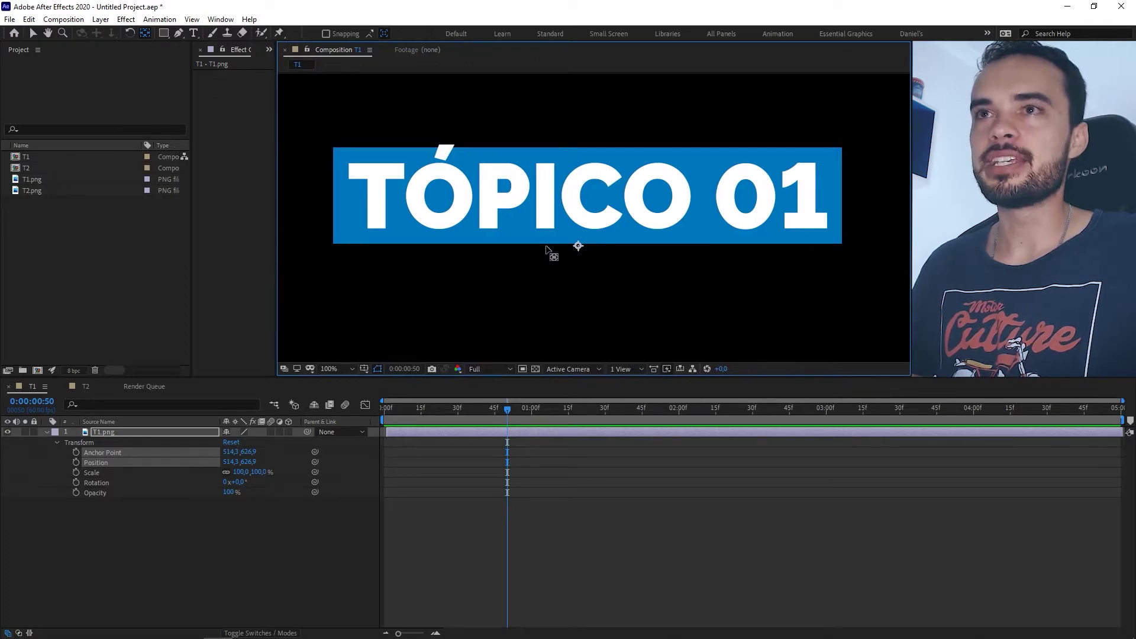
Step: Set initial Scale and Rotation keyframes on the T1.png layer at 0:00:00:00 with the Selection tool active
key(v)
key(Home)
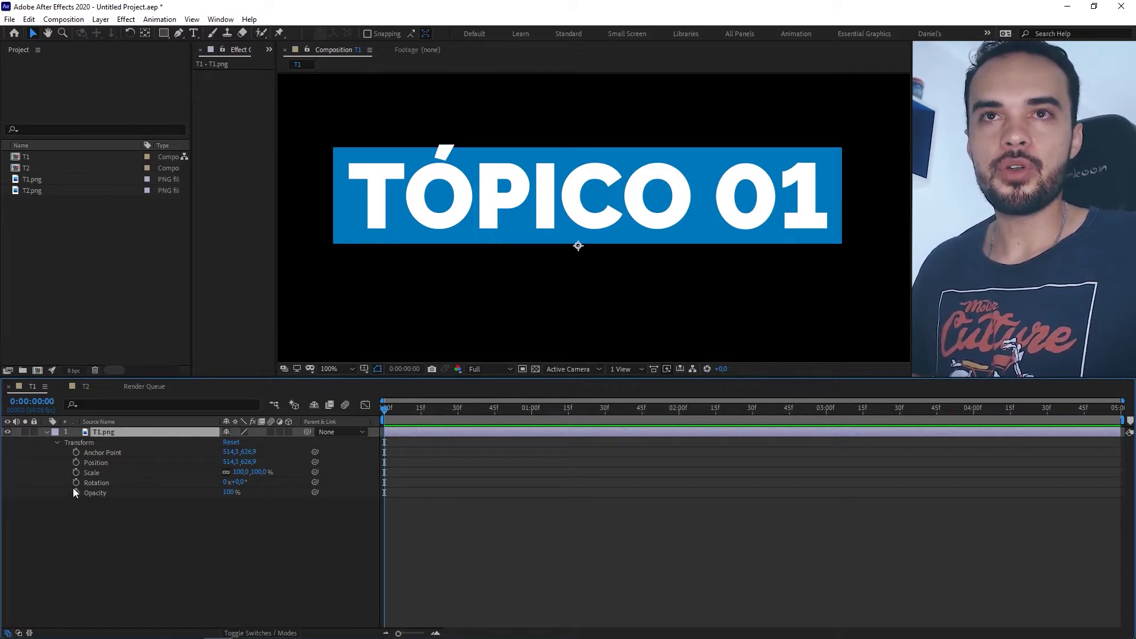
click(76, 472)
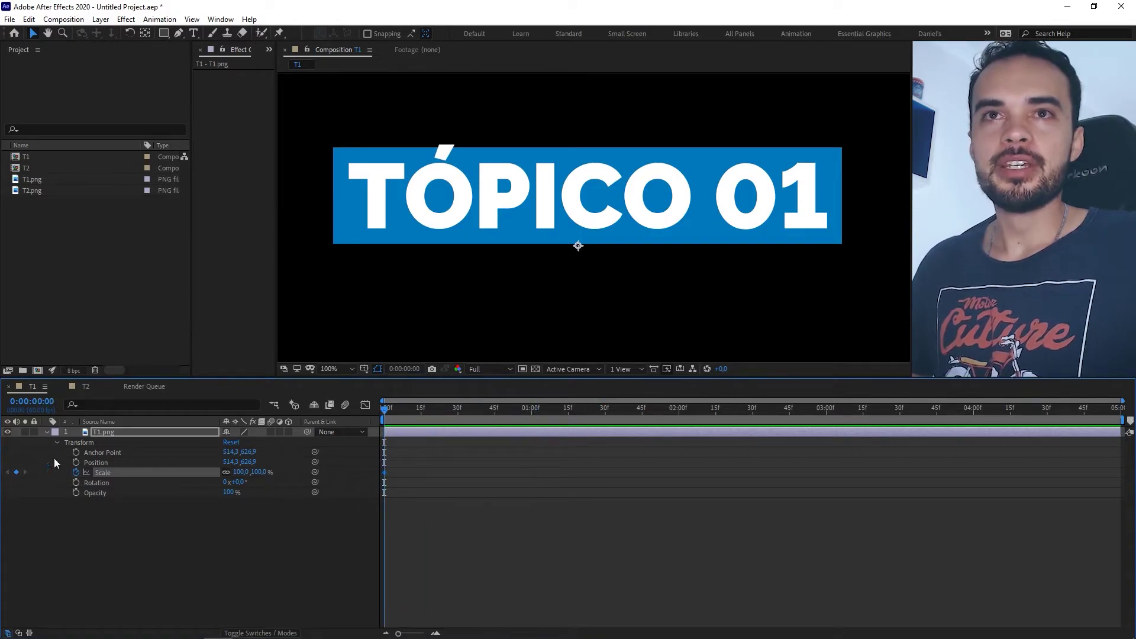
click(76, 482)
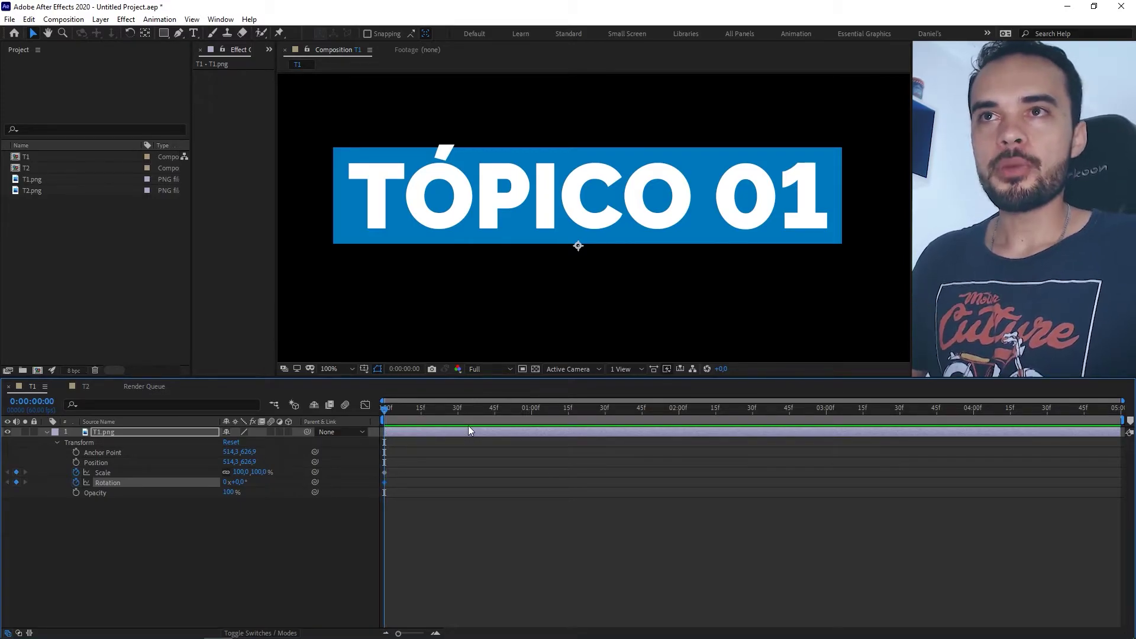
Step: Step the T1 playhead through single frames and a ten-frame jump, returning it to 0:00:00:00
key(Page_Down)
key(Page_Up)
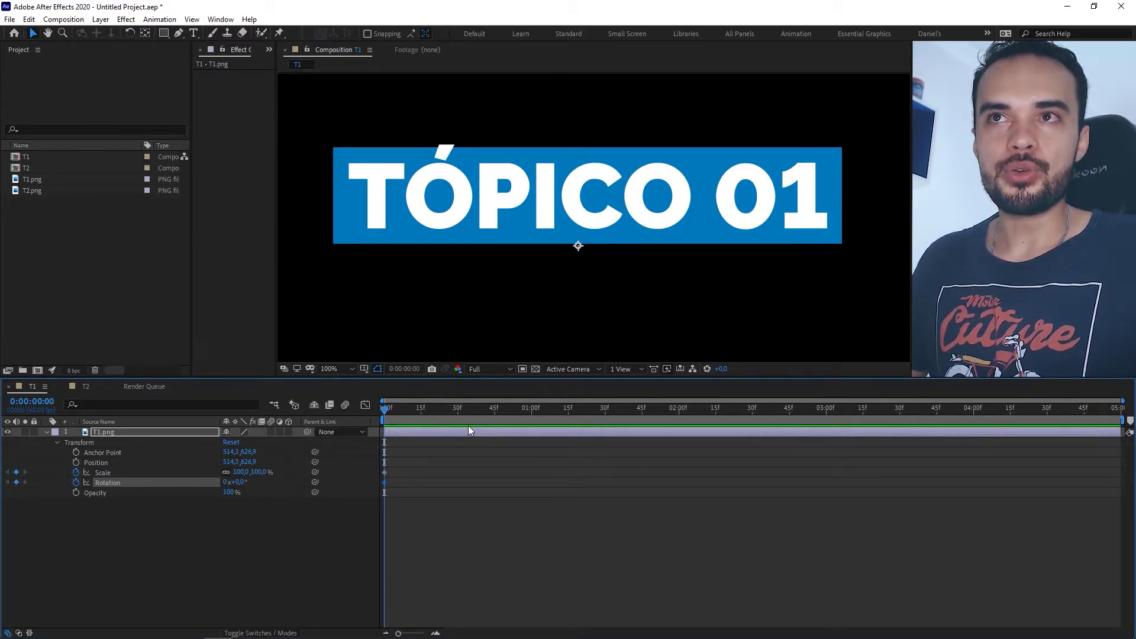
key(Page_Down)
key(Page_Up)
key(Page_Down)
key(Page_Up)
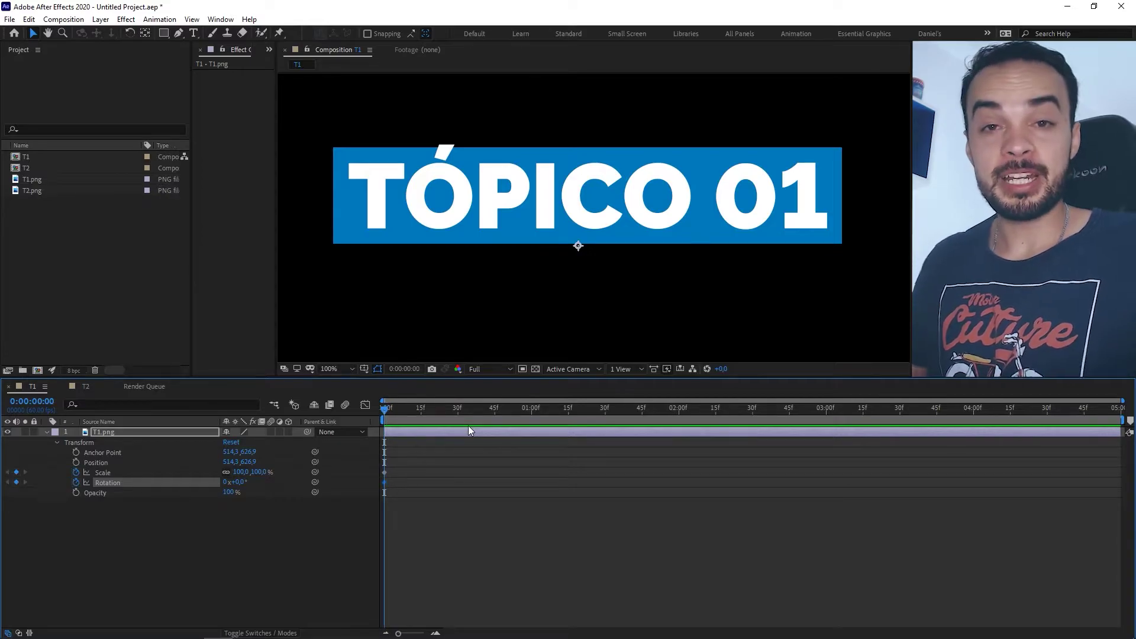
mouse_move(387, 408)
mouse_down()
mouse_move(466, 415)
mouse_move(374, 417)
mouse_up()
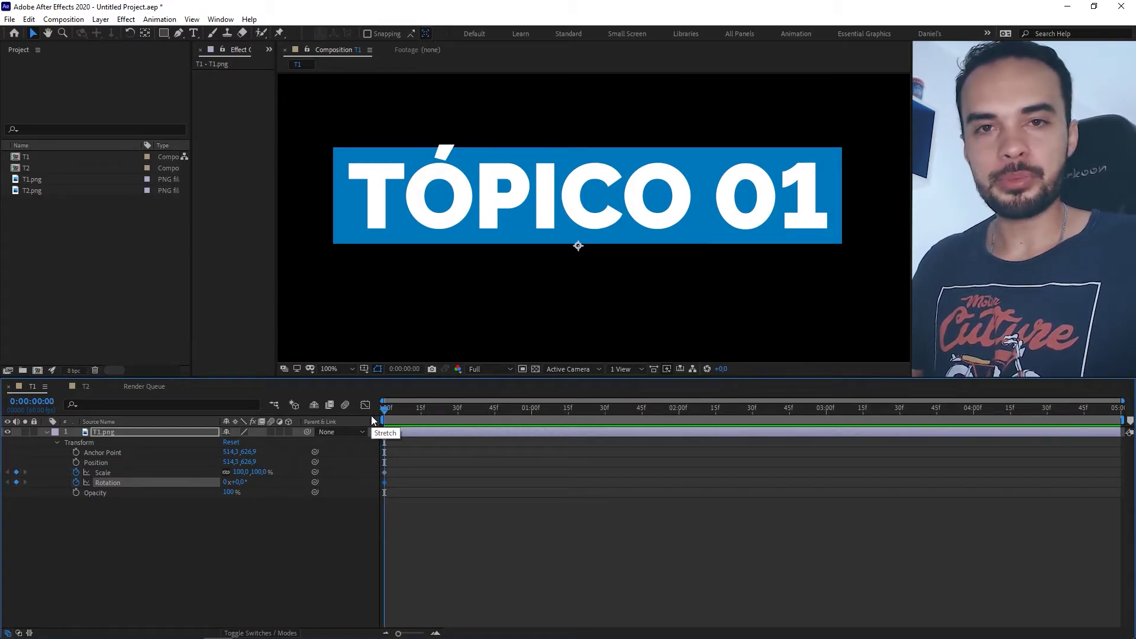
key(Page_Down)
key(Page_Down)
key(Page_Down)
key(Page_Down)
key(Page_Down)
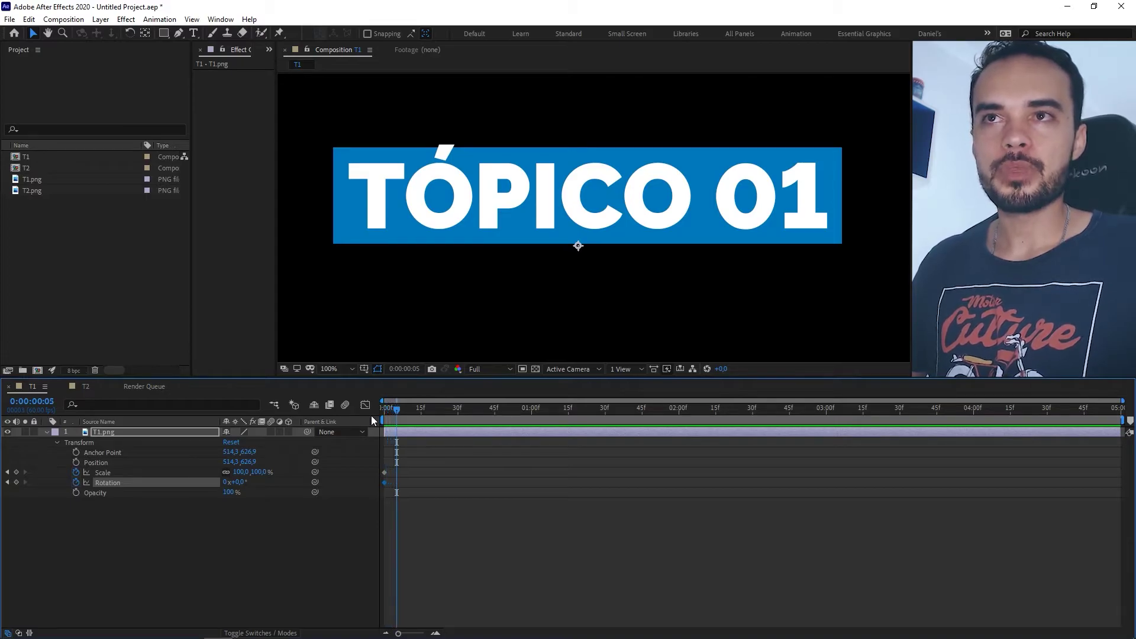
key(Page_Up)
key(Page_Up)
key(Page_Up)
key(Page_Up)
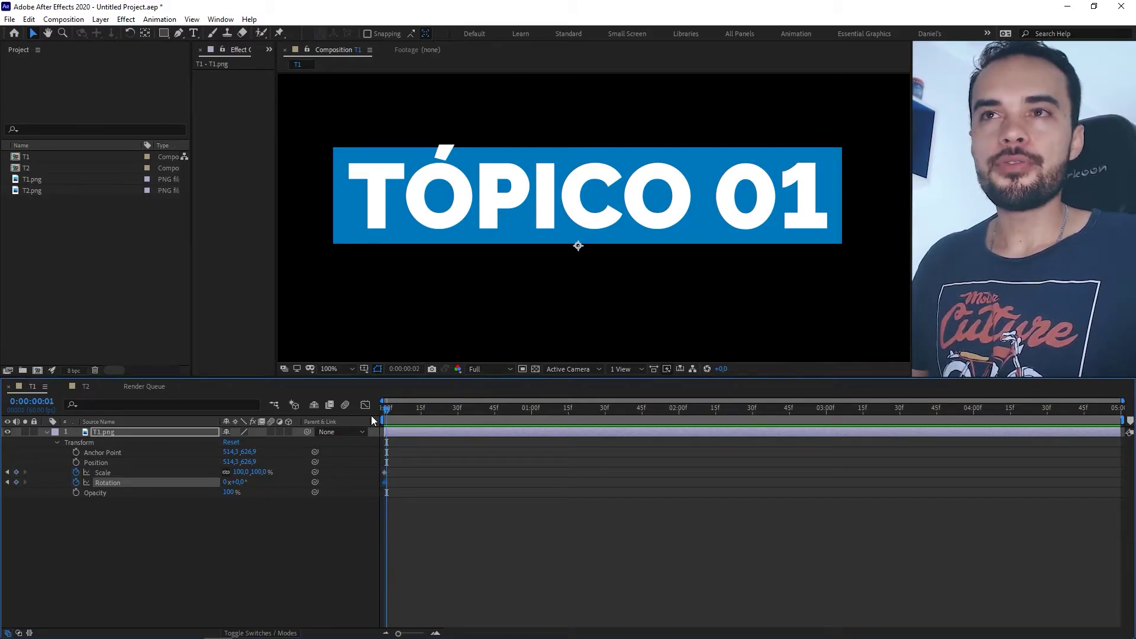
key(Page_Down)
key(Page_Down)
key(Page_Up)
key(Page_Up)
key(Page_Up)
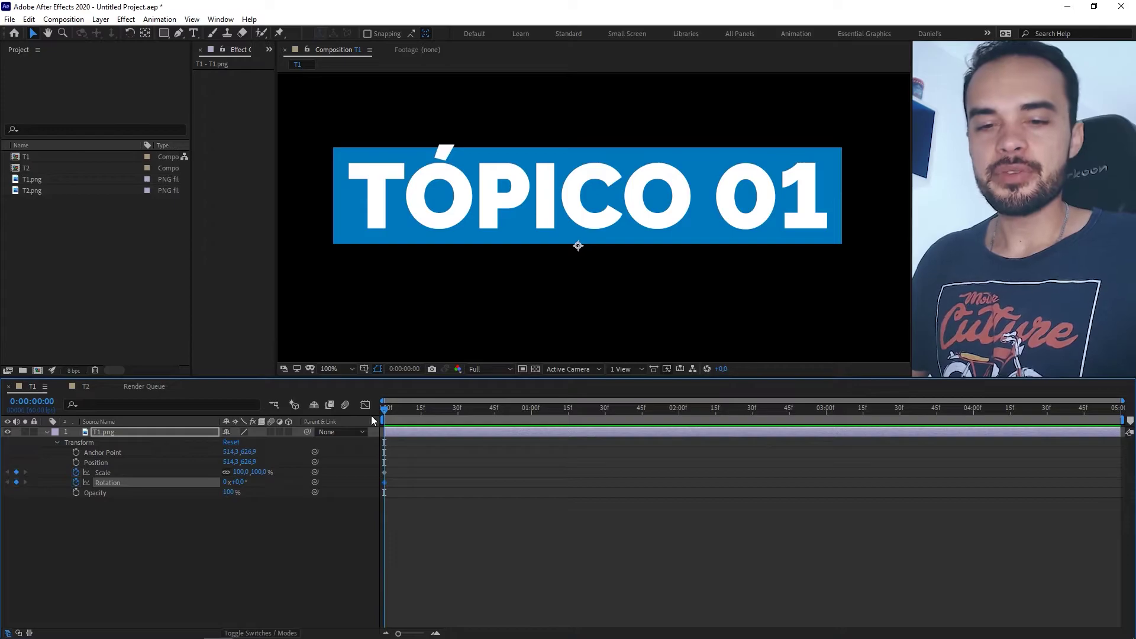
key(shift+Page_Down)
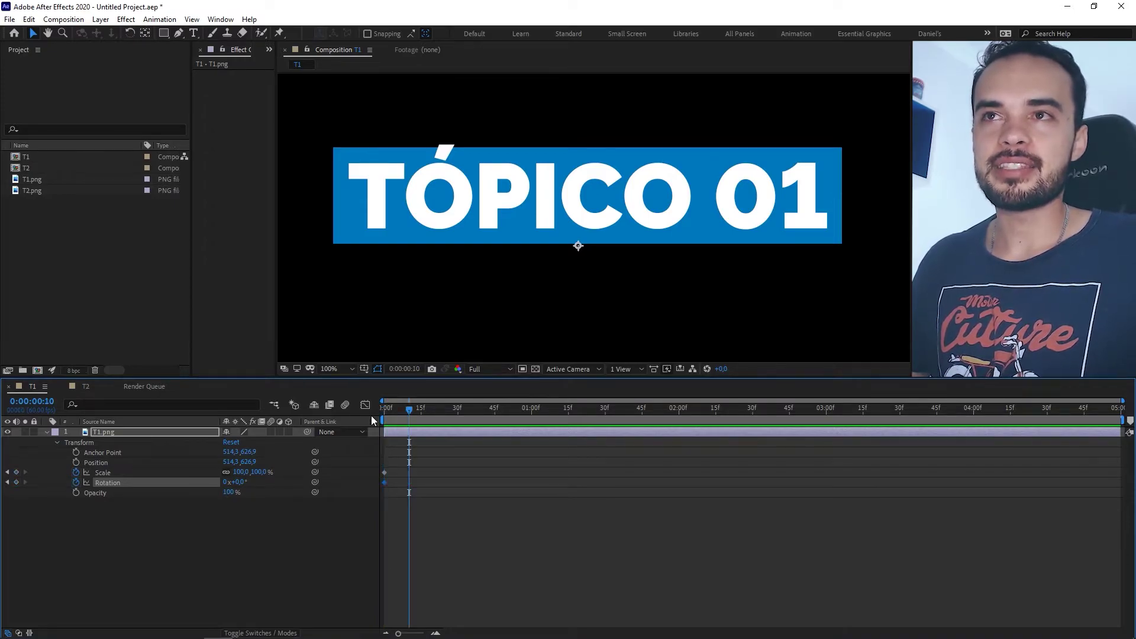
key(shift+Page_Up)
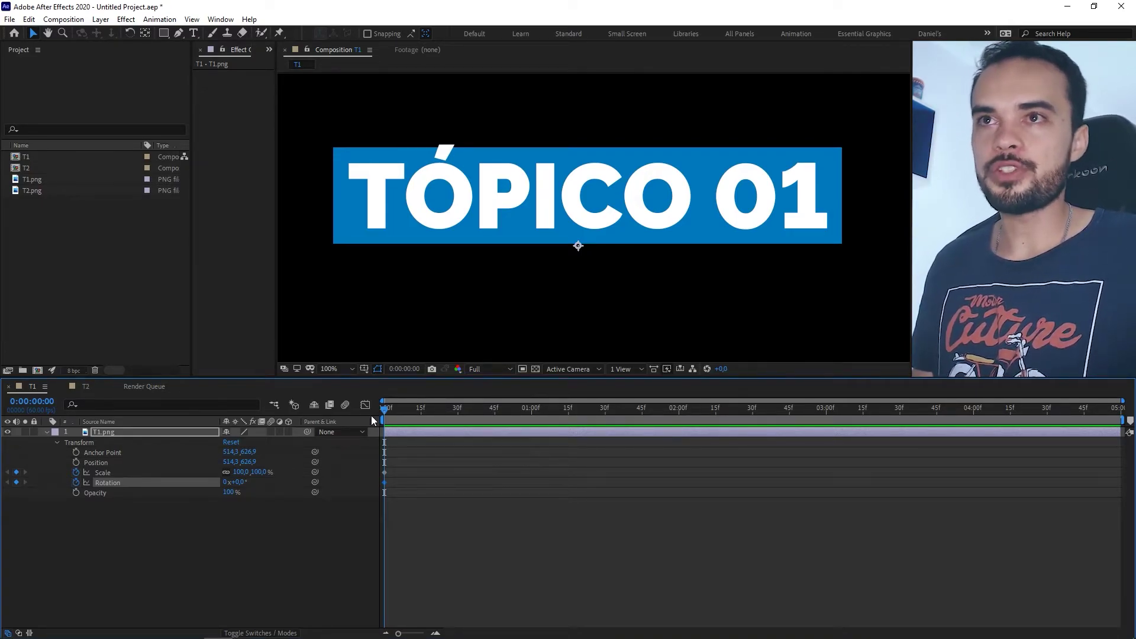
Step: Add Scale and Rotation keyframes on the T1.png layer at 0:00:00:30, keeping 100% and 0°
key(shift+Page_Down)
key(shift+Page_Down)
key(shift+Page_Down)
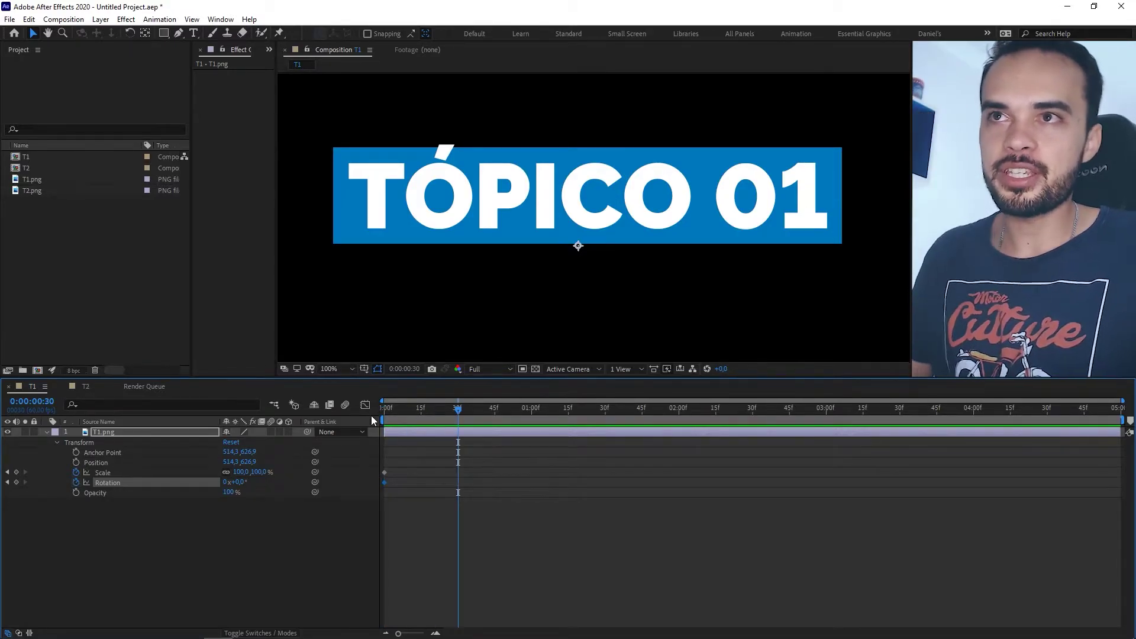
click(129, 548)
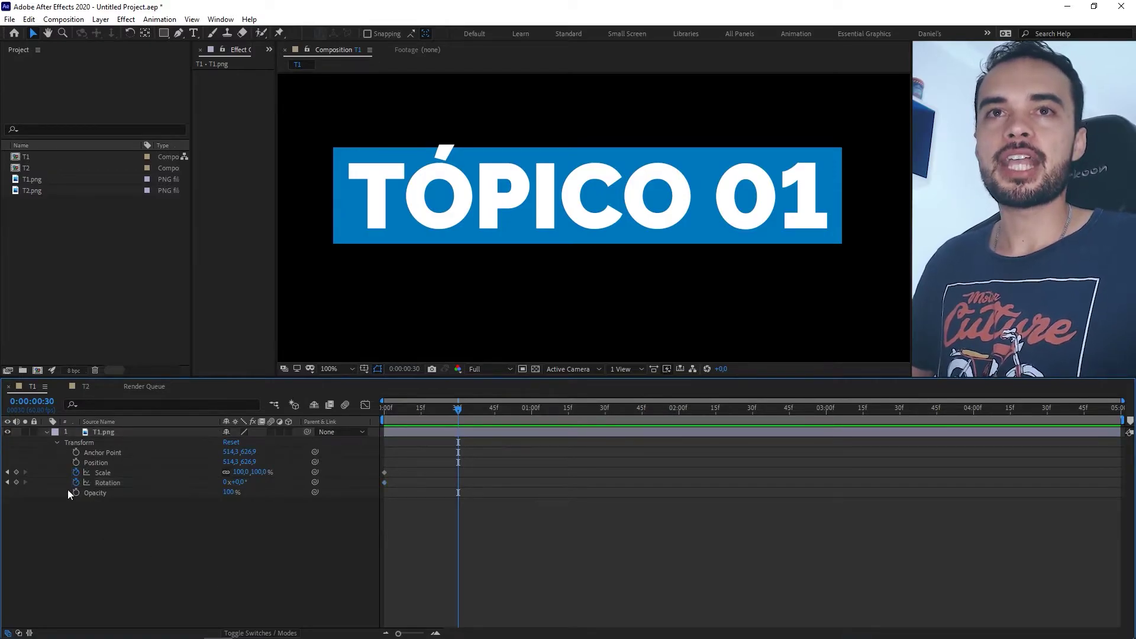
click(16, 472)
click(17, 482)
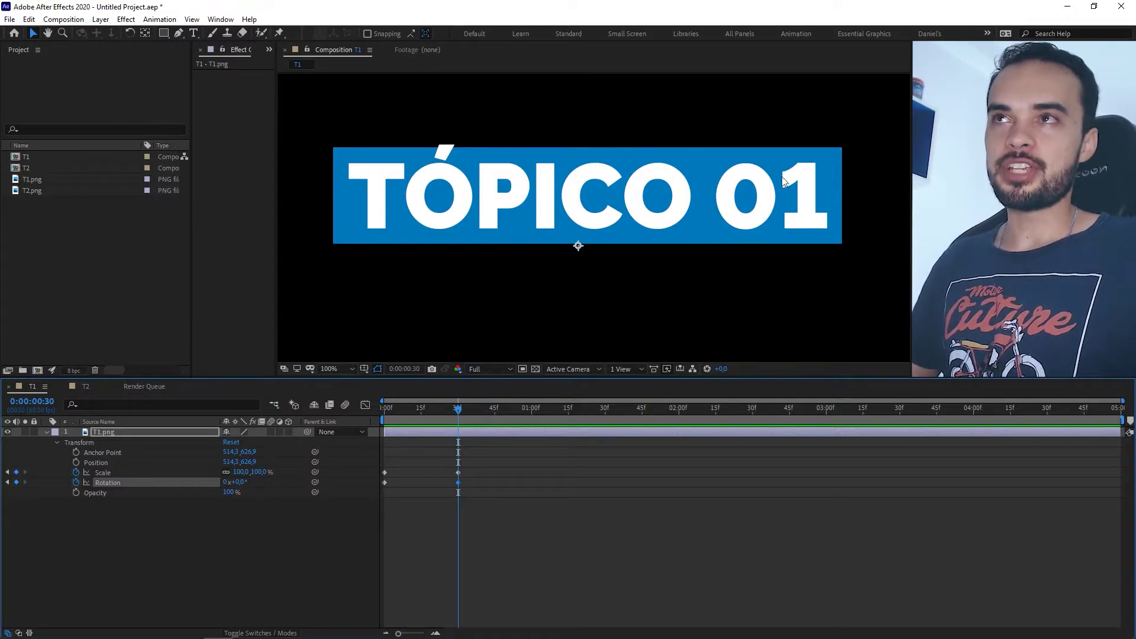
Step: Set the T1.png layer's starting keyframes at 0:00:00:00 to -11° Rotation and 0% Scale
drag(460, 411, 372, 420)
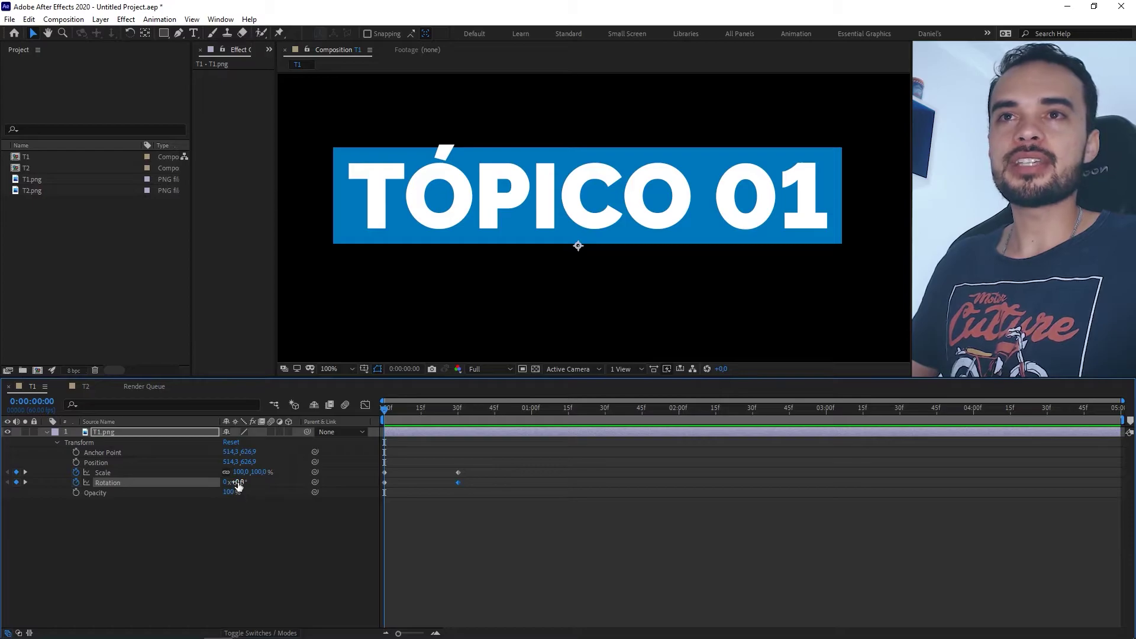
drag(237, 481, 230, 481)
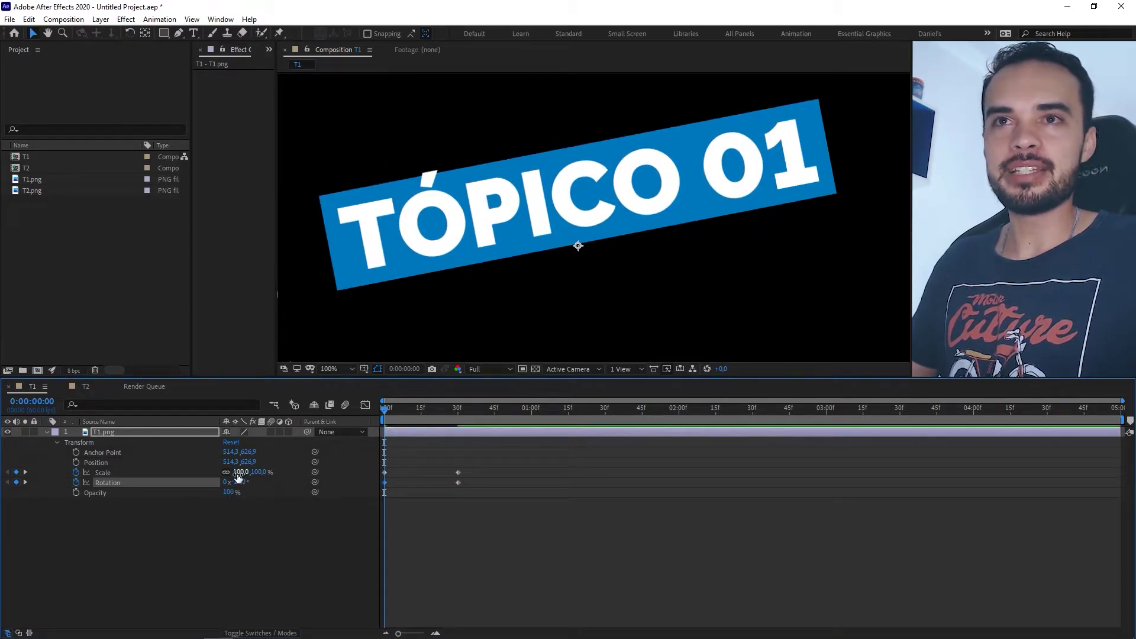
click(240, 472)
text(0)
key(Return)
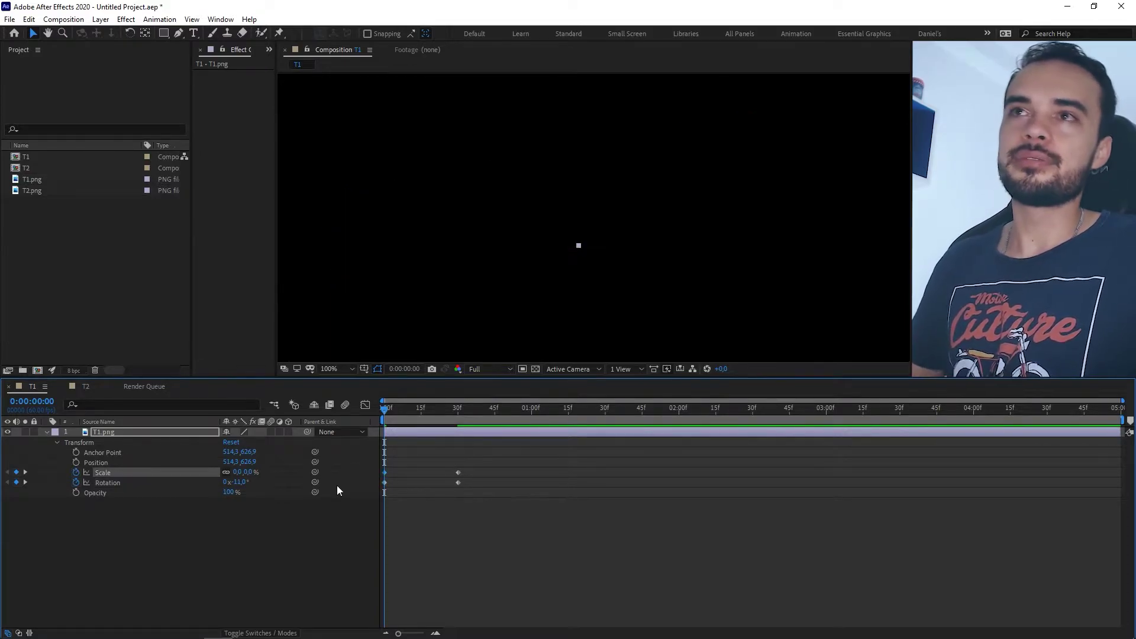
Step: Scrub and play the T1 title's scale and rotation entrance from the start of the composition
drag(384, 414, 472, 403)
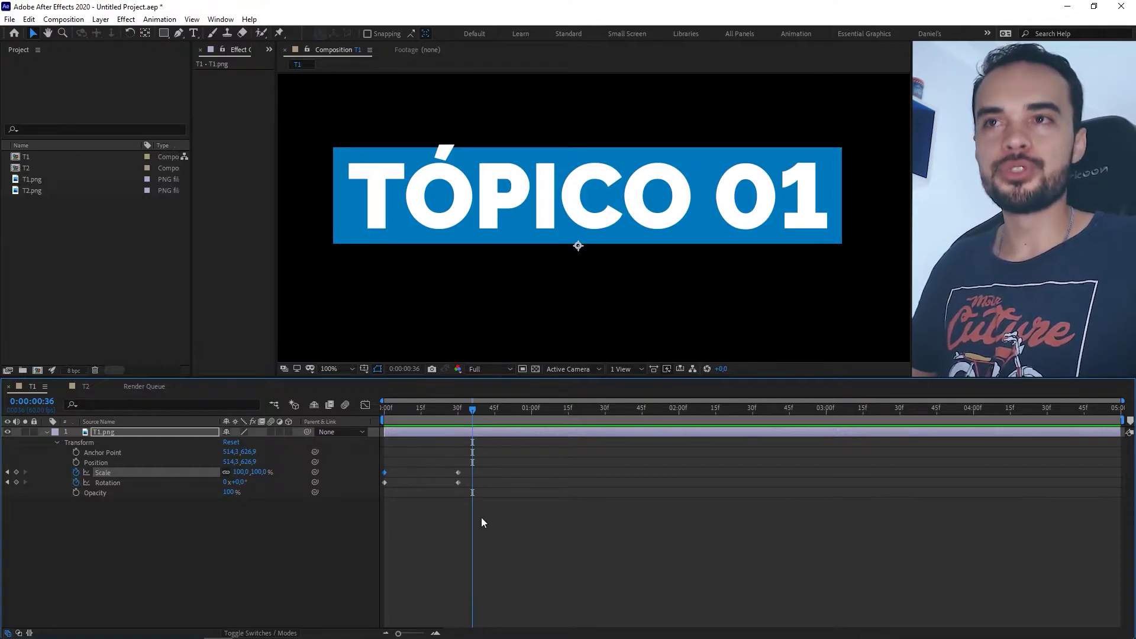
key(Home)
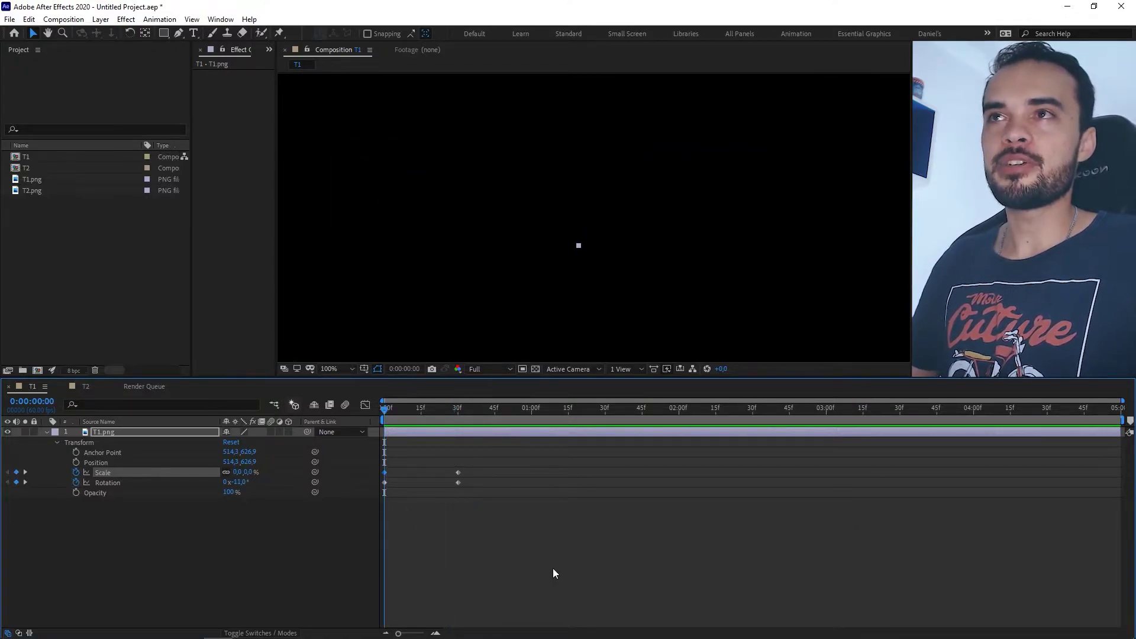
key(space)
key(space)
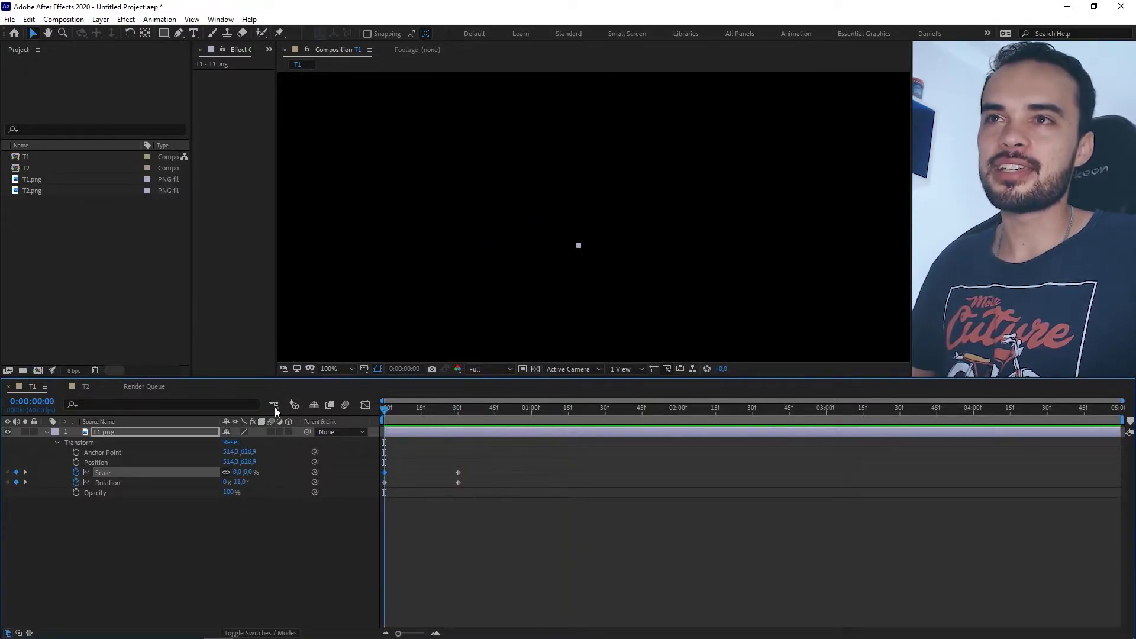
key(space)
drag(516, 409, 367, 495)
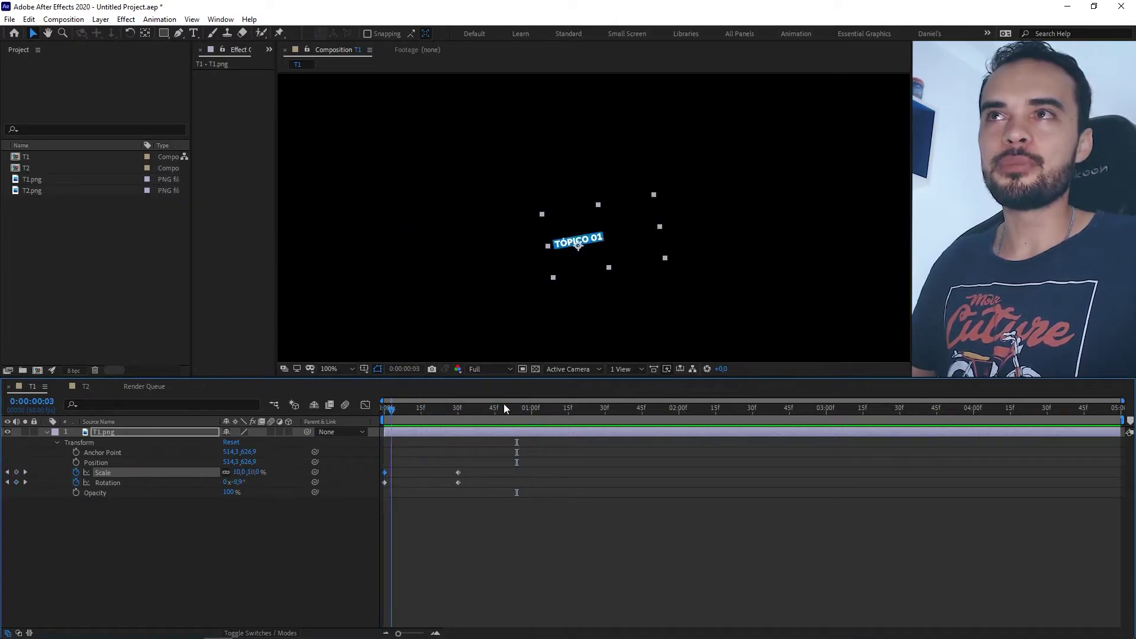
Step: Try Easy Ease on all the T1.png Scale and Rotation keyframes and locate the command among the keyframe assistants
click(476, 409)
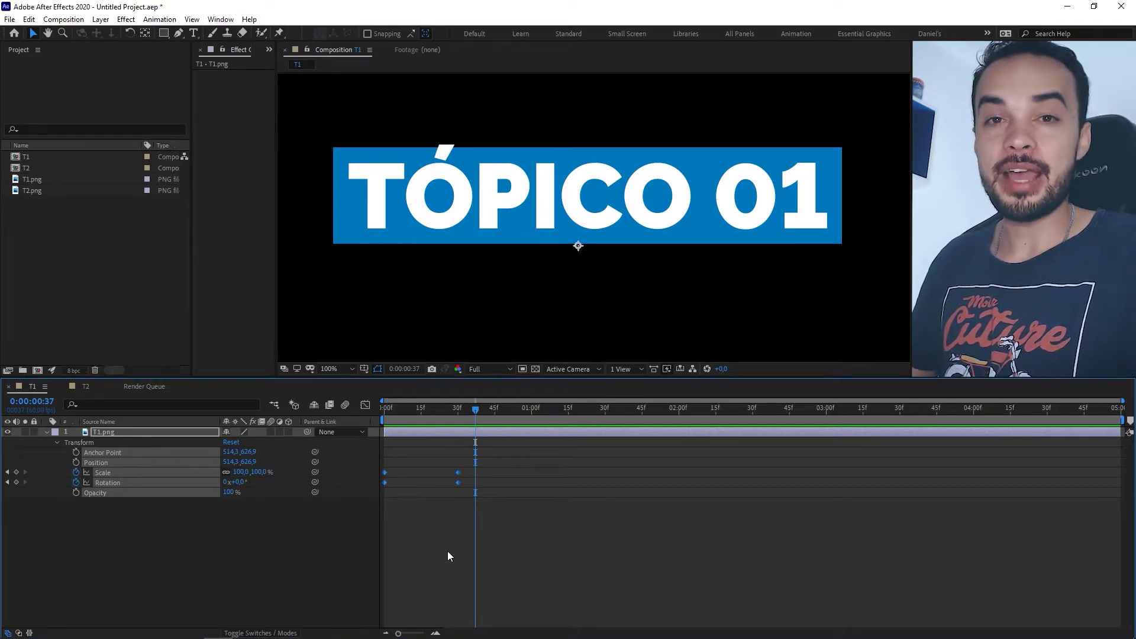
key(F9)
right_click(459, 482)
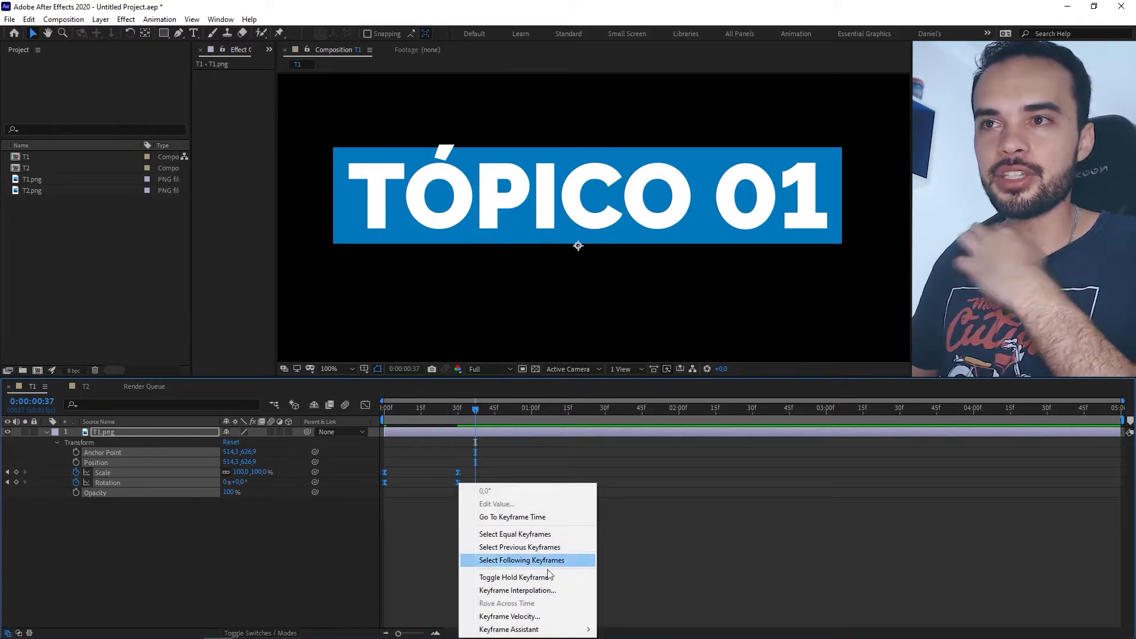
mouse_move(542, 631)
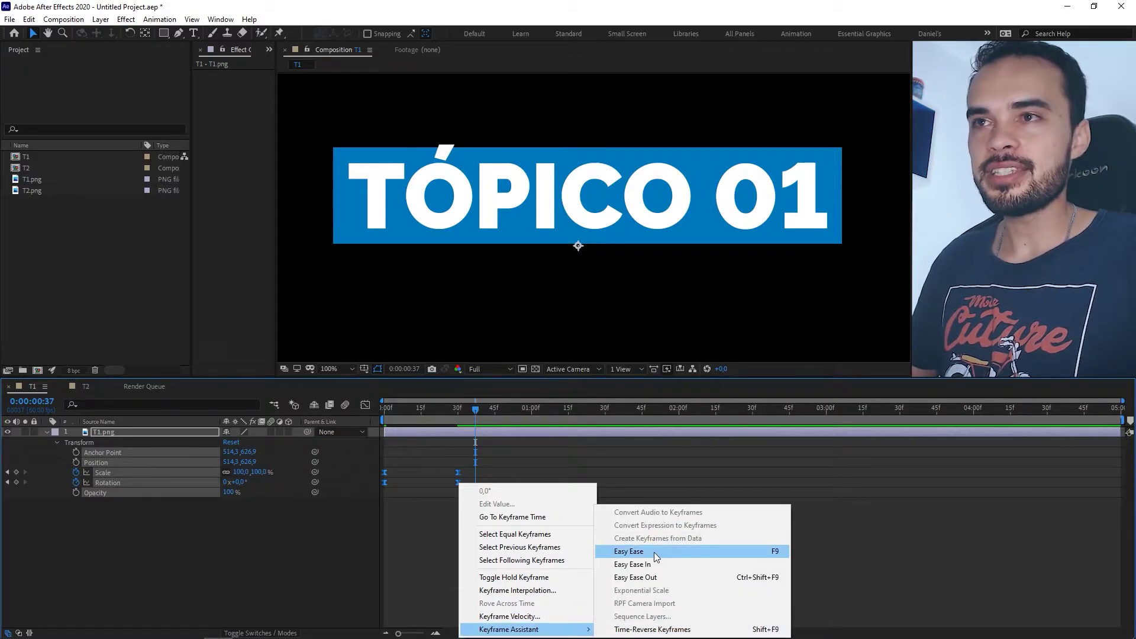
click(404, 528)
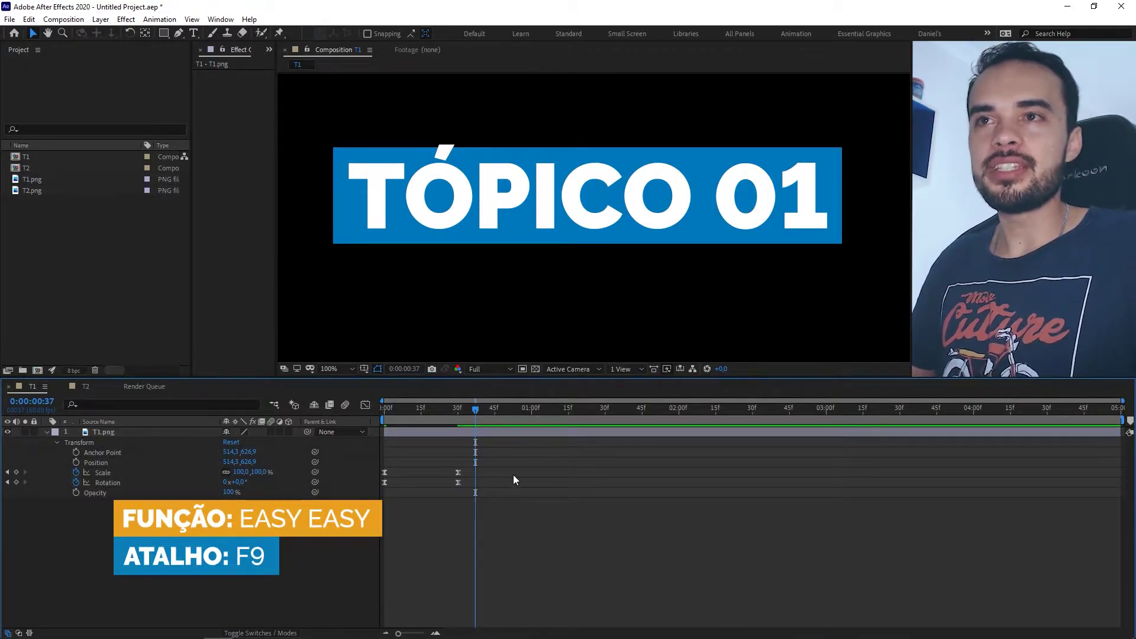
Step: Examine the linear Scale and Rotation keyframes as a speed graph in the Graph Editor while scrubbing the entrance
drag(536, 460, 385, 494)
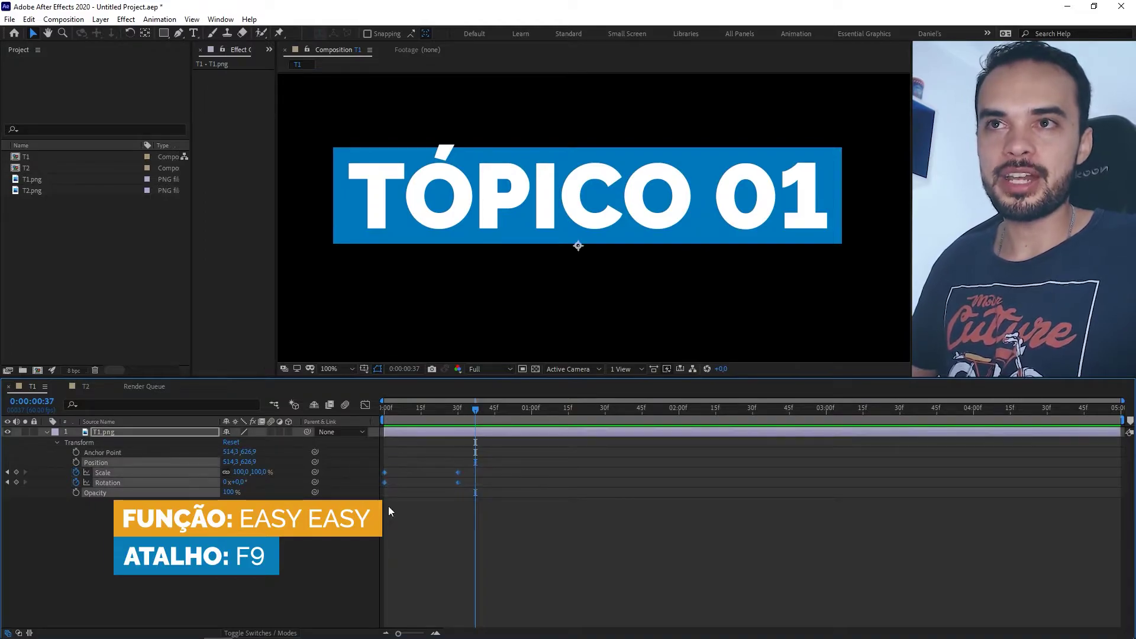
click(365, 405)
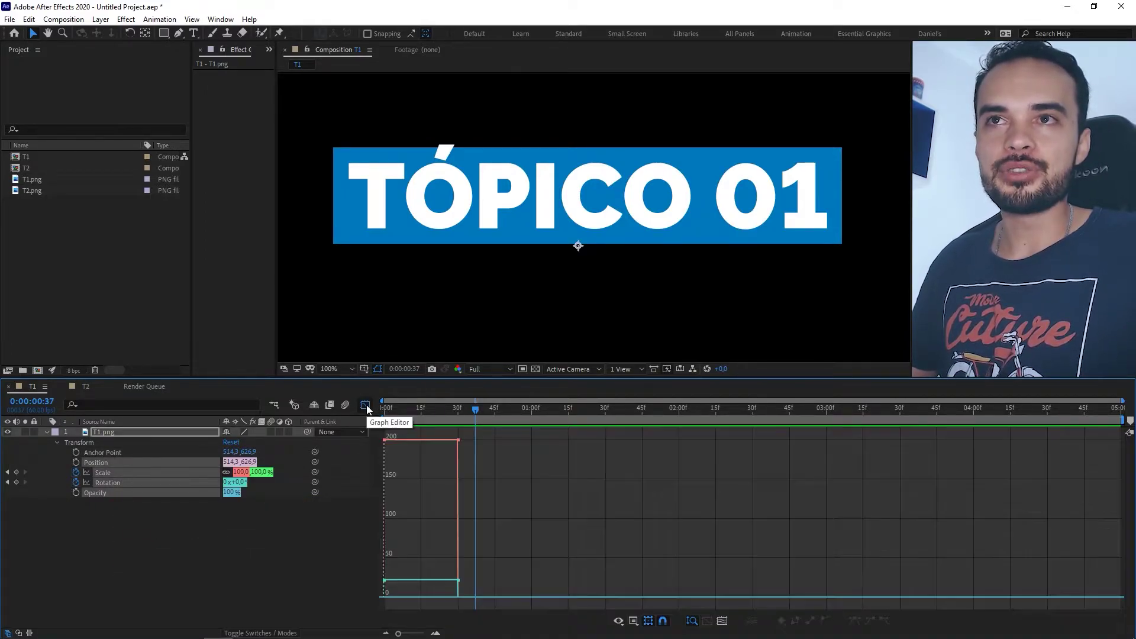
right_click(506, 474)
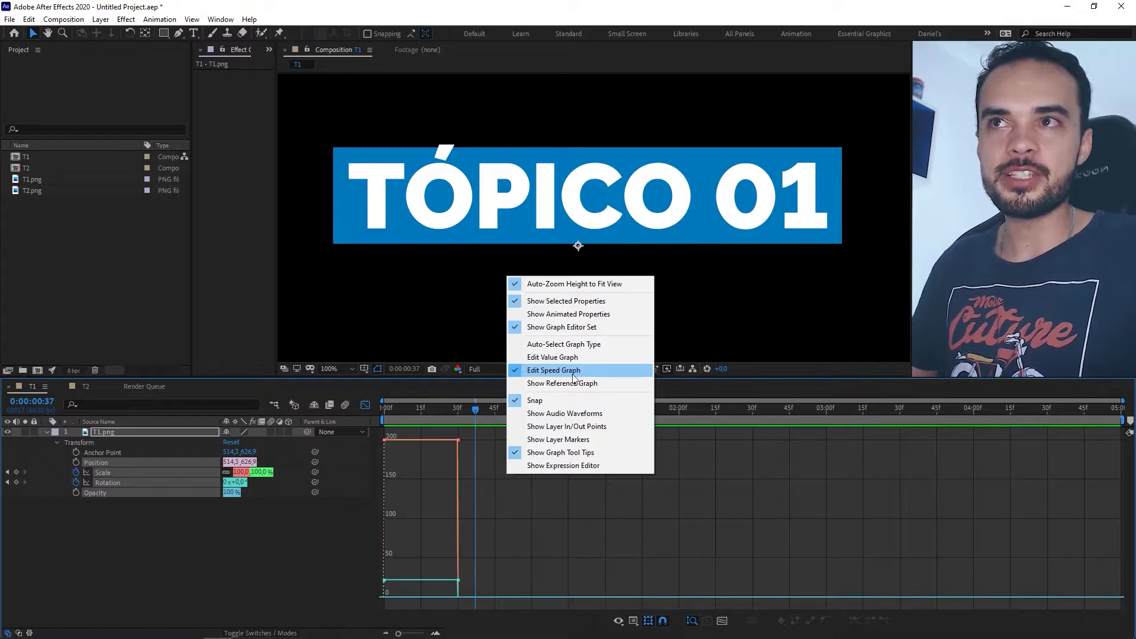
click(420, 408)
drag(420, 408, 470, 410)
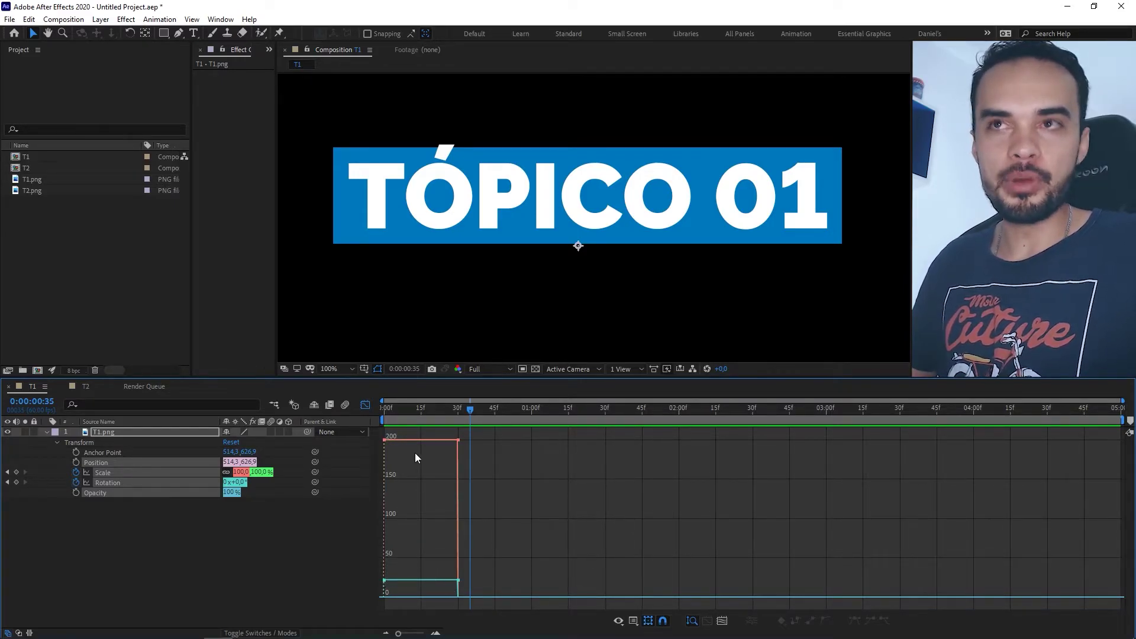
drag(406, 410, 445, 411)
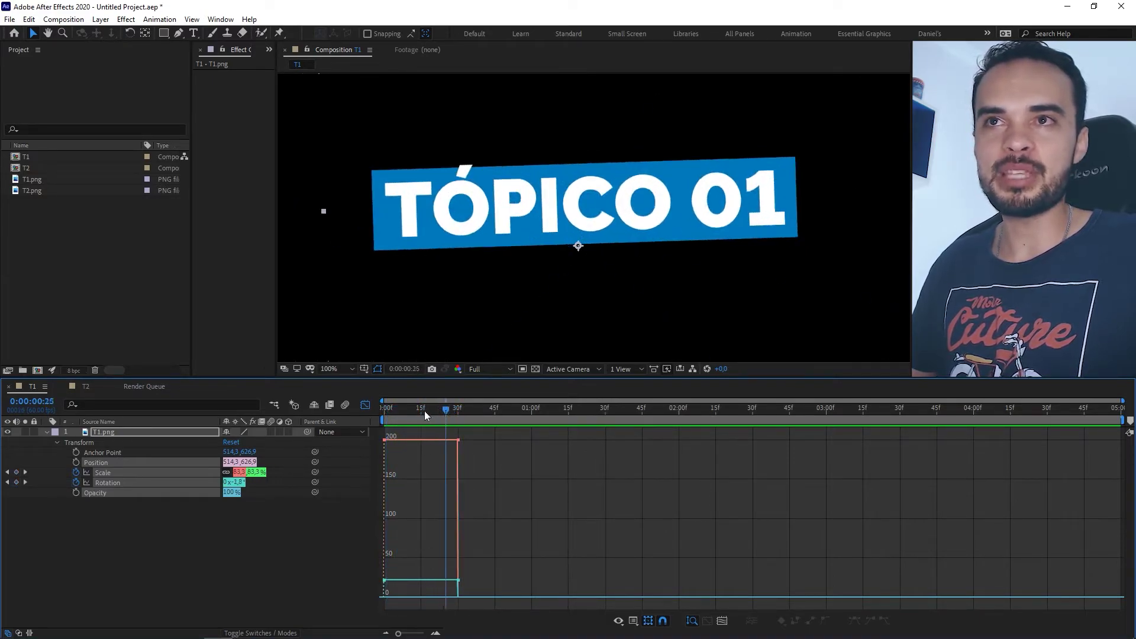
Step: Apply Easy Ease to all T1.png Scale and Rotation keyframes and show their speed curves in the Graph Editor
click(366, 404)
drag(487, 463, 383, 488)
key(F9)
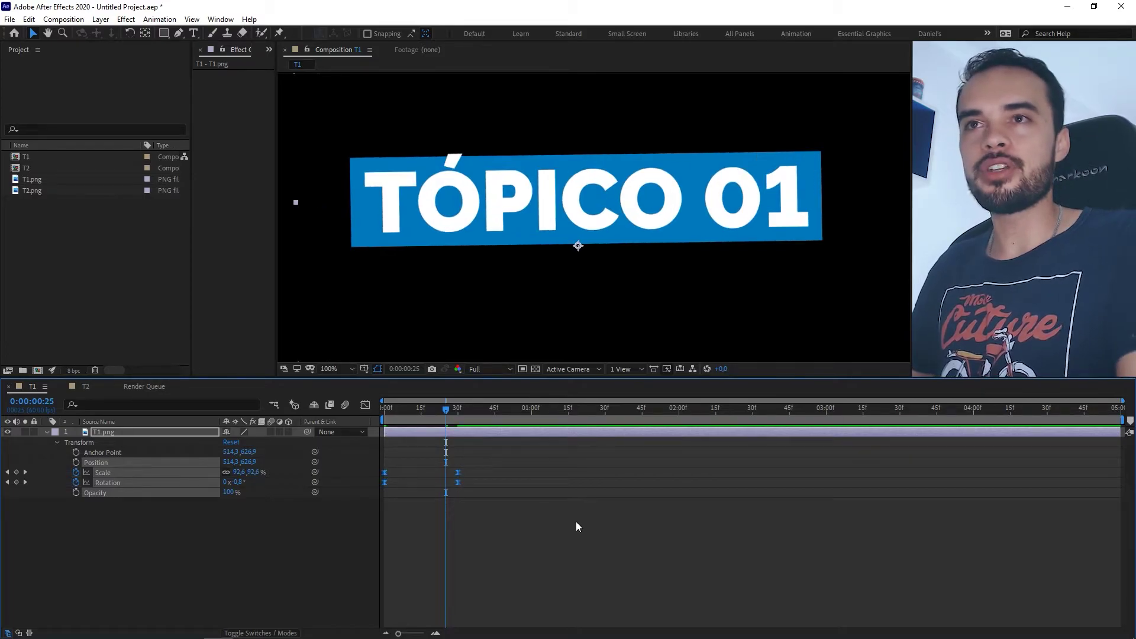
click(365, 405)
Step: Play and scrub the eased T1 entrance while comparing its motion with the speed curves
drag(394, 411, 352, 403)
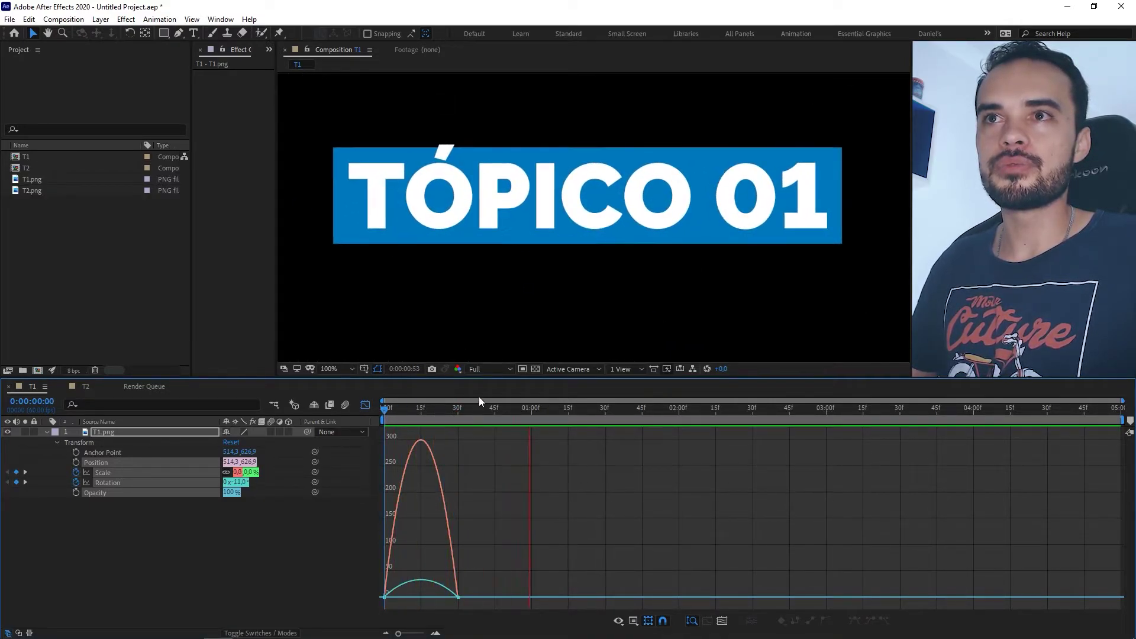
drag(449, 407, 383, 409)
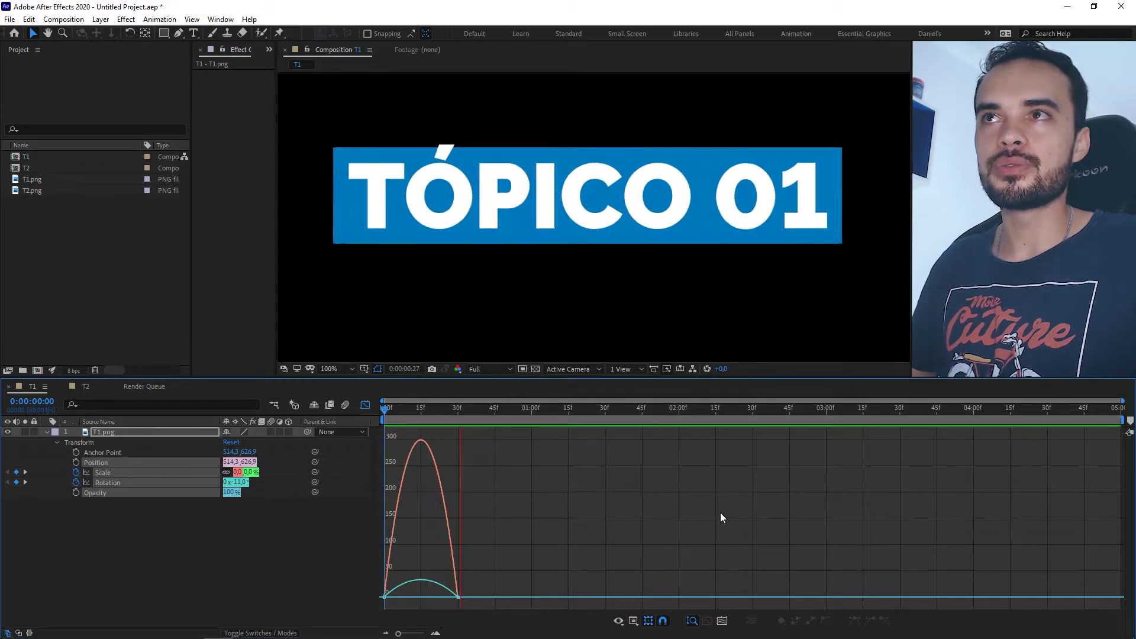
key(space)
key(space)
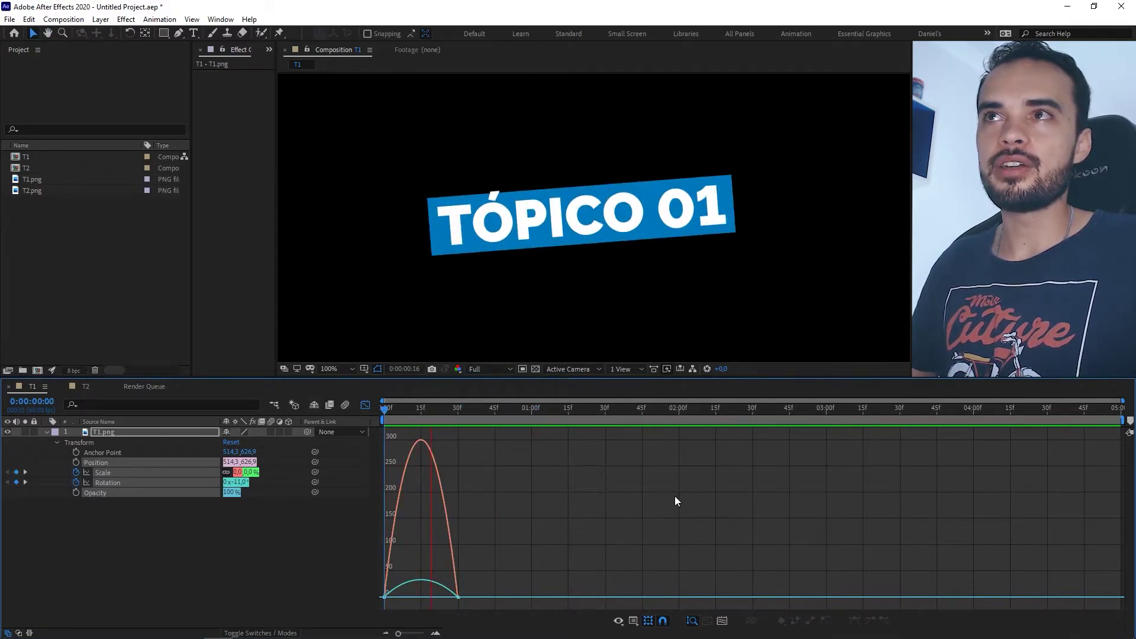
drag(456, 408, 461, 407)
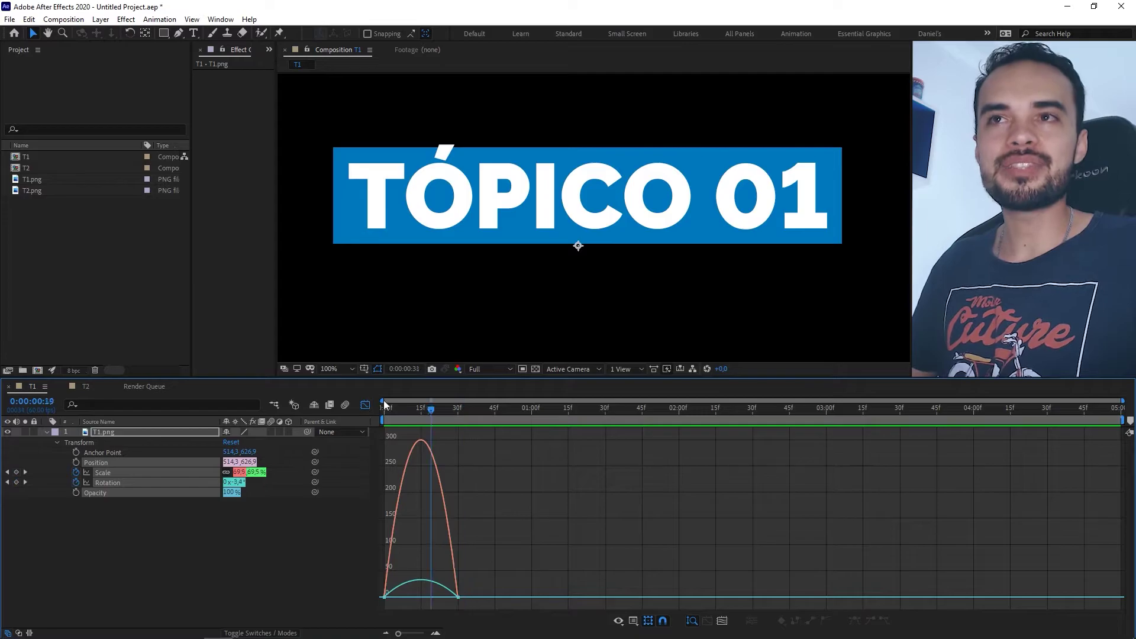
drag(383, 400, 498, 410)
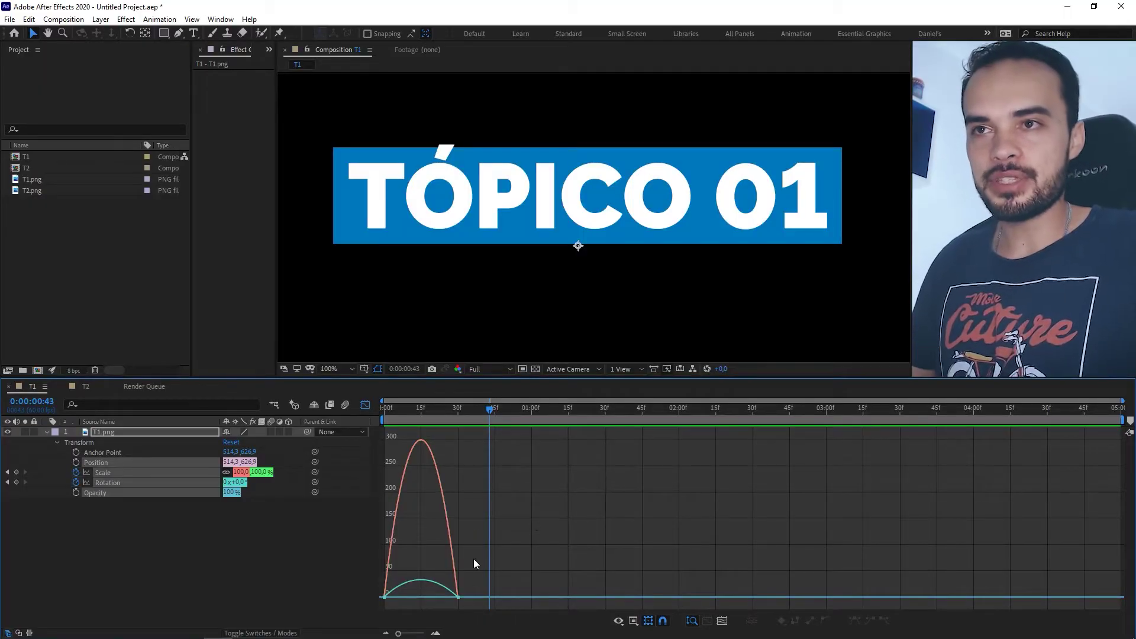
Step: Reshape the Scale and Rotation speed curves to peak at the start and slow gradually into the end keyframes, and preview the motion
drag(550, 561, 378, 594)
drag(447, 592, 420, 595)
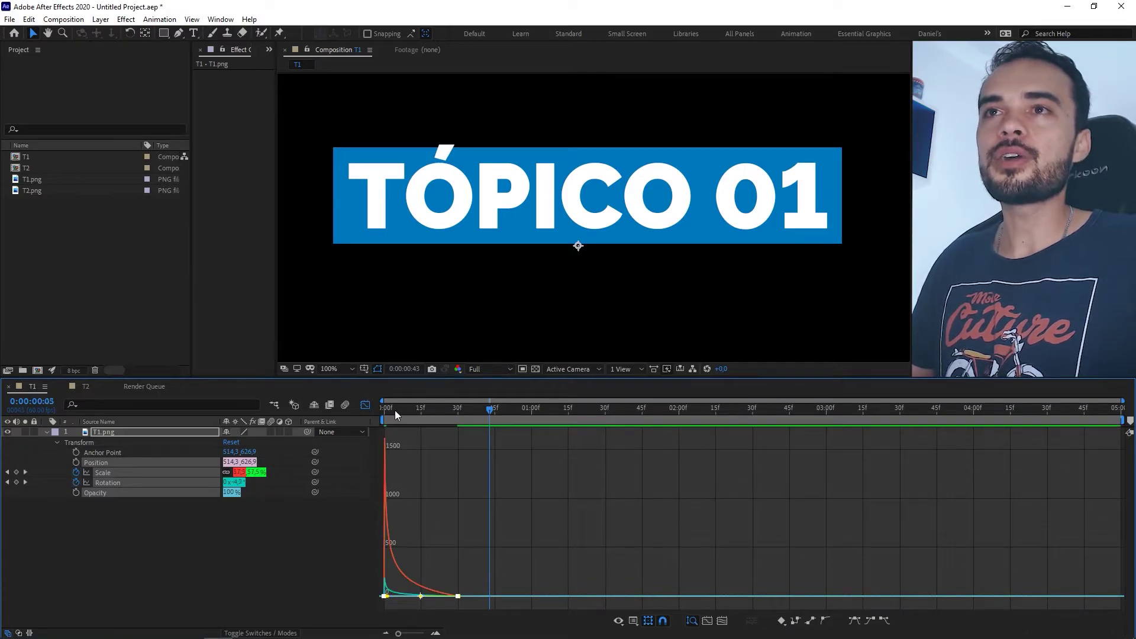
mouse_move(383, 409)
mouse_down()
mouse_move(461, 412)
mouse_move(364, 408)
mouse_up()
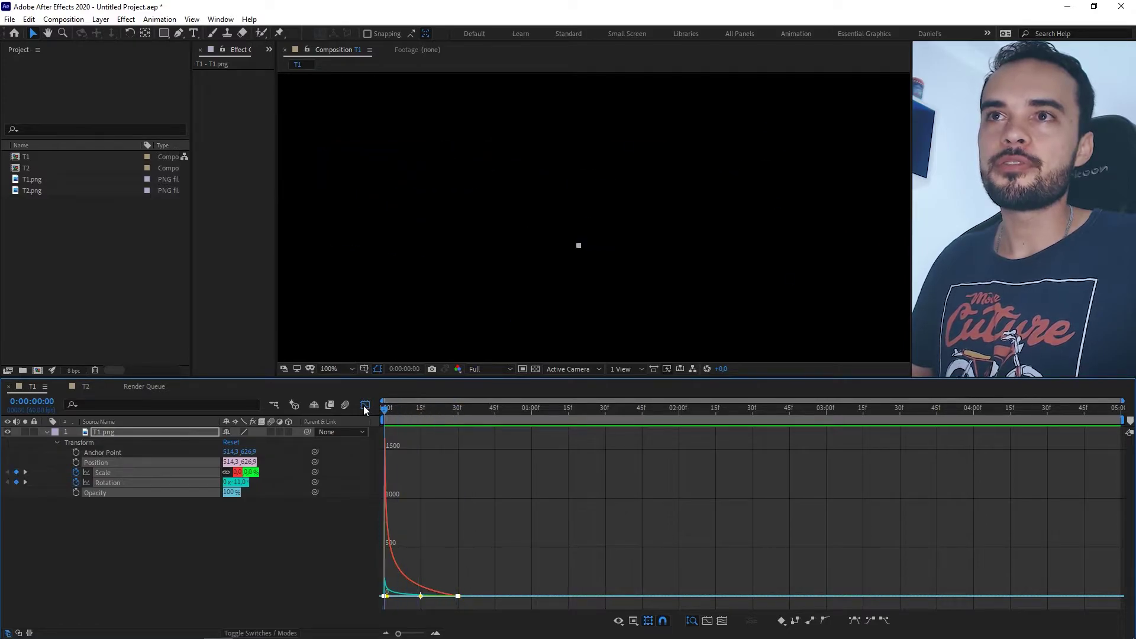
key(space)
key(space)
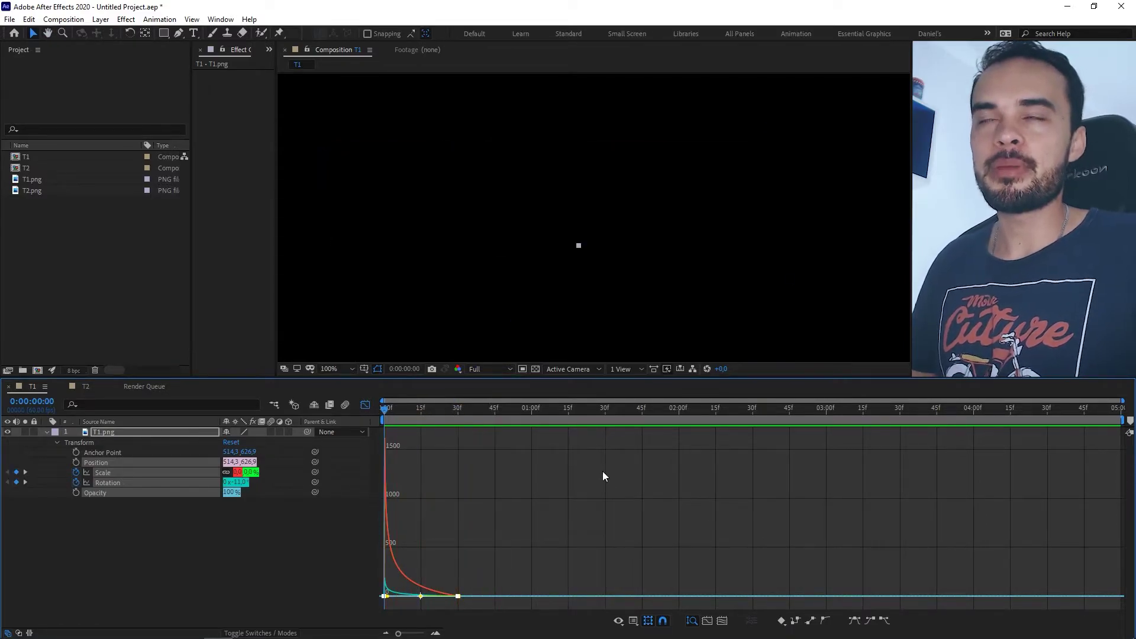
key(space)
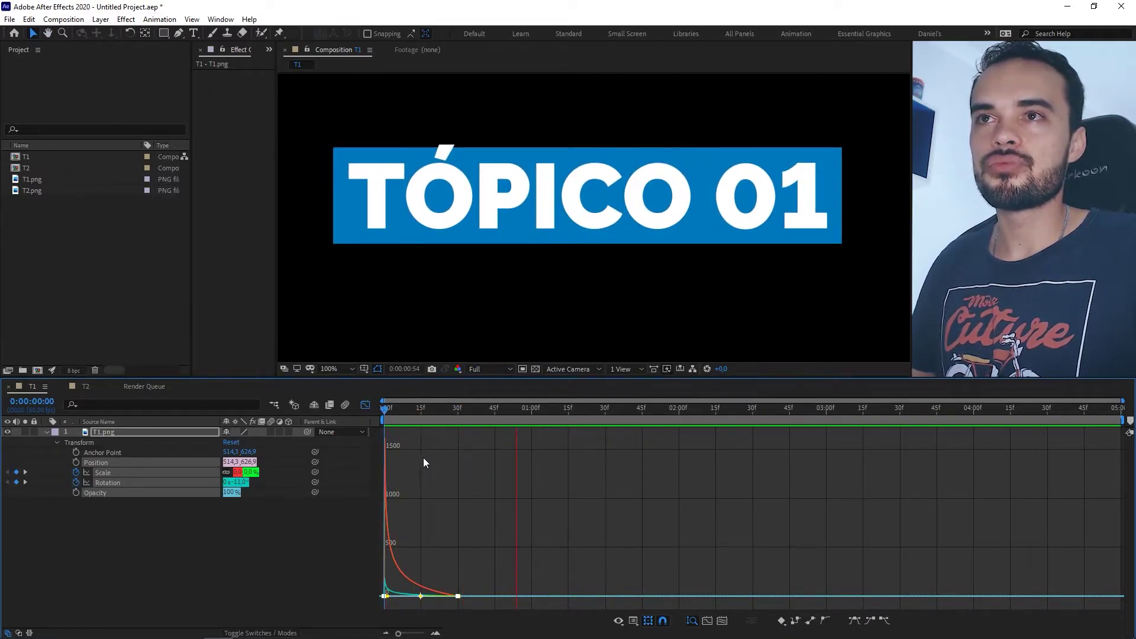
key(space)
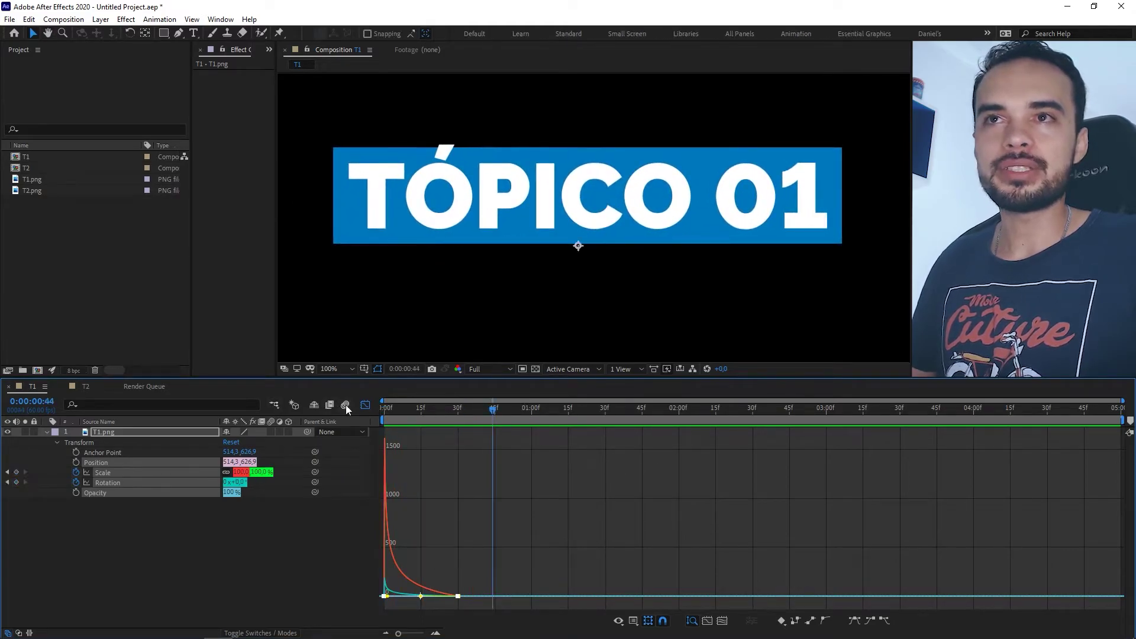
Step: Leave the Graph Editor, move the playhead to 0:00:01:07 and select the Scale and Rotation keyframes at 0:00:00:30
click(365, 405)
drag(530, 450, 434, 491)
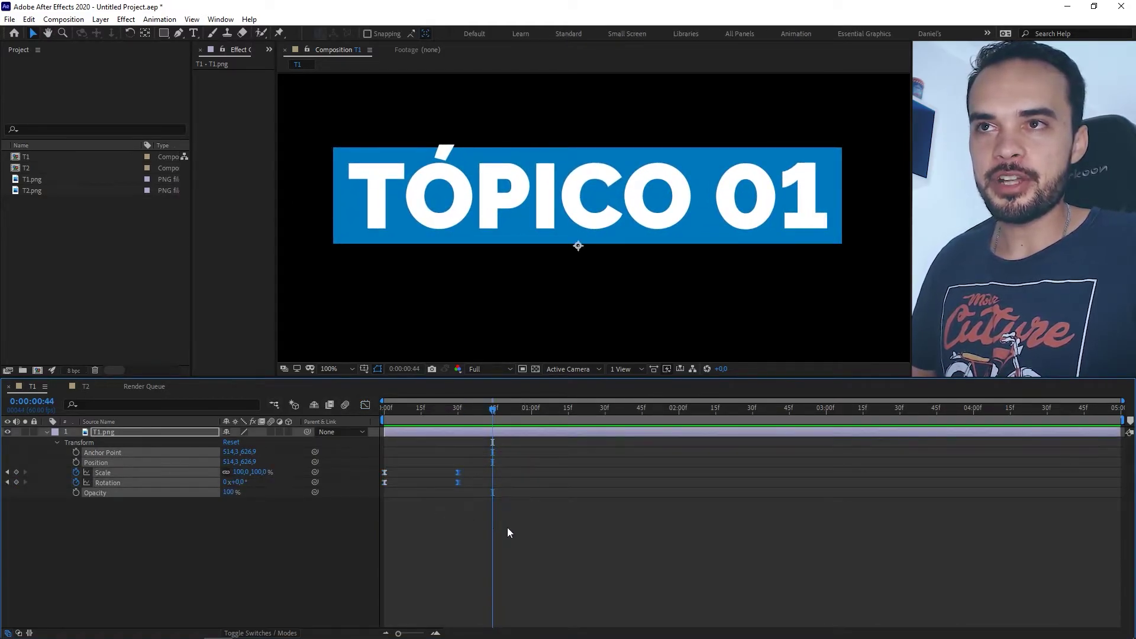
click(525, 409)
mouse_move(530, 414)
mouse_down()
mouse_move(488, 411)
mouse_move(549, 421)
mouse_up()
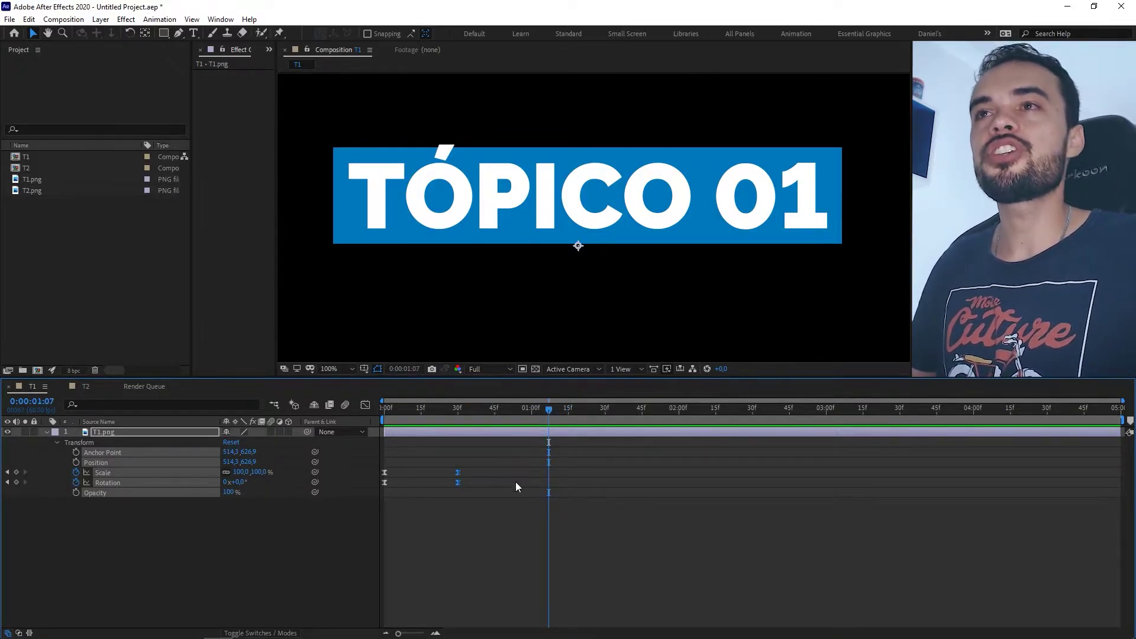
drag(477, 534, 449, 469)
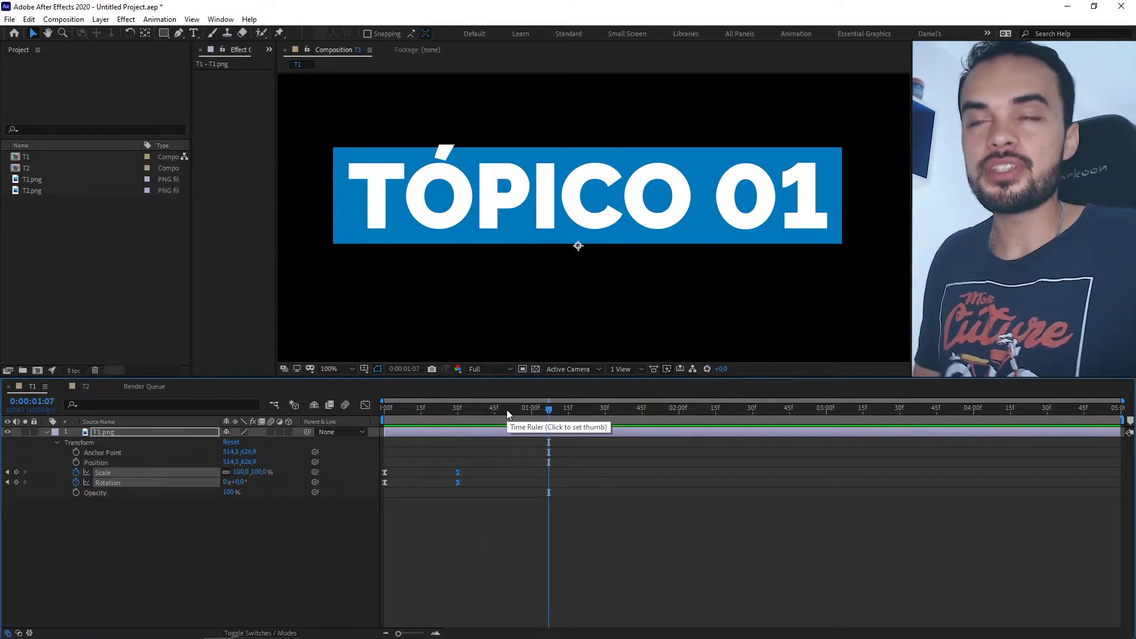
Step: Step the T1 playhead forward and back through single frames, stopping at 0:00:01:03
key(Page_Down)
key(Page_Down)
key(Page_Down)
key(Page_Down)
key(Page_Up)
key(Page_Up)
key(Page_Up)
key(Page_Up)
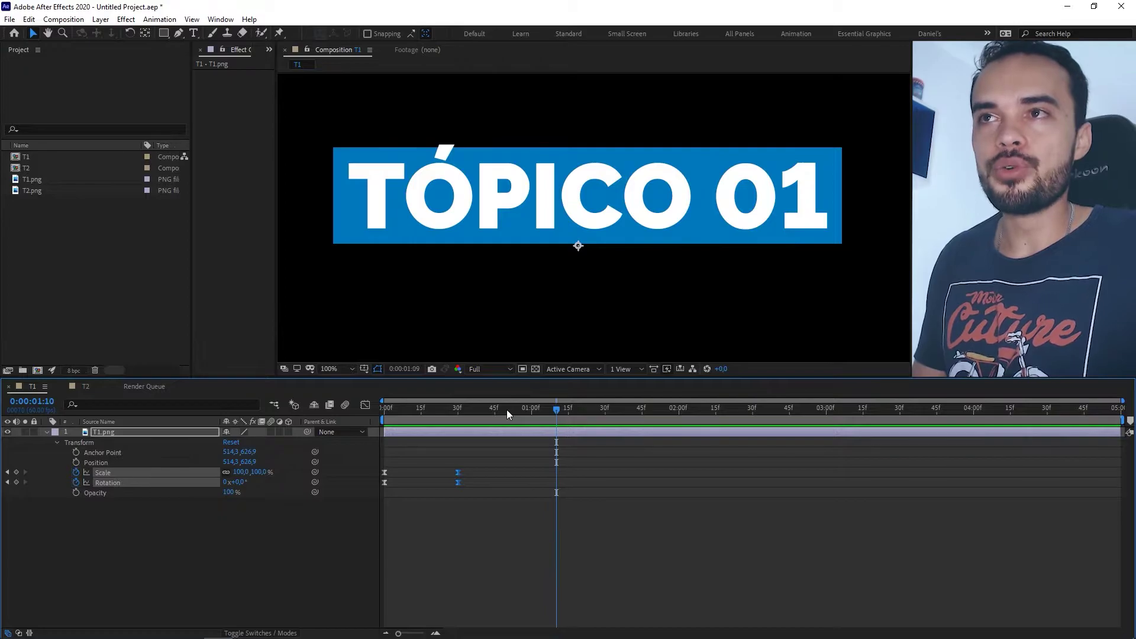
key(Page_Up)
key(Page_Up)
key(Page_Up)
key(Page_Up)
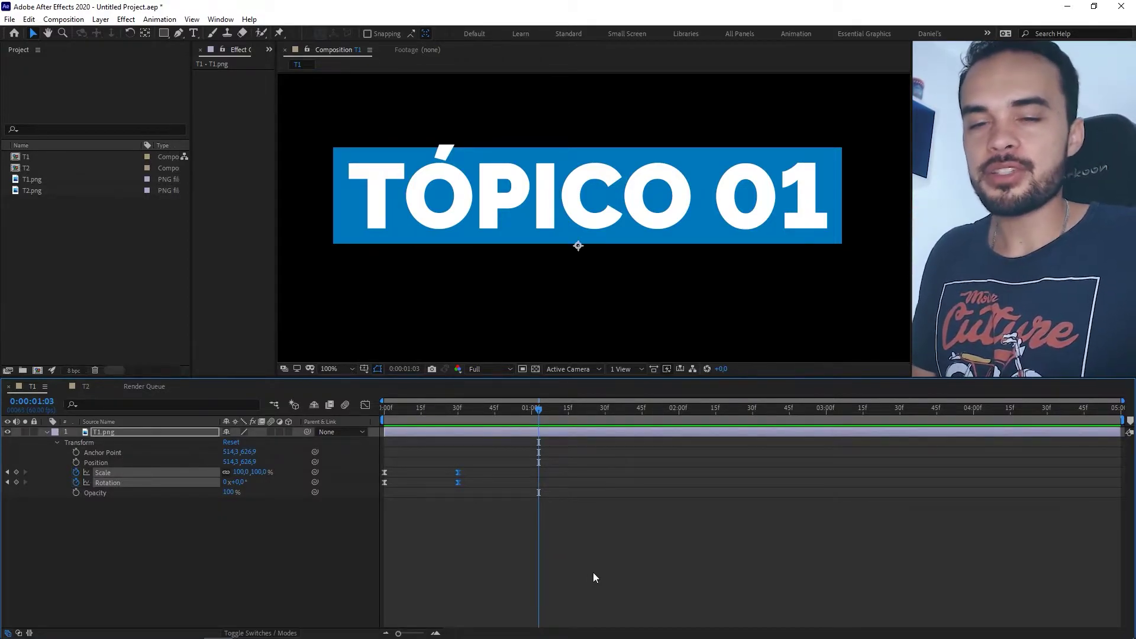
Step: Step the T1 playhead forward and back through single frames, stopping at 0:00:01:01
key(Page_Down)
key(Page_Down)
key(Page_Down)
key(Page_Down)
key(Page_Down)
key(Page_Up)
key(Page_Up)
key(Page_Up)
key(Page_Up)
key(Page_Up)
key(Page_Up)
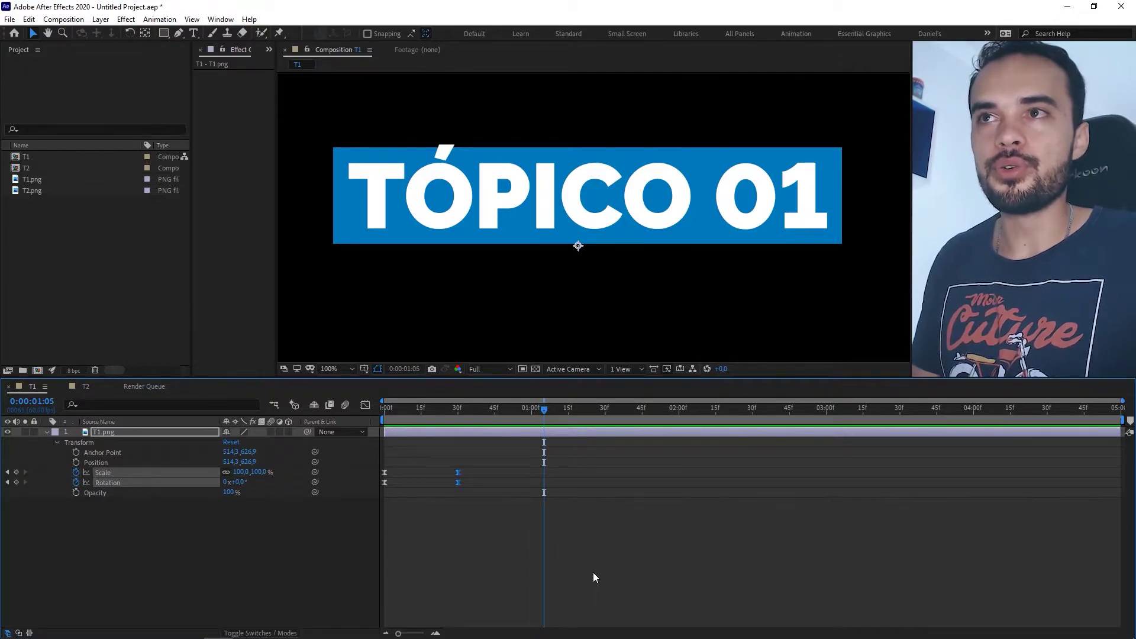
key(Page_Up)
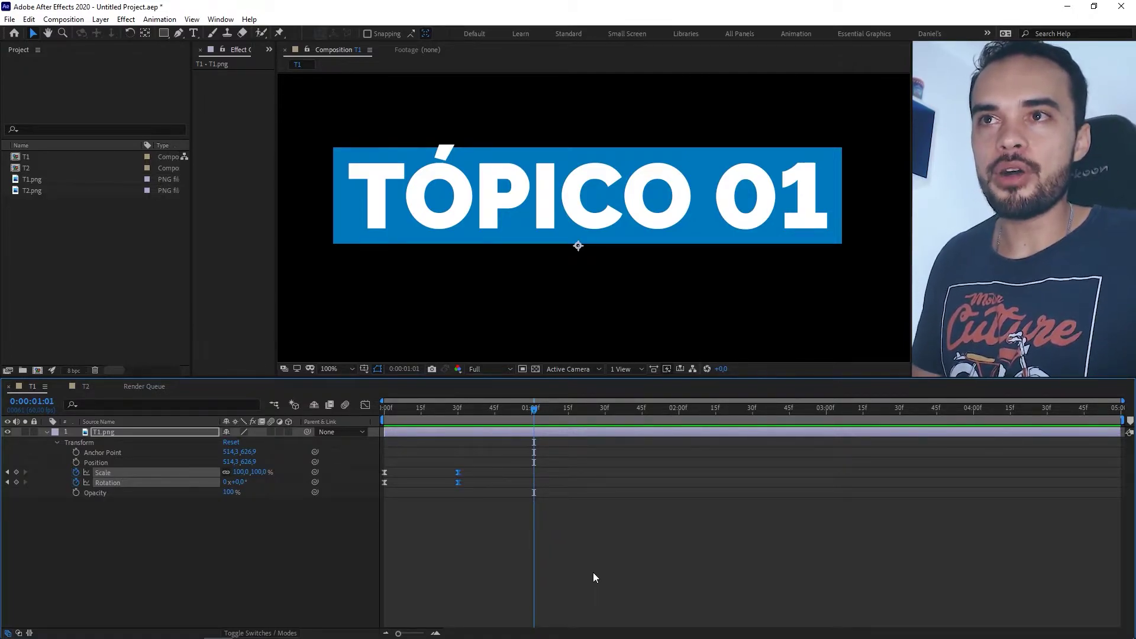
Step: Shift the selected Scale and Rotation end keyframes to about 0:00:00:50, lengthening the T1 entrance, and deselect them
key(alt+Right)
key(alt+Right)
key(alt+Left)
key(alt+Left)
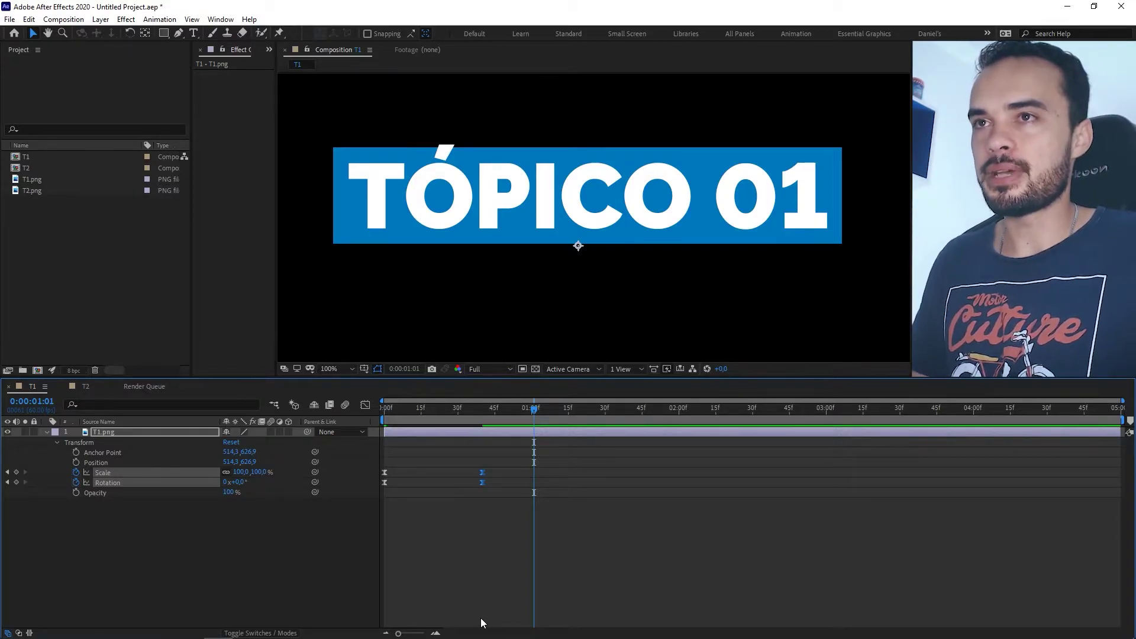
click(482, 577)
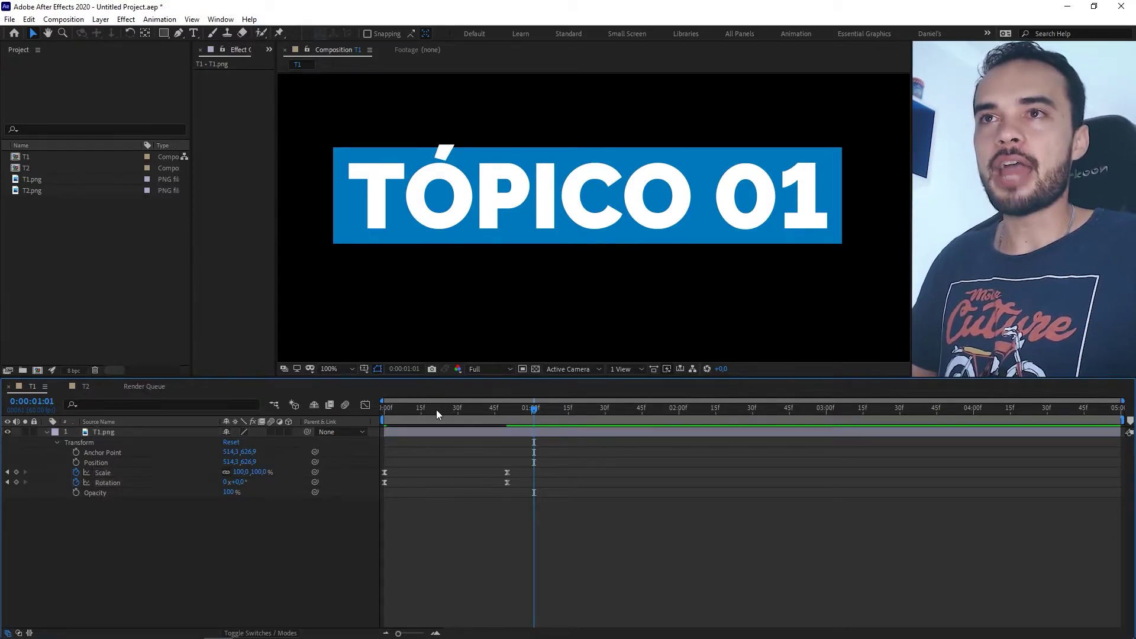
Step: Play the lengthened T1 entrance several times from 0:00:00:00 to judge its timing
drag(437, 409, 275, 420)
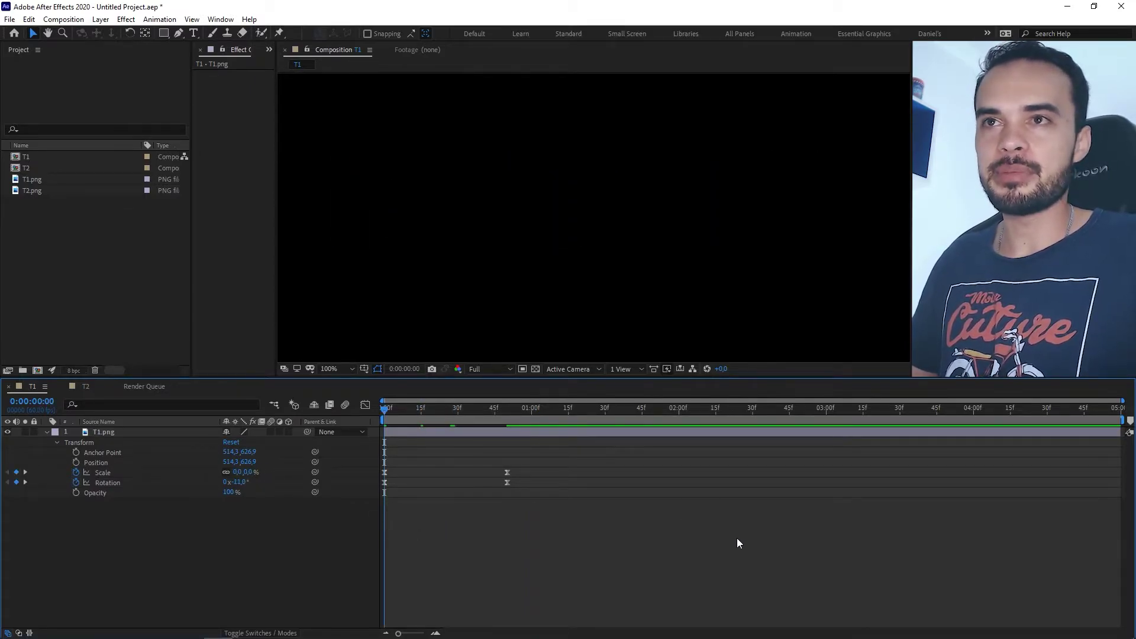
key(space)
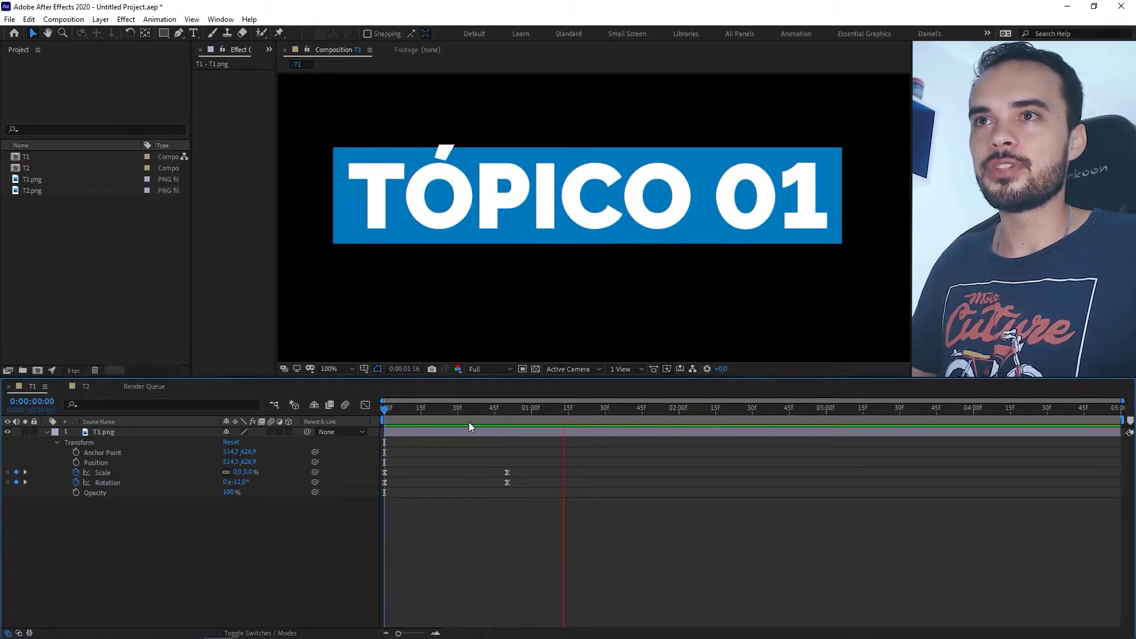
key(space)
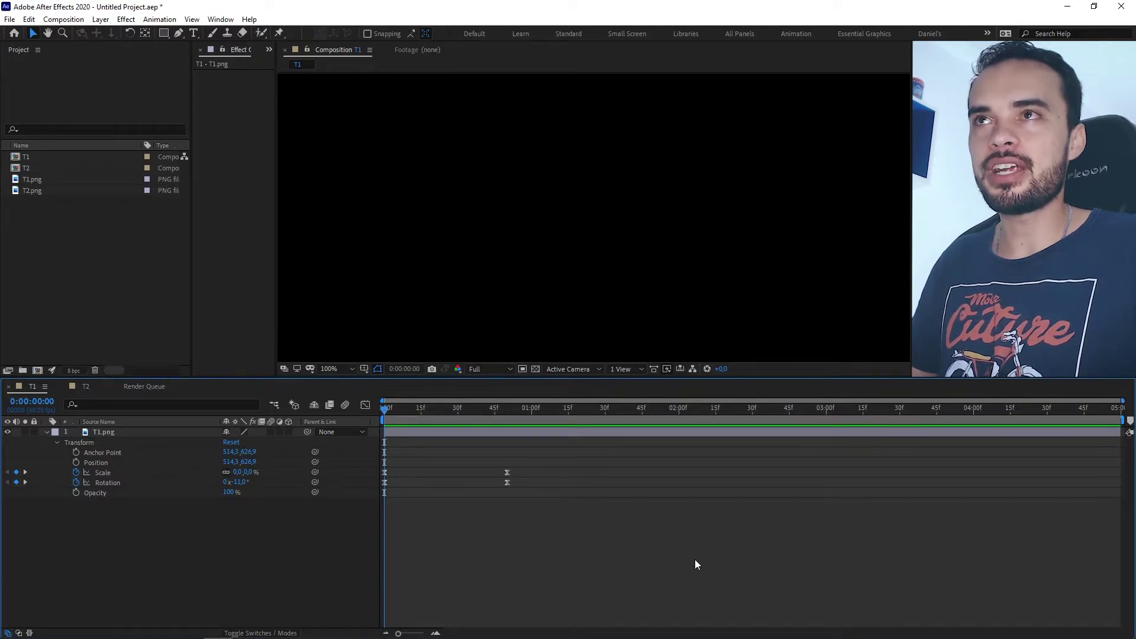
key(space)
key(space)
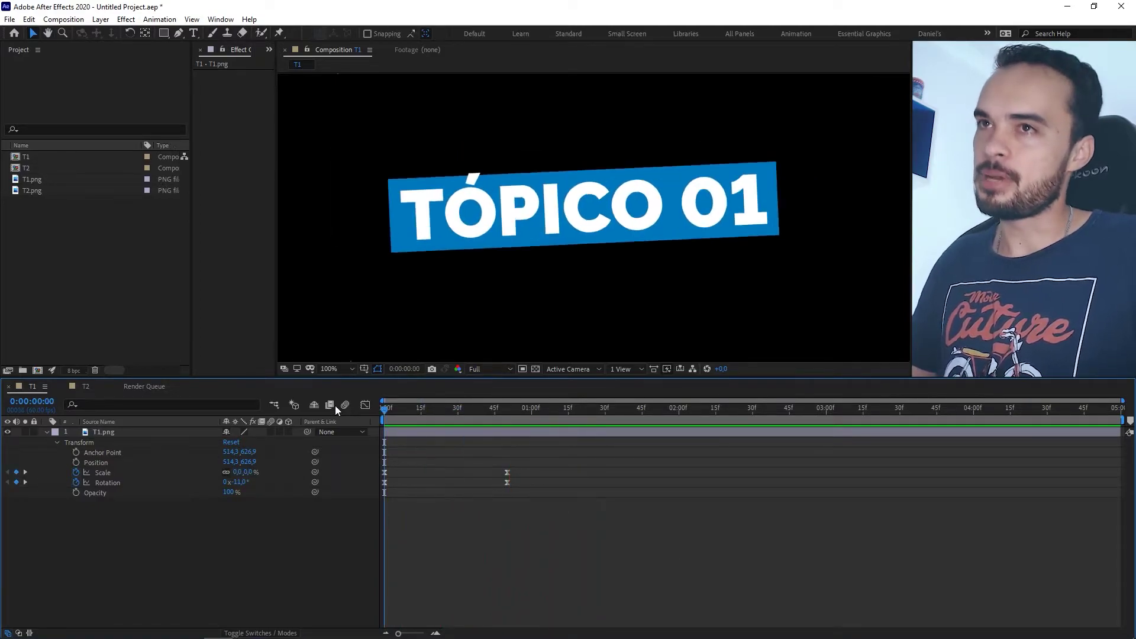
key(space)
key(space)
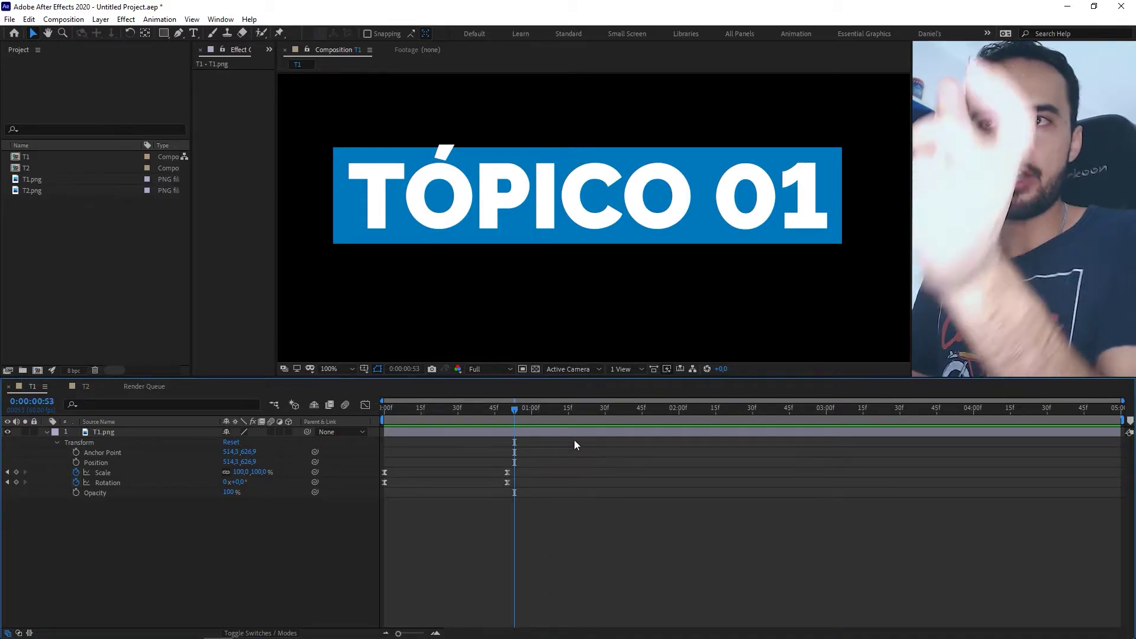
Step: Copy all the entrance Scale and Rotation keyframes and paste them on the T1.png layer at 0:00:03:07
drag(565, 467, 371, 490)
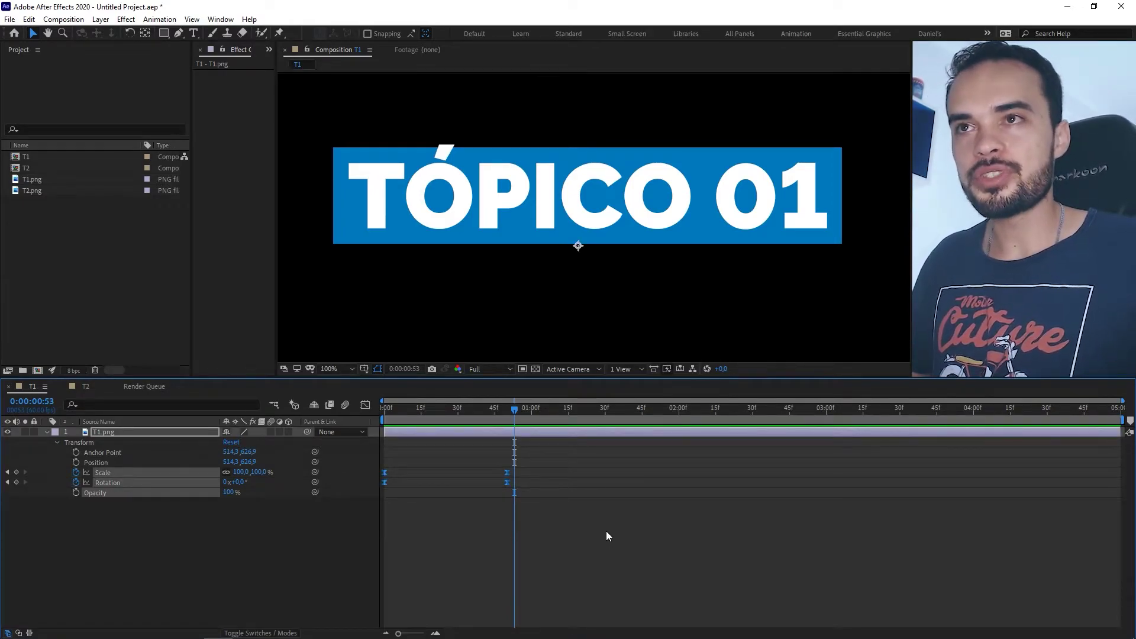
click(843, 407)
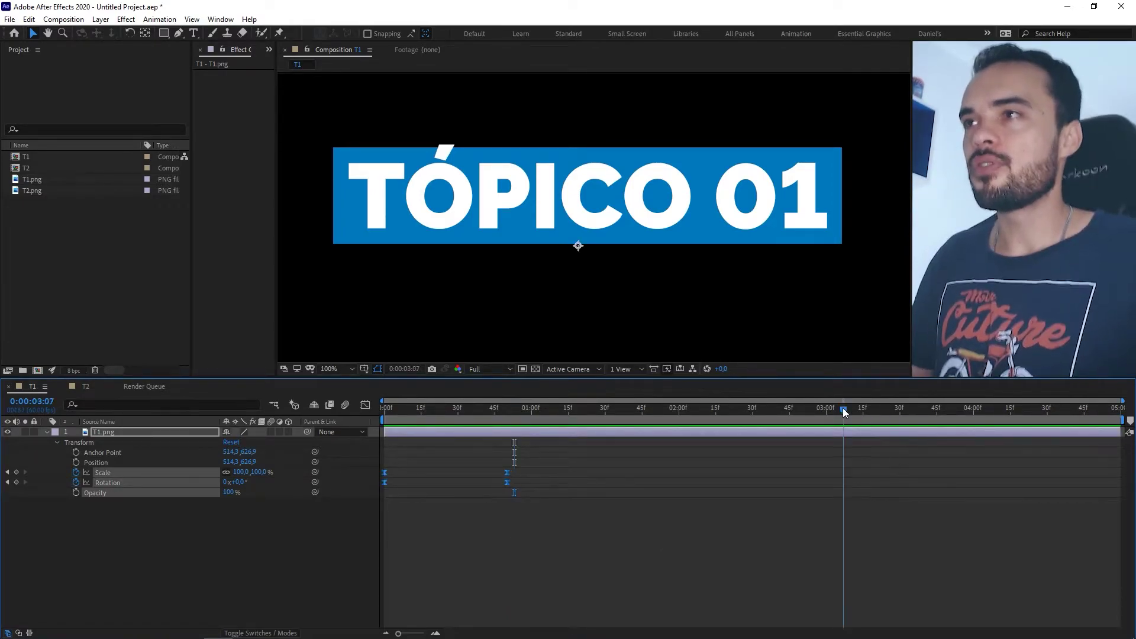
click(902, 519)
click(892, 431)
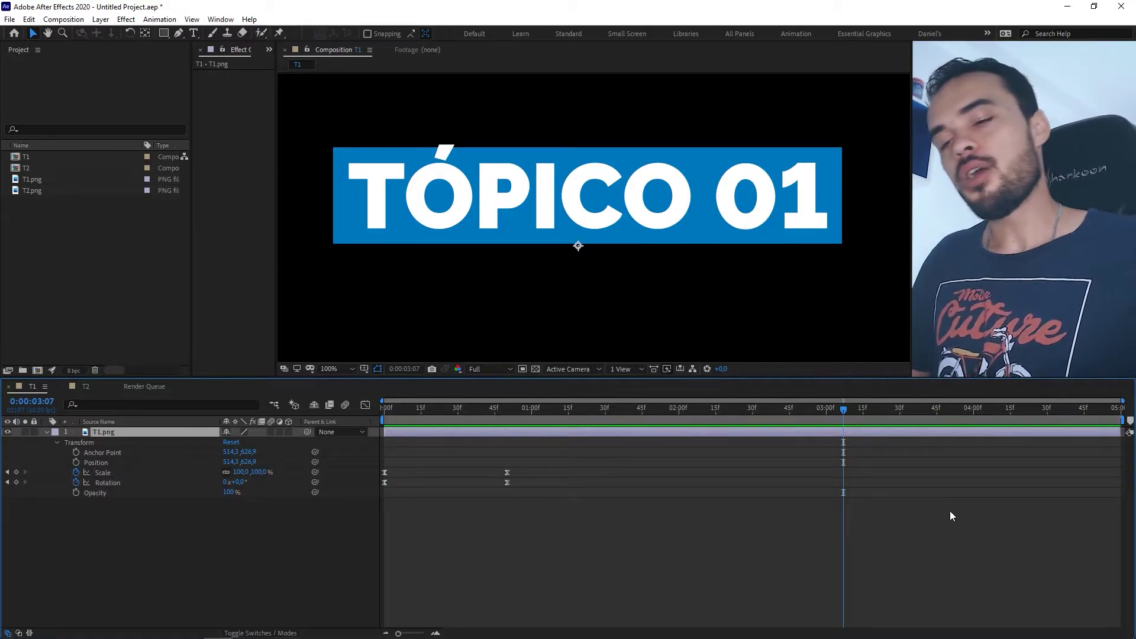
key(ctrl+v)
Step: Time-reverse the pasted Scale and Rotation keyframes so the title animates out
right_click(844, 472)
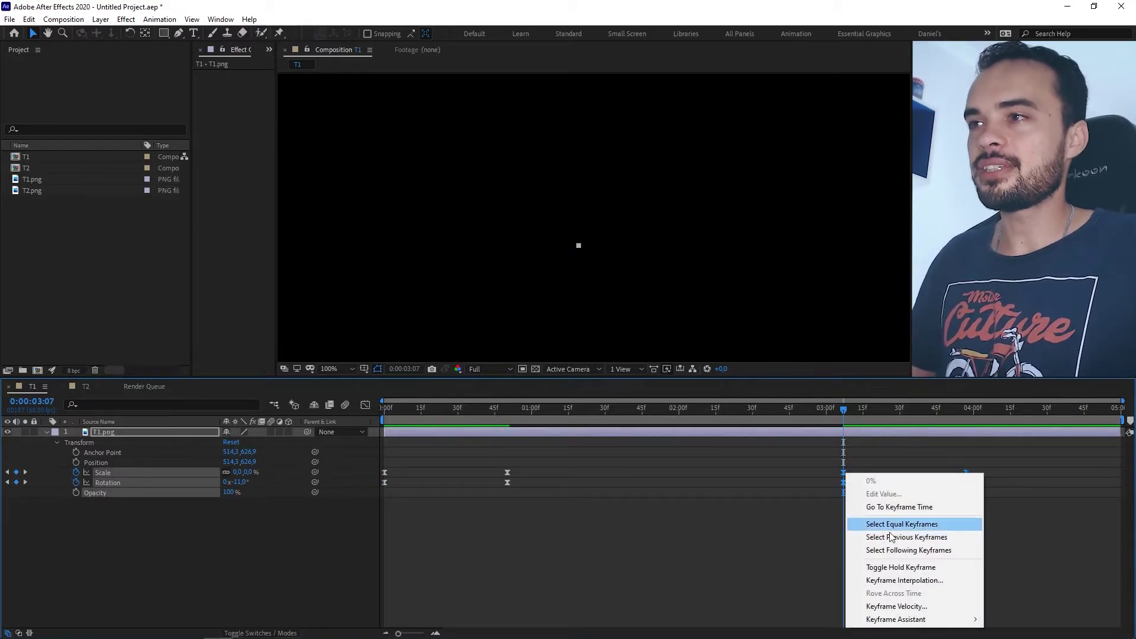
mouse_move(917, 621)
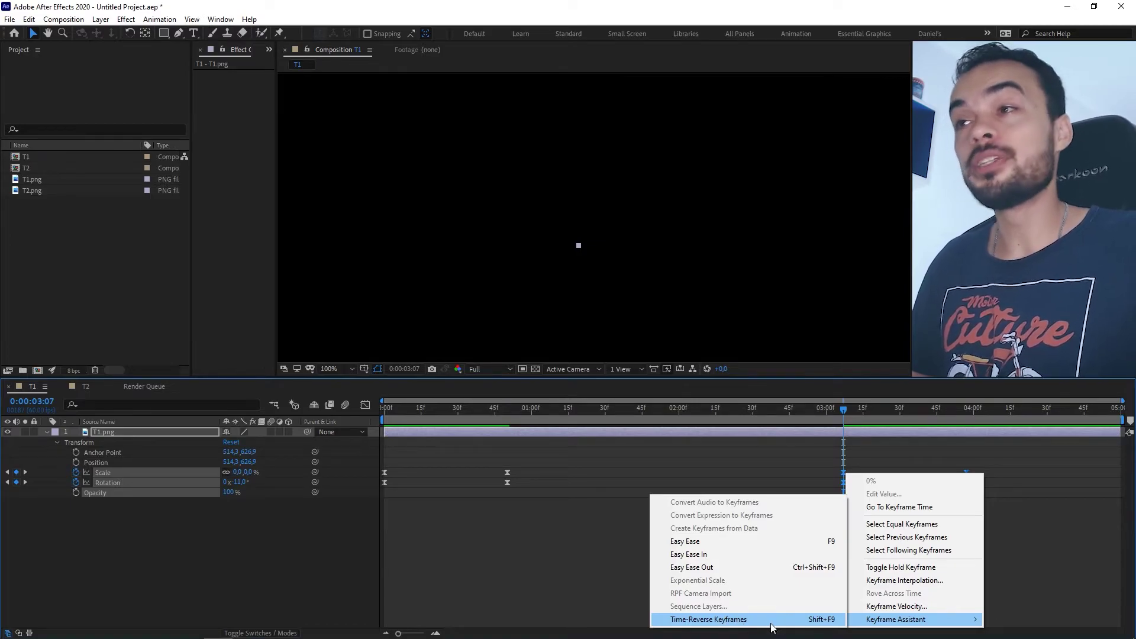
click(804, 620)
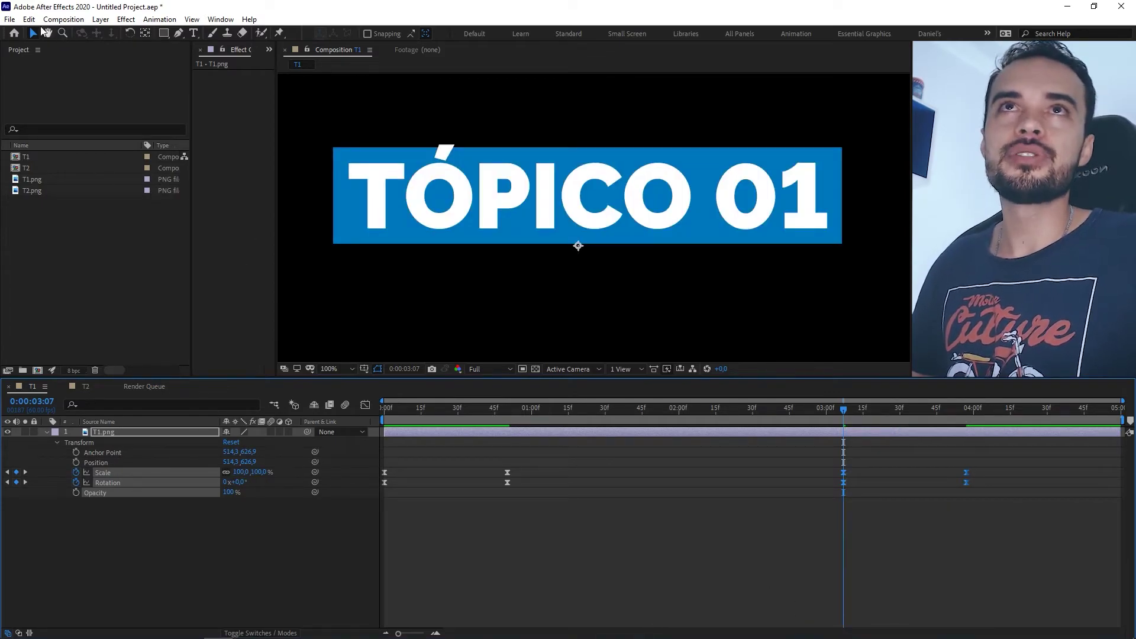
Step: Look up the Time-Reverse Keyframes command in Keyboard Shortcuts by searching "time rever", and close the dialog without changes
click(29, 19)
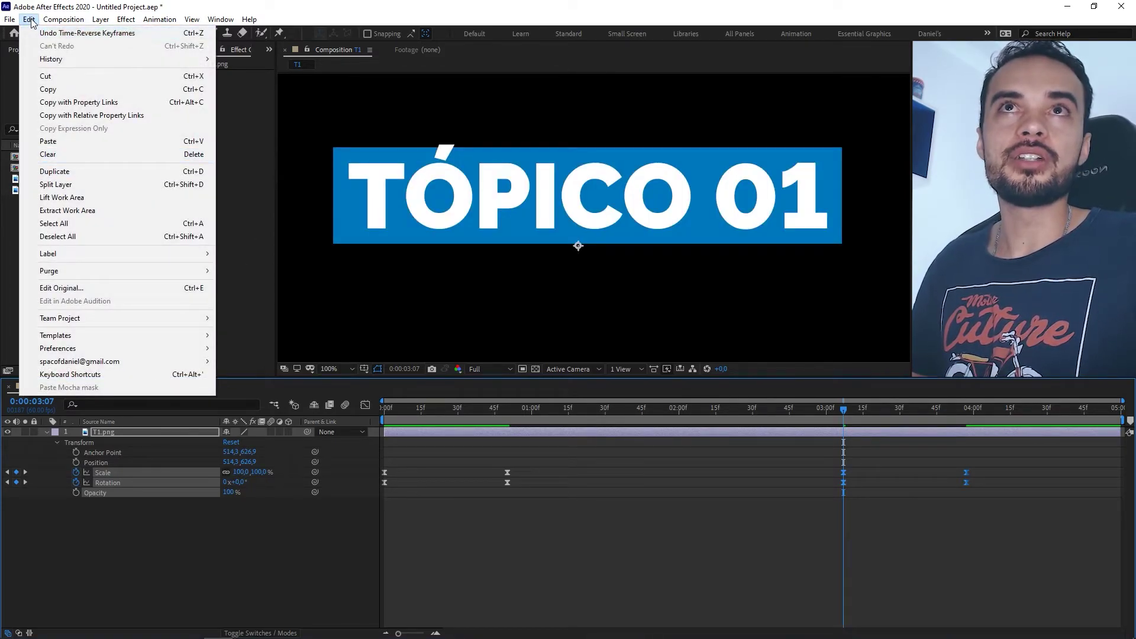
click(135, 380)
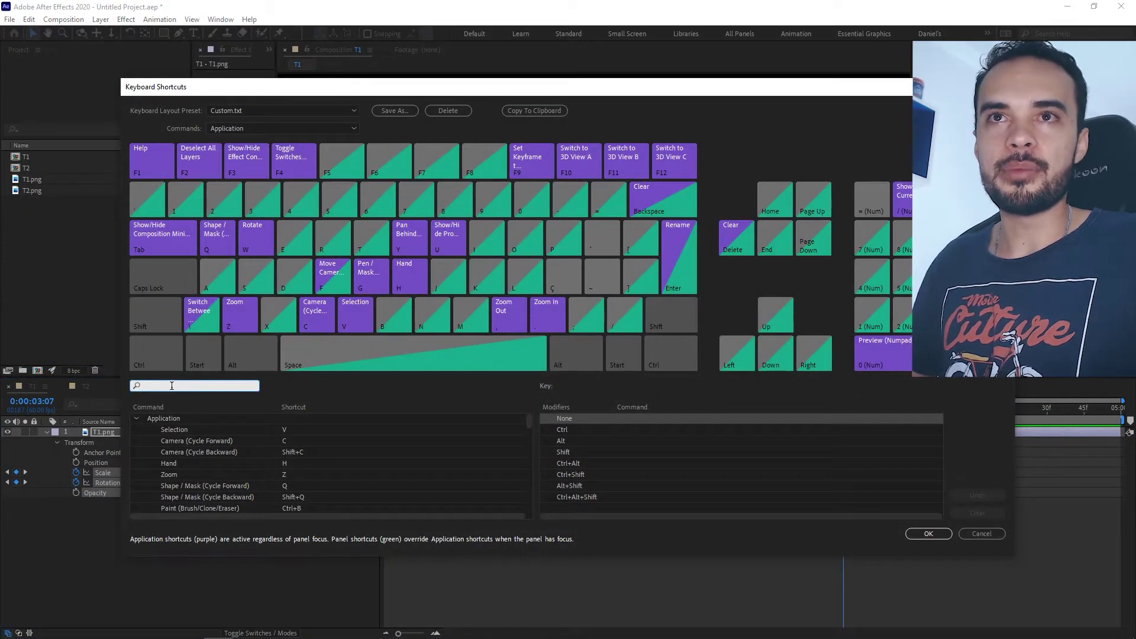
text(time)
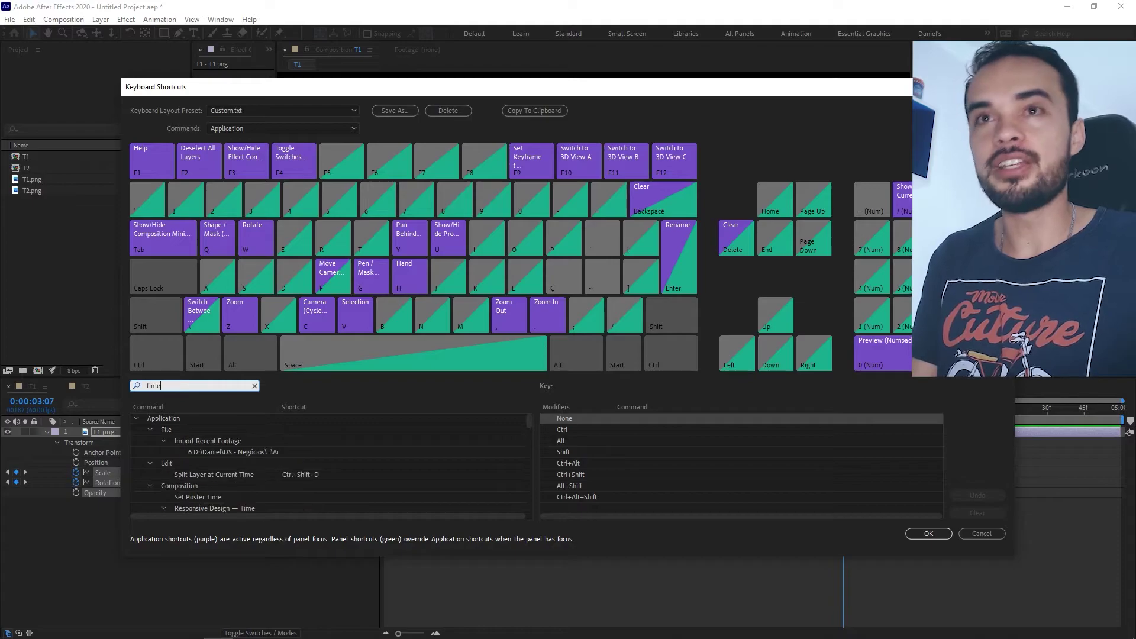
text( reve)
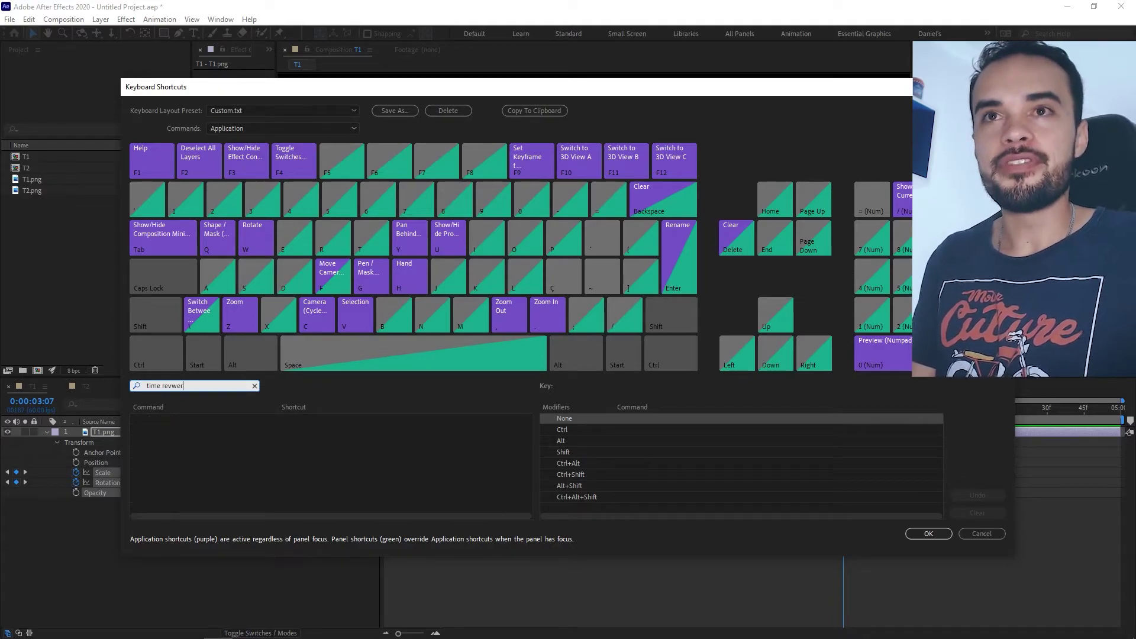
text(r)
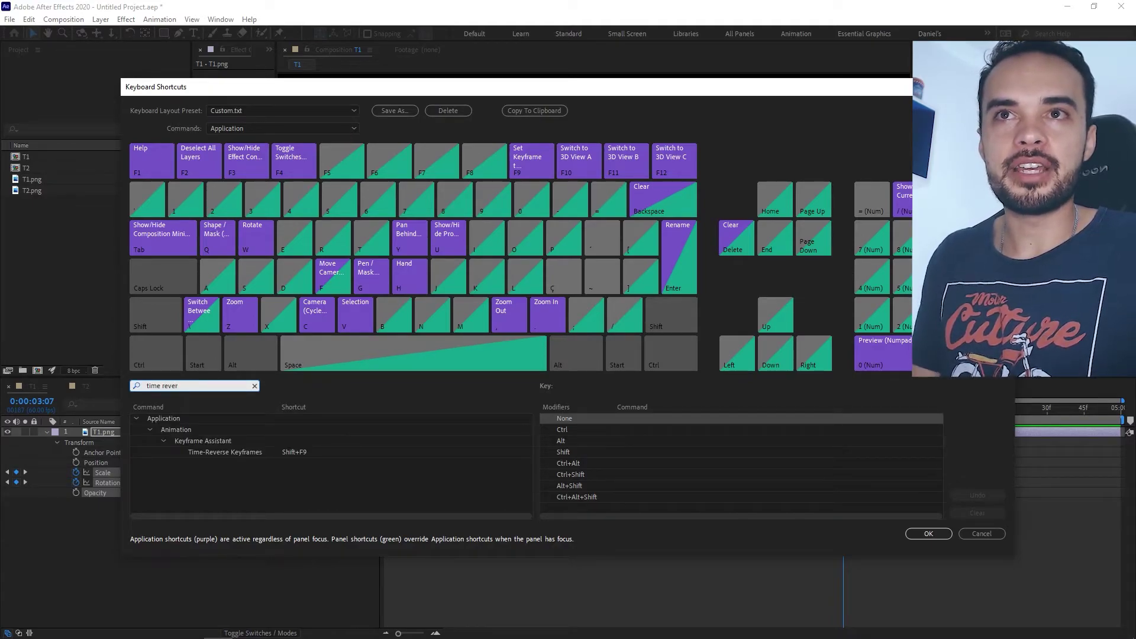
click(296, 452)
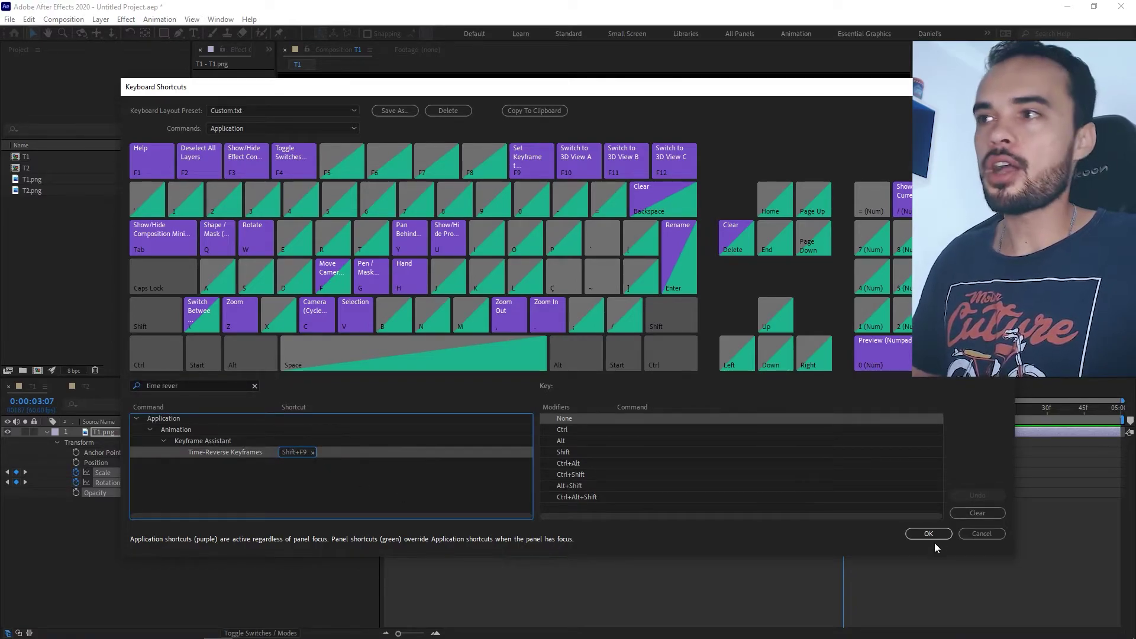
click(989, 534)
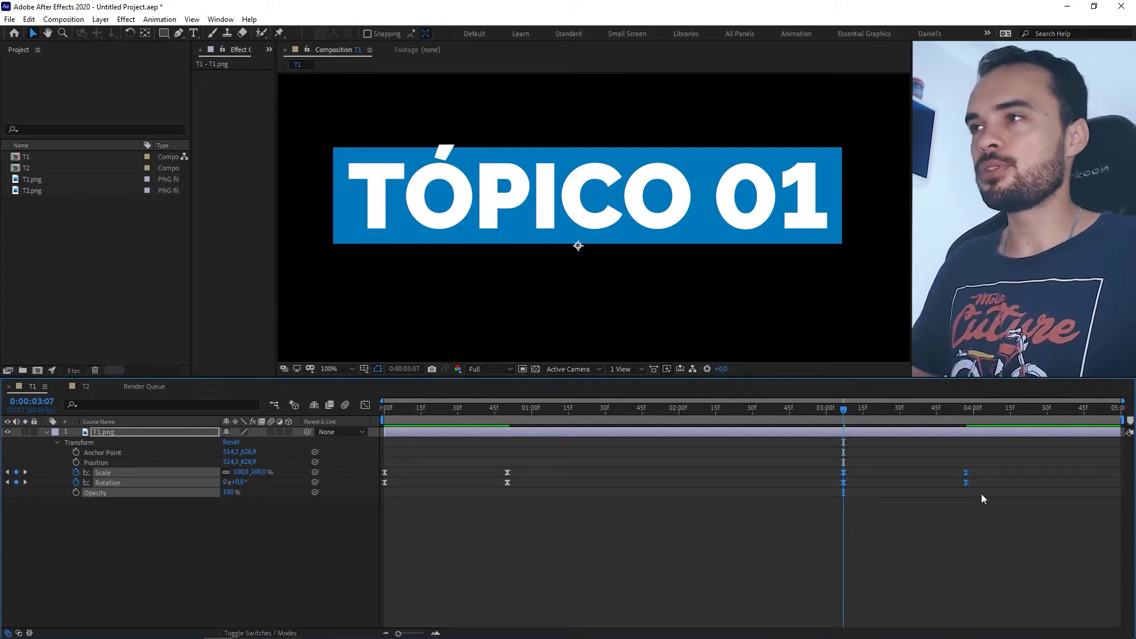
Step: Play and scrub the reversed T1 exit, checking the individual frames around its last Scale and Rotation keyframes
key(space)
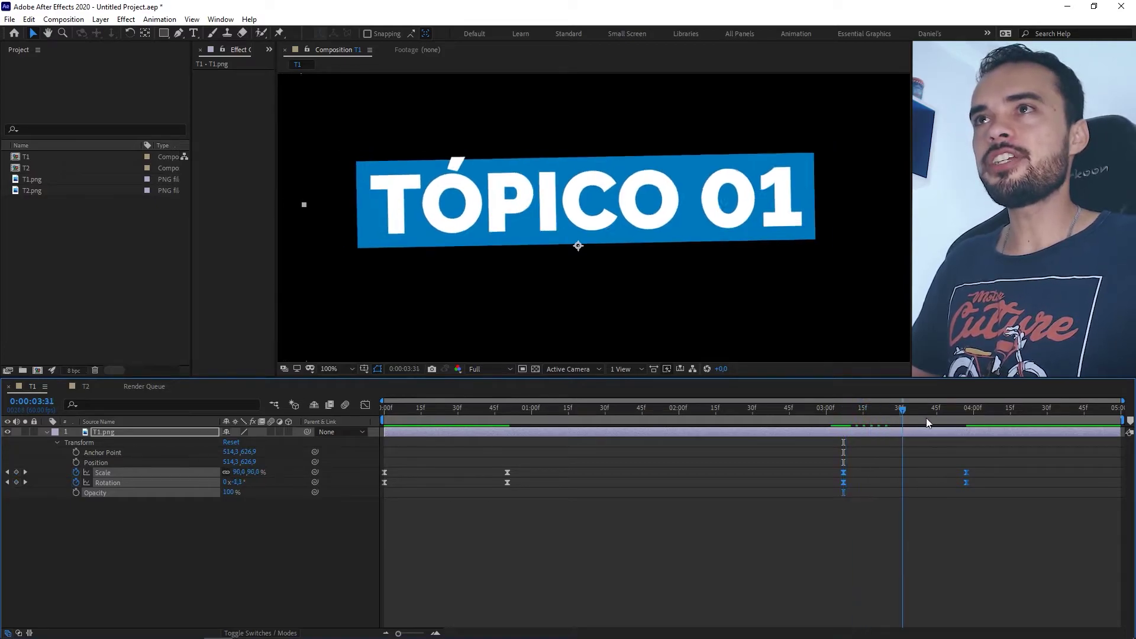
click(827, 421)
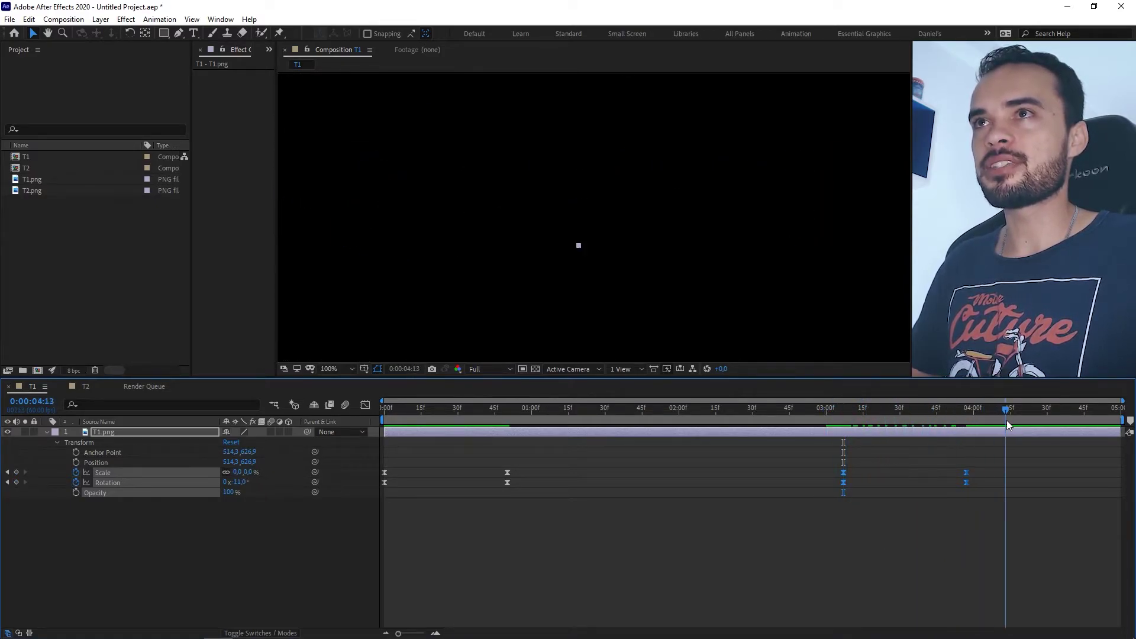
click(804, 422)
drag(804, 420, 873, 417)
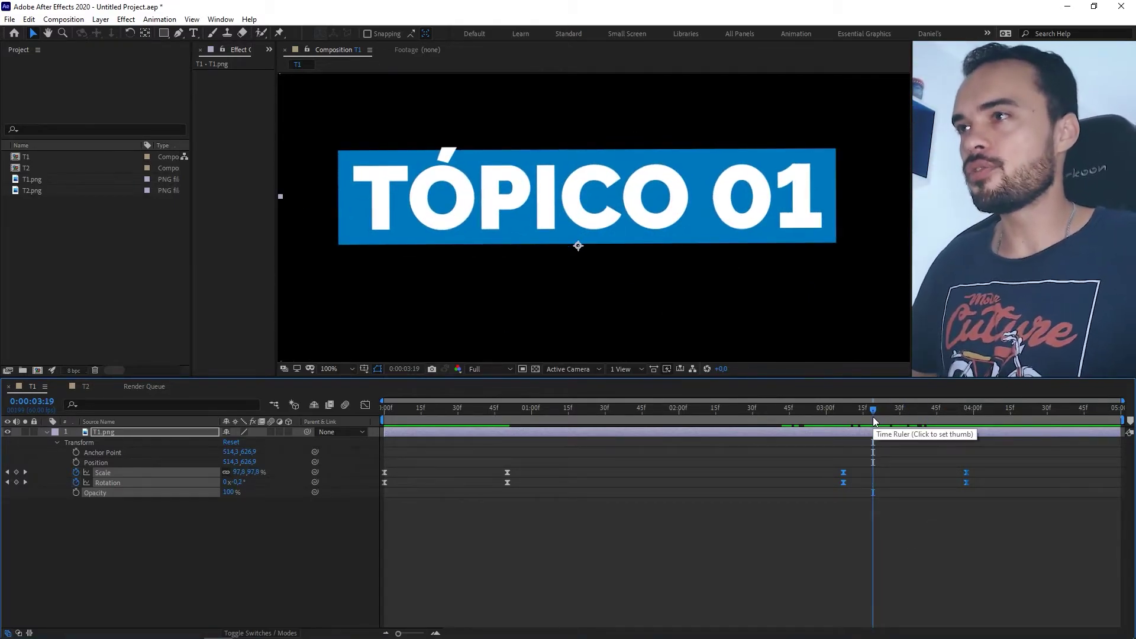
drag(930, 416, 966, 403)
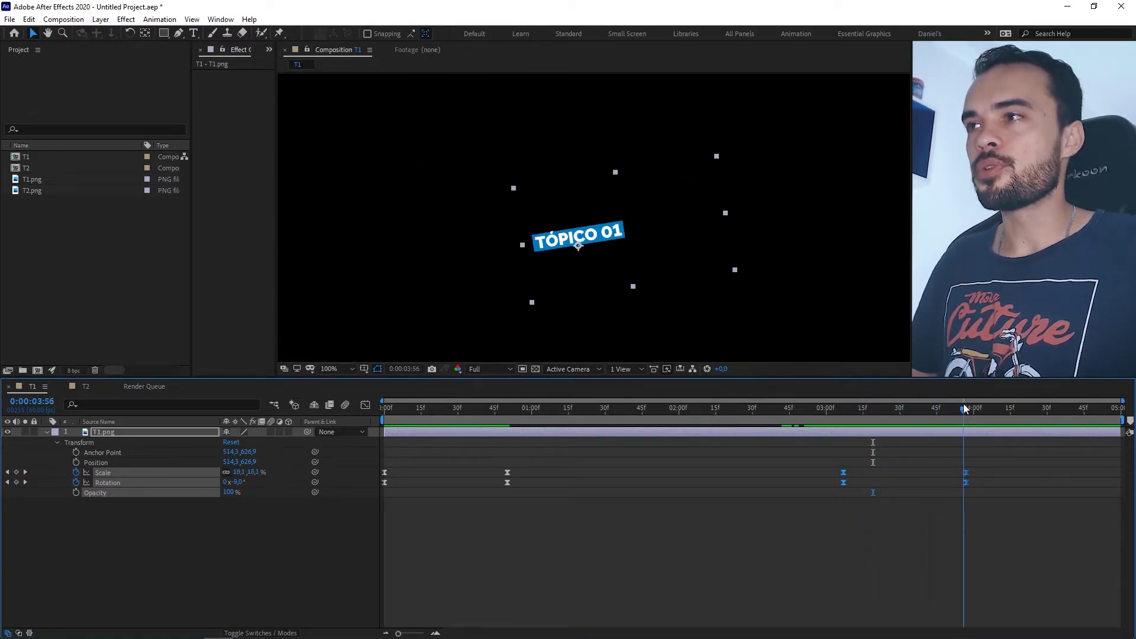
click(1048, 489)
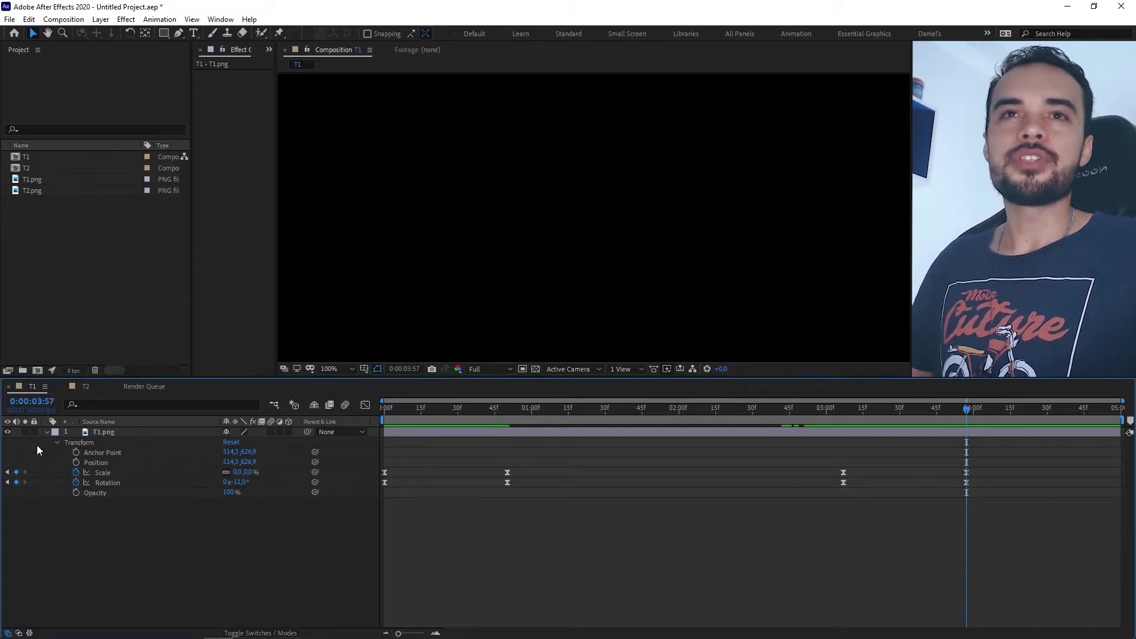
click(964, 408)
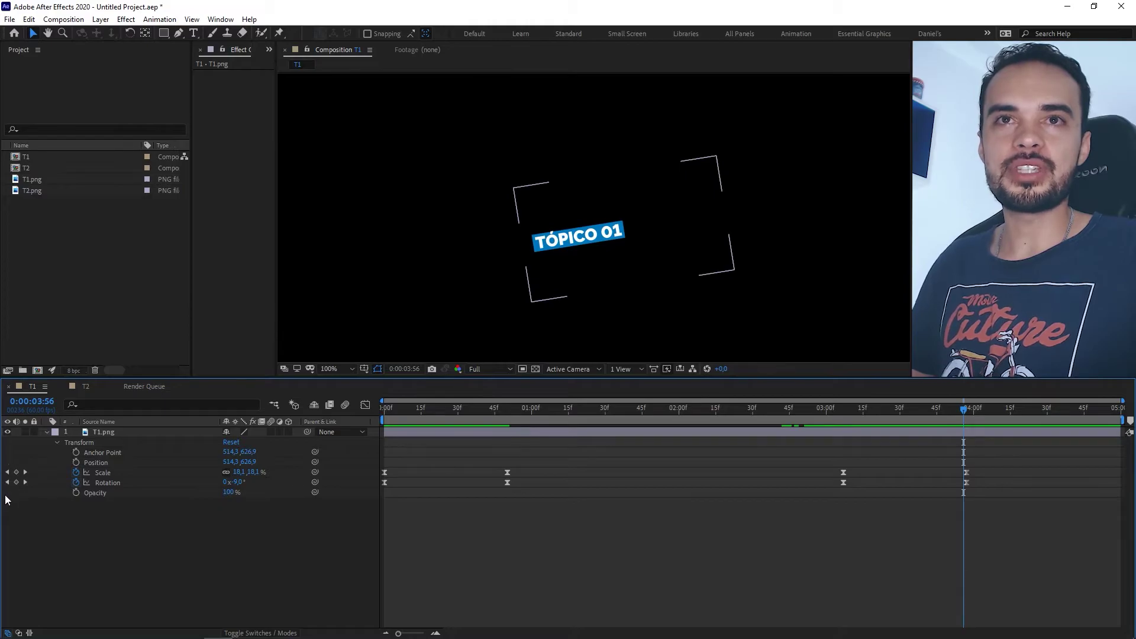
key(Page_Down)
key(Page_Up)
key(Page_Up)
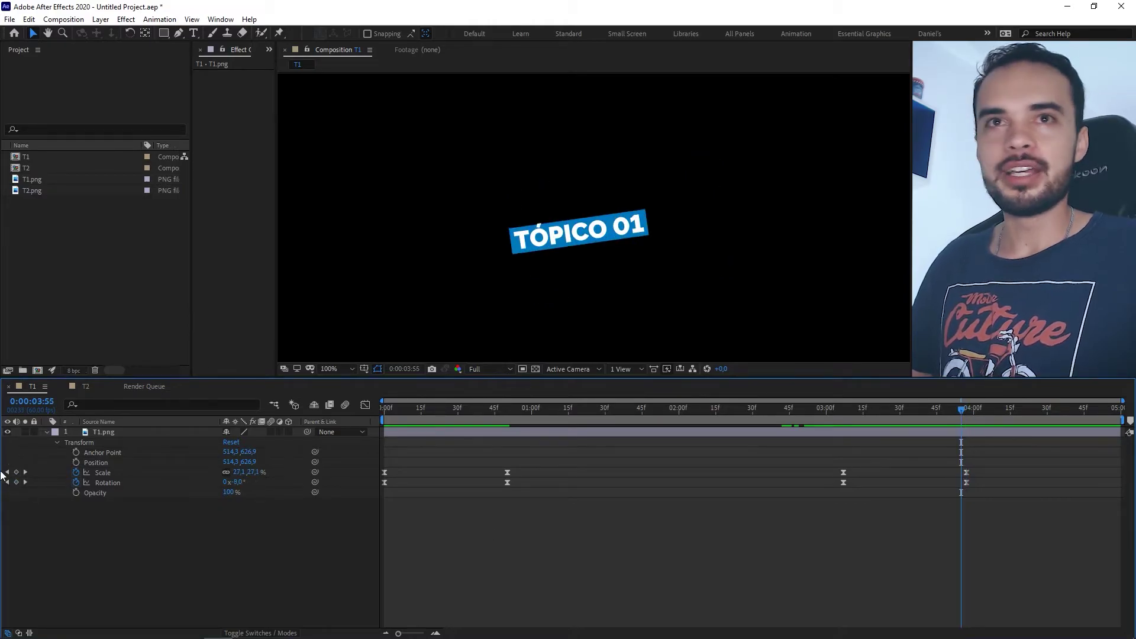
Step: At the final keyframes at 0:00:03:57, set Scale to 100% and Rotation to 11°, and deselect the layer
click(965, 410)
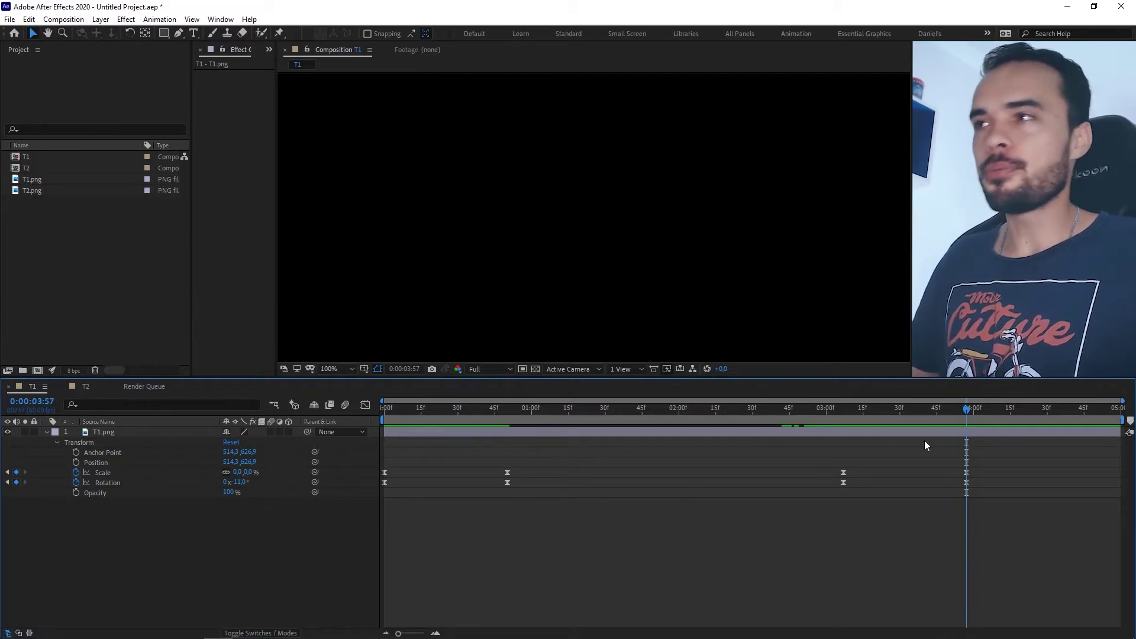
click(238, 472)
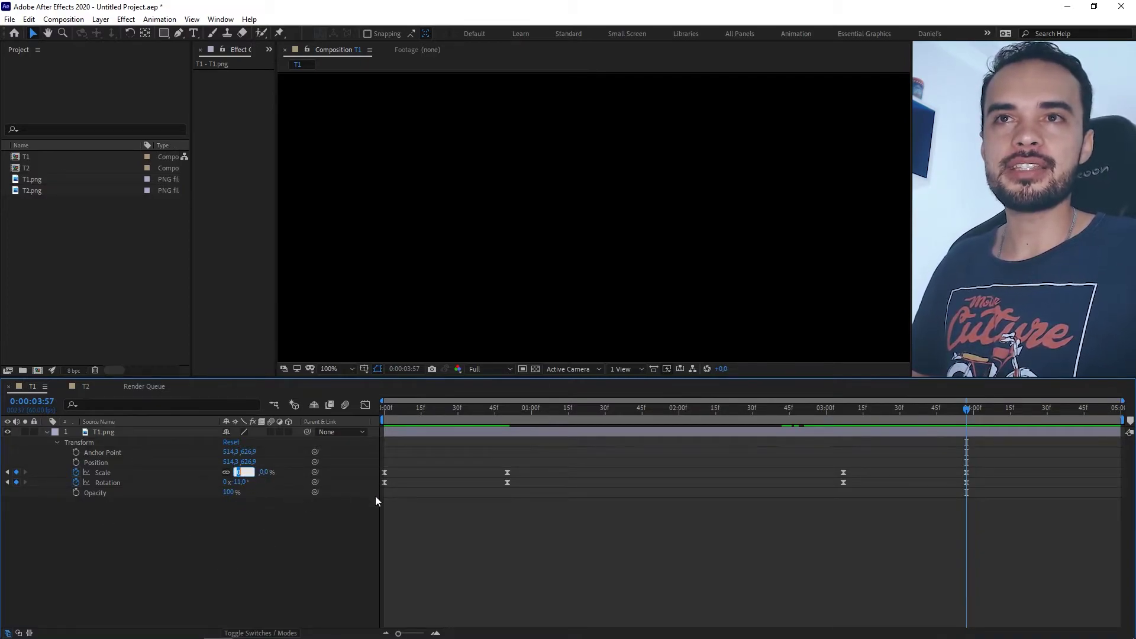
text(100)
key(Return)
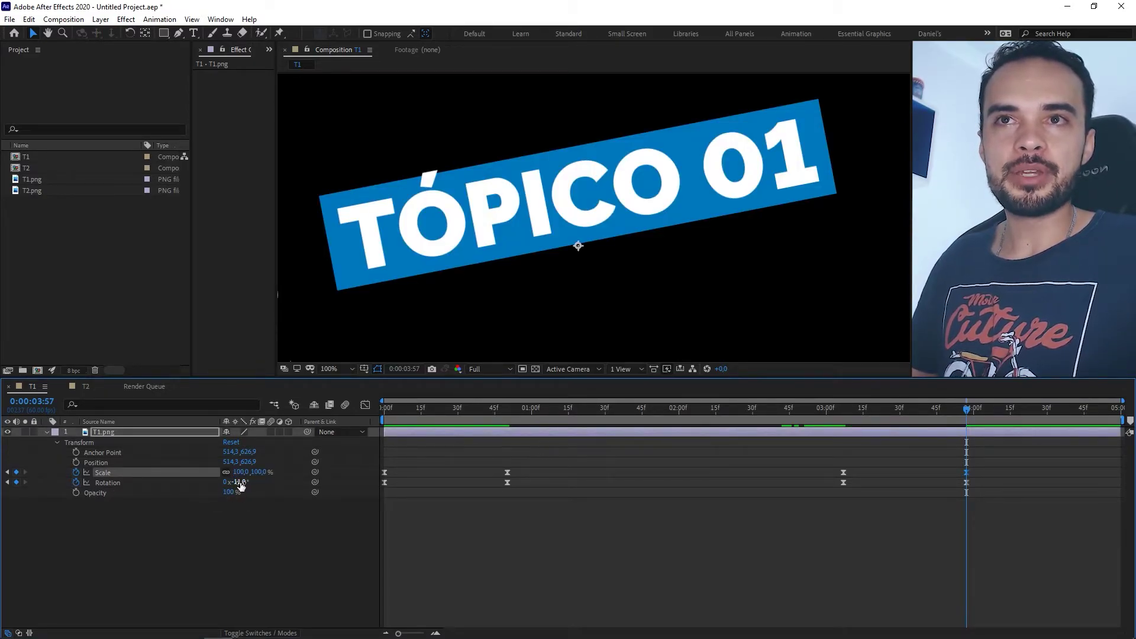
text(11)
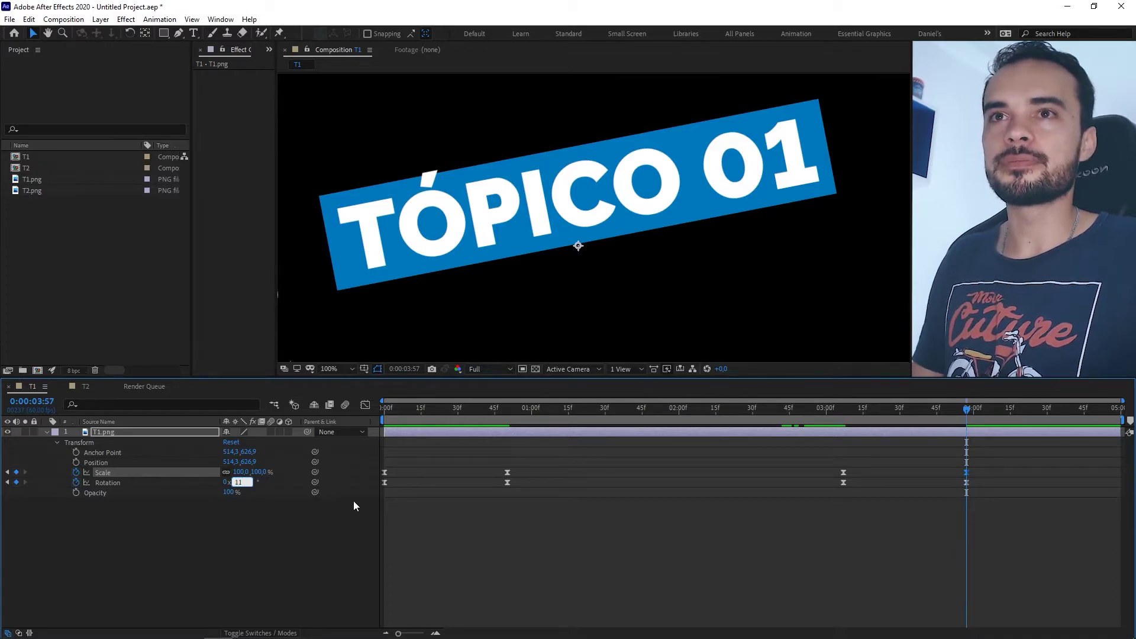
key(Return)
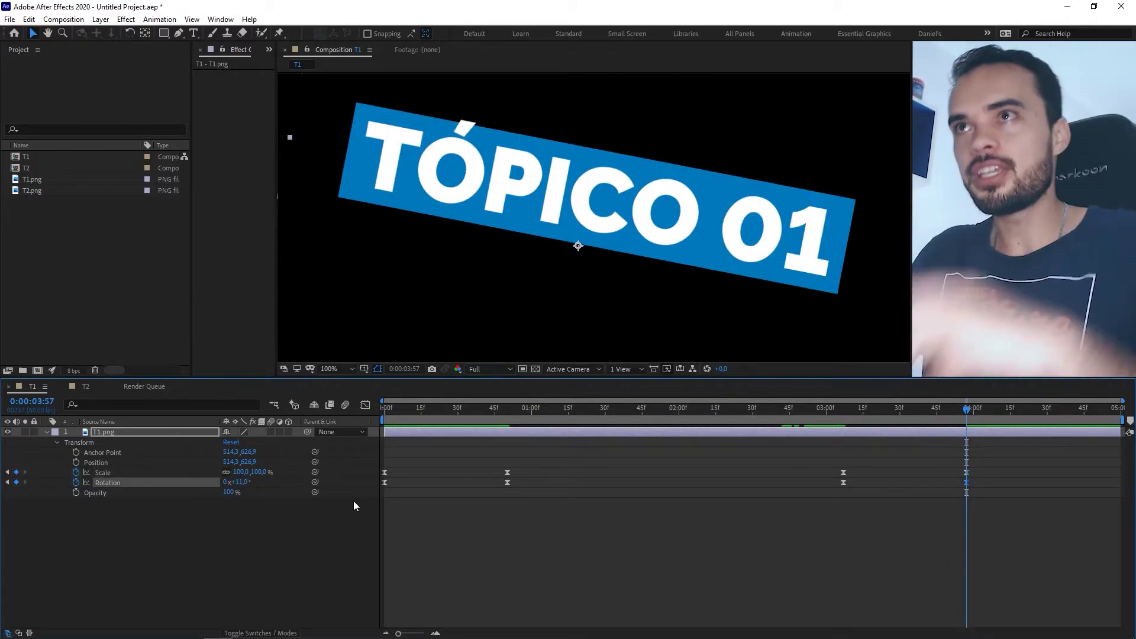
click(154, 557)
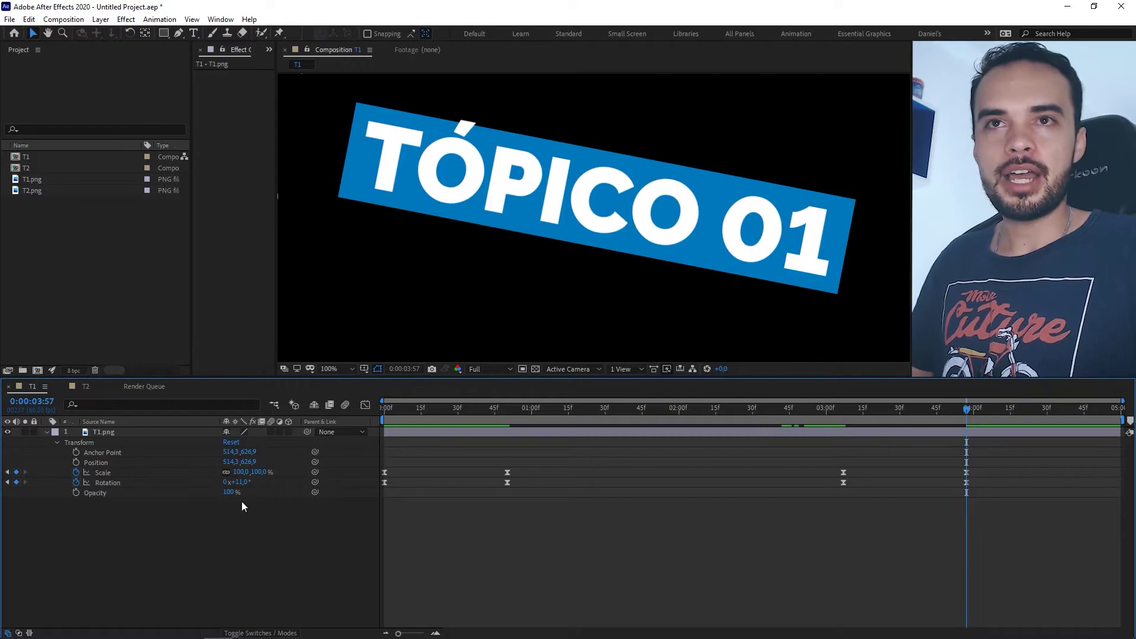
Step: Set the final Scale keyframe of T1.png at 0:00:03:57 to 0% and play back the exit
click(241, 471)
text(0)
key(Return)
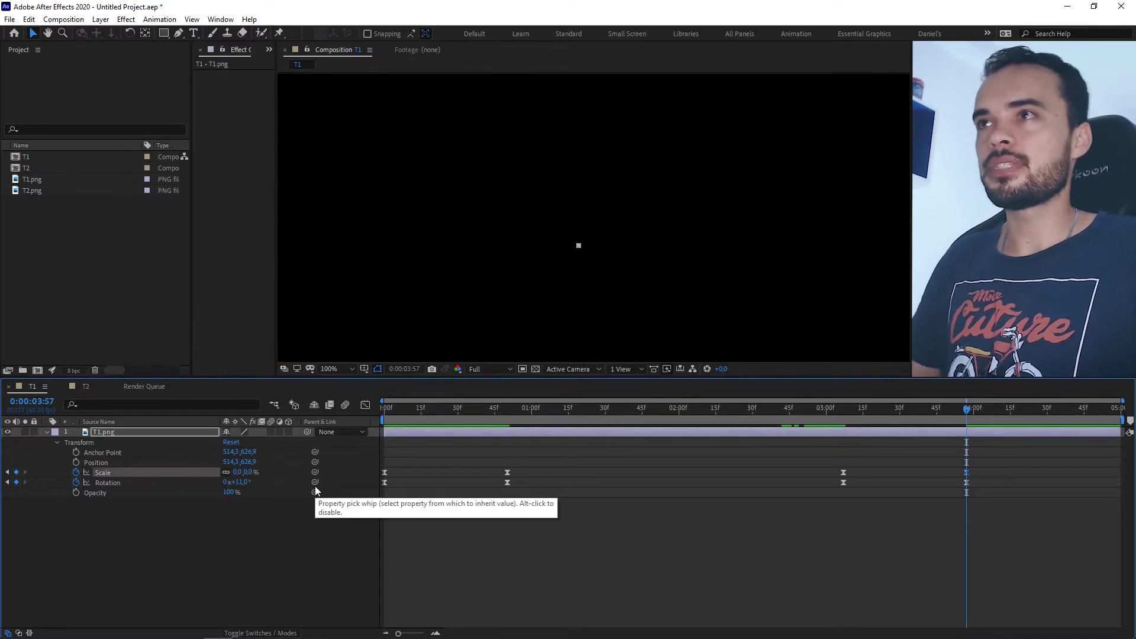
click(833, 409)
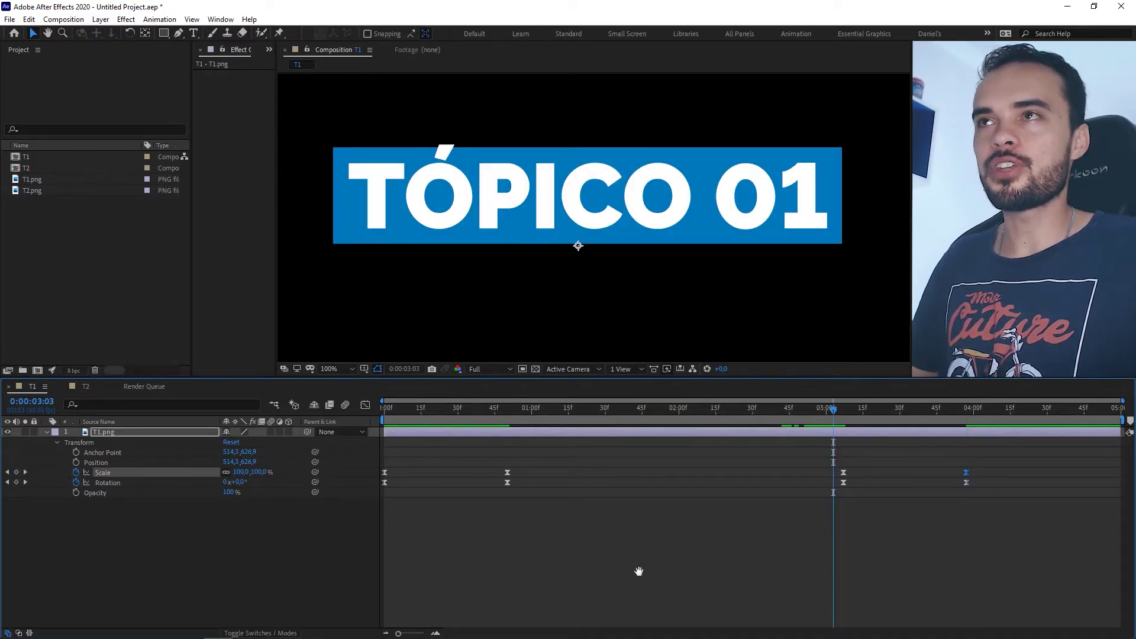
key(space)
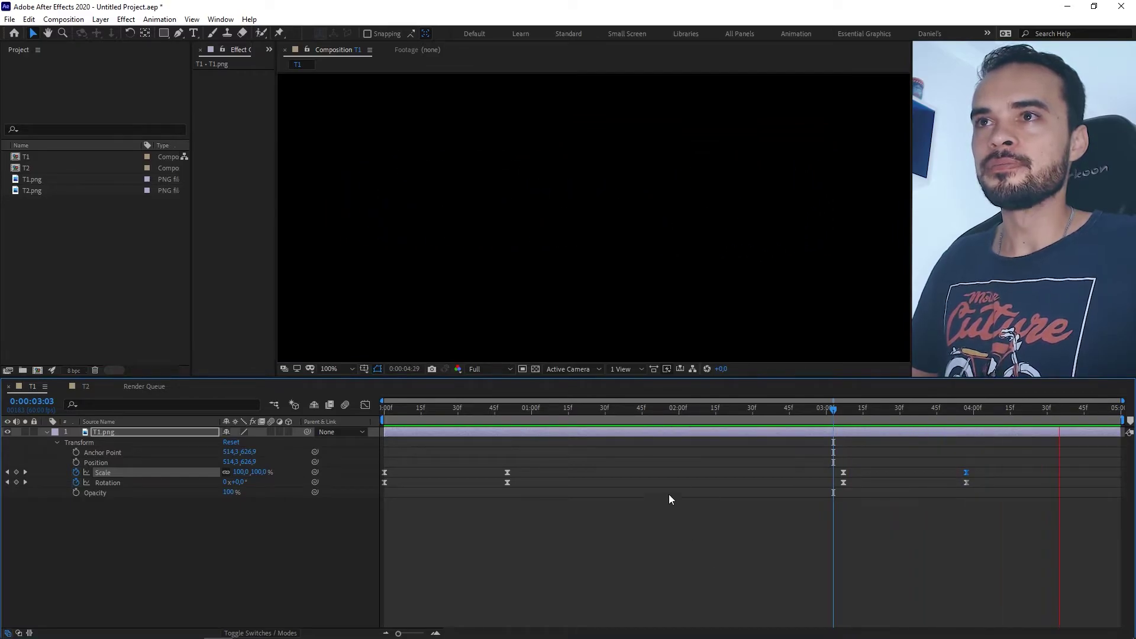
click(826, 413)
Step: Shift the exit Scale and Rotation keyframes together so the last pair sits at the end of T1, and preview the timing
drag(1035, 452, 764, 496)
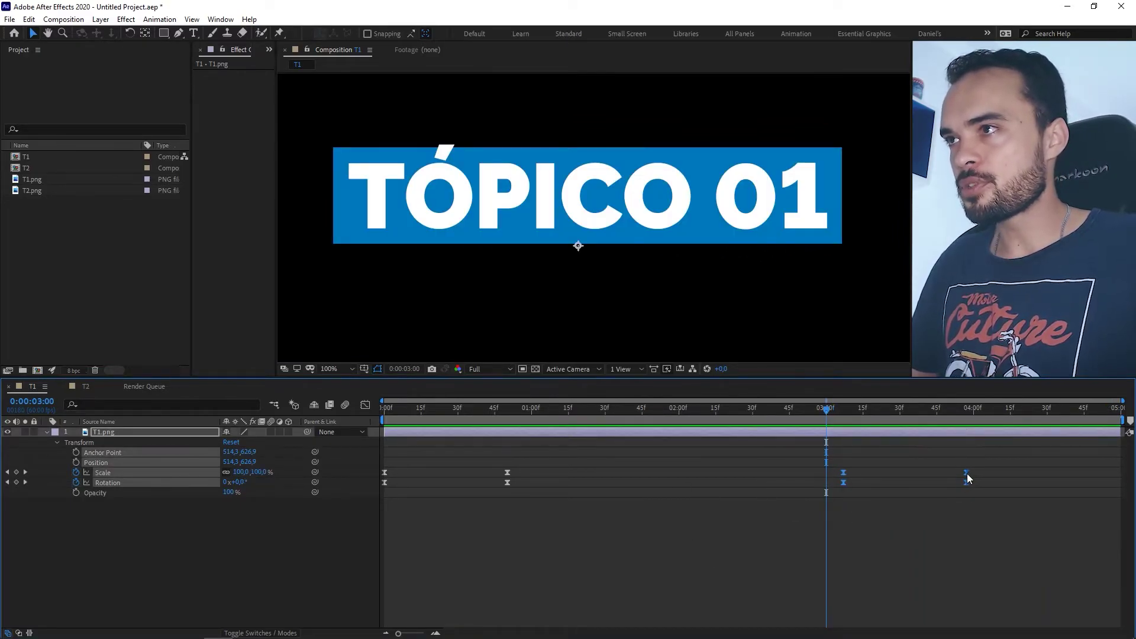
drag(966, 473, 1015, 473)
drag(1106, 478, 1120, 478)
click(973, 412)
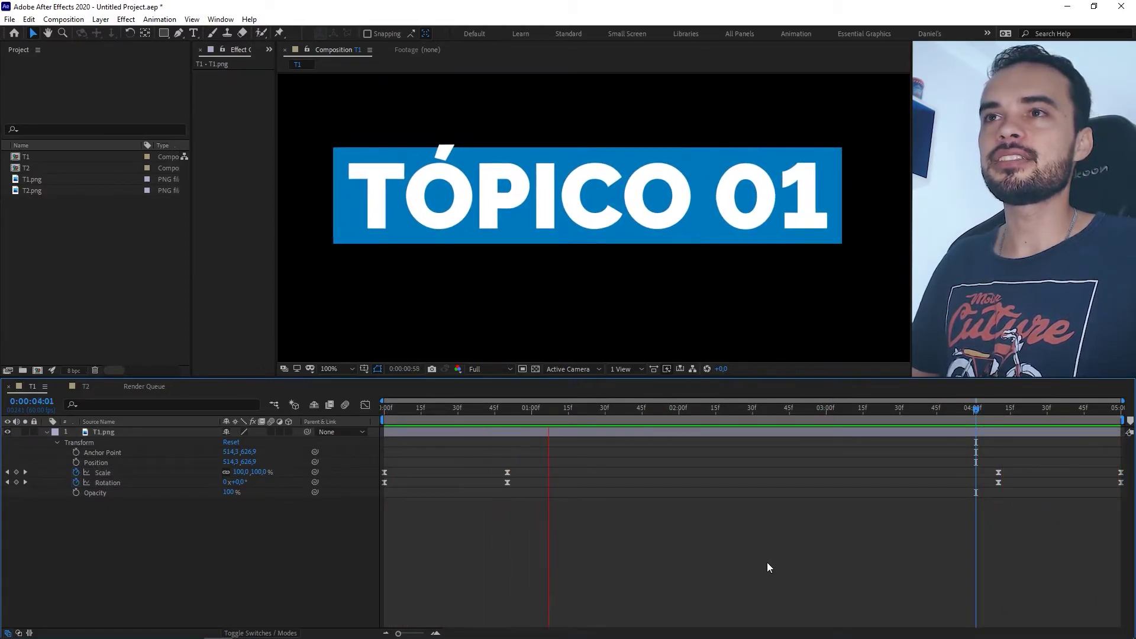
click(966, 409)
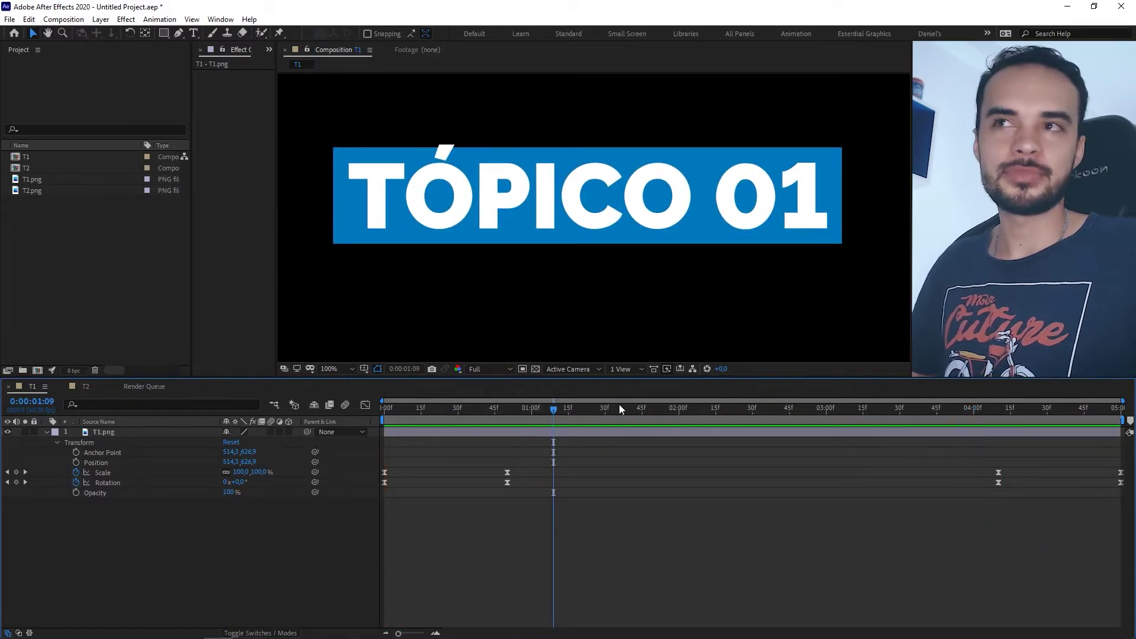
click(639, 411)
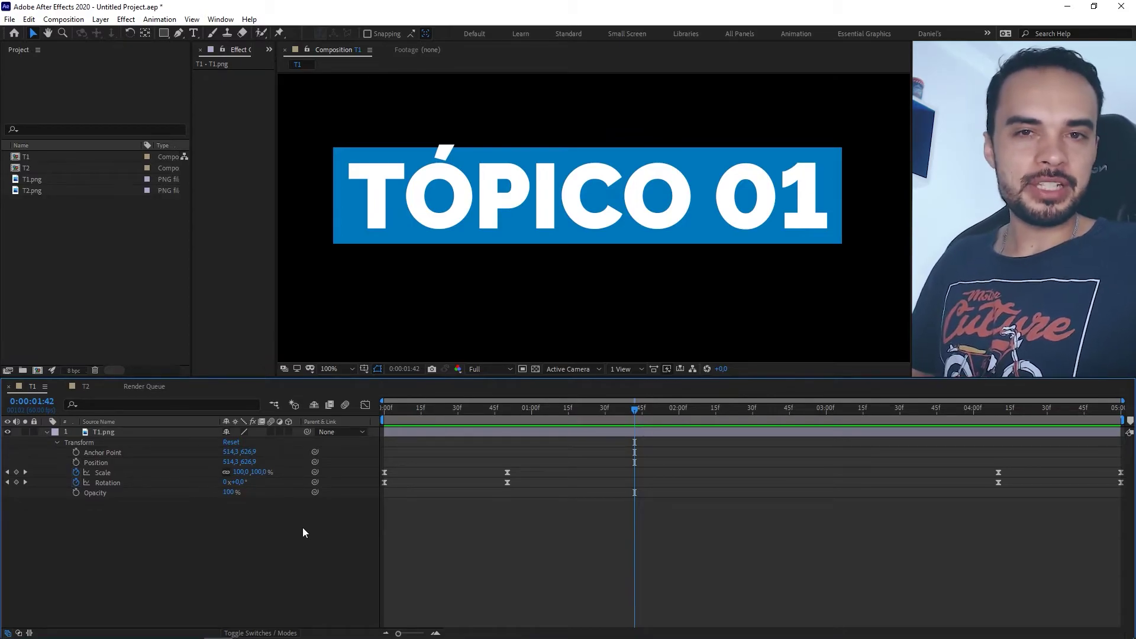
Step: Enable motion blur for the T1.png layer and its composition, compare an early frame with and without it, and preview the animation
click(270, 432)
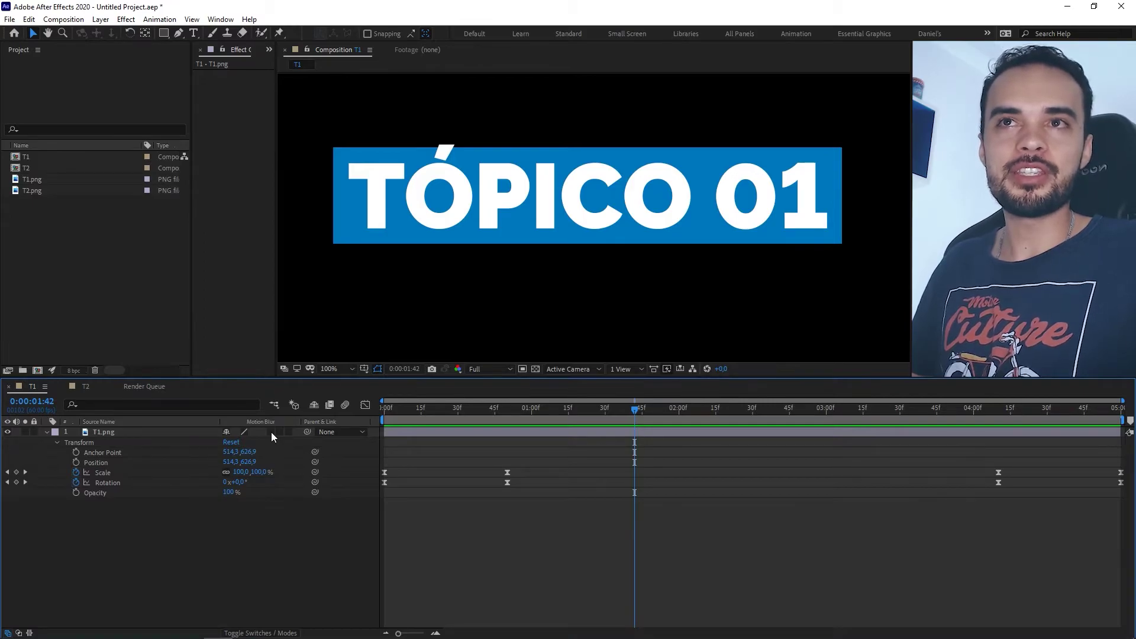
click(345, 404)
drag(443, 413, 386, 410)
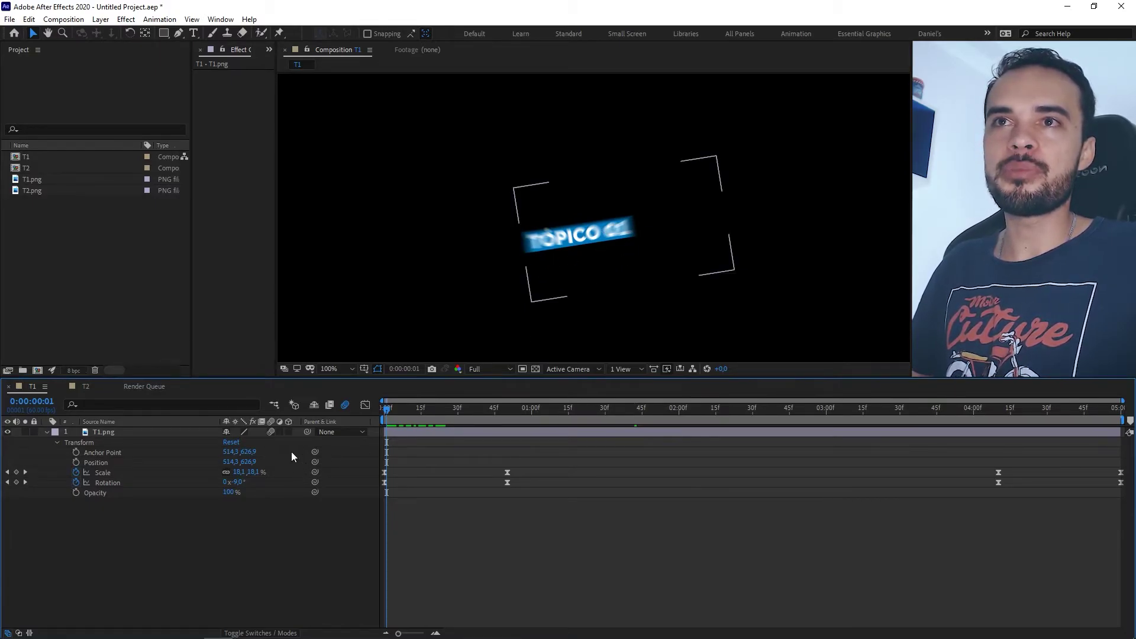
click(271, 431)
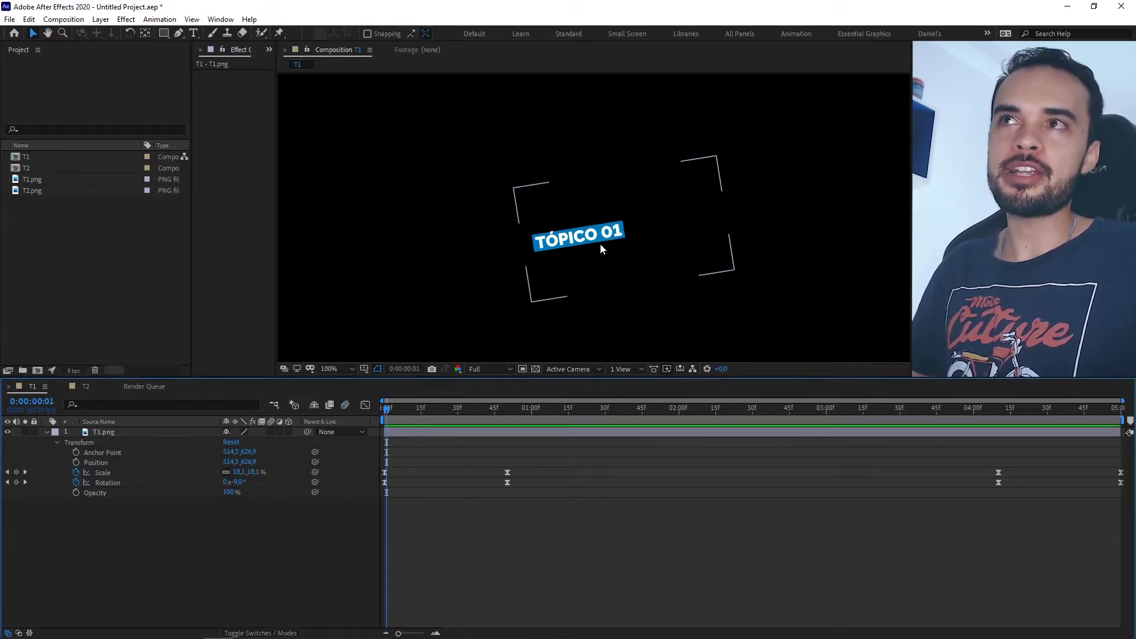
click(271, 432)
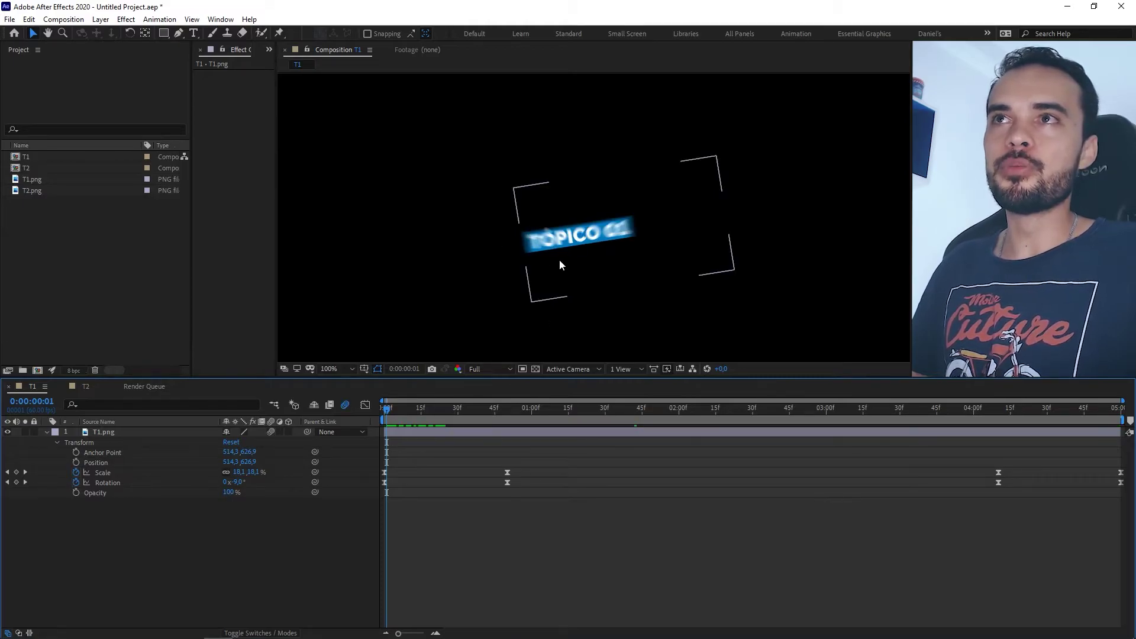
drag(389, 411, 1000, 413)
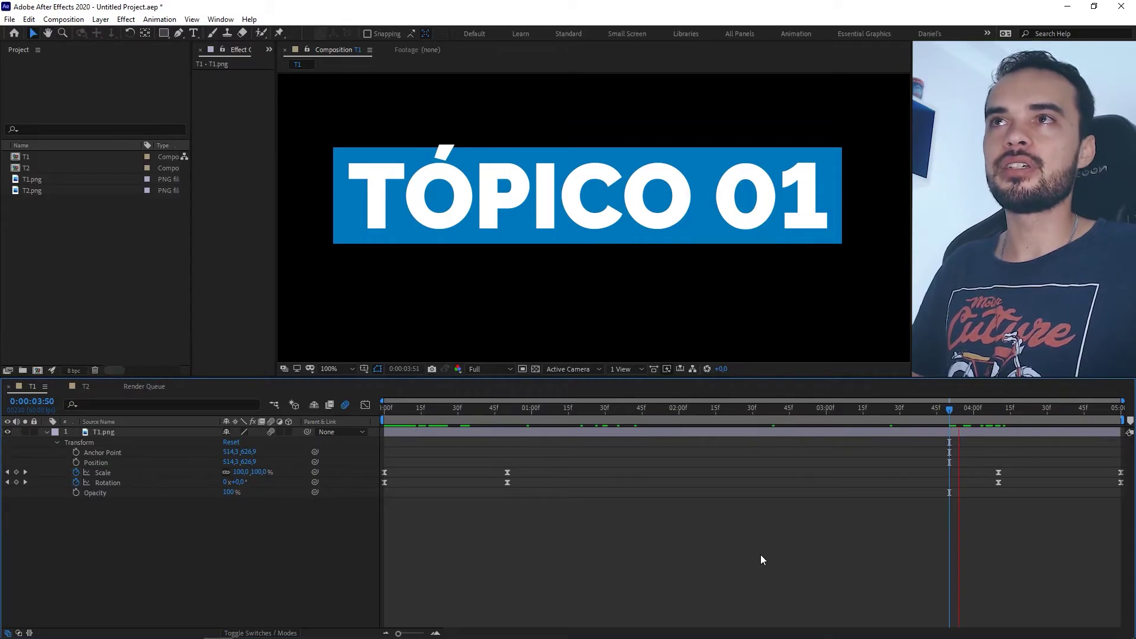
key(space)
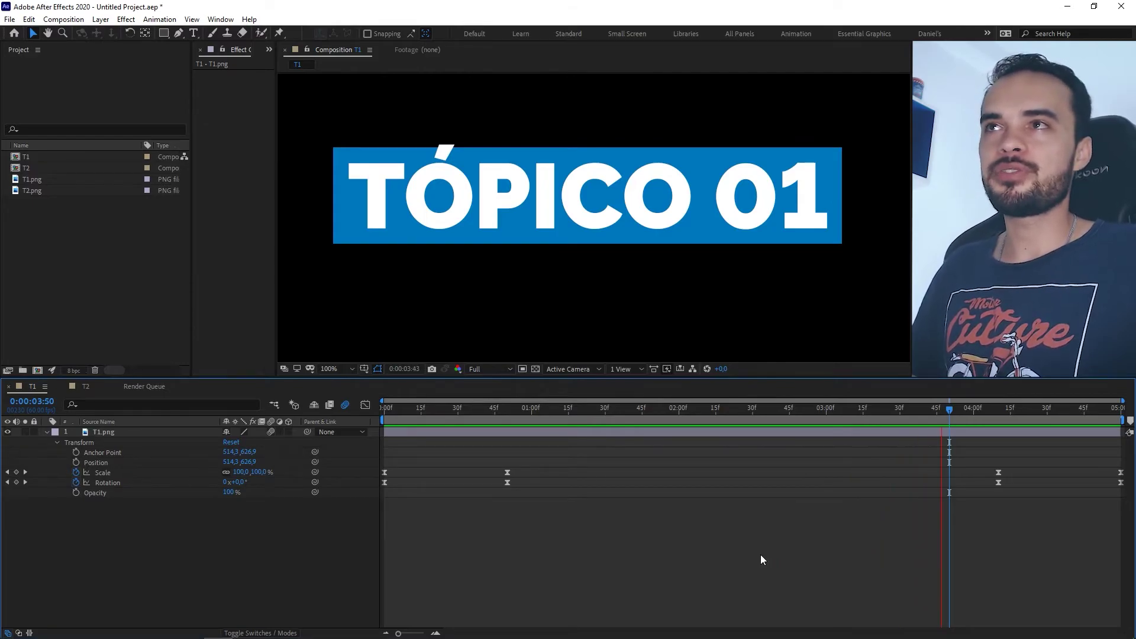
click(728, 409)
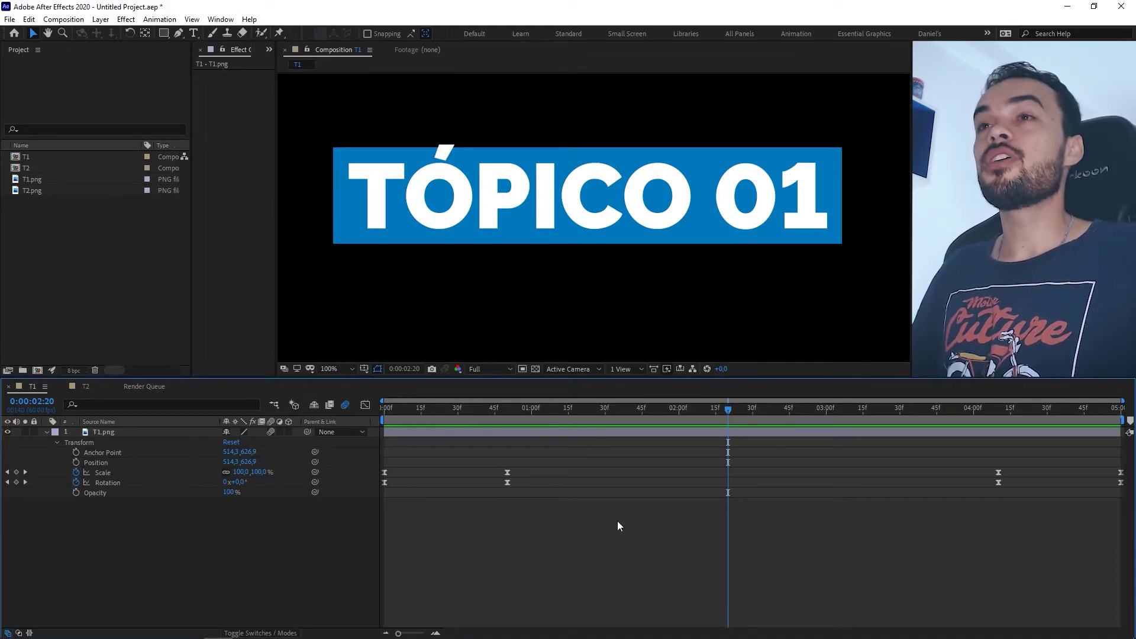
Step: Compare the T1 and T2 compositions, fitting the whole T1 frame in the viewer
click(86, 386)
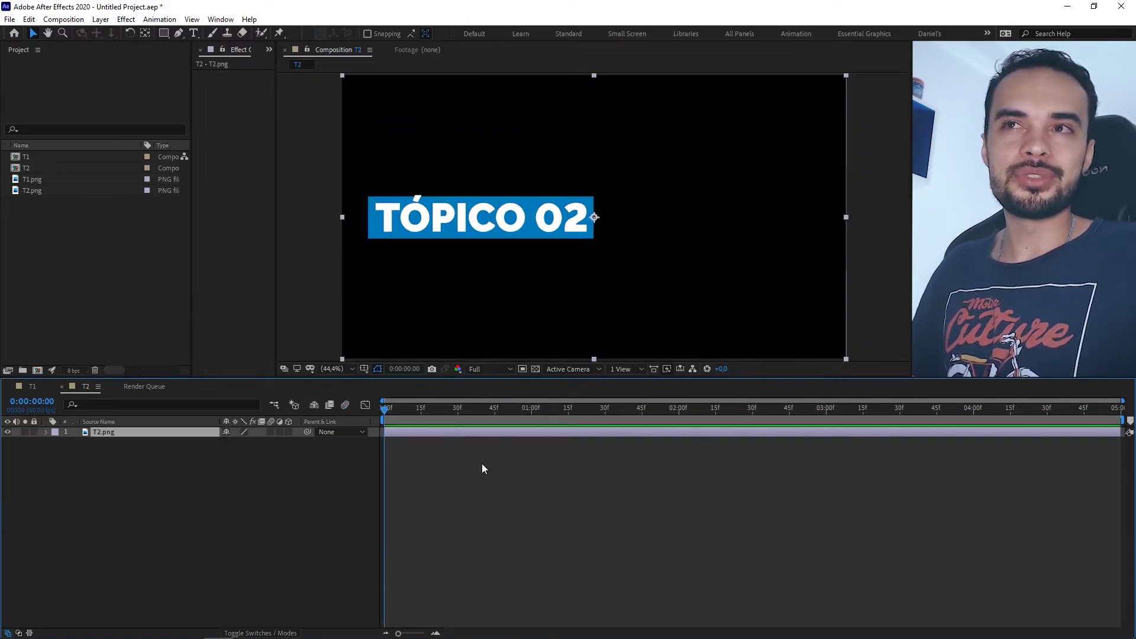
click(34, 387)
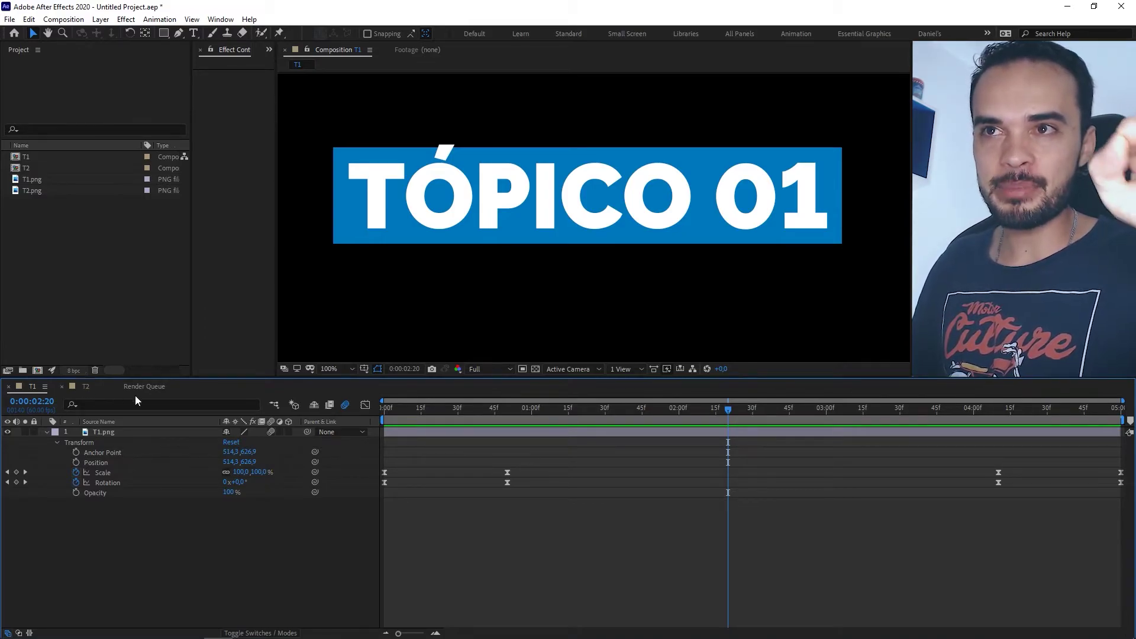
click(335, 371)
click(331, 404)
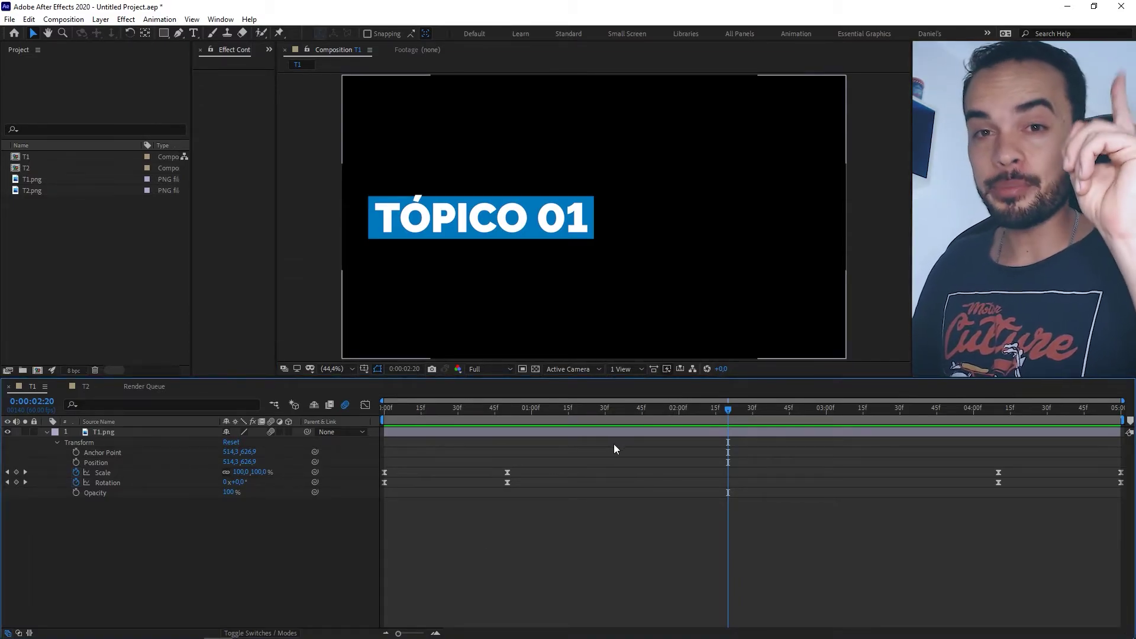
click(84, 386)
click(29, 386)
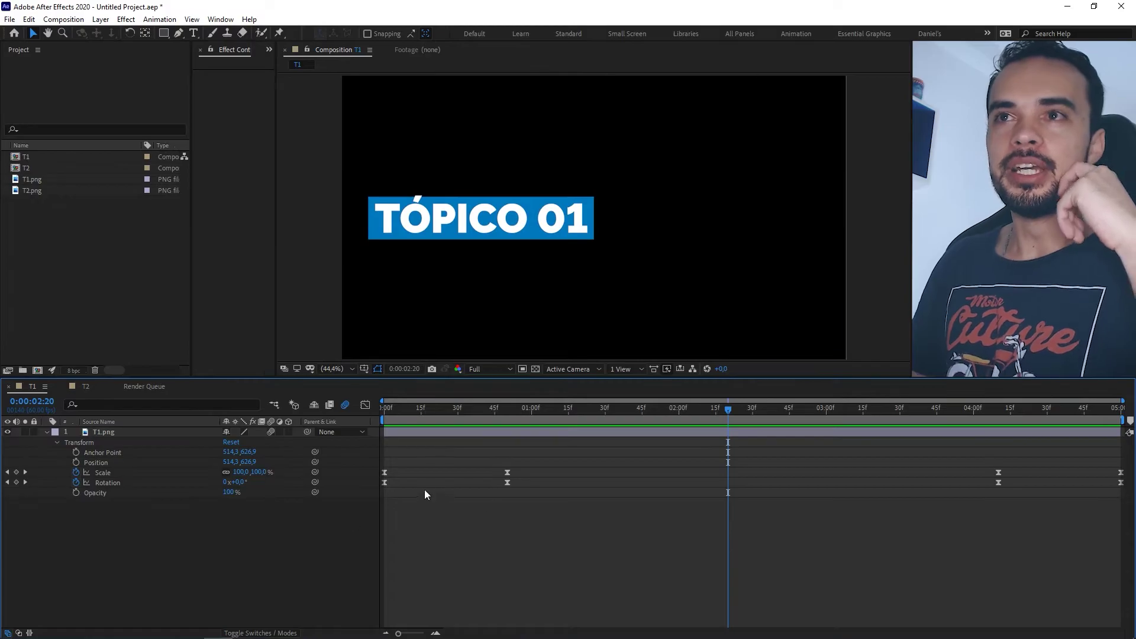
click(164, 472)
shift+click(169, 480)
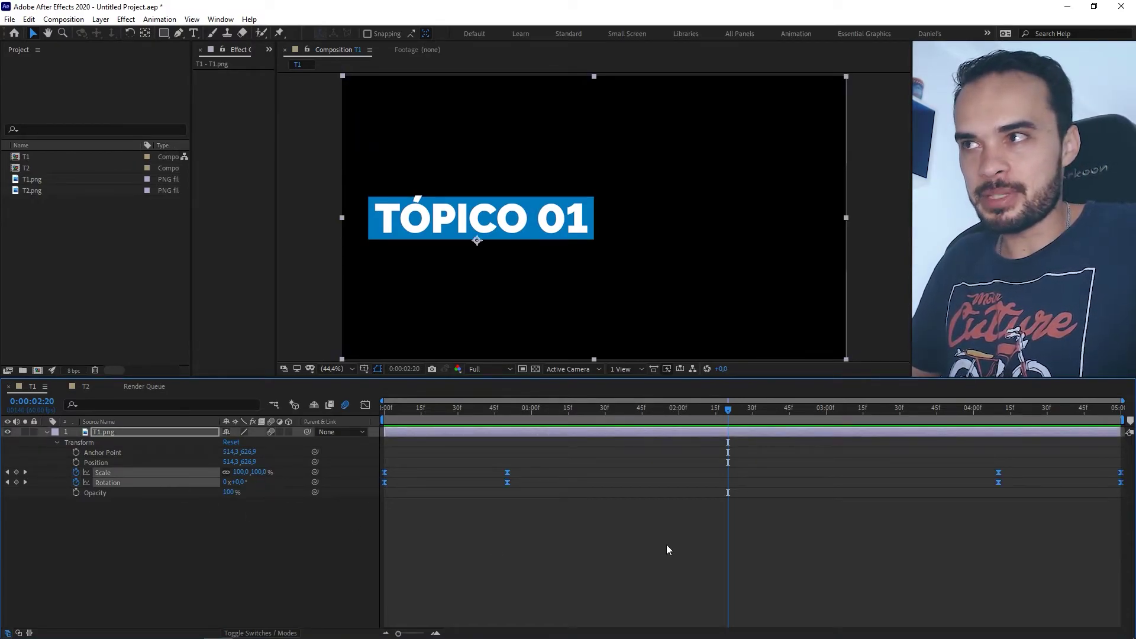
click(176, 534)
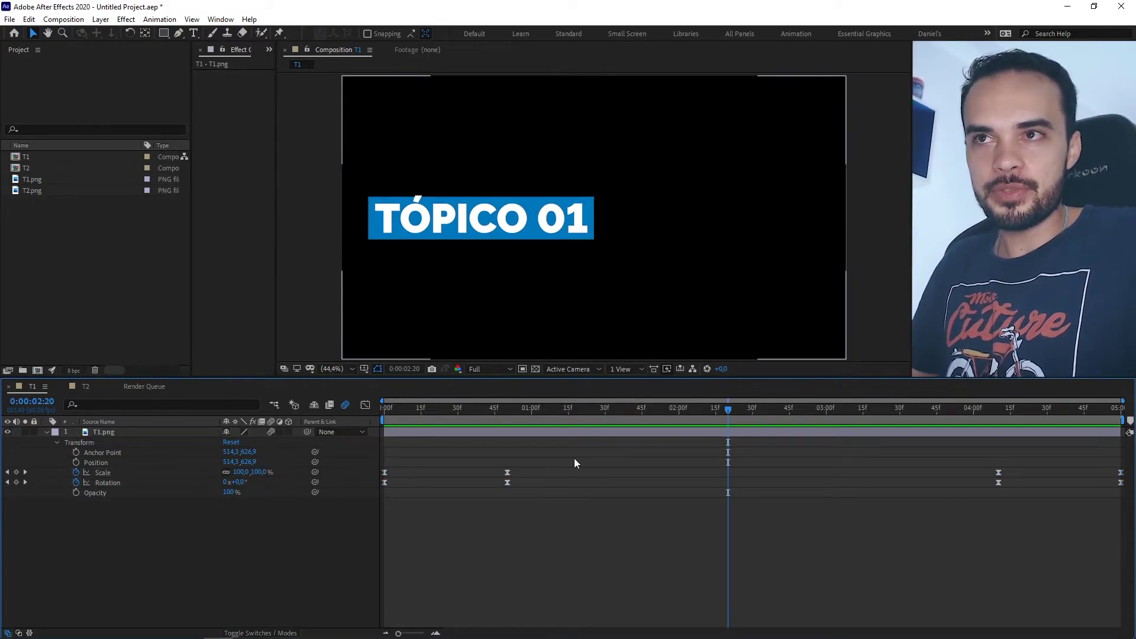
drag(574, 458, 353, 498)
drag(950, 455, 1127, 498)
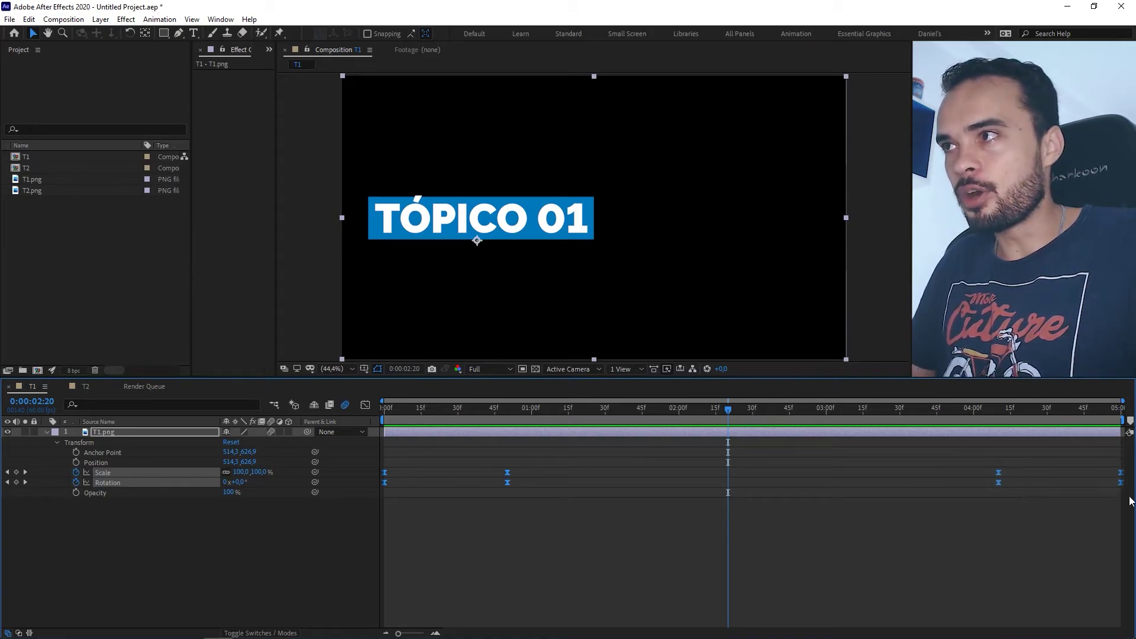
click(221, 552)
click(150, 473)
shift+click(150, 481)
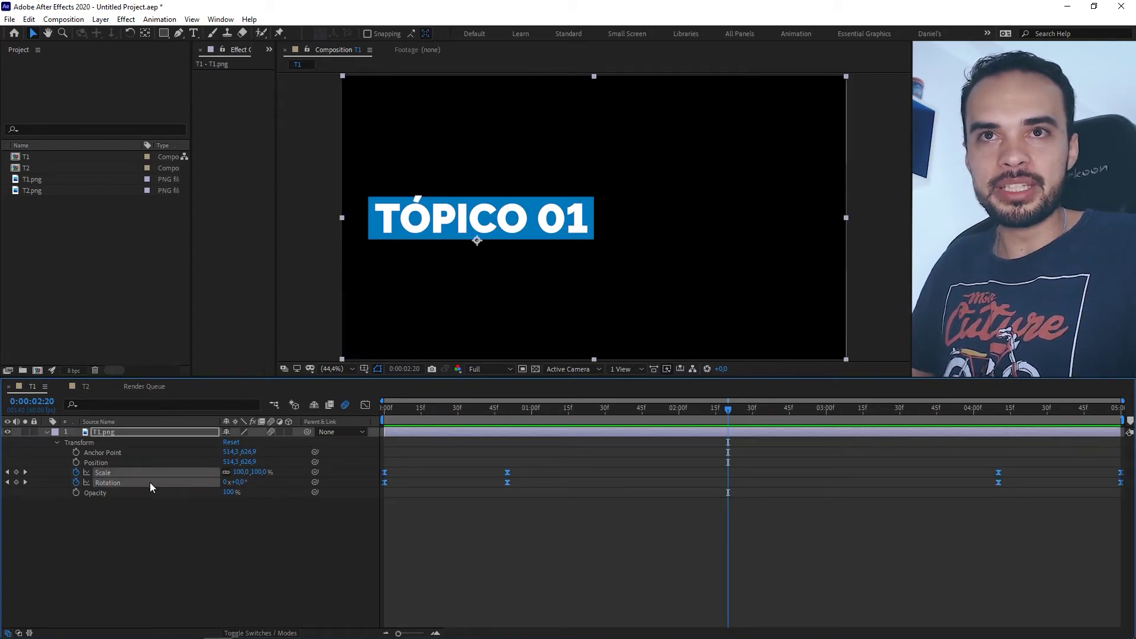
click(156, 482)
shift+click(156, 472)
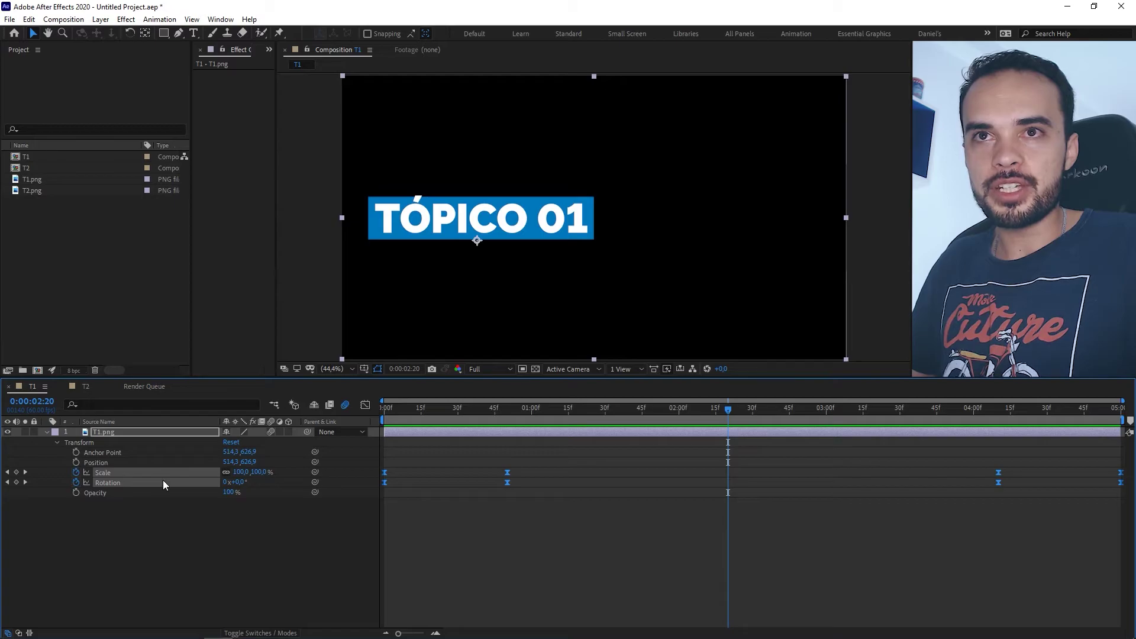
click(190, 516)
Step: Copy all Scale and Rotation keyframes from T1.png, paste them onto T2.png at 0:00:00:00, and expand that layer's Transform properties
click(156, 483)
shift+click(168, 471)
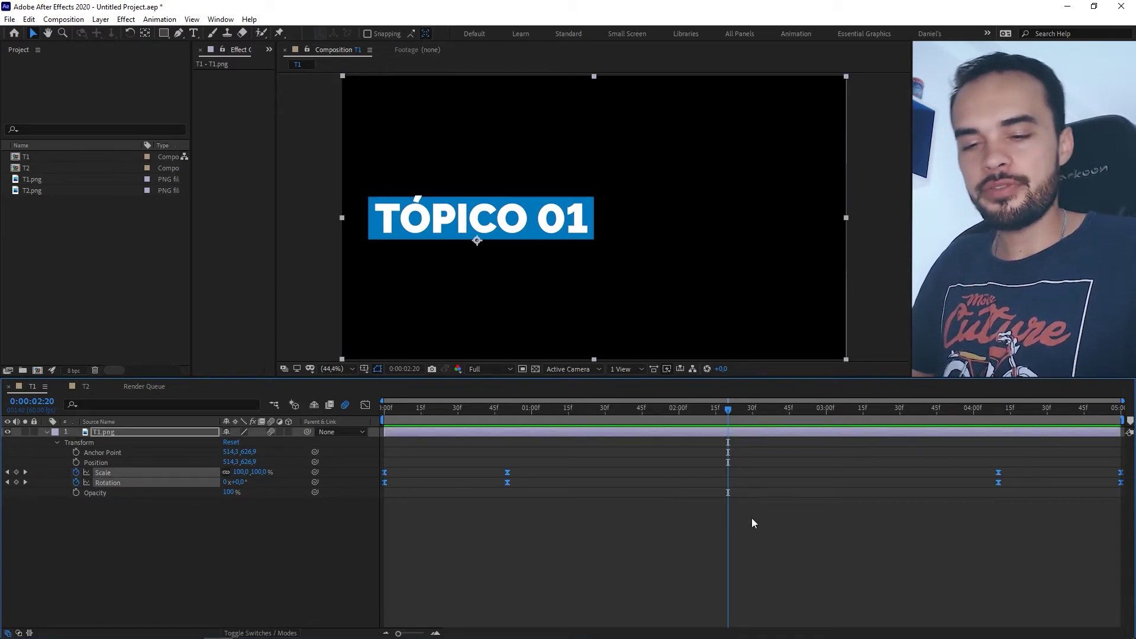
click(85, 387)
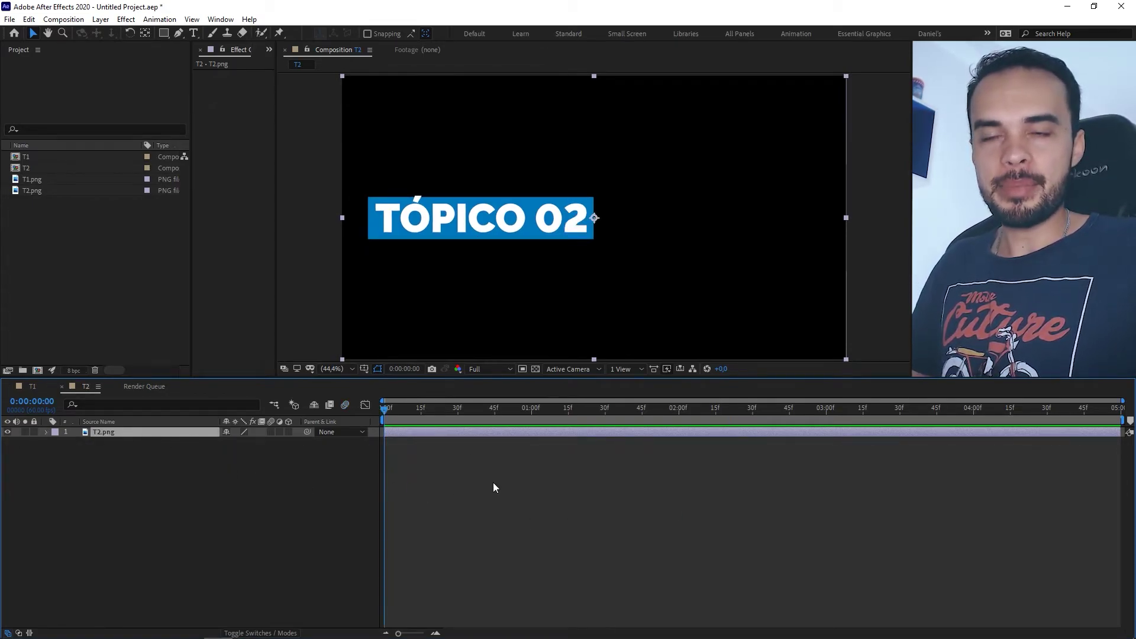
key(ctrl+v)
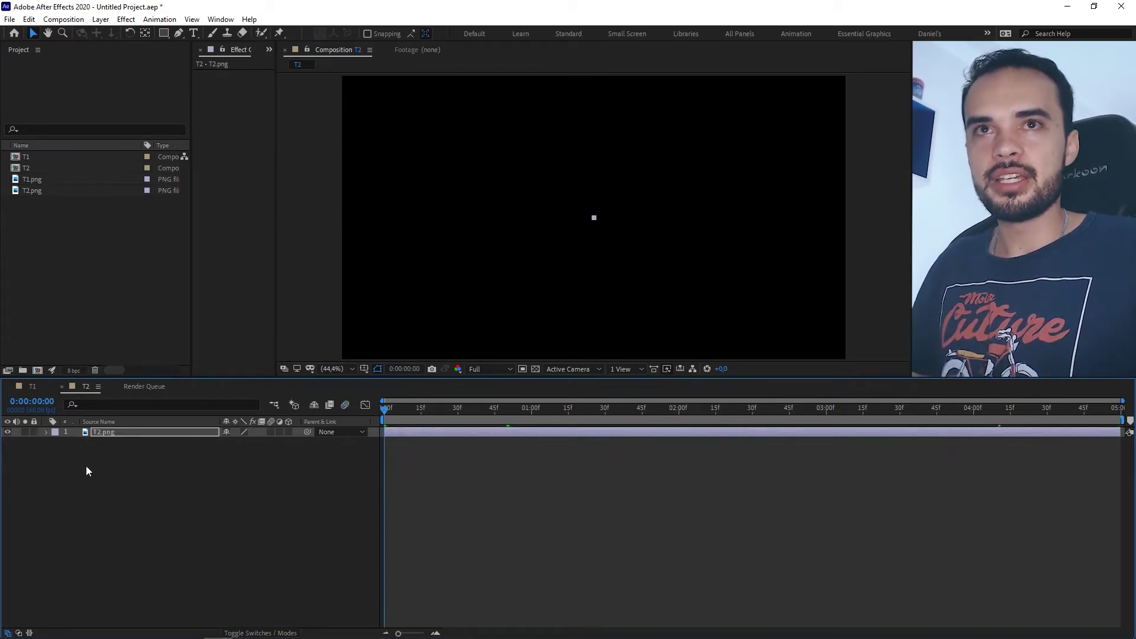
click(46, 432)
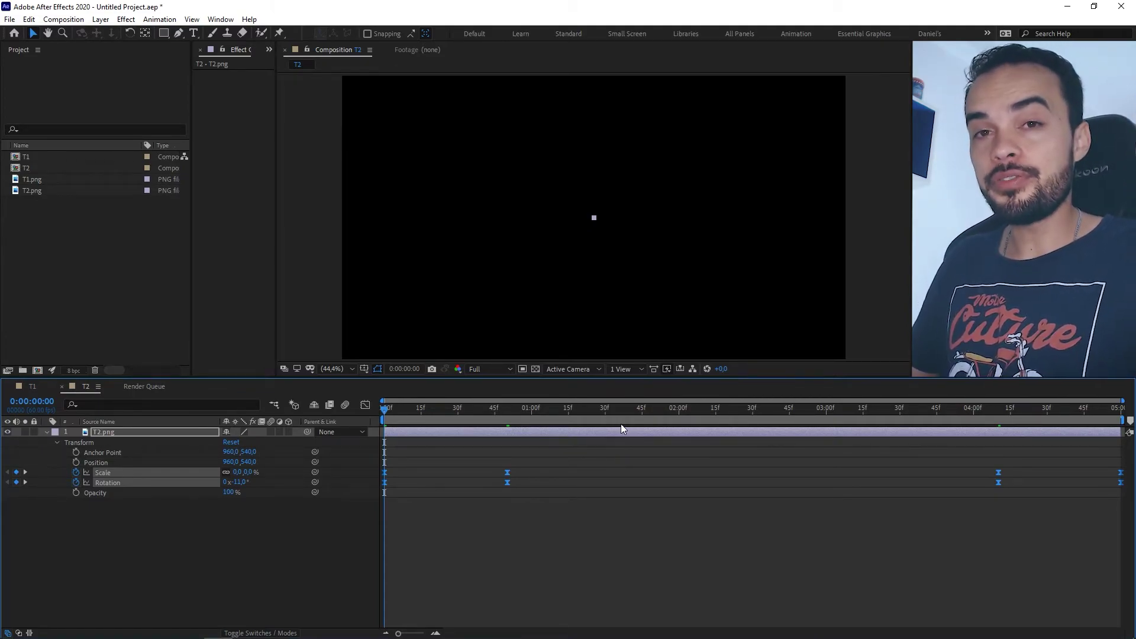
Step: In T1, move the exit Scale and Rotation keyframes earlier so that the exit starts at 0:00:01:14
click(32, 386)
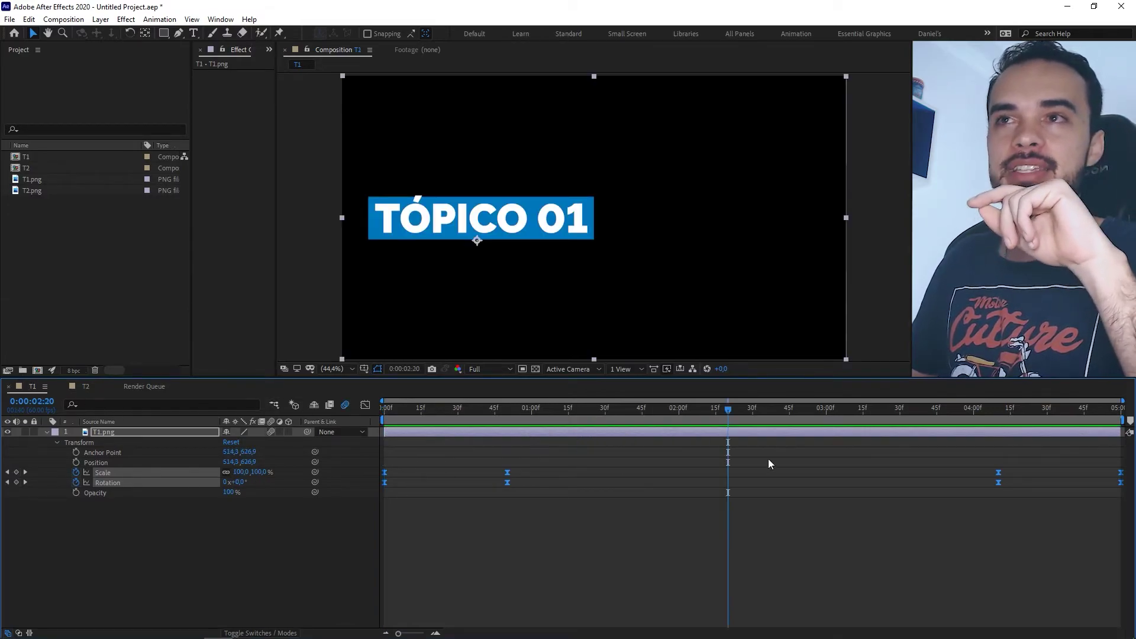
click(940, 464)
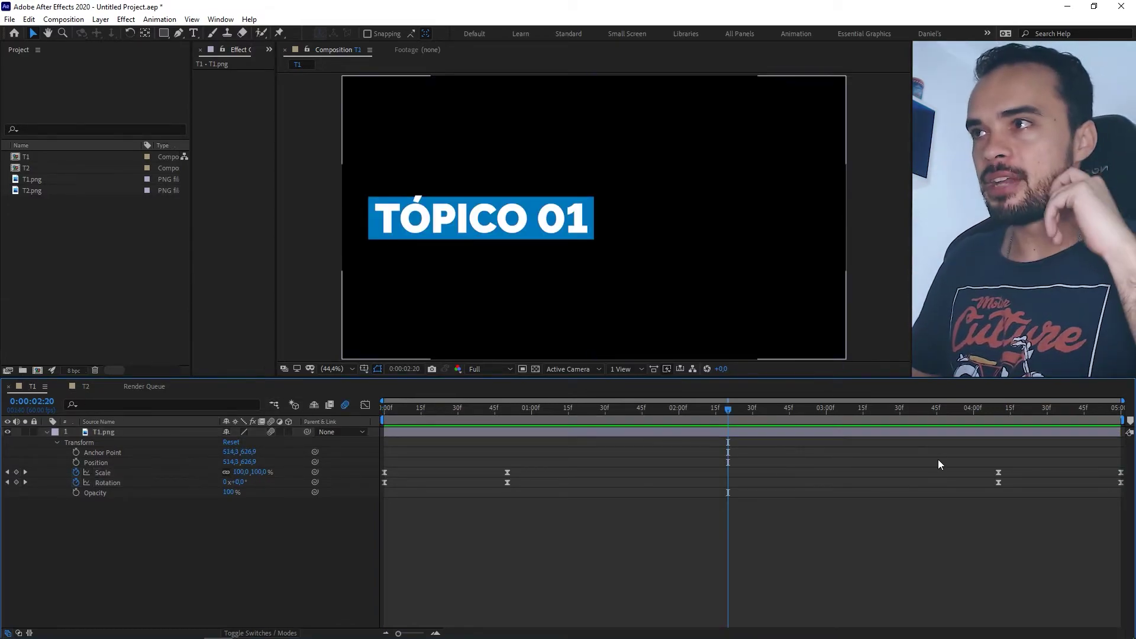
drag(940, 448, 1127, 505)
drag(1007, 474, 565, 482)
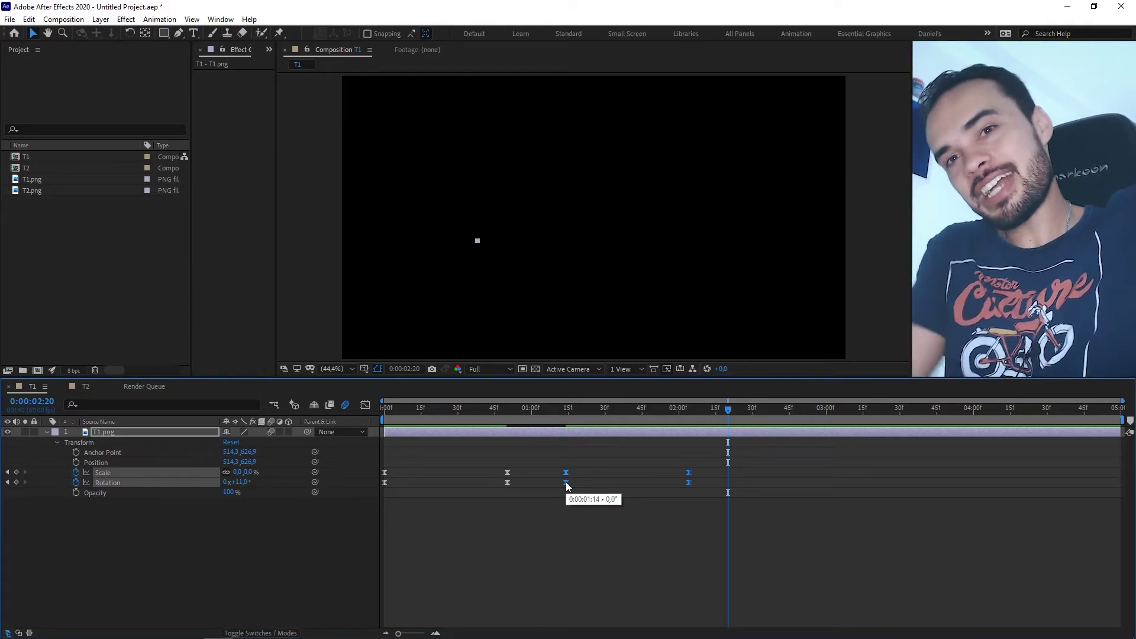
click(166, 541)
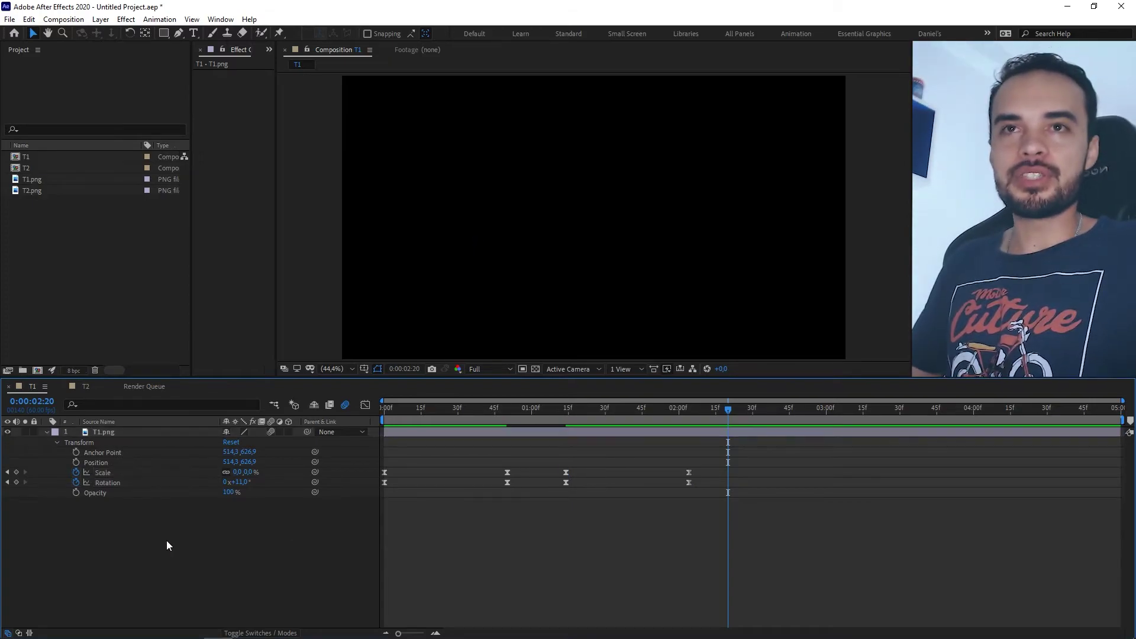
Step: Copy all retimed Scale and Rotation keyframes from T1.png, delete the existing ones on T2.png, and select the T2.png layer
click(157, 480)
shift+click(161, 473)
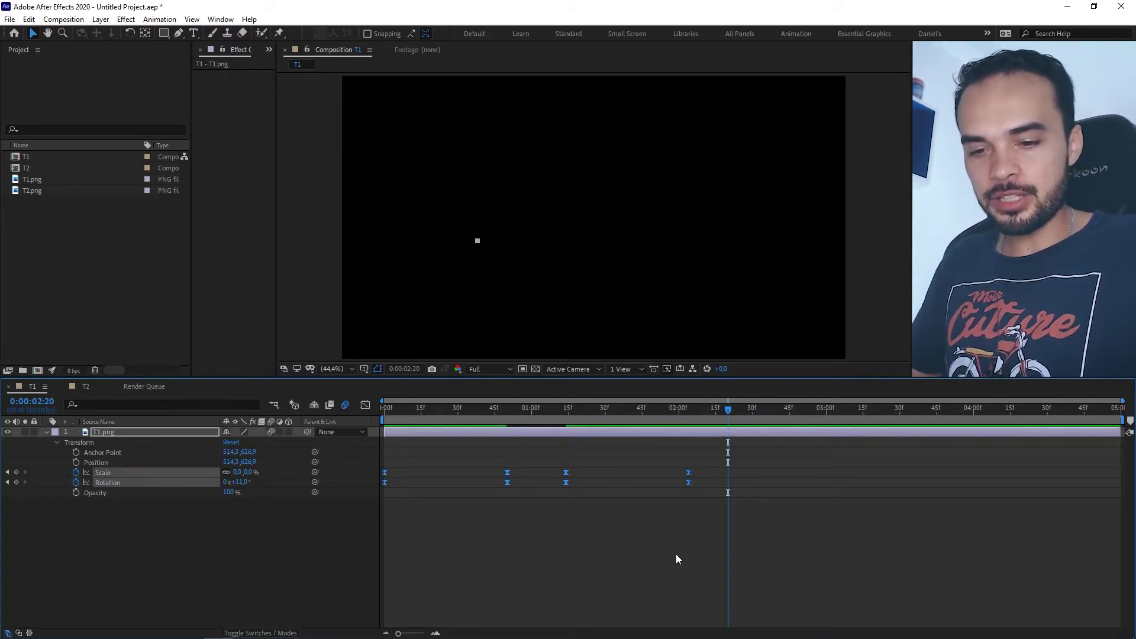
click(89, 386)
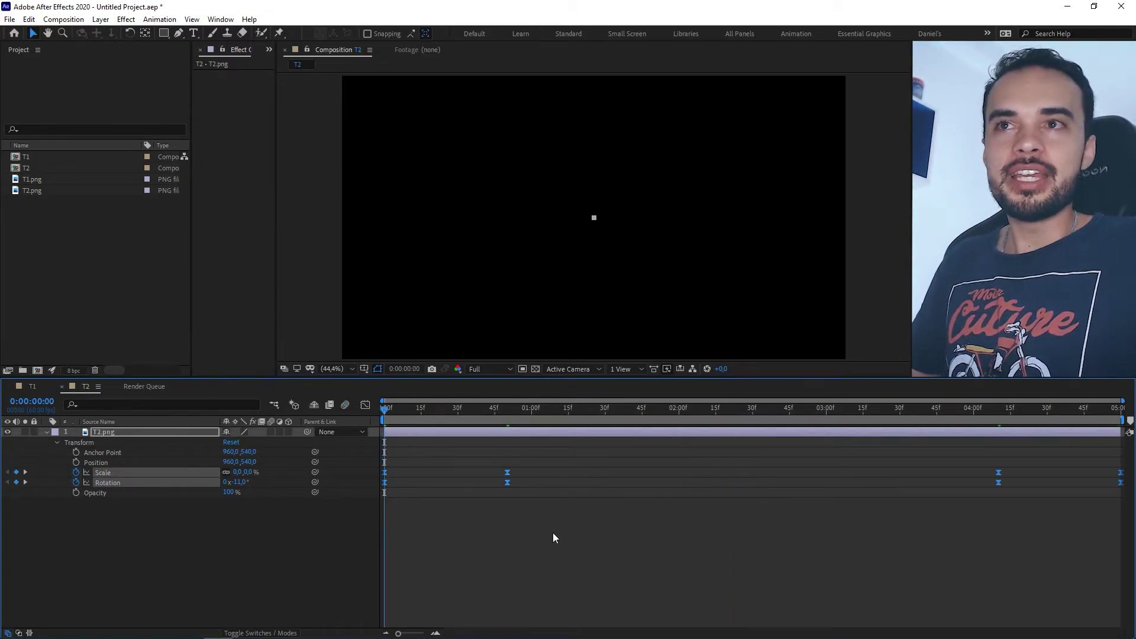
key(Delete)
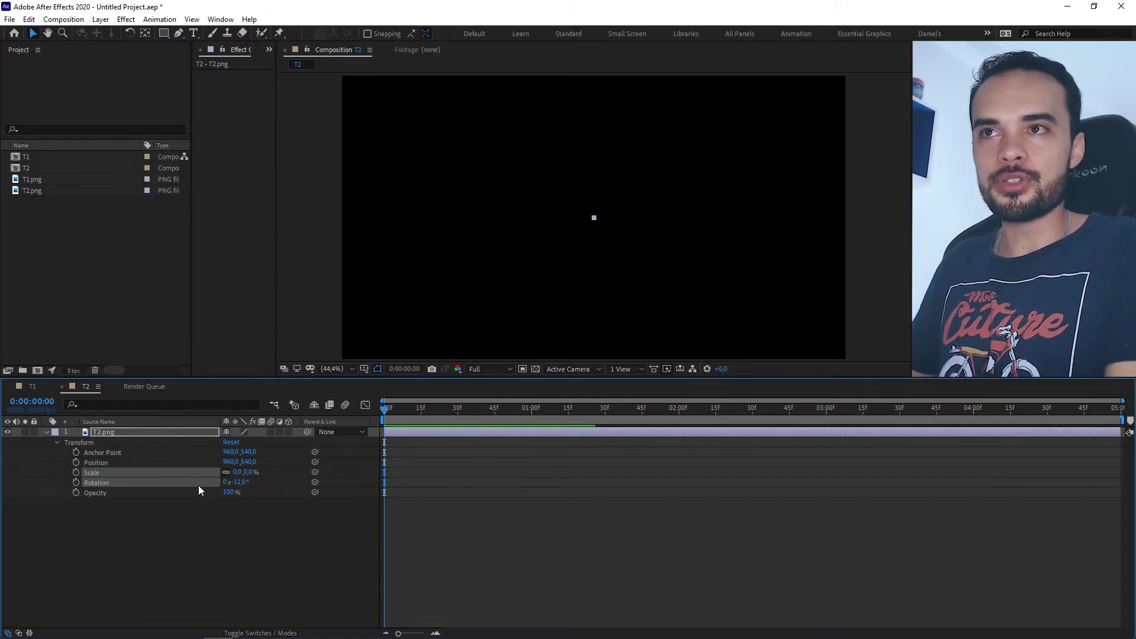
click(325, 578)
click(420, 431)
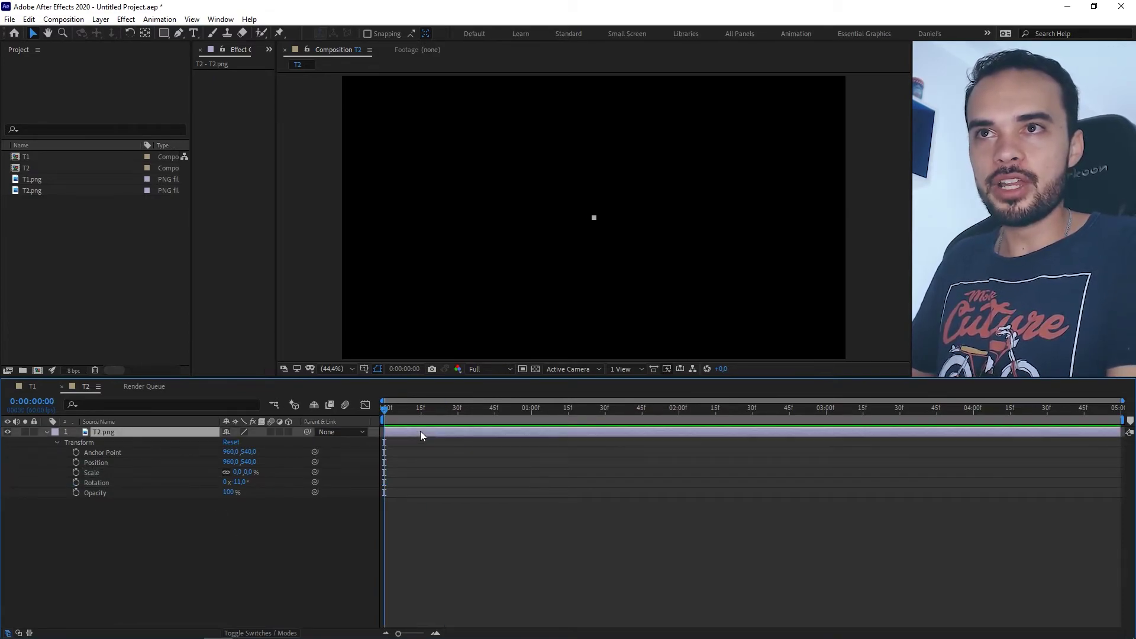
Step: Paste the copied keyframes onto T2.png at 0:00:00:00 and move the exit Scale and Rotation keyframes to the composition's end
key(ctrl+v)
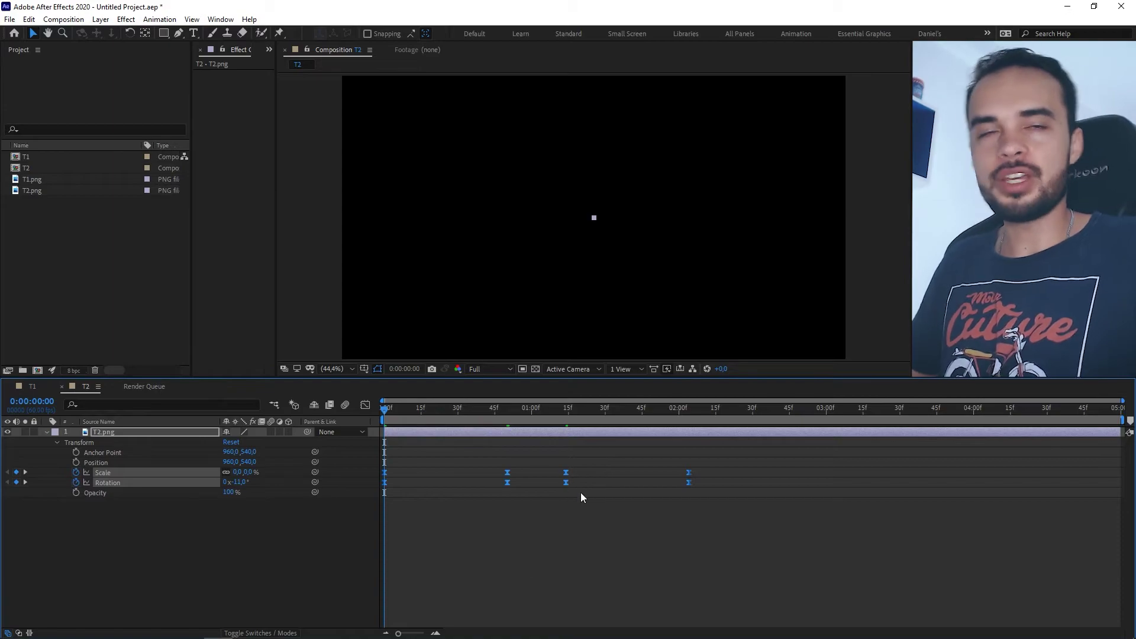
drag(535, 505, 1113, 470)
right_click(1113, 473)
click(1115, 475)
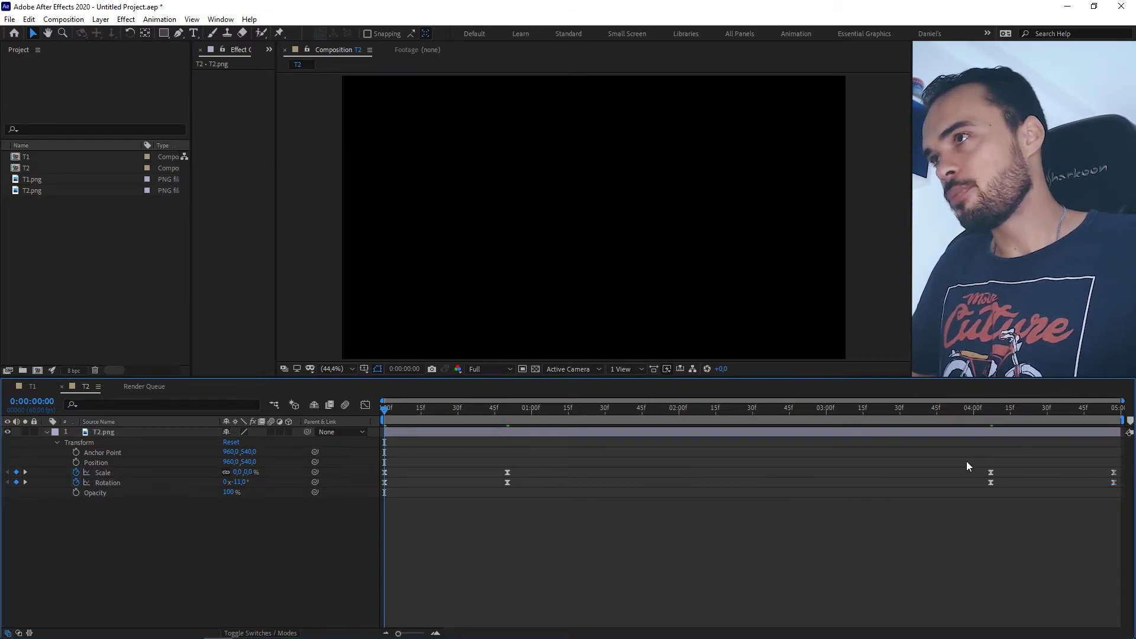
drag(954, 457, 1123, 475)
click(790, 556)
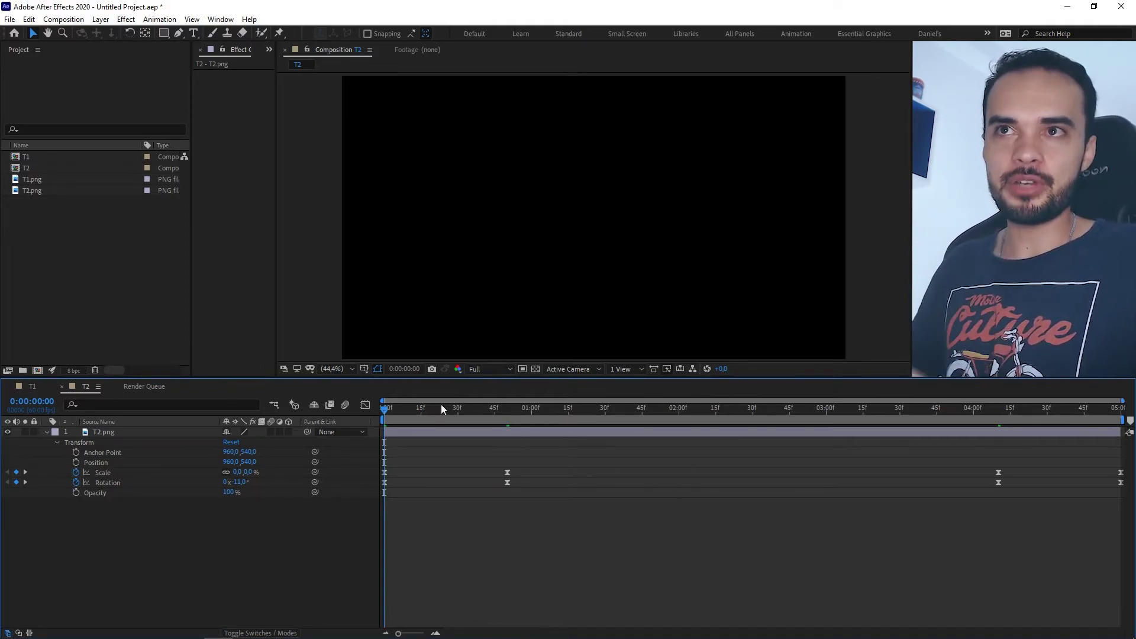
Step: Preview the T2 animation and scrub through T1 to compare how the two titles enter
drag(385, 410, 430, 409)
key(space)
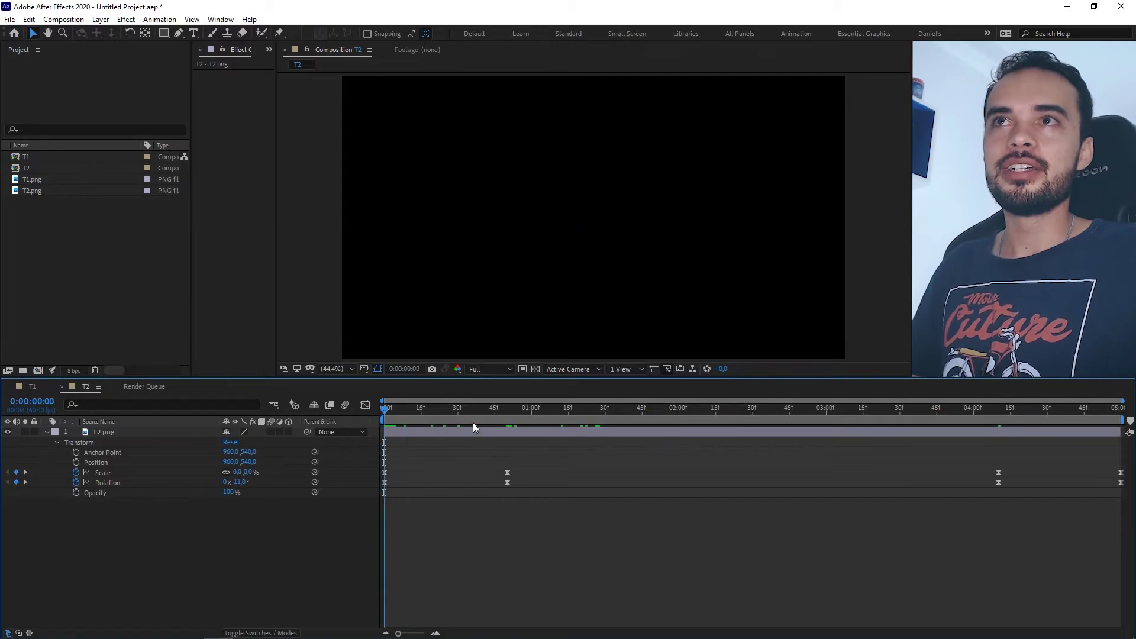
click(33, 388)
drag(396, 424, 565, 433)
click(92, 388)
Step: Scrub T2 to 0:00:02:08 and delete all Scale and Rotation keyframes from T2.png
drag(408, 411, 385, 438)
drag(503, 441, 699, 445)
click(137, 482)
shift+click(138, 473)
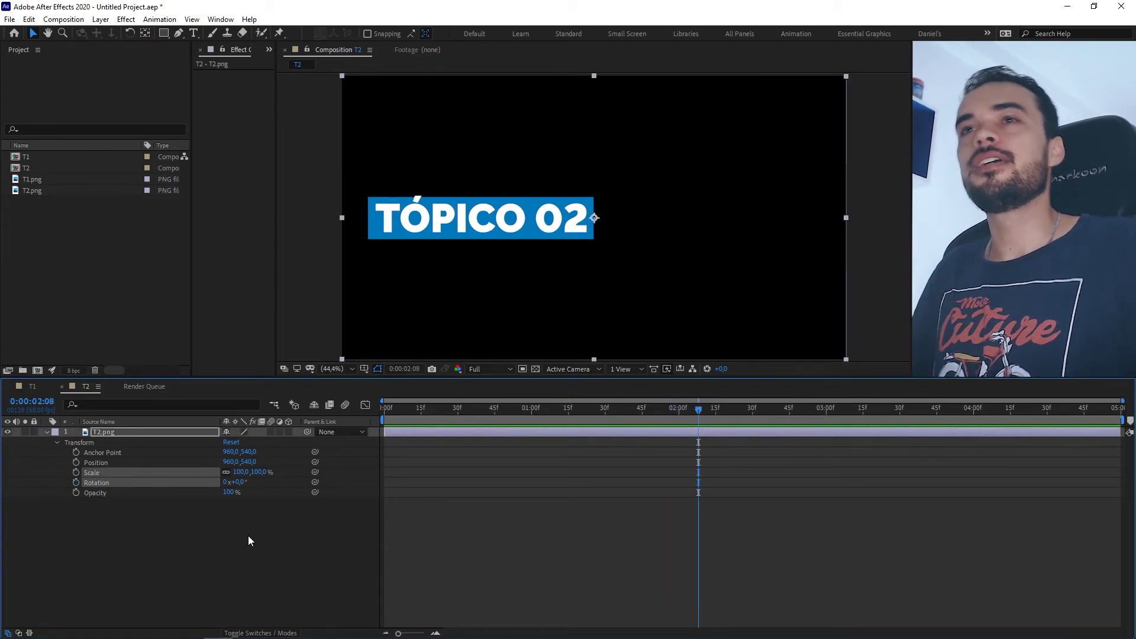
Step: In T1, move the exit Scale and Rotation keyframes so that the exit finishes at the end of the composition
click(33, 386)
click(265, 583)
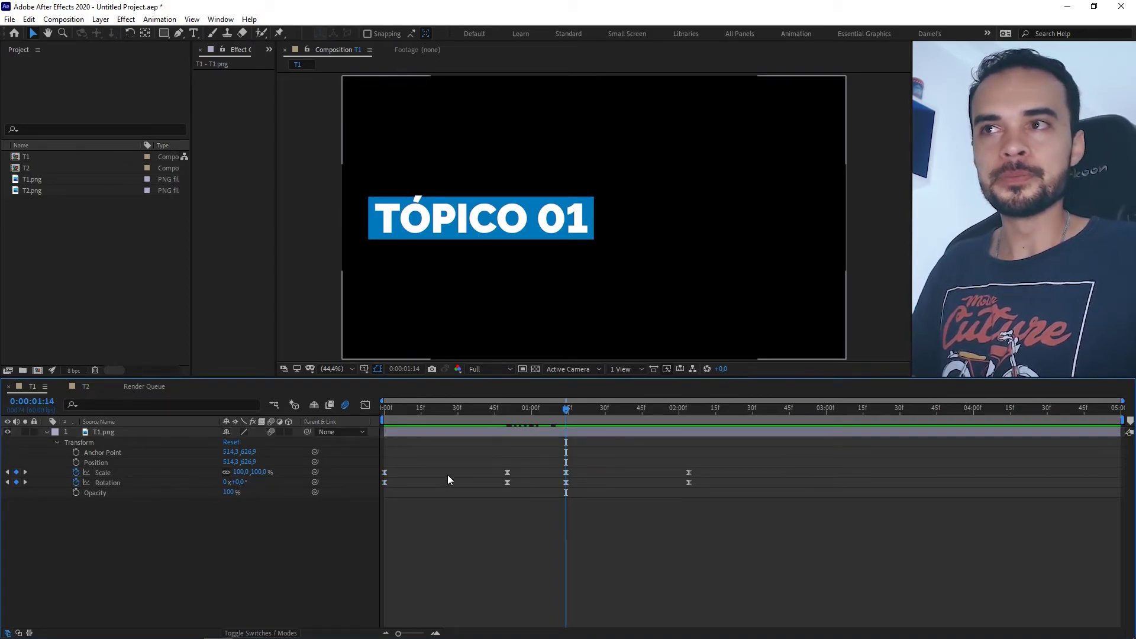
drag(760, 459, 503, 506)
drag(752, 451, 575, 499)
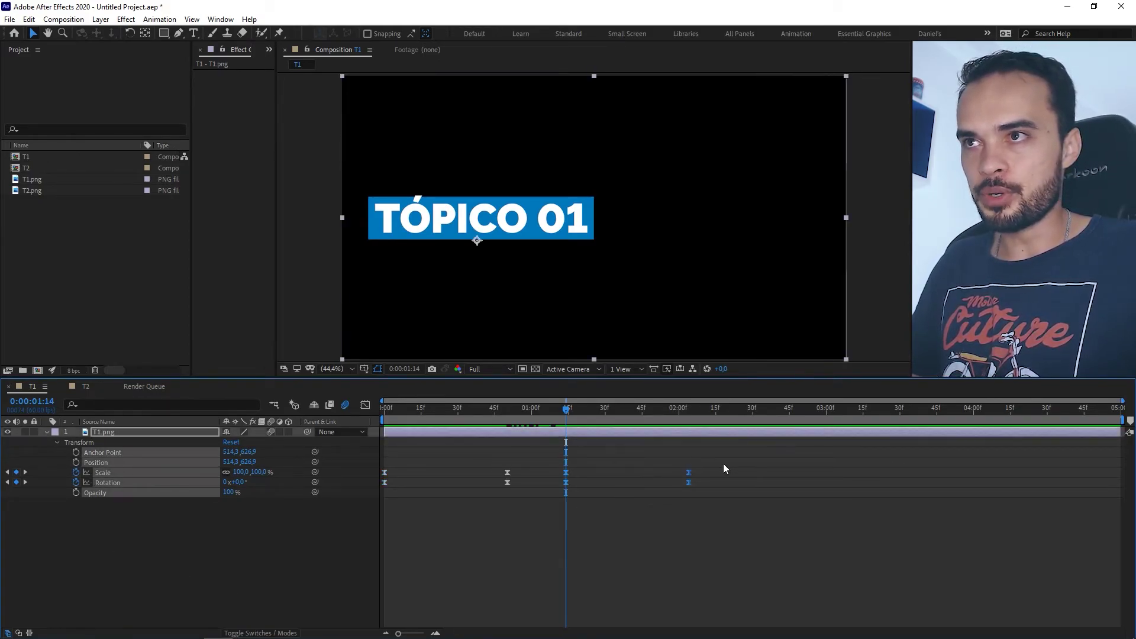
drag(690, 471, 1121, 472)
click(329, 542)
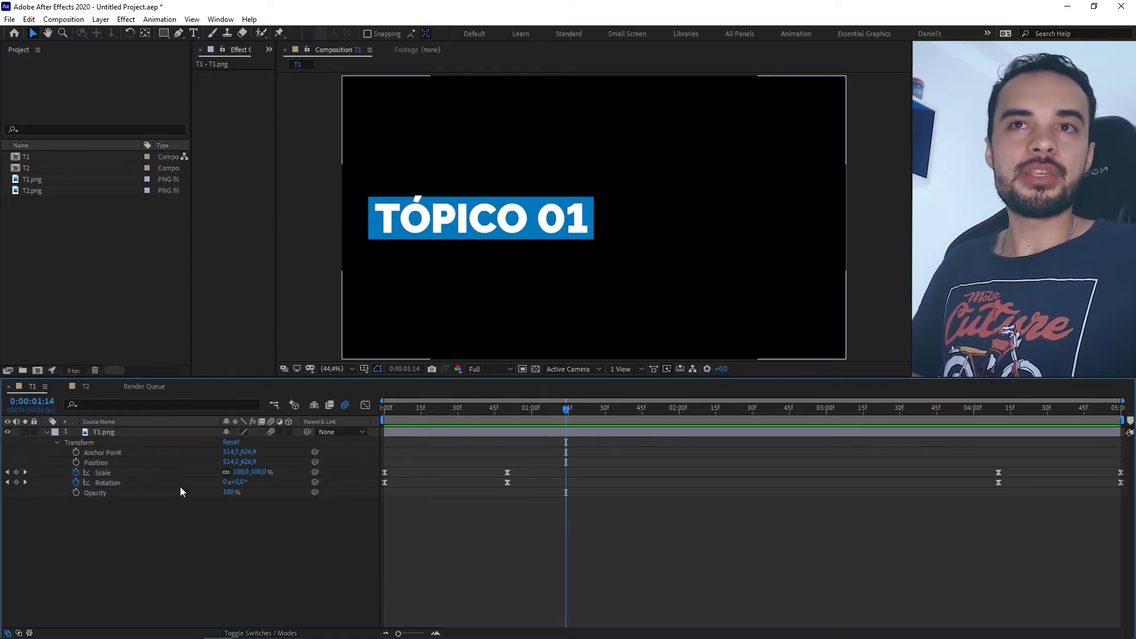
click(138, 484)
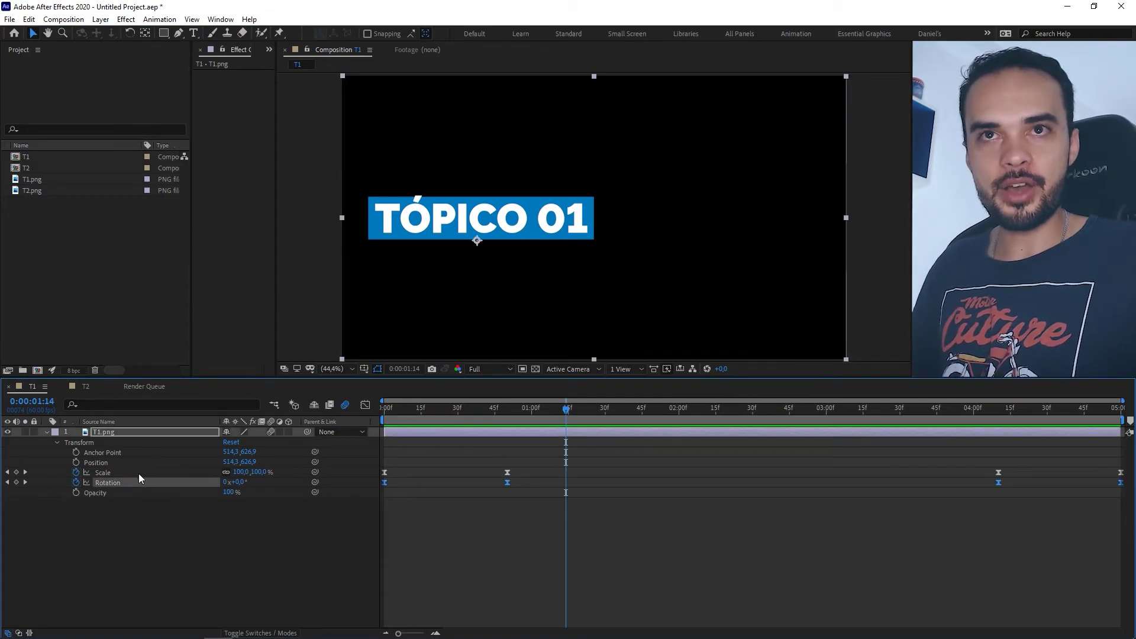
shift+click(139, 473)
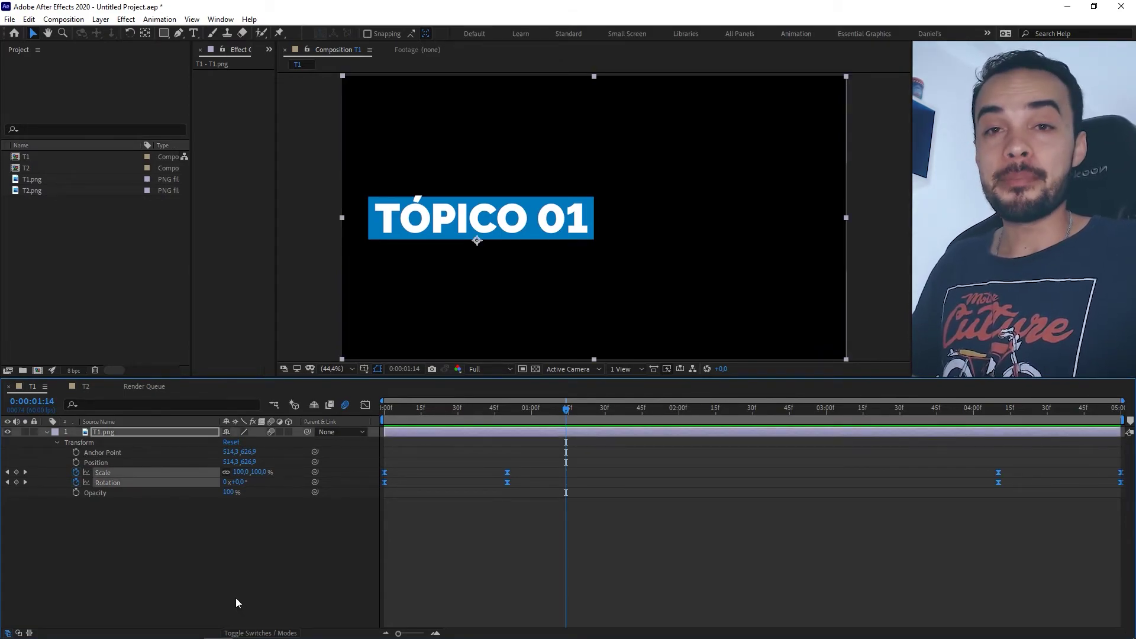
shift+click(136, 453)
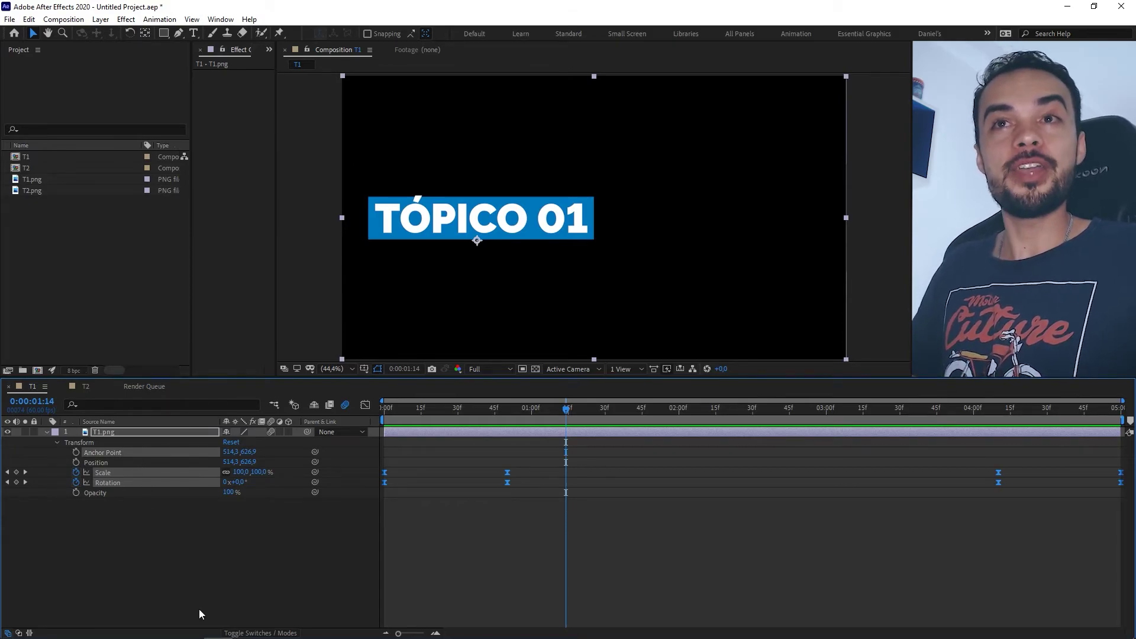
shift+click(133, 463)
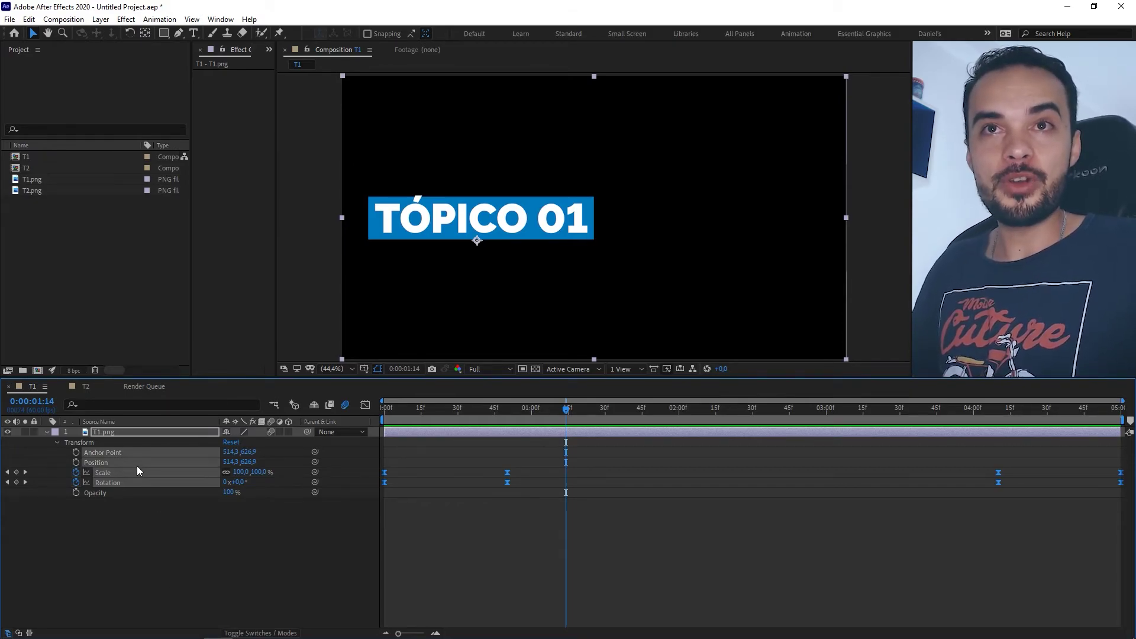
mouse_move(215, 615)
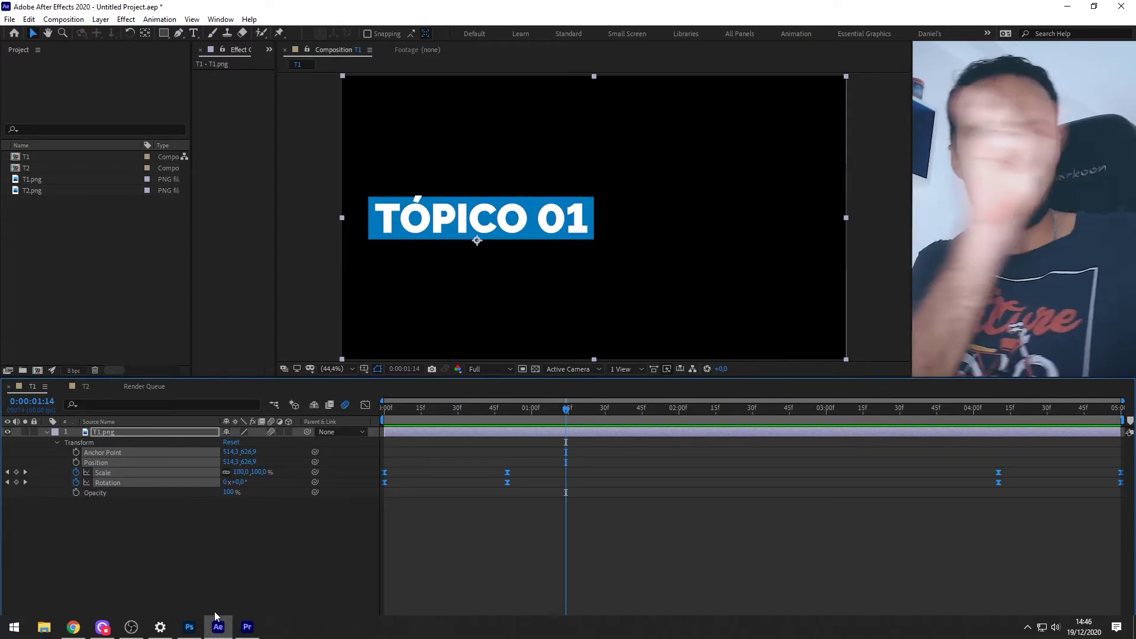
click(120, 521)
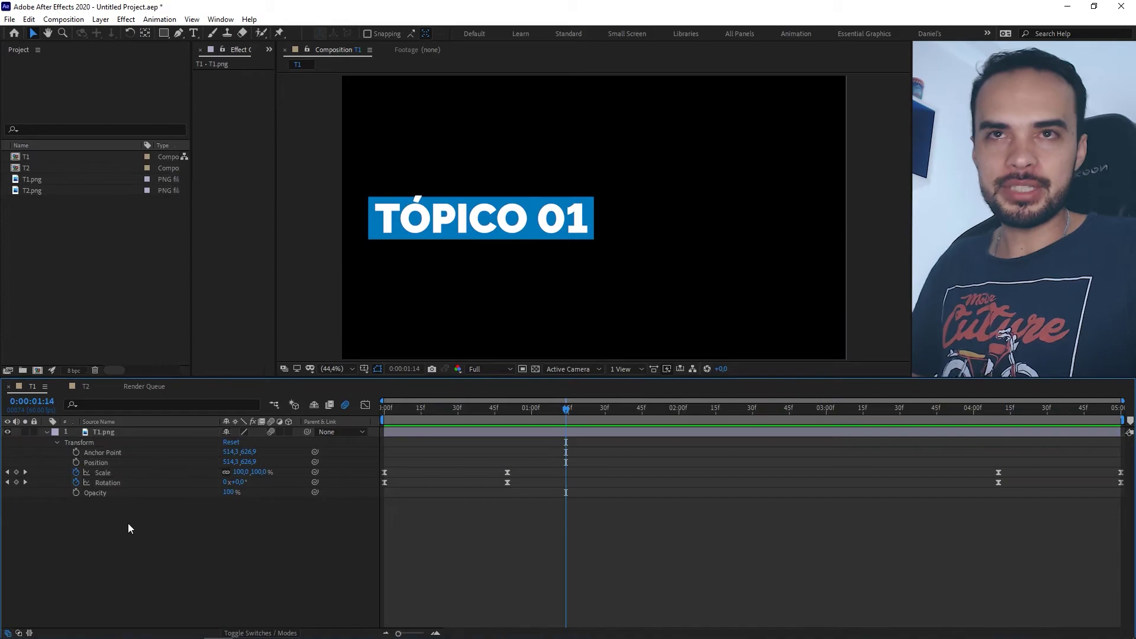
click(151, 482)
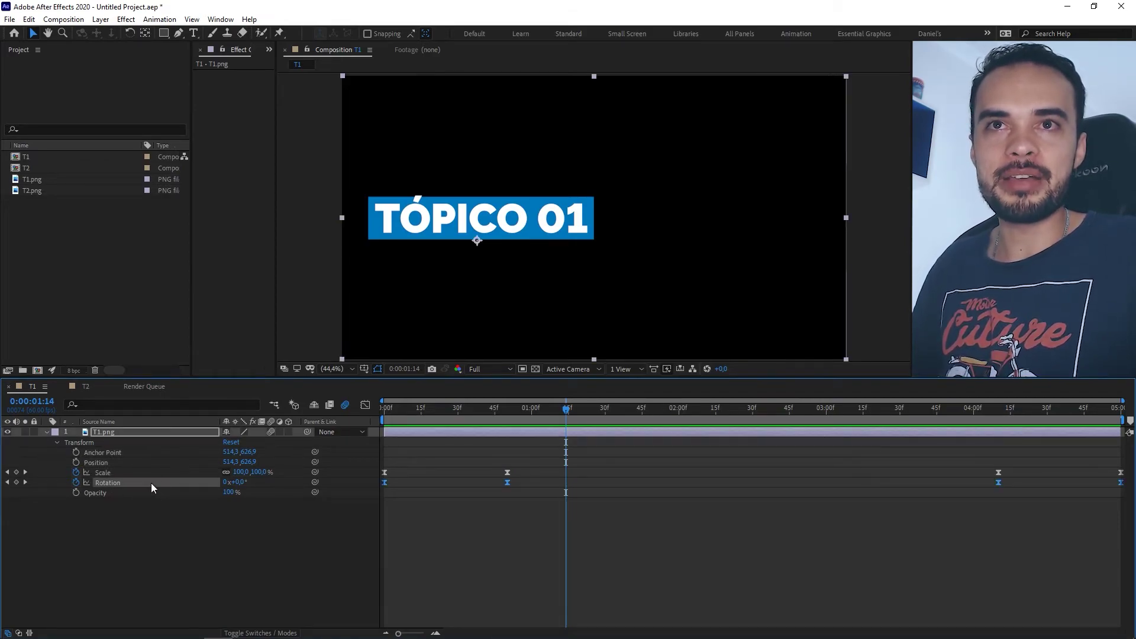
click(129, 534)
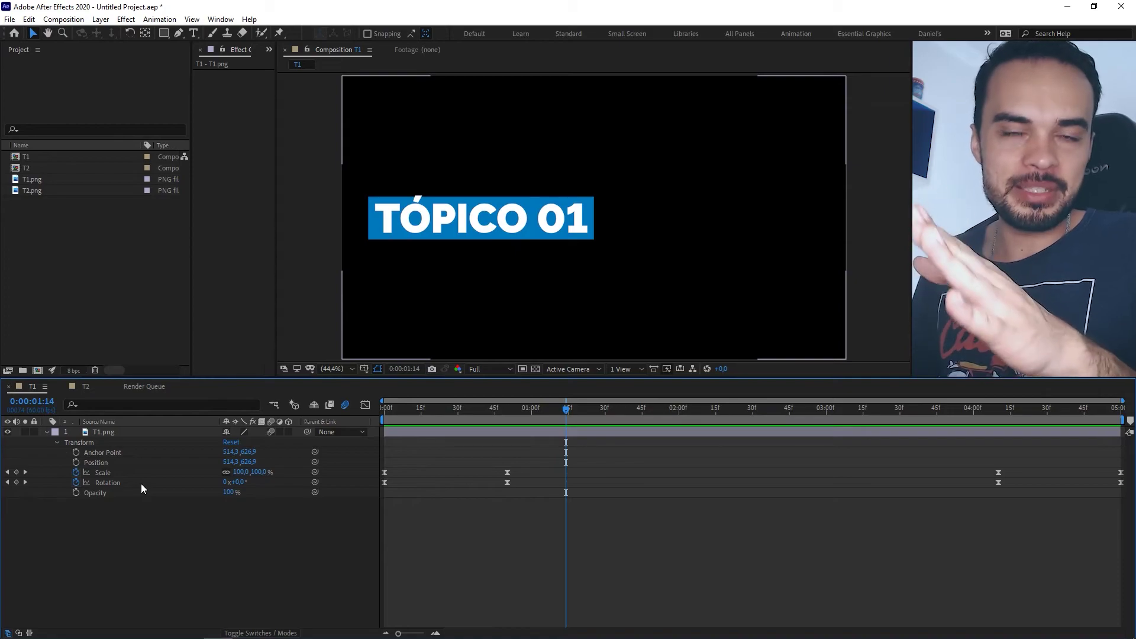
Step: Copy Anchor Point, Scale and Rotation from T1.png and paste them onto T2.png at 0:00:00:00
click(140, 483)
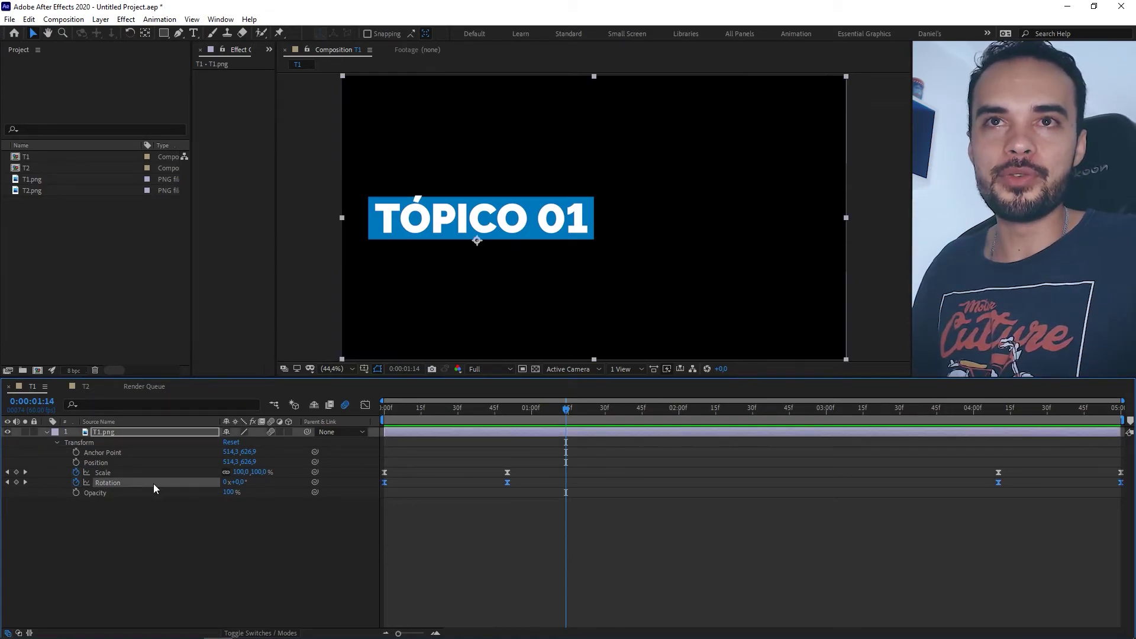
shift+click(135, 471)
shift+click(144, 452)
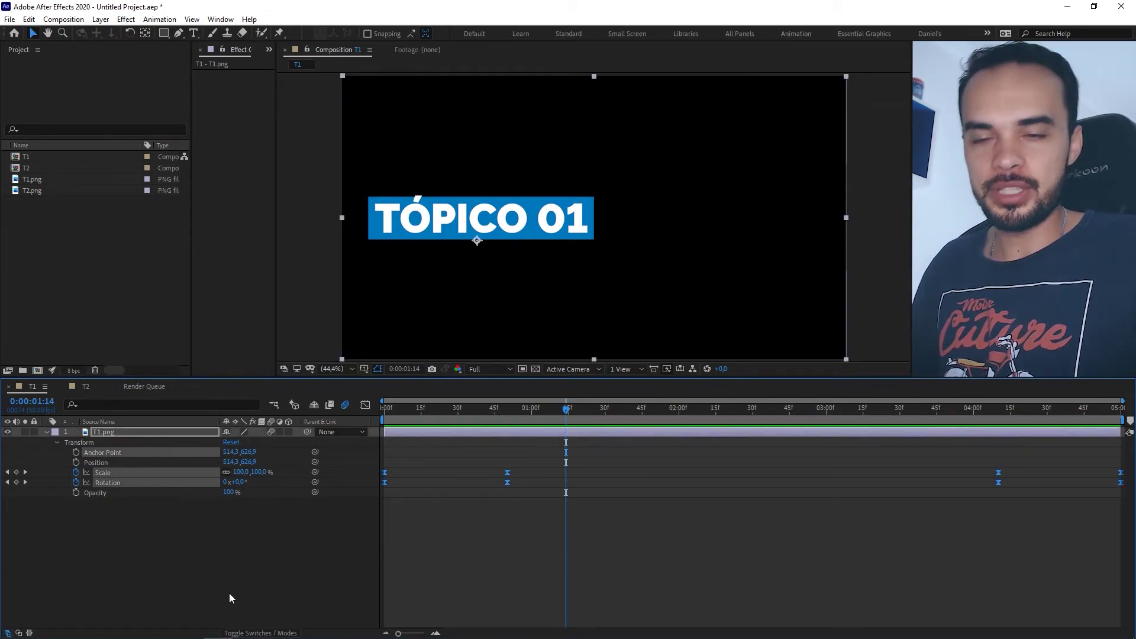
click(73, 388)
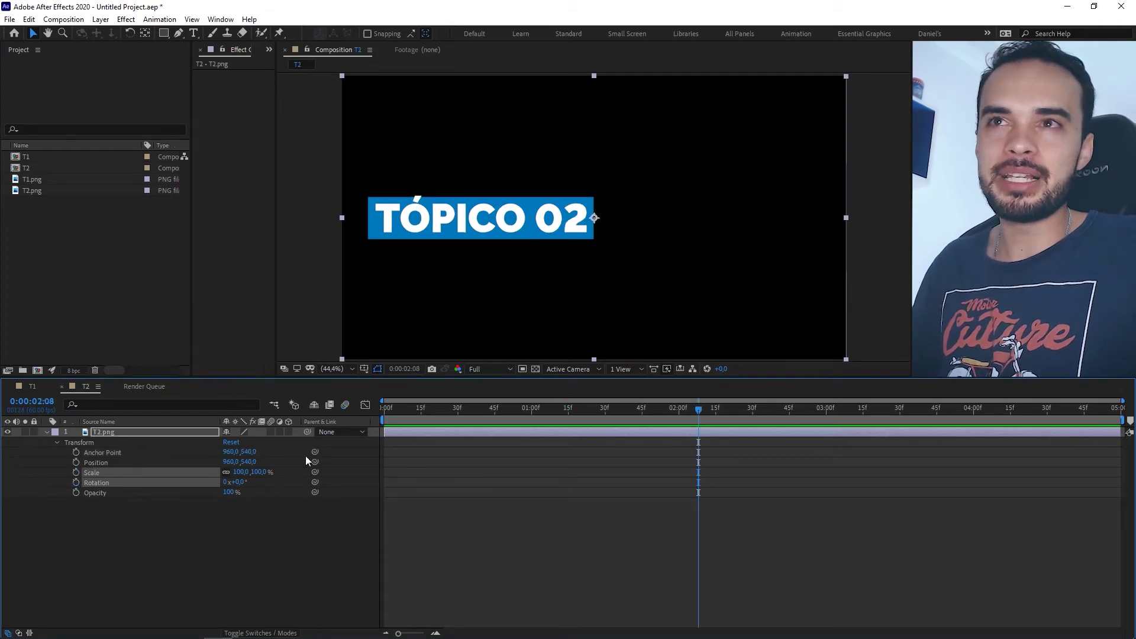
key(Home)
click(404, 431)
key(ctrl+v)
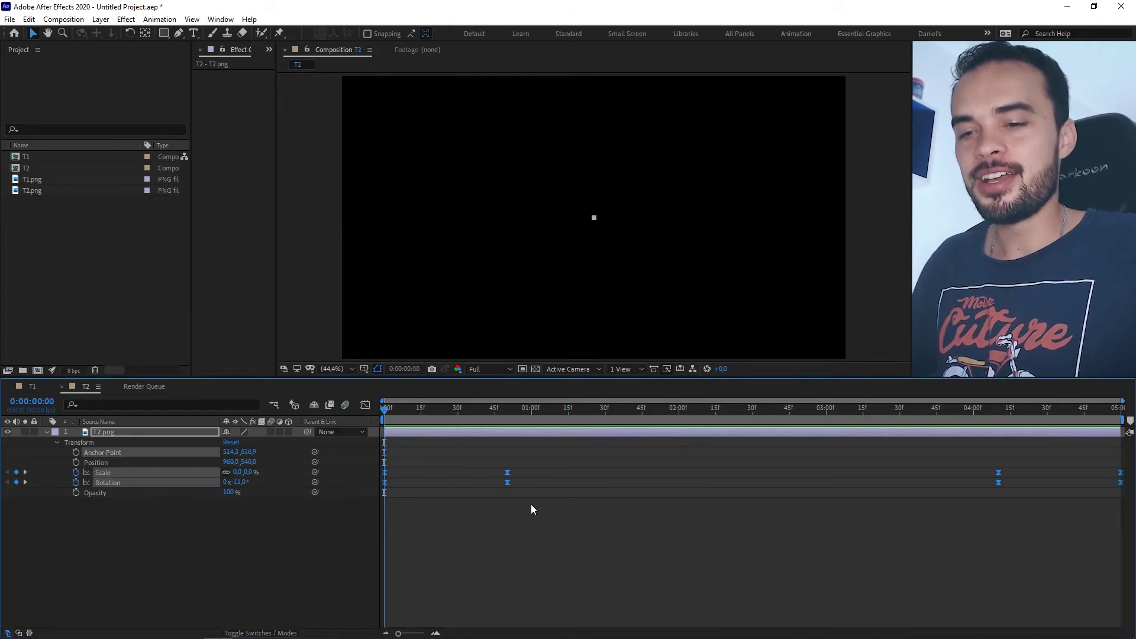
Step: Show only the keyframed properties of T2.png and check the TÓPICO 02 title's motion and placement
key(u)
key(space)
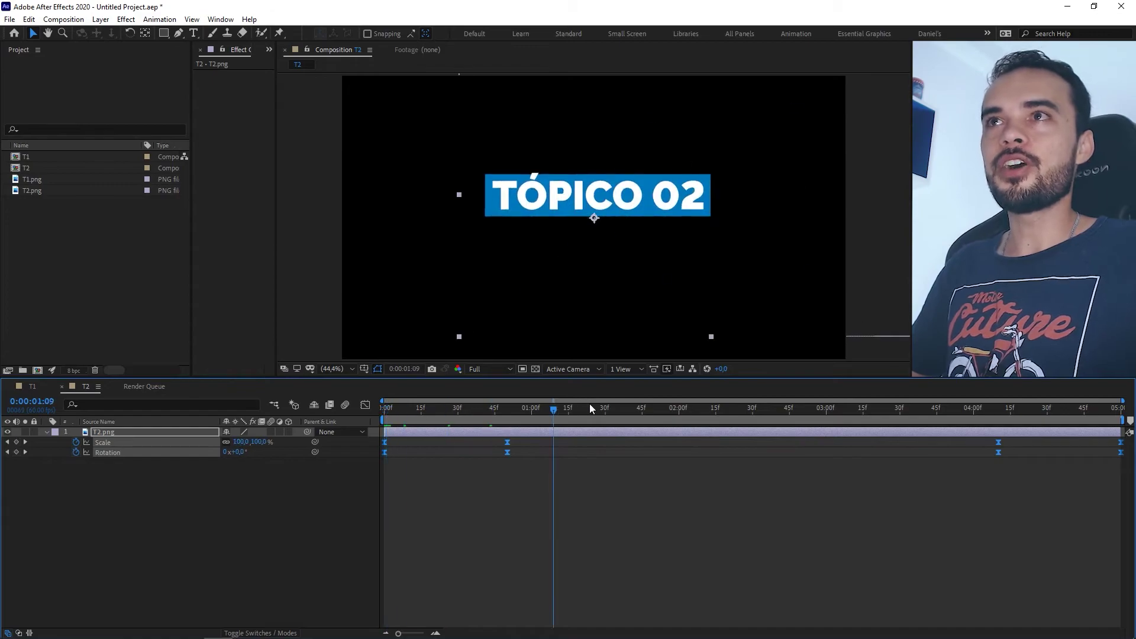
click(400, 407)
drag(402, 408, 679, 411)
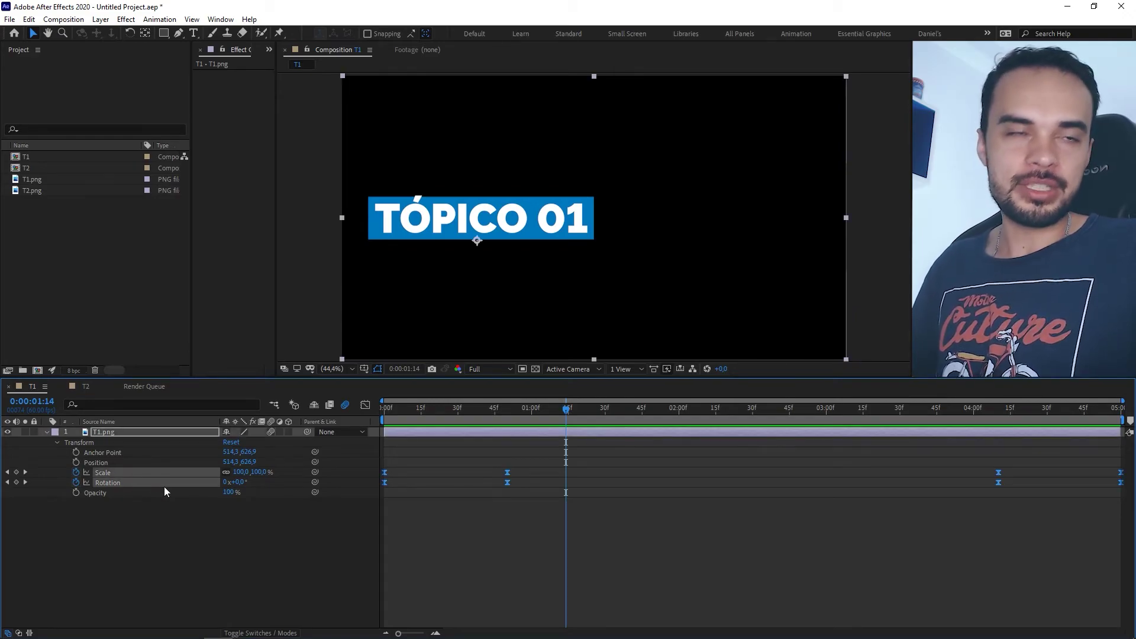
Step: Copy Anchor Point, Position, Scale and Rotation from T1.png, paste them onto T2.png at 0:00:00:00, and preview the result
ctrl+click(136, 451)
ctrl+click(145, 462)
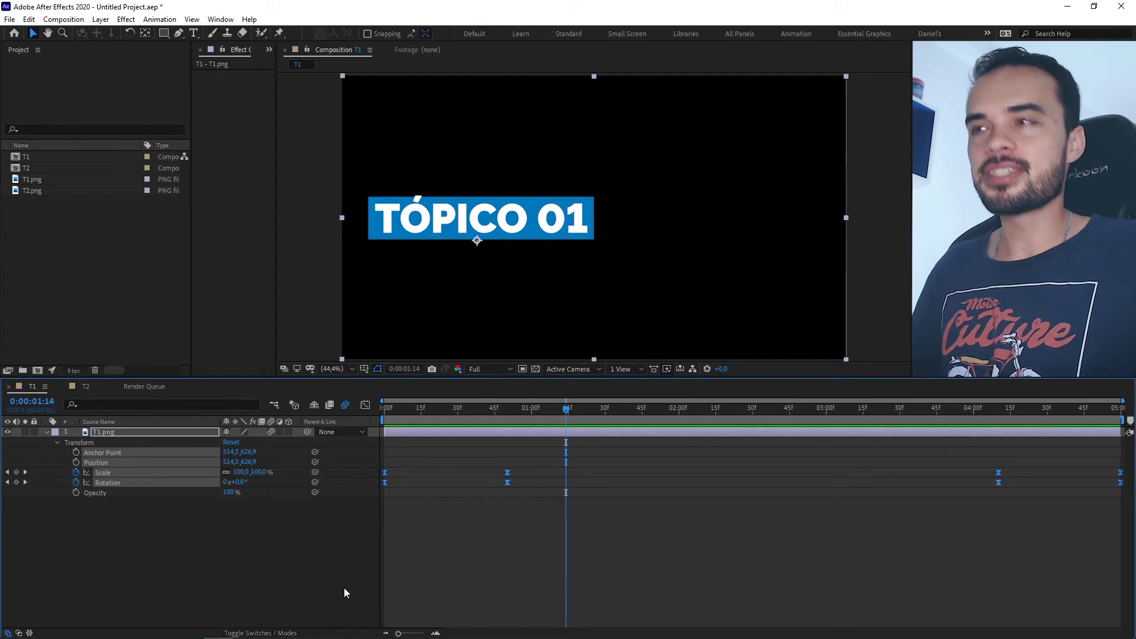
click(84, 386)
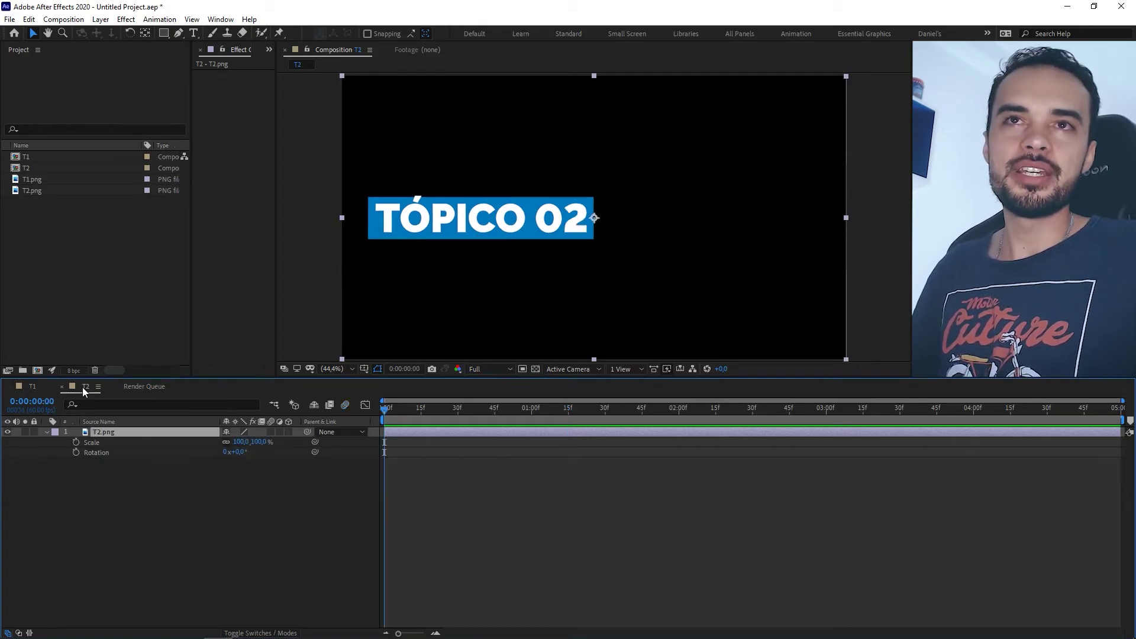
click(448, 441)
click(406, 436)
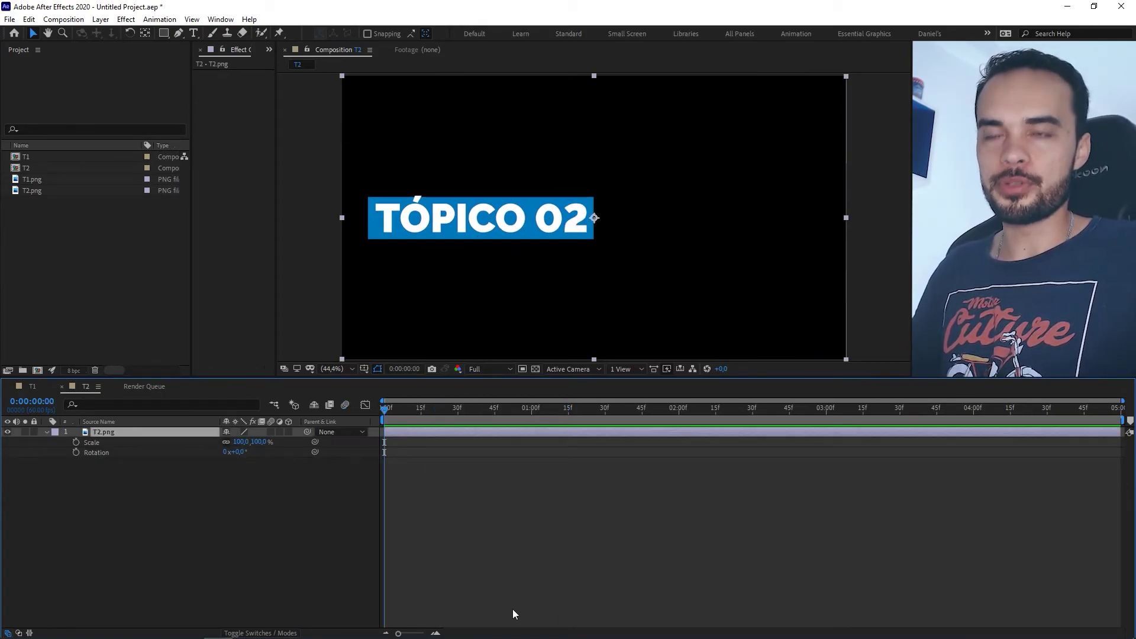
key(ctrl+v)
key(space)
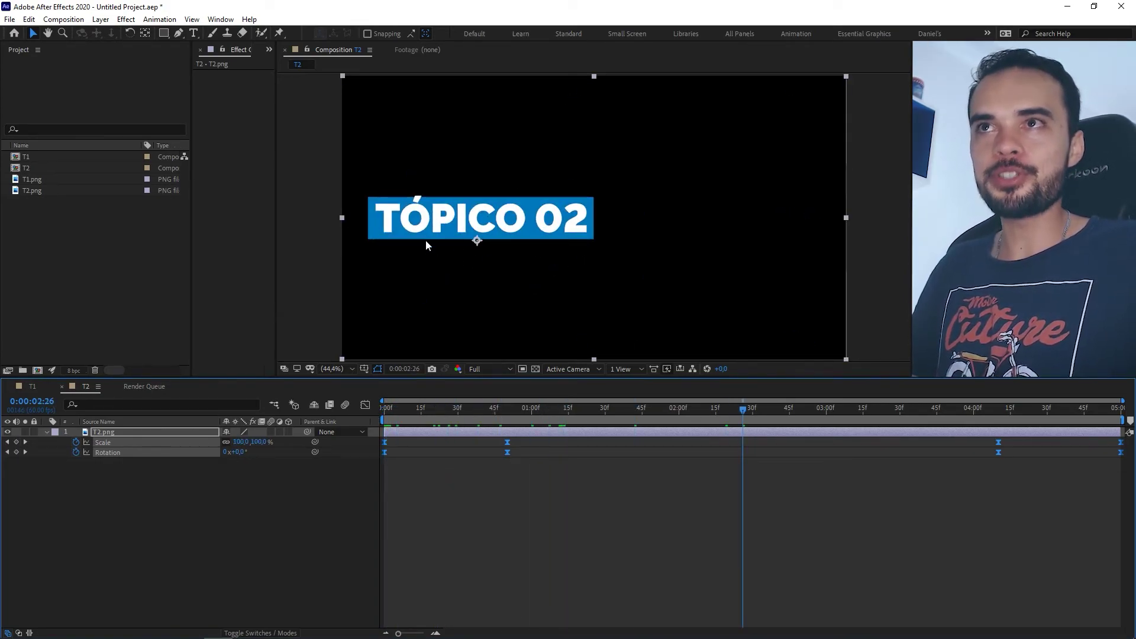
Step: Enable motion blur for the T2.png layer and preview the TÓPICO 02 animation from 0:00:03:51
click(270, 432)
click(272, 601)
click(952, 409)
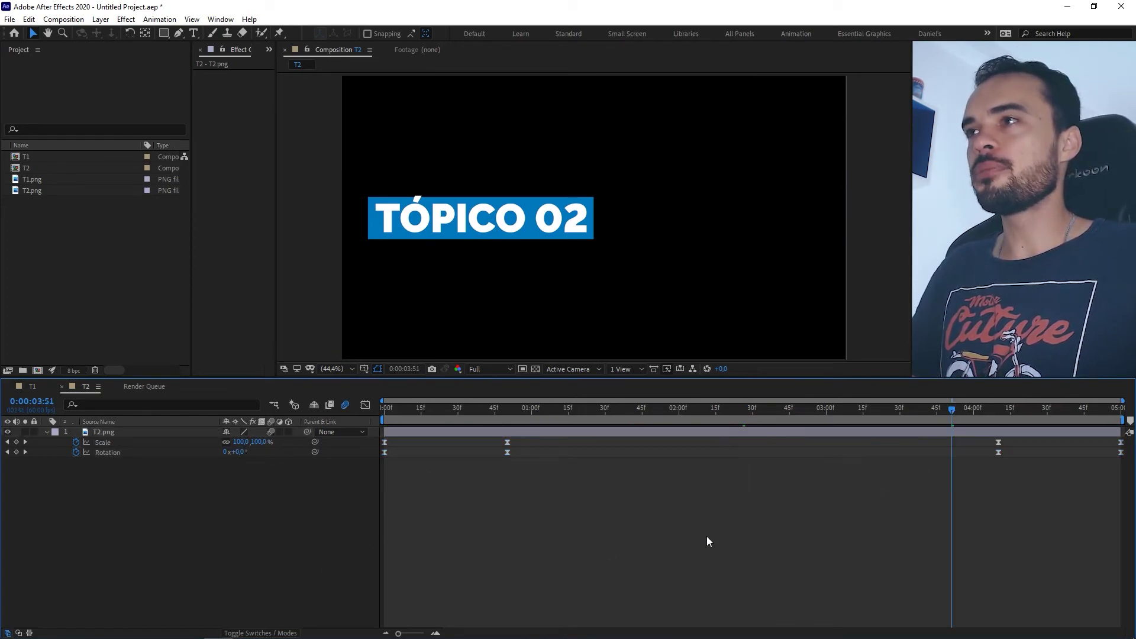
key(space)
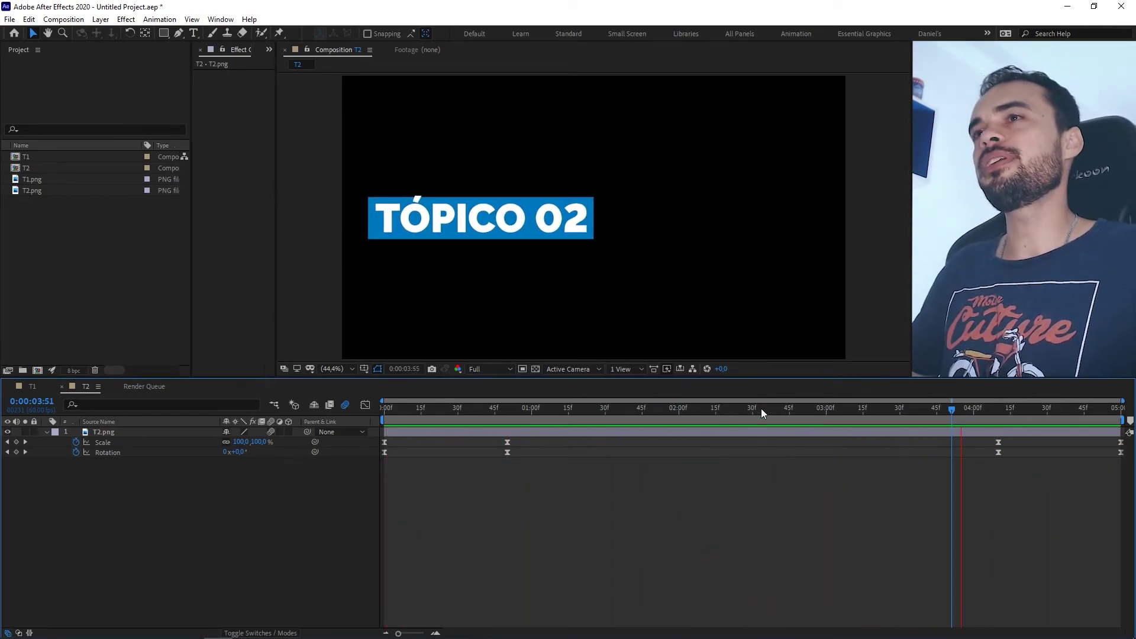
key(space)
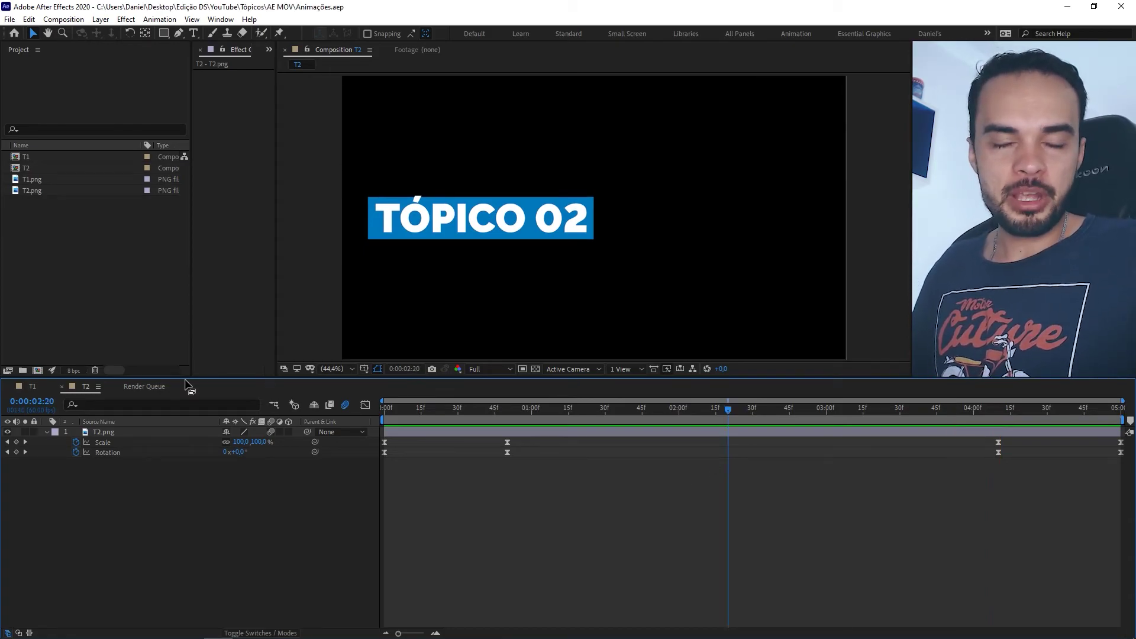
click(679, 417)
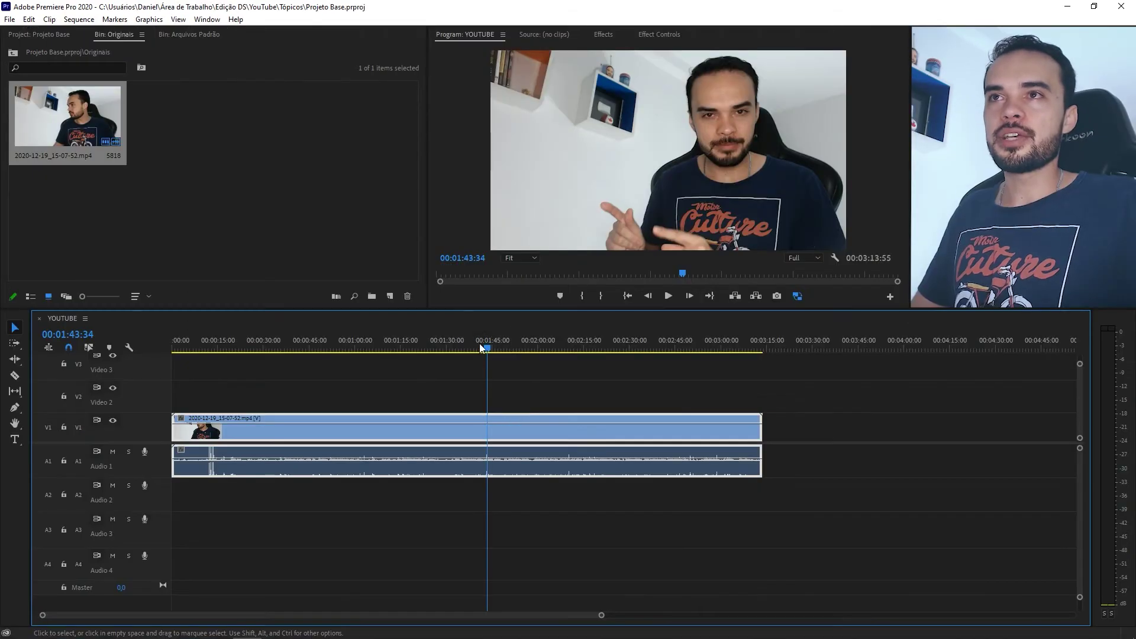
Step: In Premiere Pro, split the clip in the YOUTUBE sequence at about 00:01:37 and at 00:01:44:14
click(452, 343)
key(=)
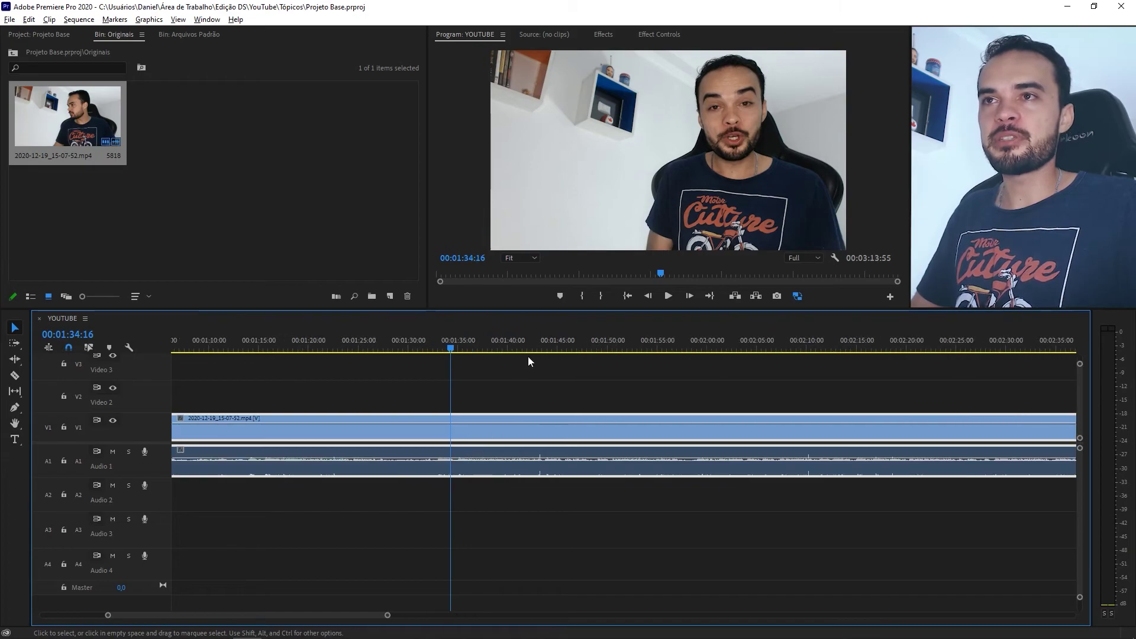
key(ctrl+k)
click(546, 351)
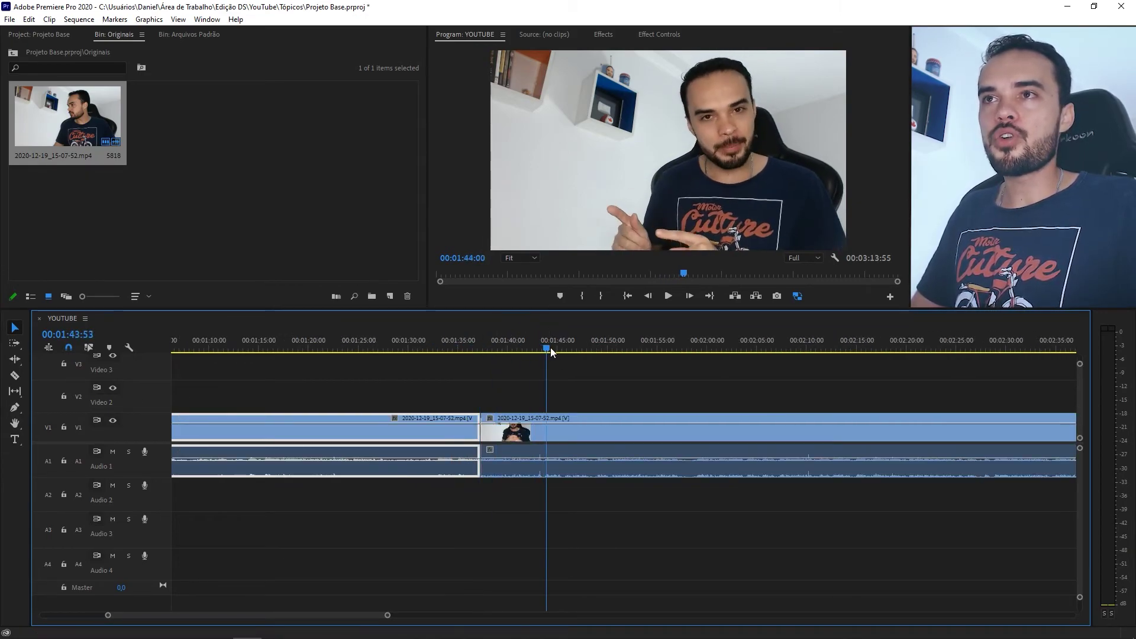
key(ctrl+k)
key(=)
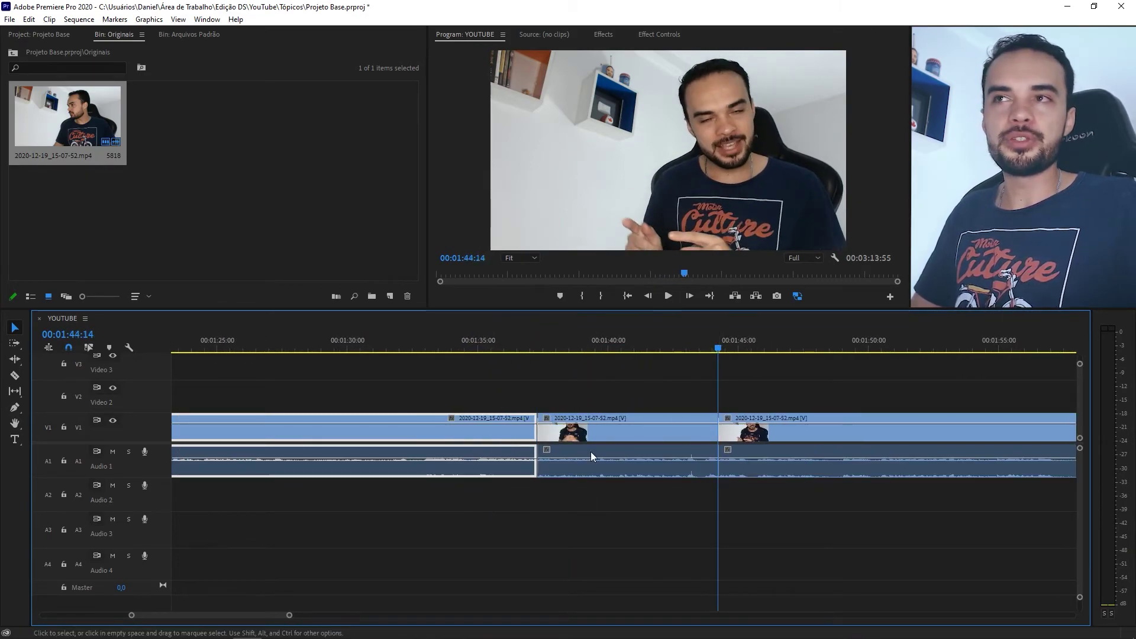
Step: Replace the clip section between the two cuts on Video 1 with an After Effects composition
click(625, 340)
click(602, 422)
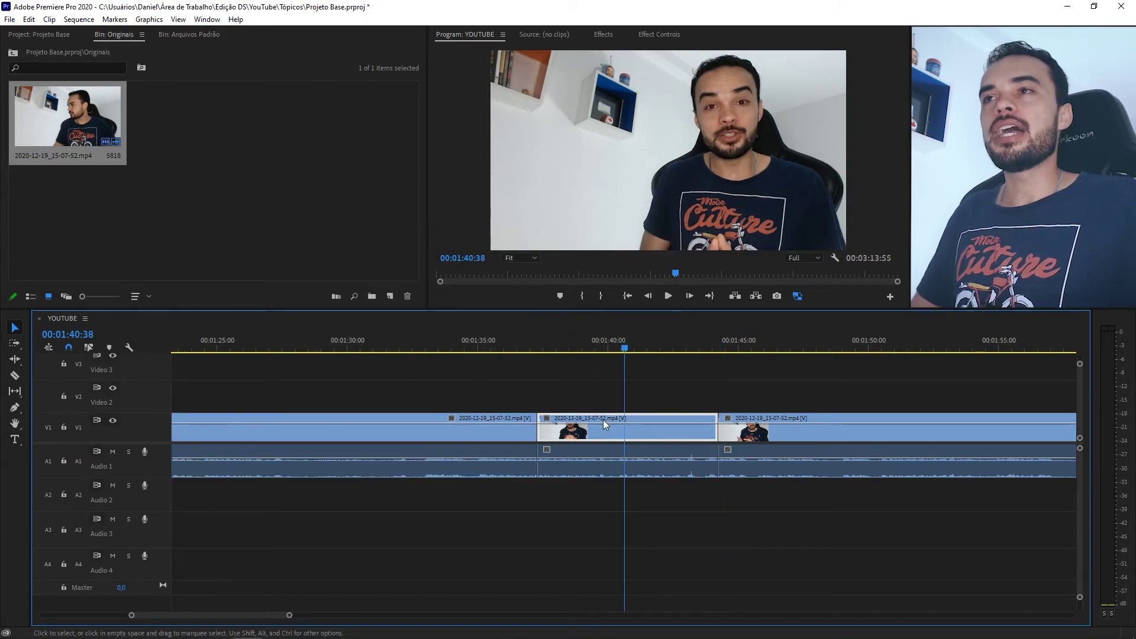
right_click(638, 434)
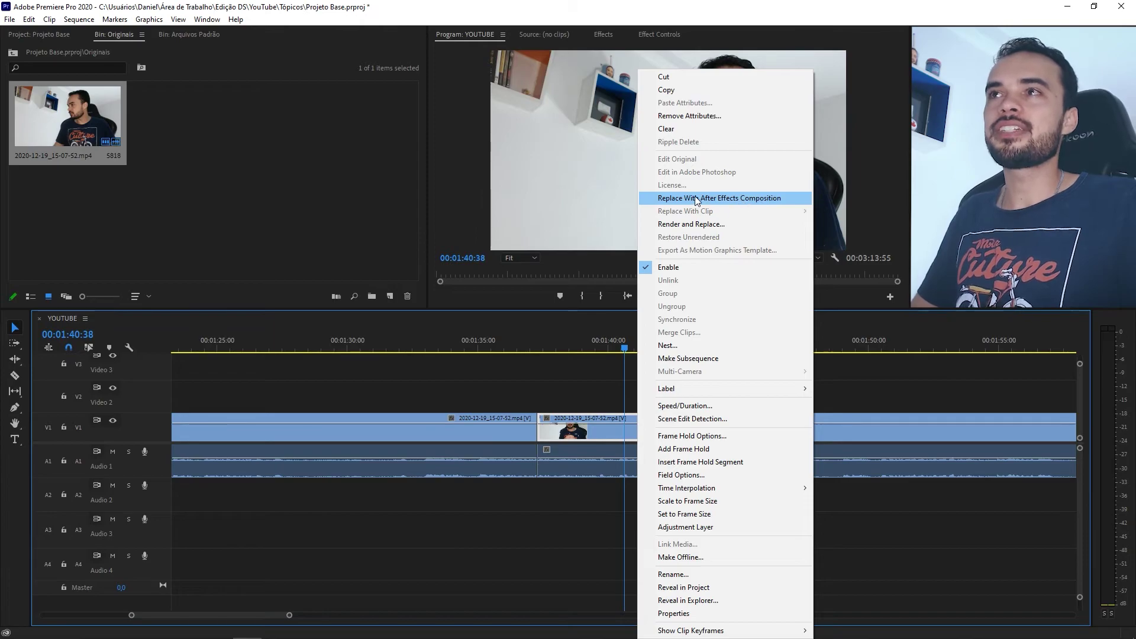
click(719, 199)
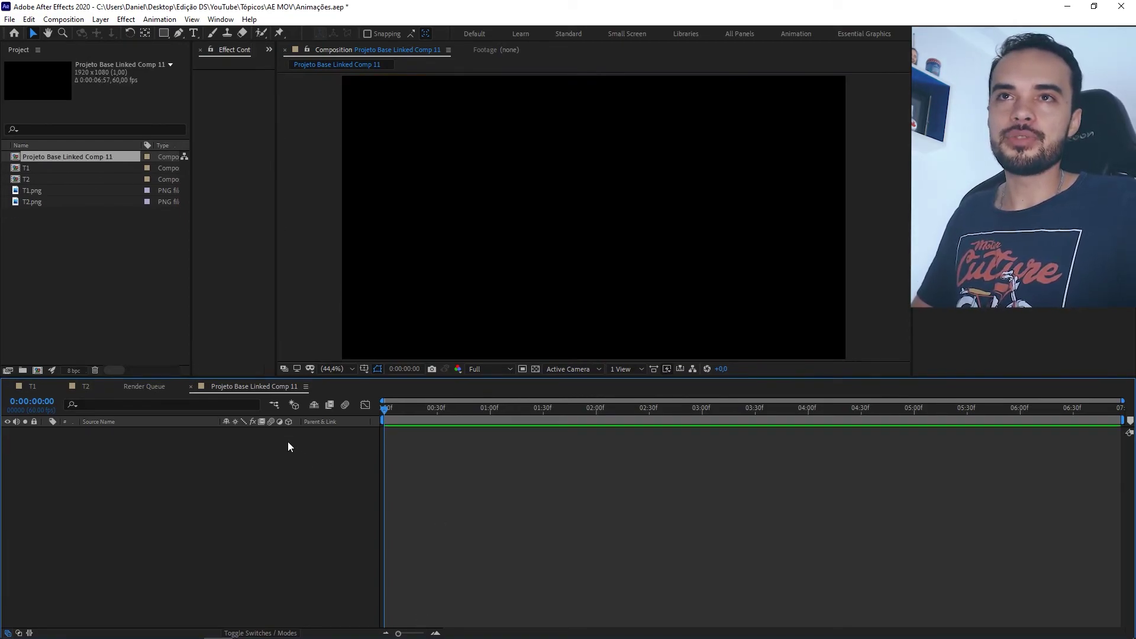
Step: Return to Premiere Pro and undo the composition replacement and the clip splits in the YOUTUBE sequence
key(alt+Tab)
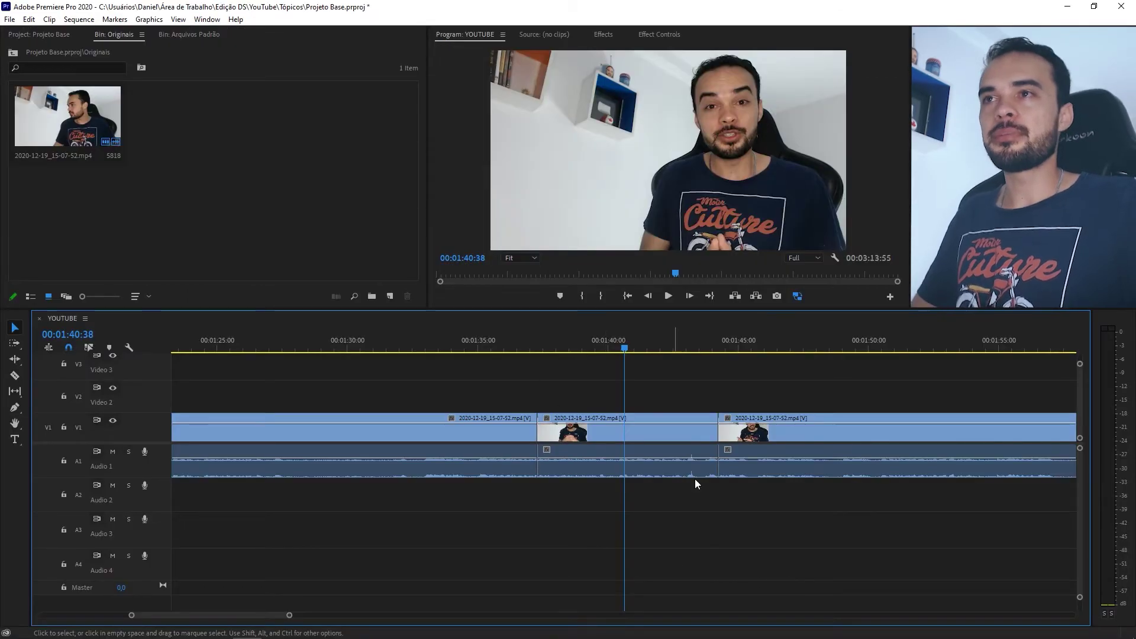
key(ctrl+z)
key(ctrl+z)
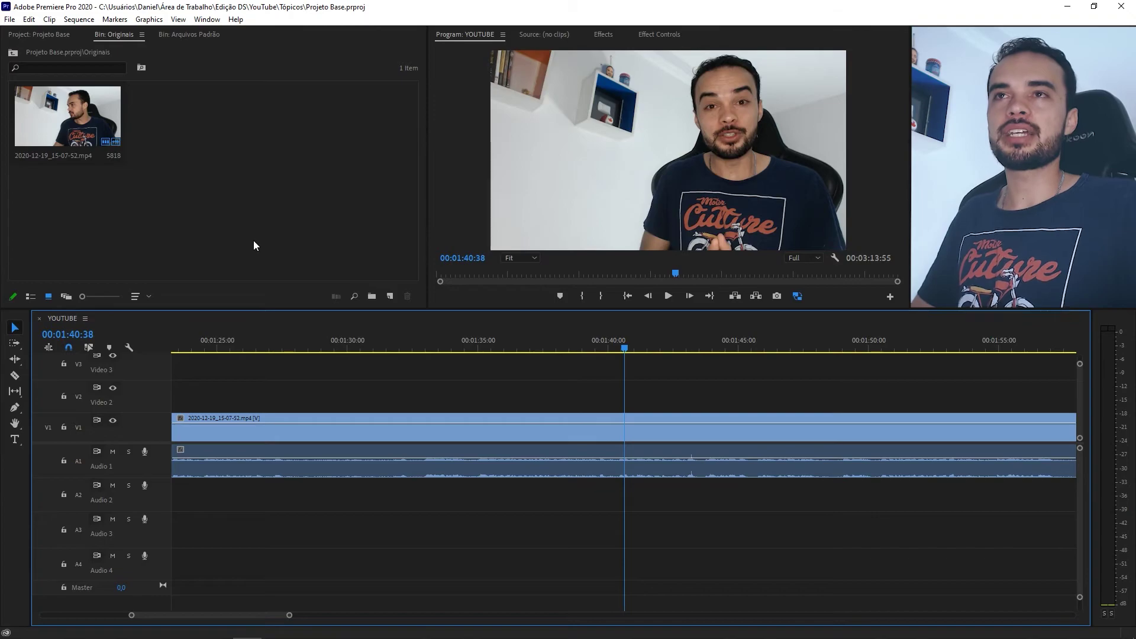
Step: Import the T1 composition from Animações.aep into the AE MOV bin
click(40, 35)
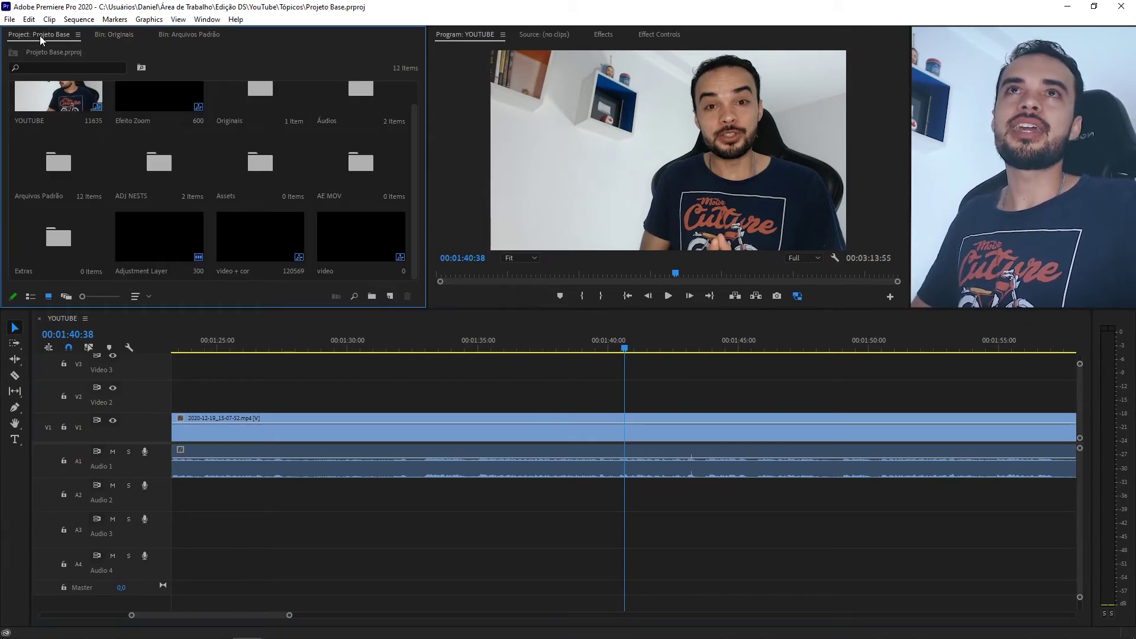
double_click(360, 163)
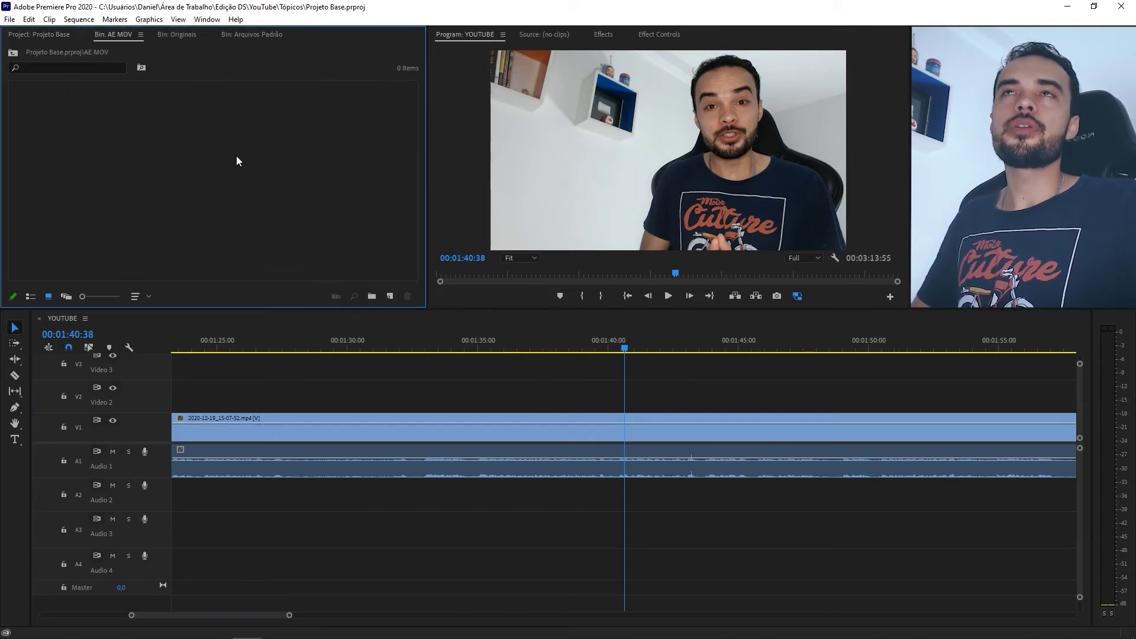
double_click(211, 135)
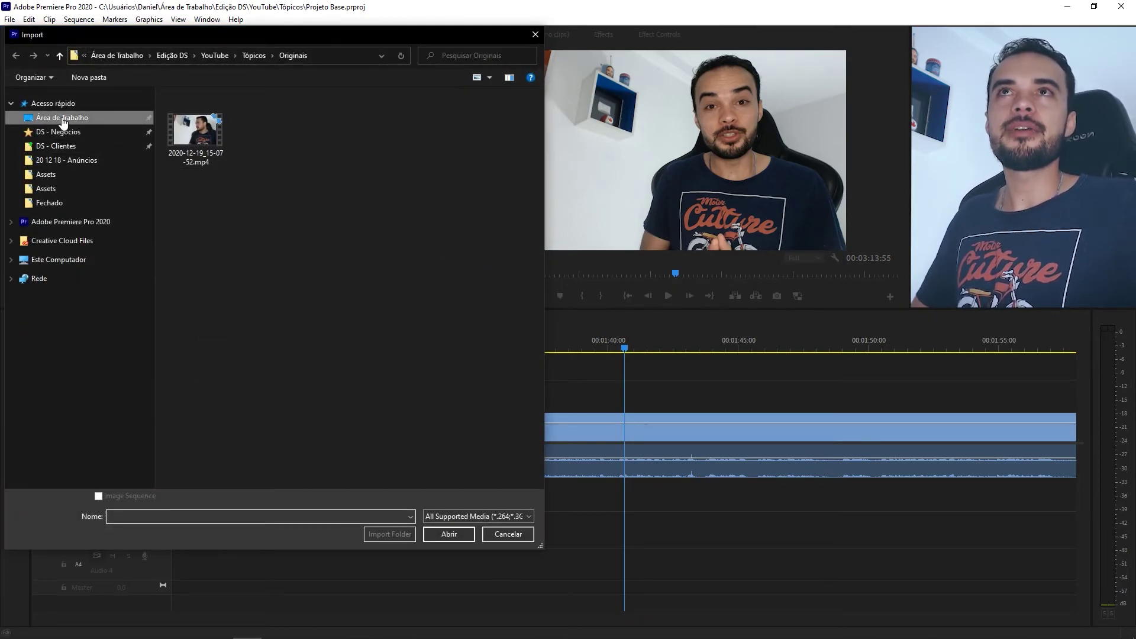
click(192, 112)
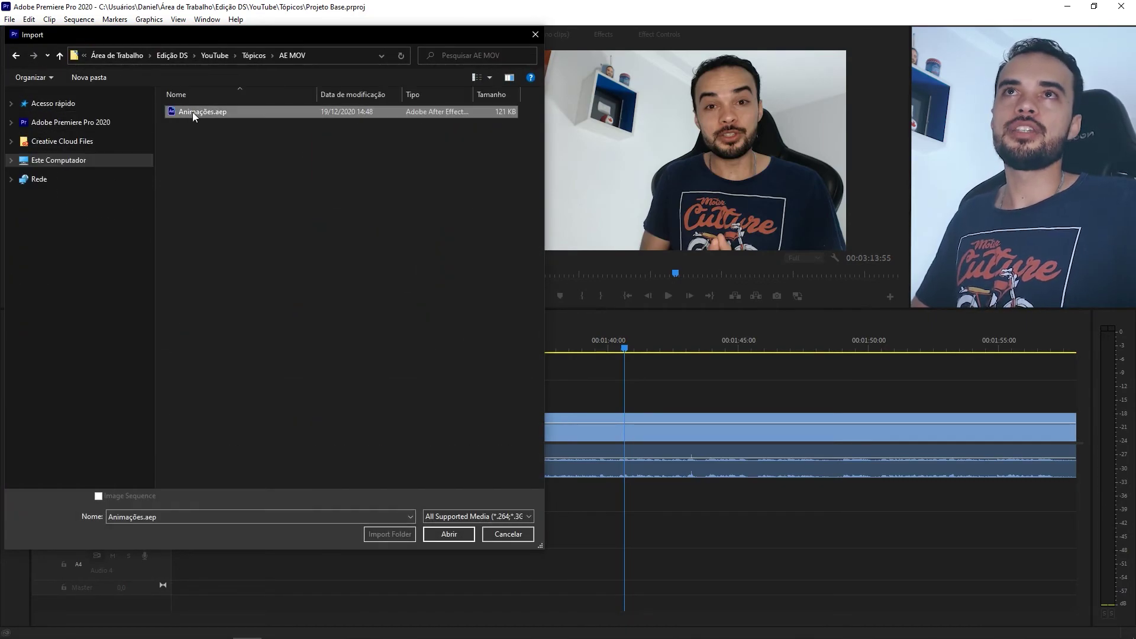
click(457, 532)
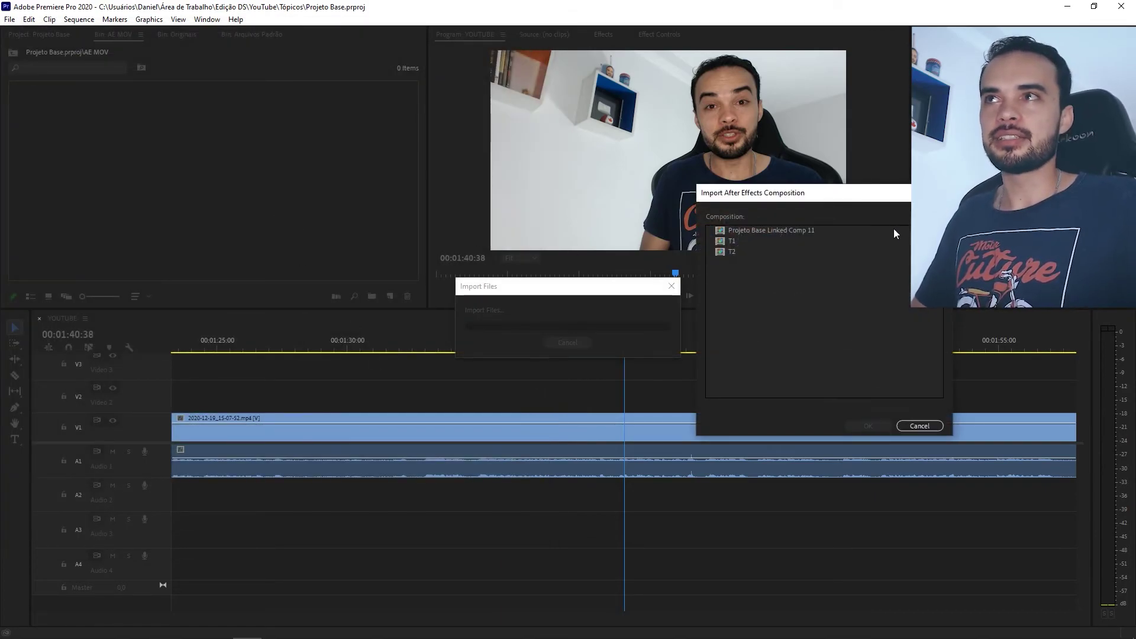
click(733, 240)
click(736, 250)
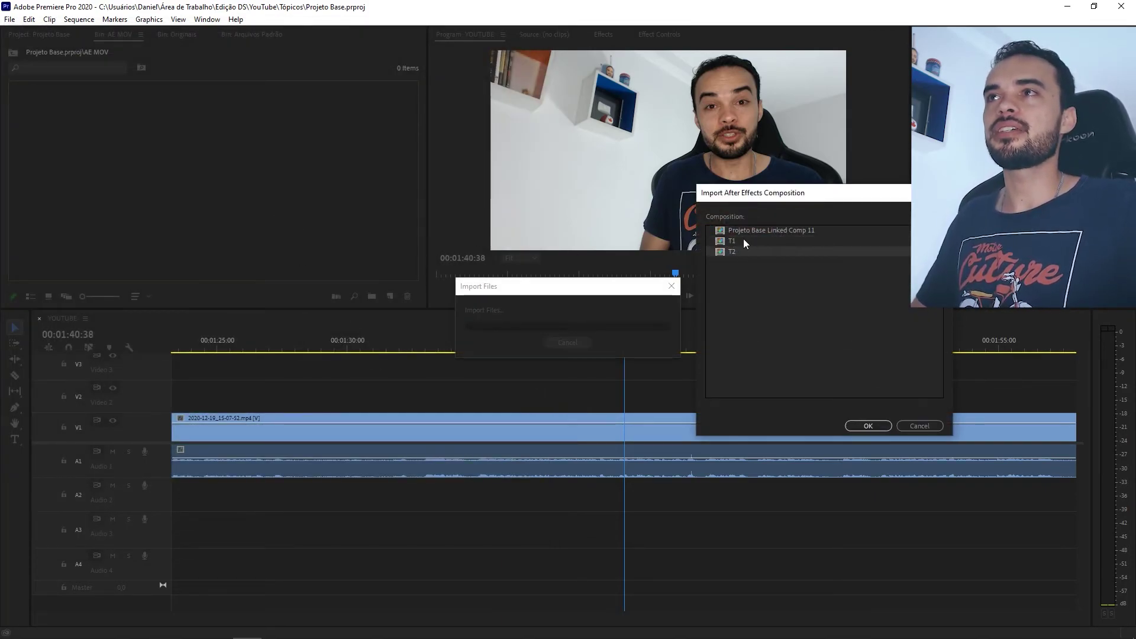
click(780, 347)
click(725, 241)
click(880, 426)
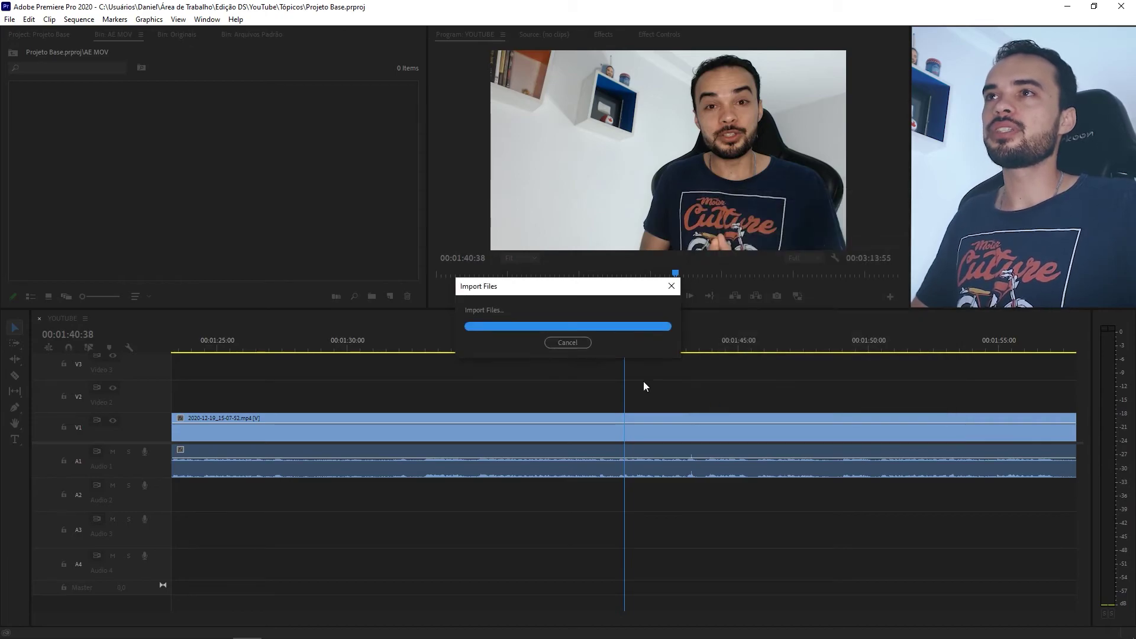
Step: Import the T2 composition from Animações.aep into the AE MOV bin
double_click(190, 122)
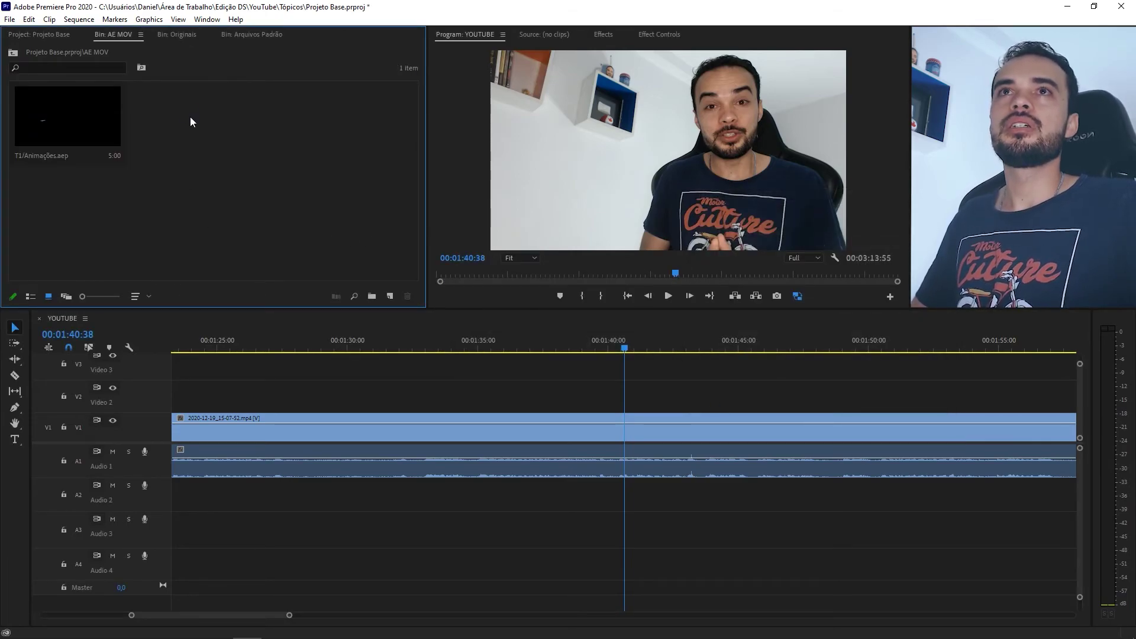
double_click(209, 112)
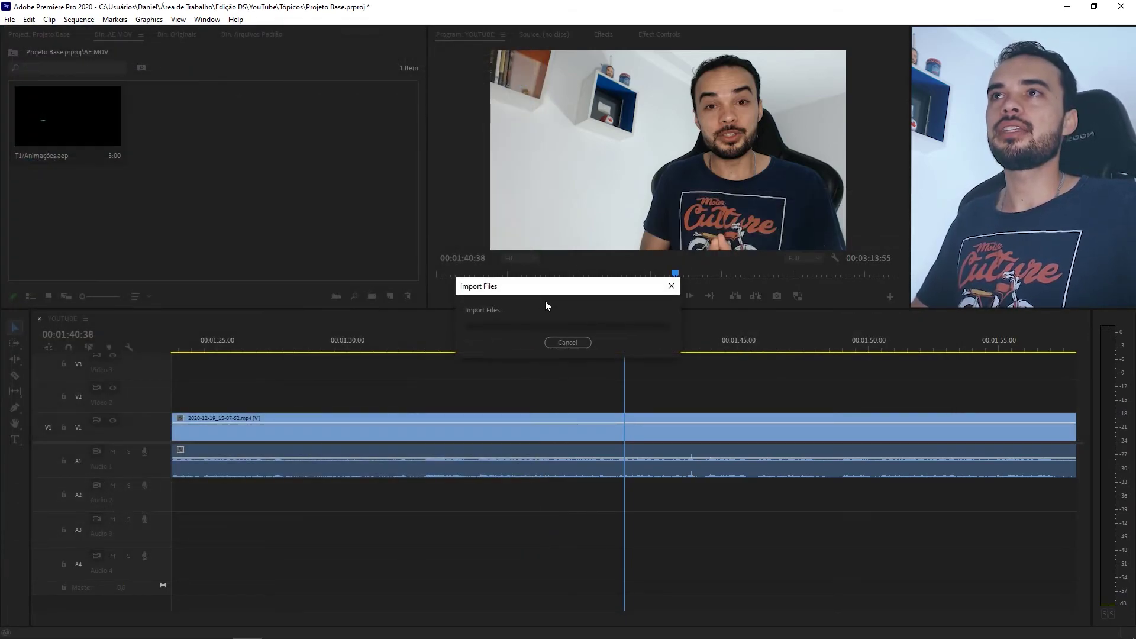
click(731, 251)
click(868, 426)
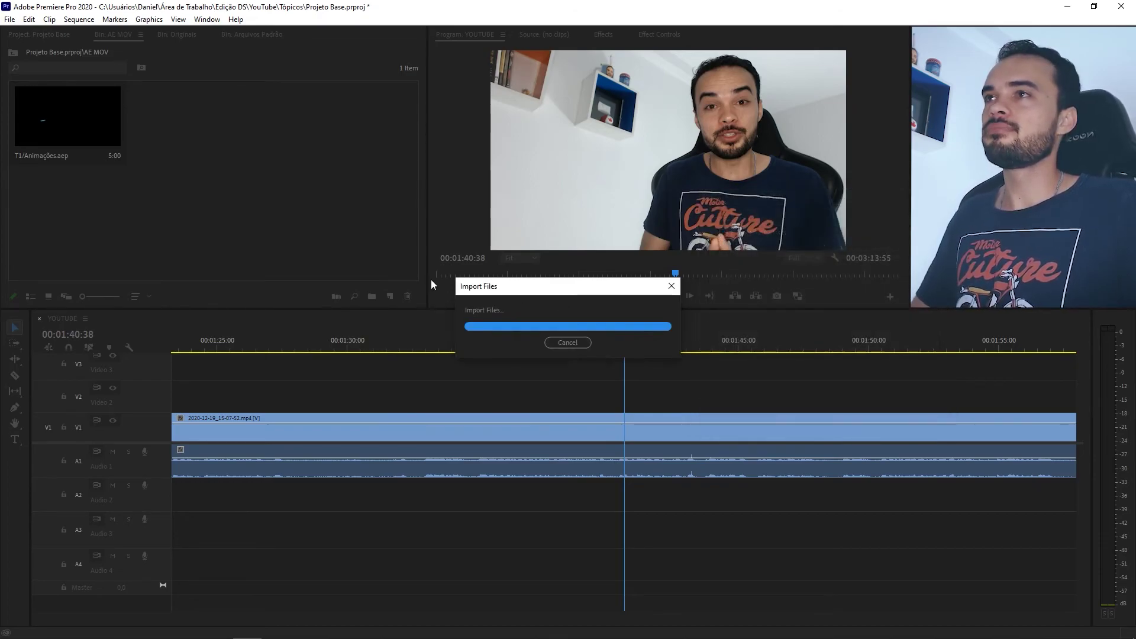
click(197, 200)
Step: Place the T1 animation on Video 2 at about 00:01:42:15 and scrub through its entrance over the footage
drag(629, 349, 682, 349)
click(173, 235)
drag(65, 119, 697, 393)
scroll(722, 379, up, 5)
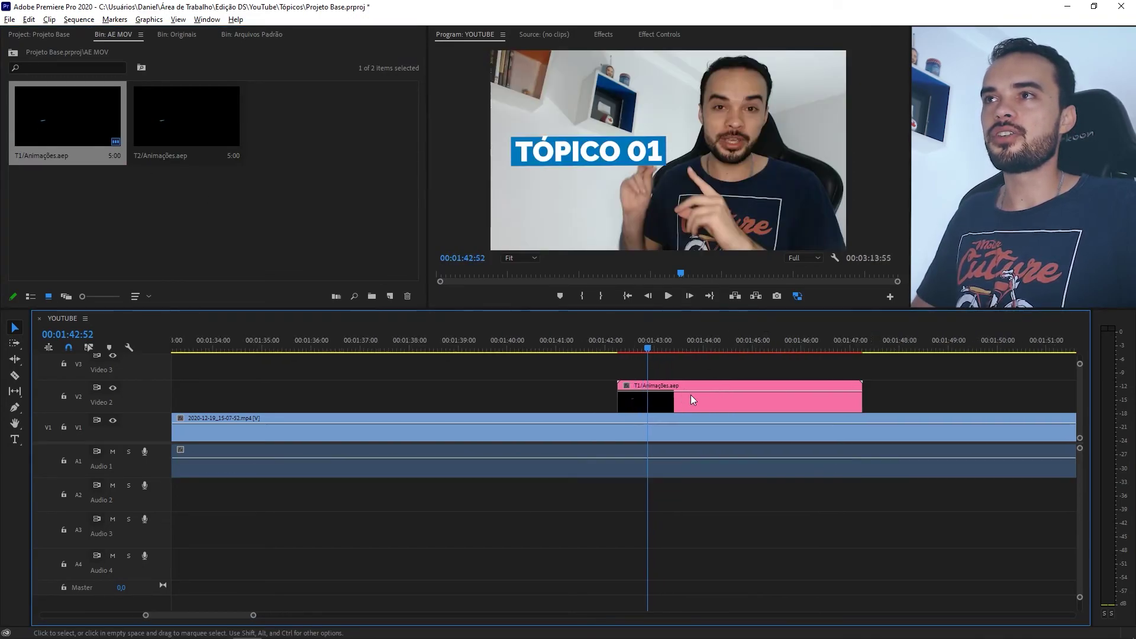
drag(517, 347, 635, 352)
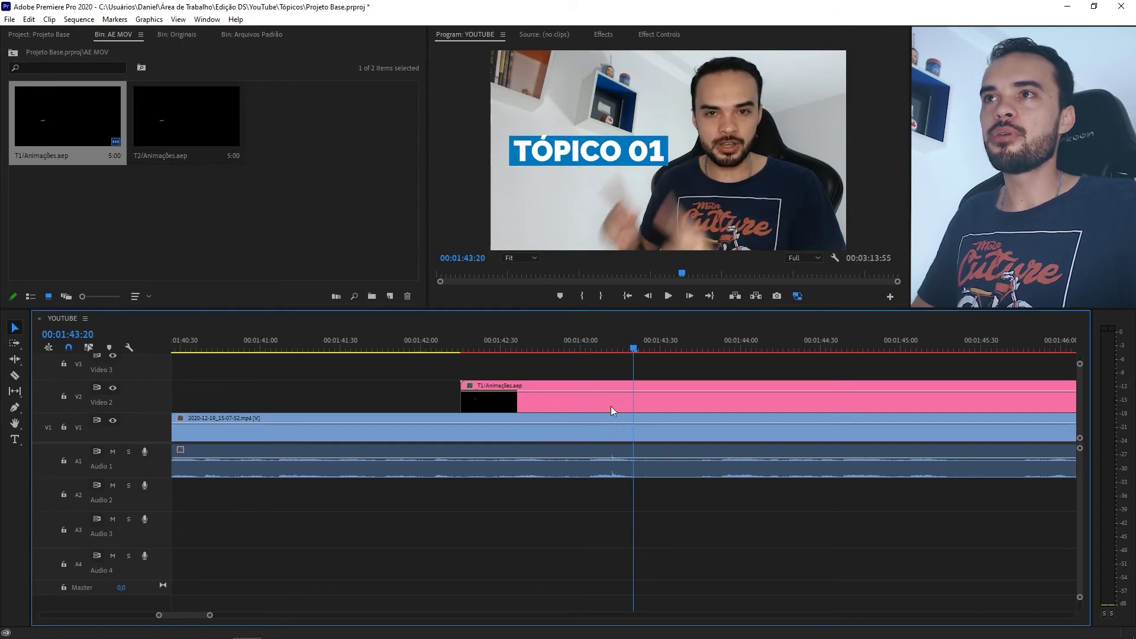
Step: Move the T1 animation on Video 2 to start at about 00:01:43:14 and check the footage just before it
drag(550, 404, 686, 406)
click(594, 340)
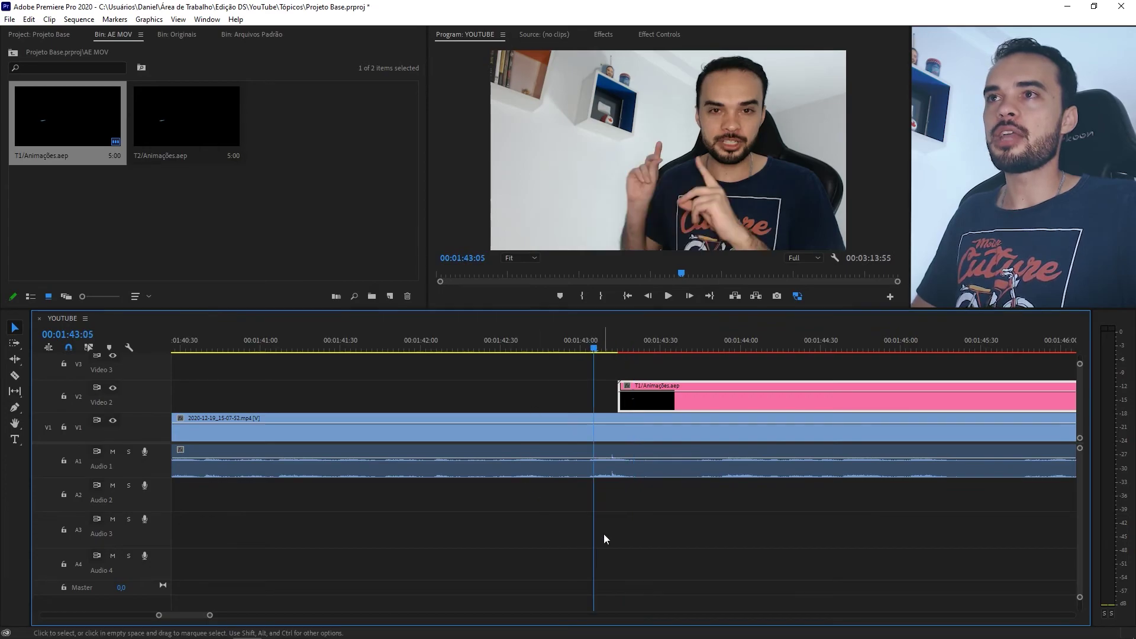
key(space)
click(562, 392)
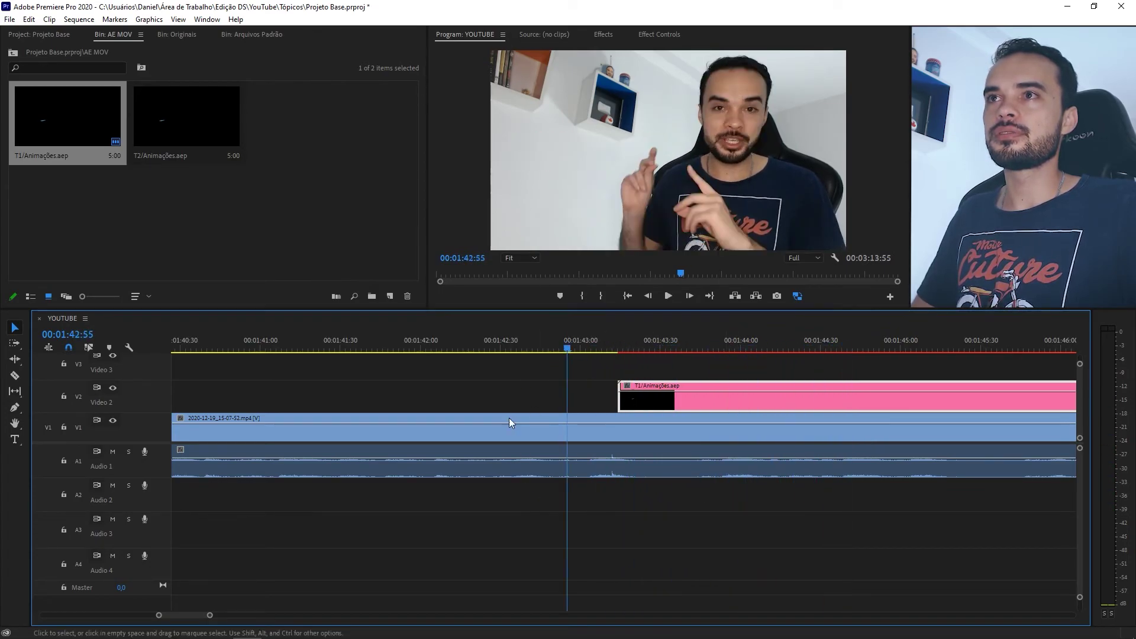
Step: Play and scrub through the TÓPICO 01 title over the footage to check its timing, entrance and exit
key(minus)
click(712, 559)
key(space)
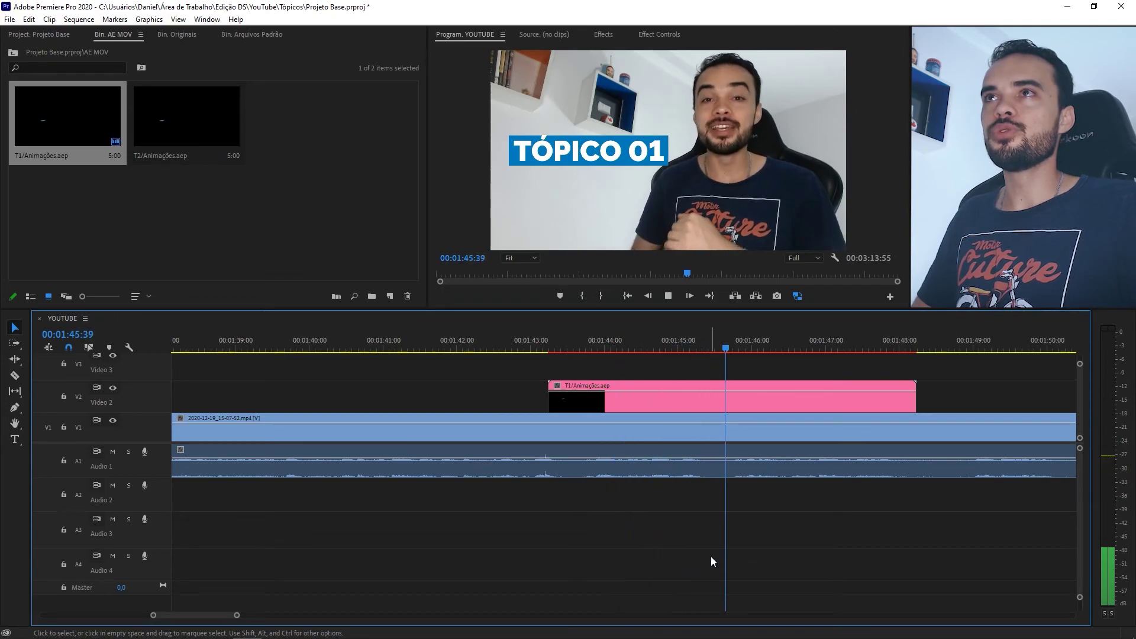
scroll(535, 543, down, 4)
scroll(736, 544, up, 3)
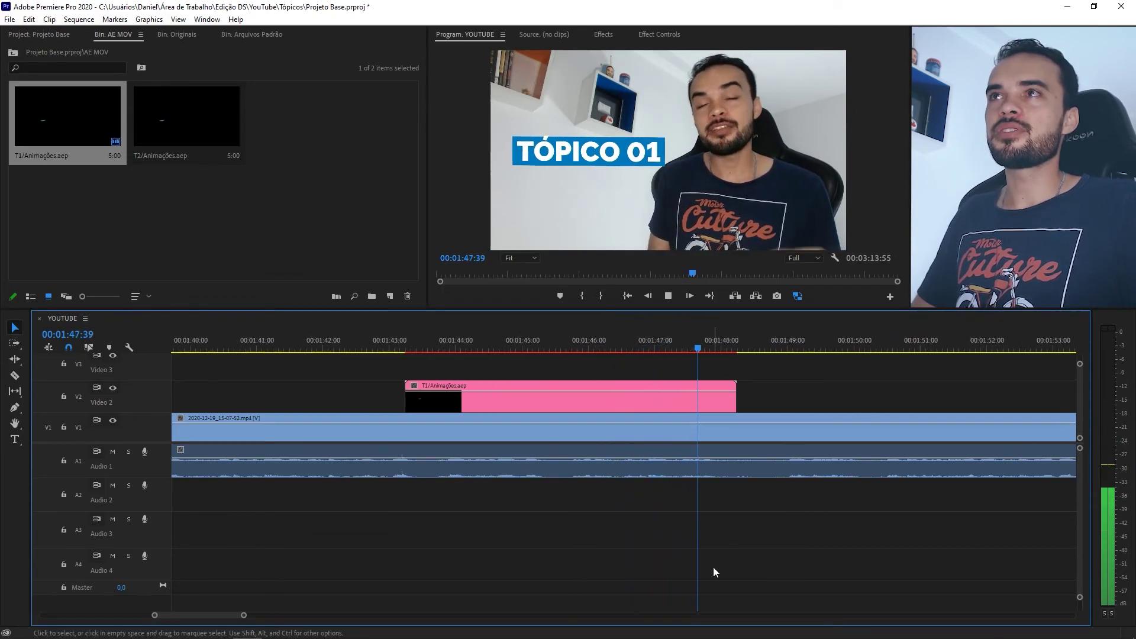
drag(438, 344, 473, 349)
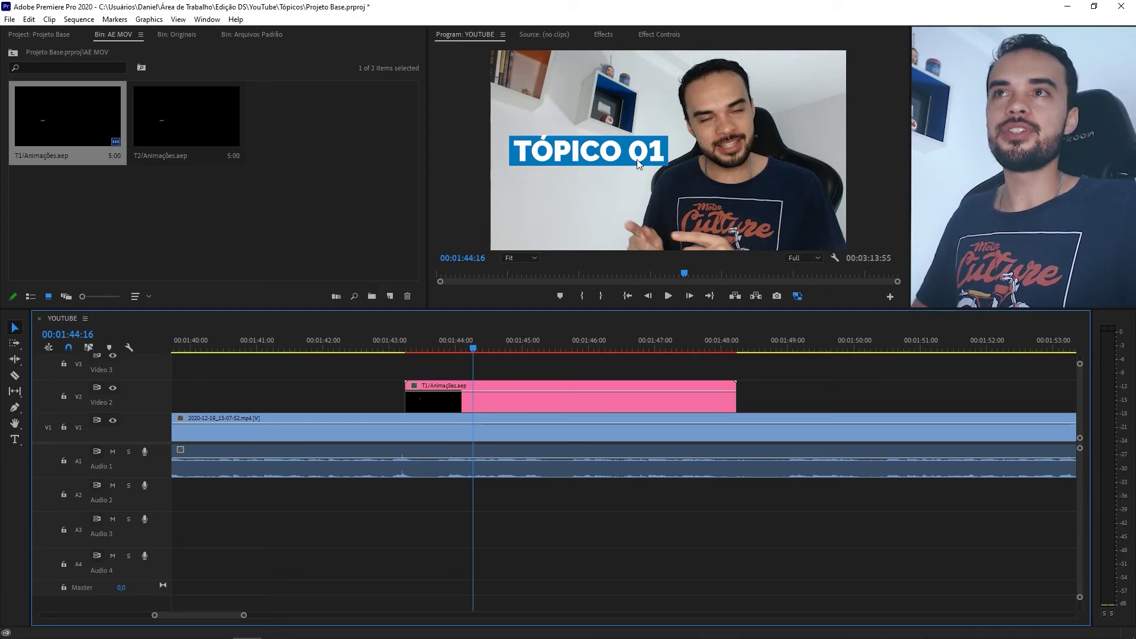
click(546, 348)
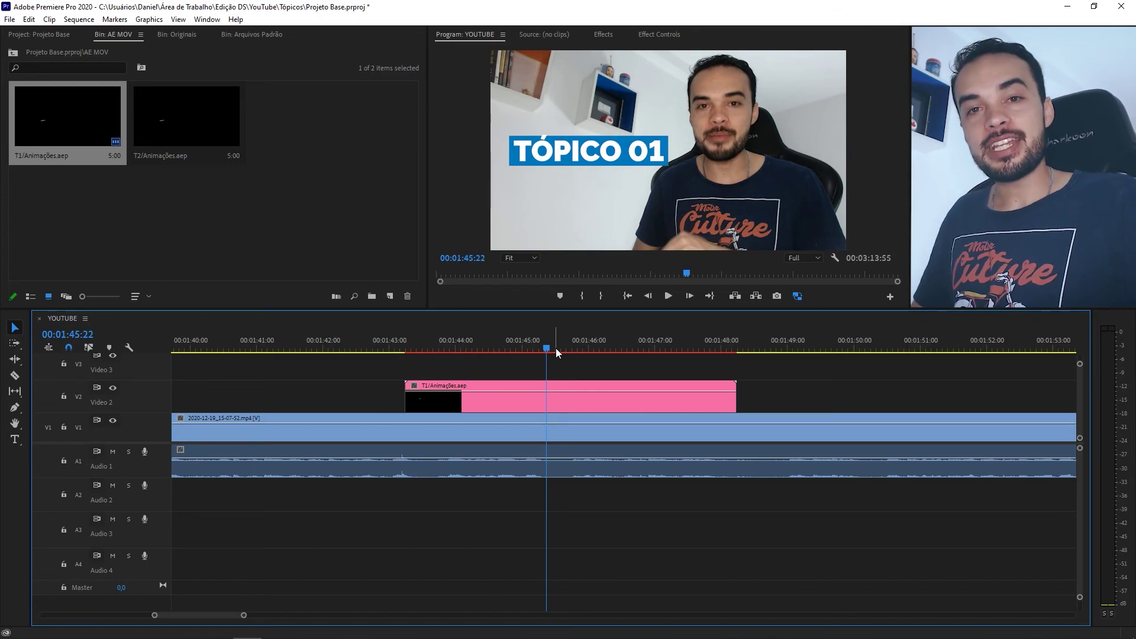